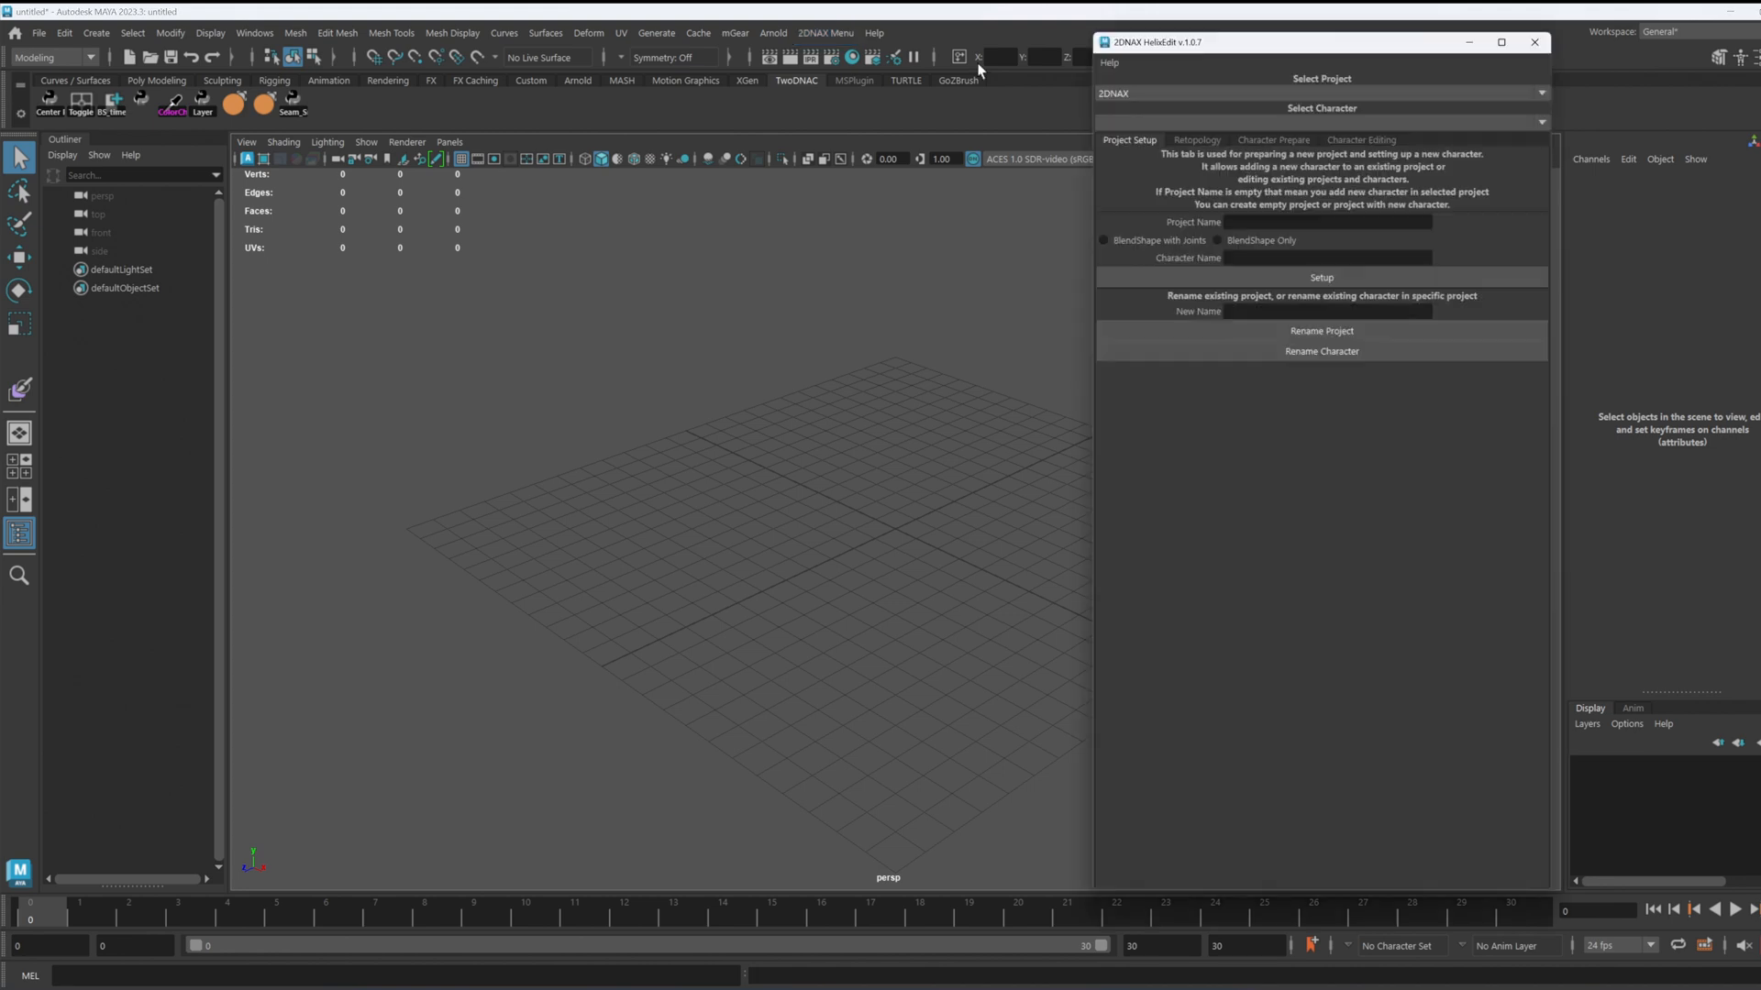
# Step: Select the Luis project and its mt_001 character in HelixEdit
pyautogui.click(1079, 96)
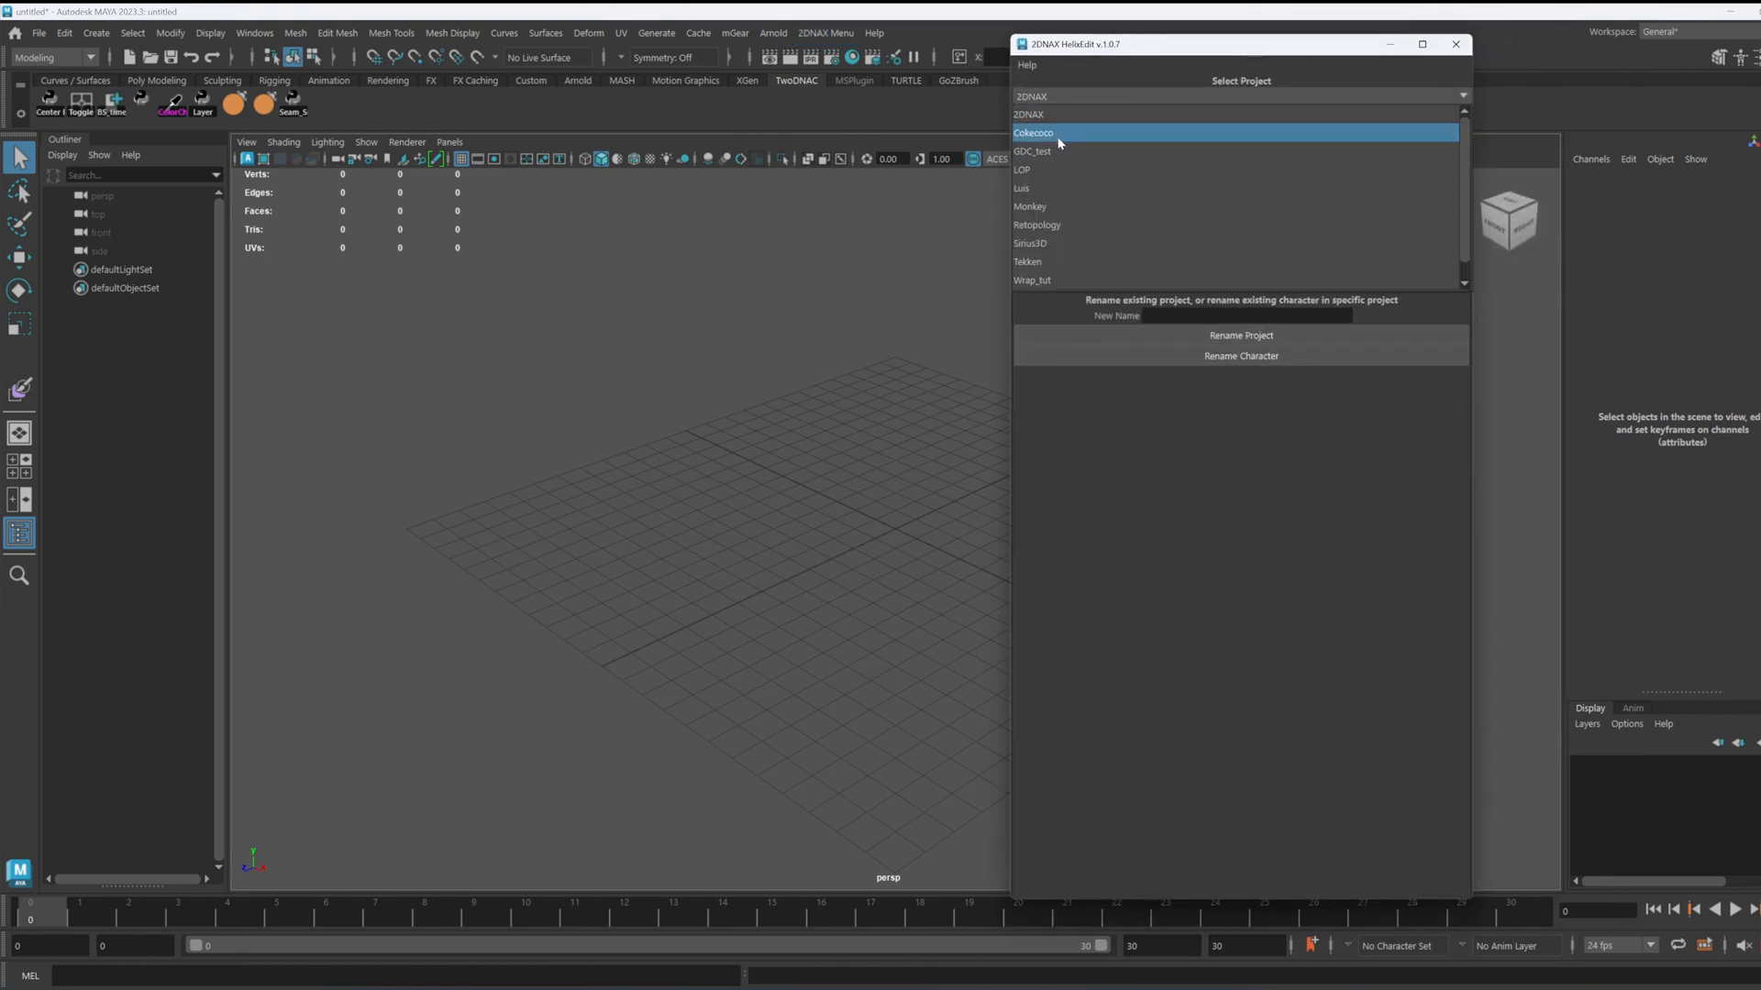
pyautogui.click(1044, 189)
pyautogui.click(1052, 125)
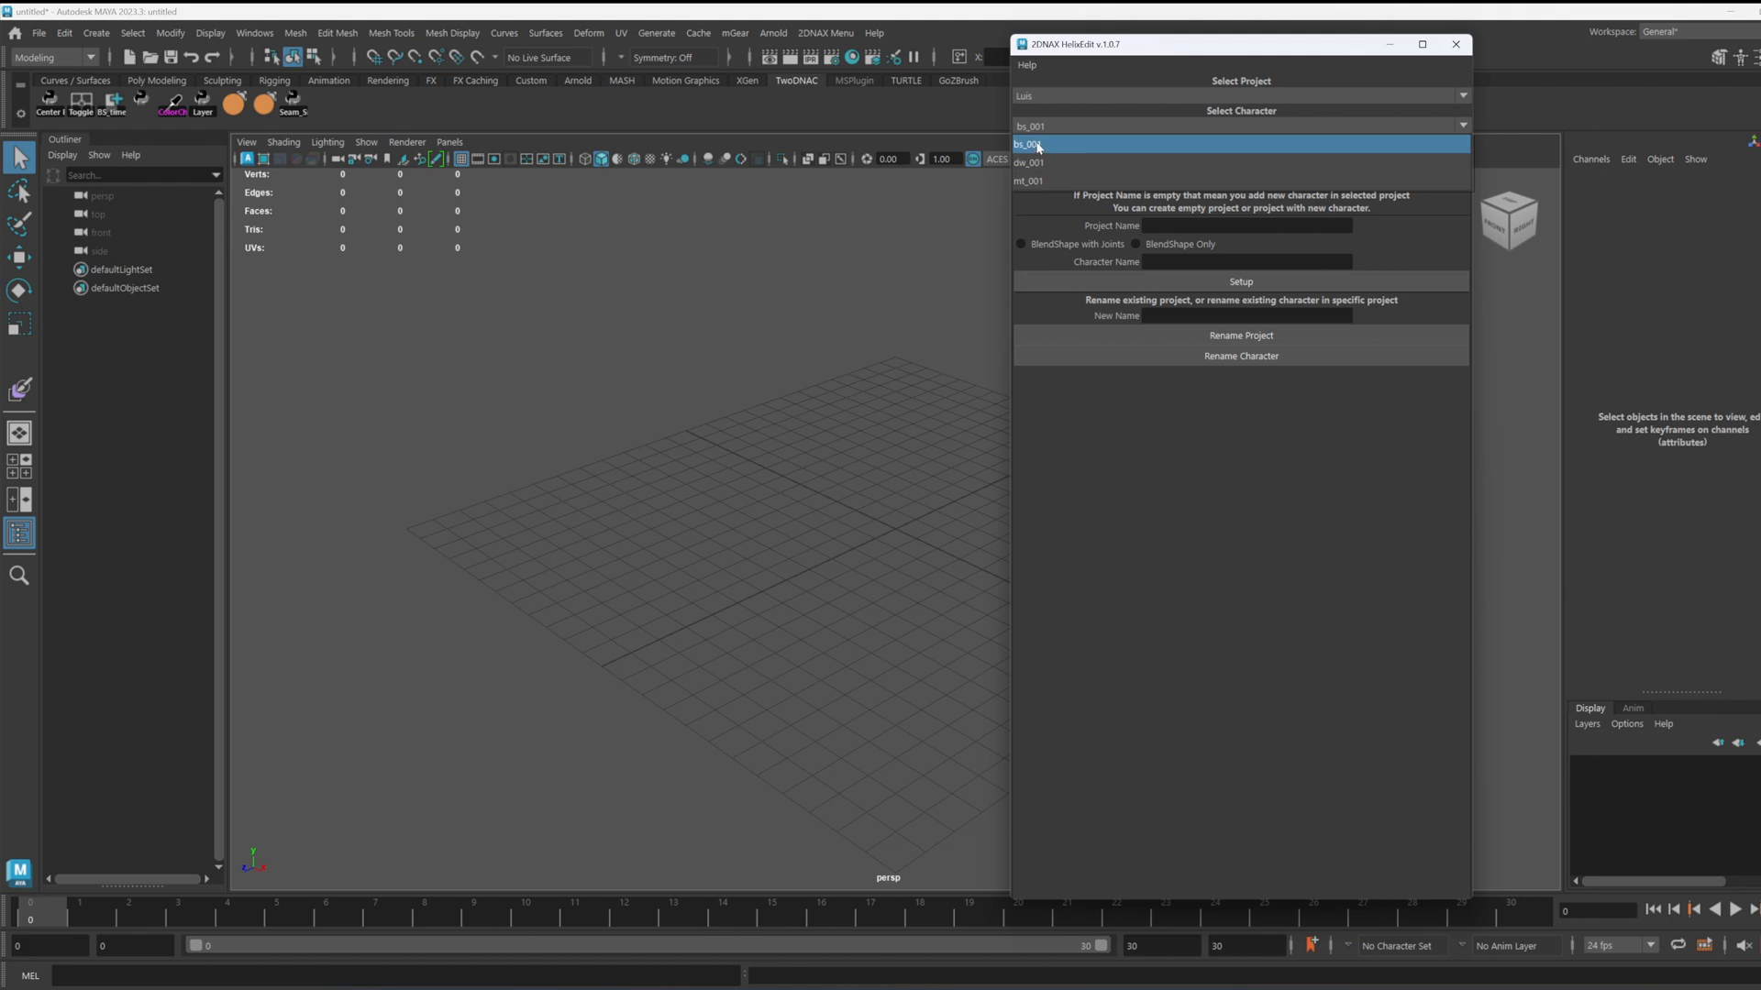
pyautogui.click(1031, 179)
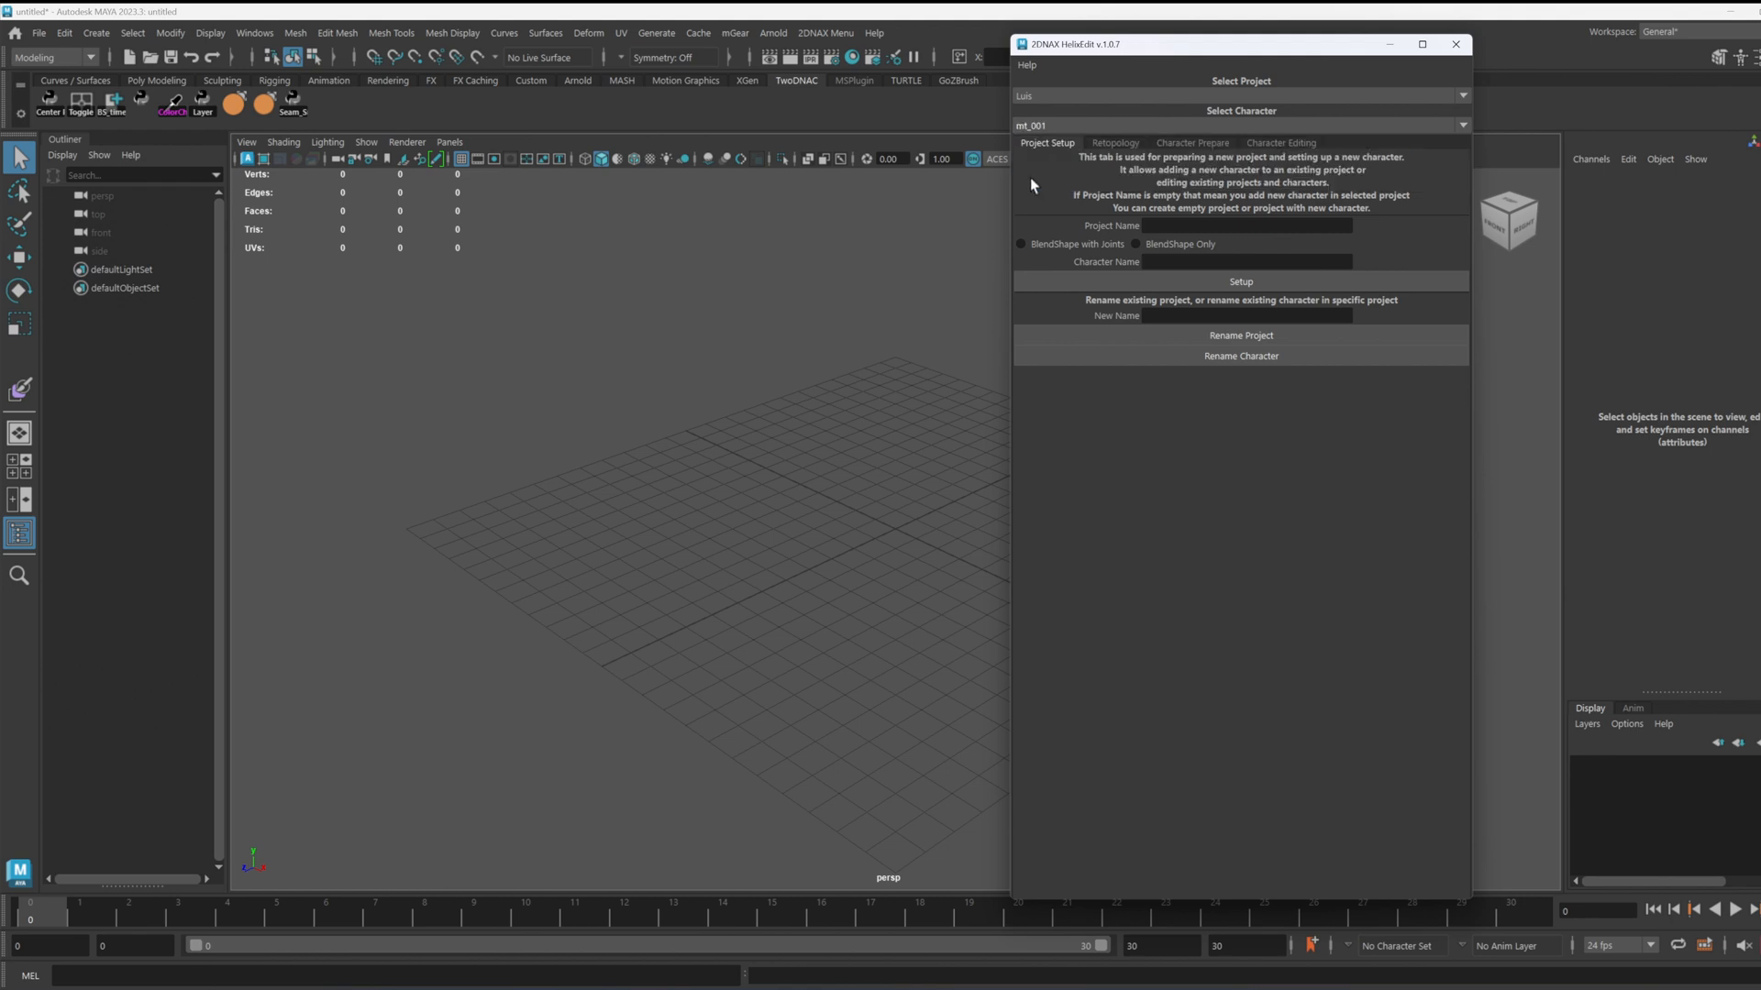
# Step: Open the character's character_prepared.mb scene for character editing
pyautogui.click(1267, 143)
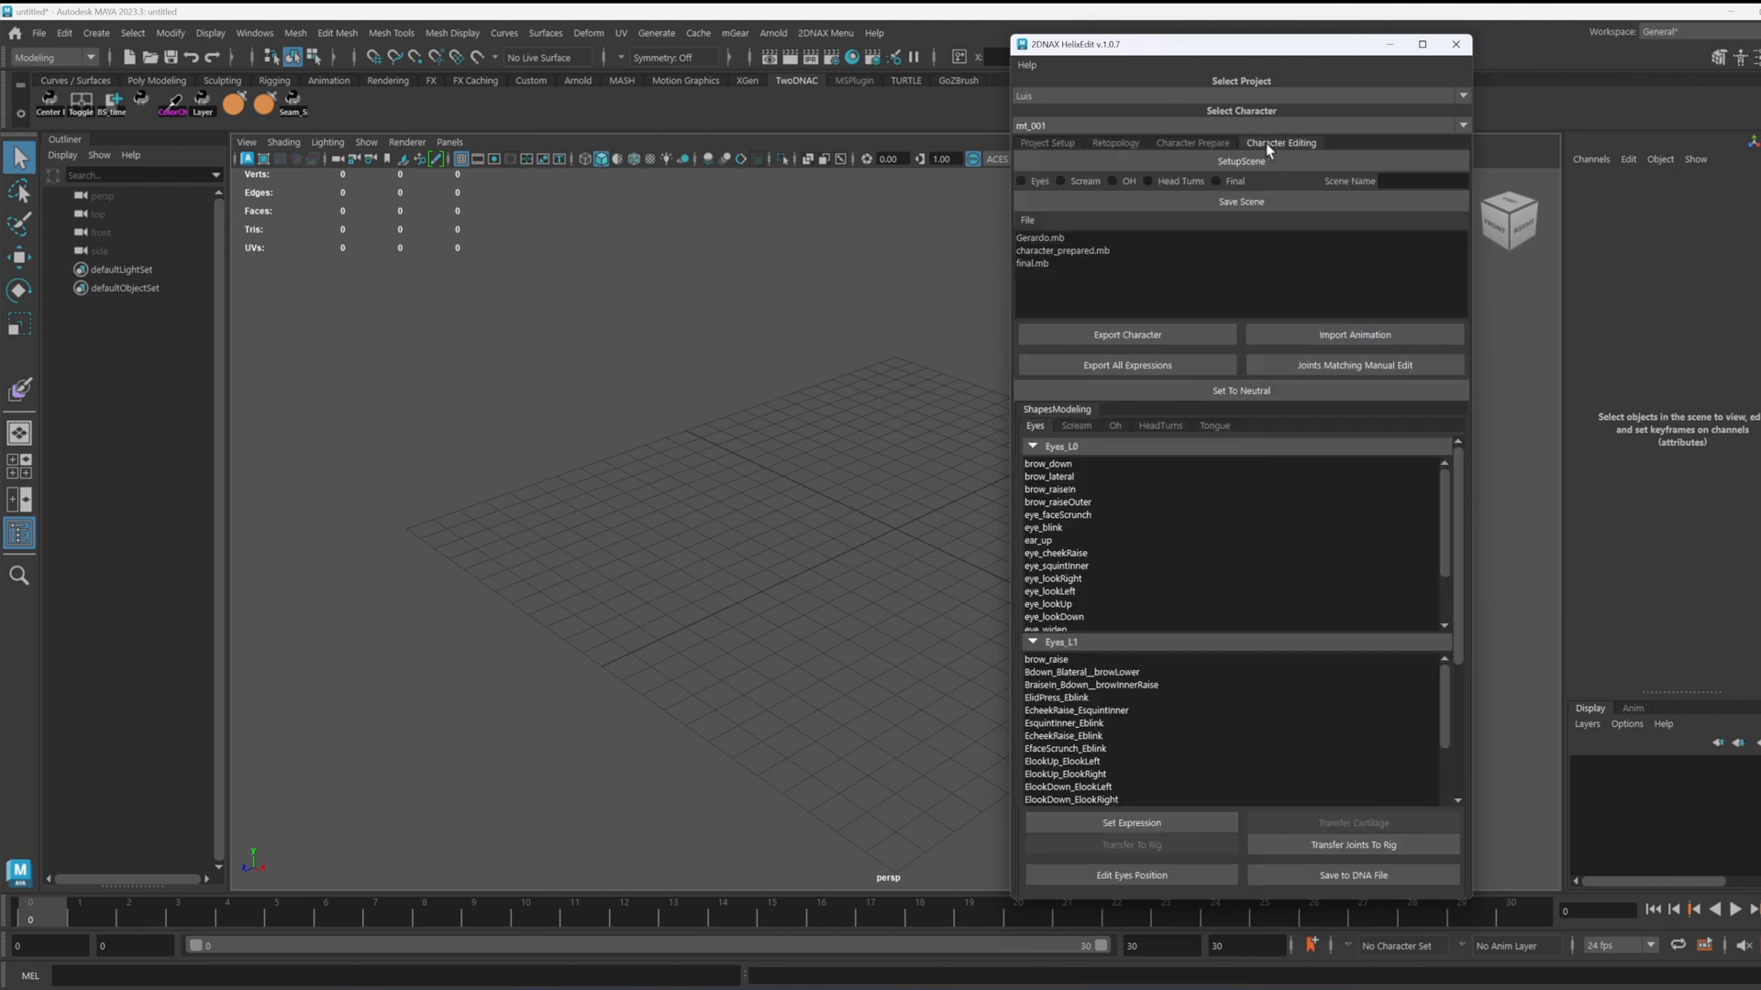
pyautogui.click(1075, 252)
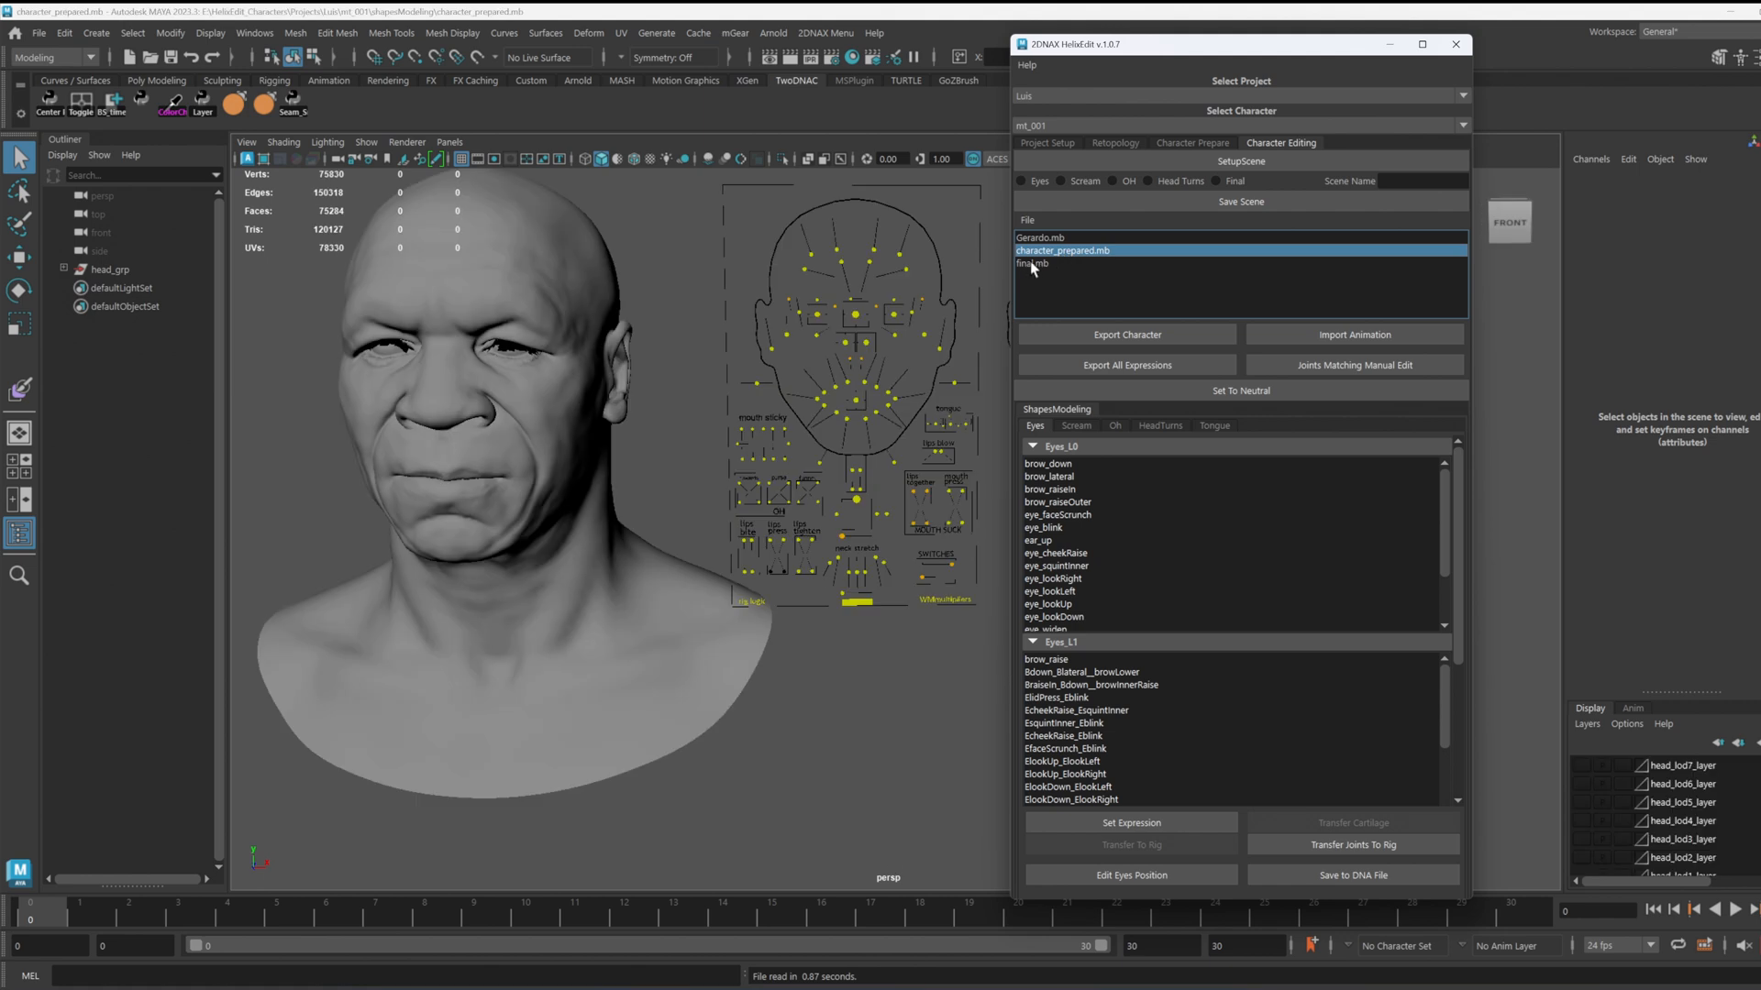
pyautogui.scroll(-5, 847, 304)
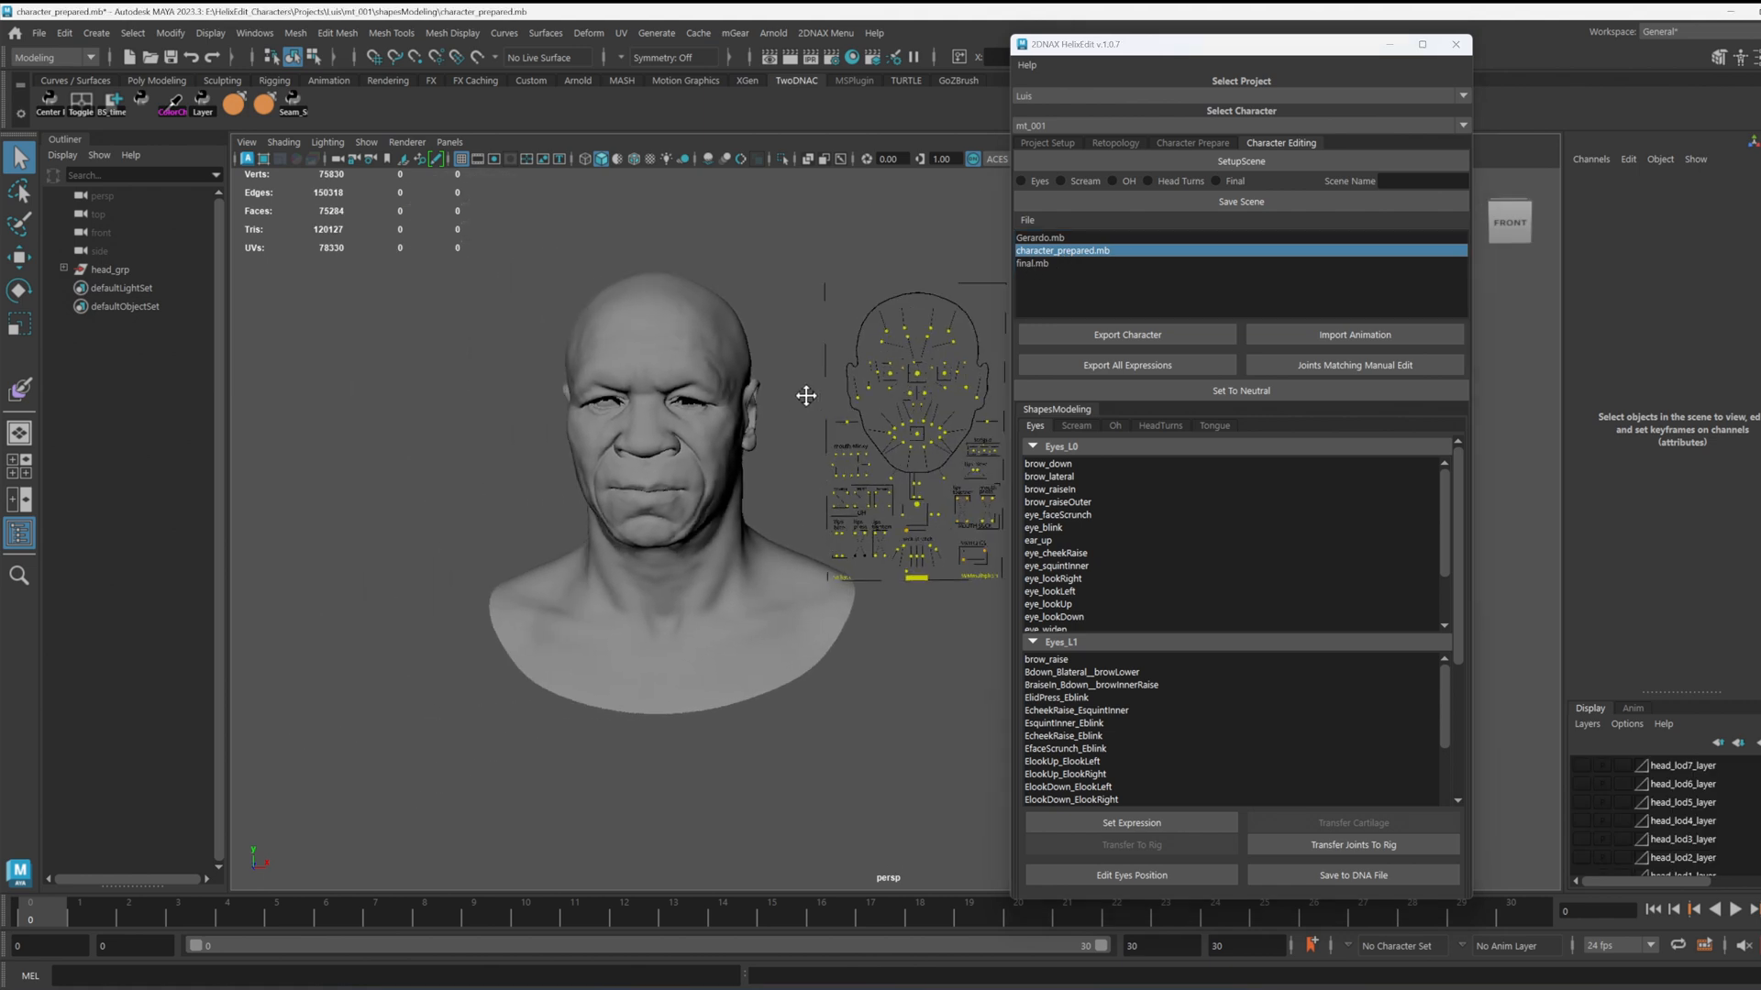
pyautogui.keyDown('alt'); pyautogui.moveTo(680, 441); pyautogui.dragTo(700, 415); pyautogui.keyUp('alt')
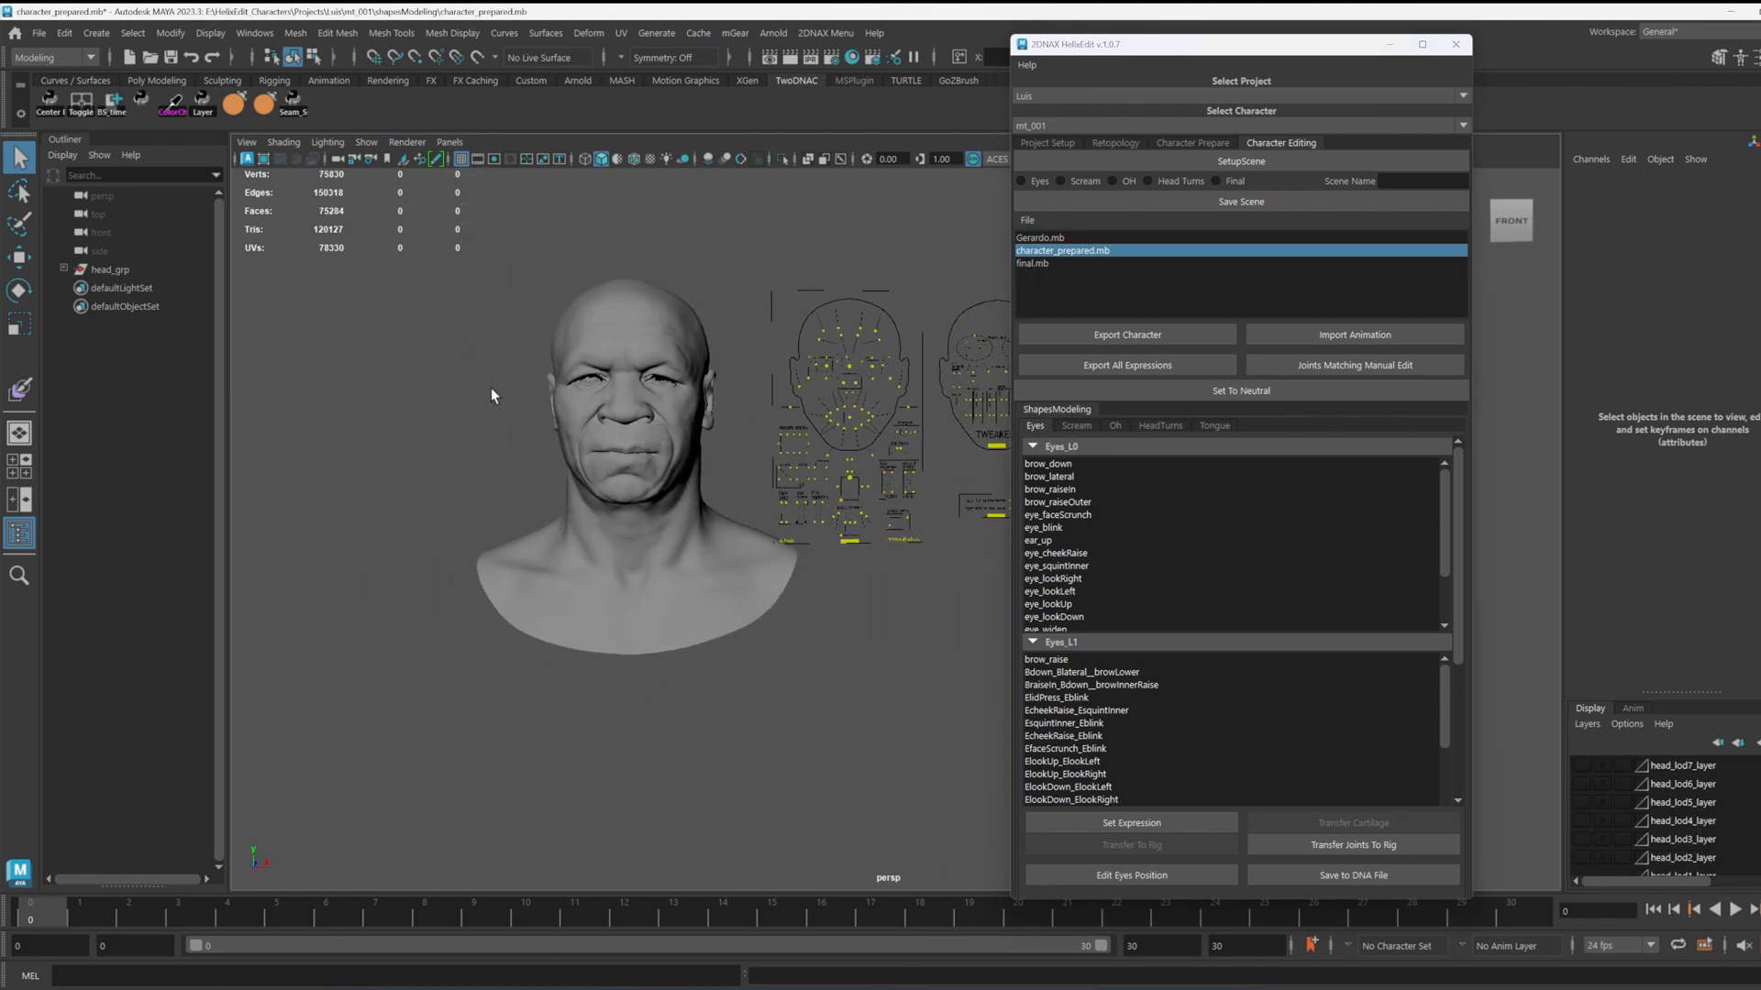
# Step: Hide the LOD0 teeth, saliva, eyeshell, eyelashes, eyeEdge and cartilage meshes, leaving the head and both eyes visible
pyautogui.click(625, 394)
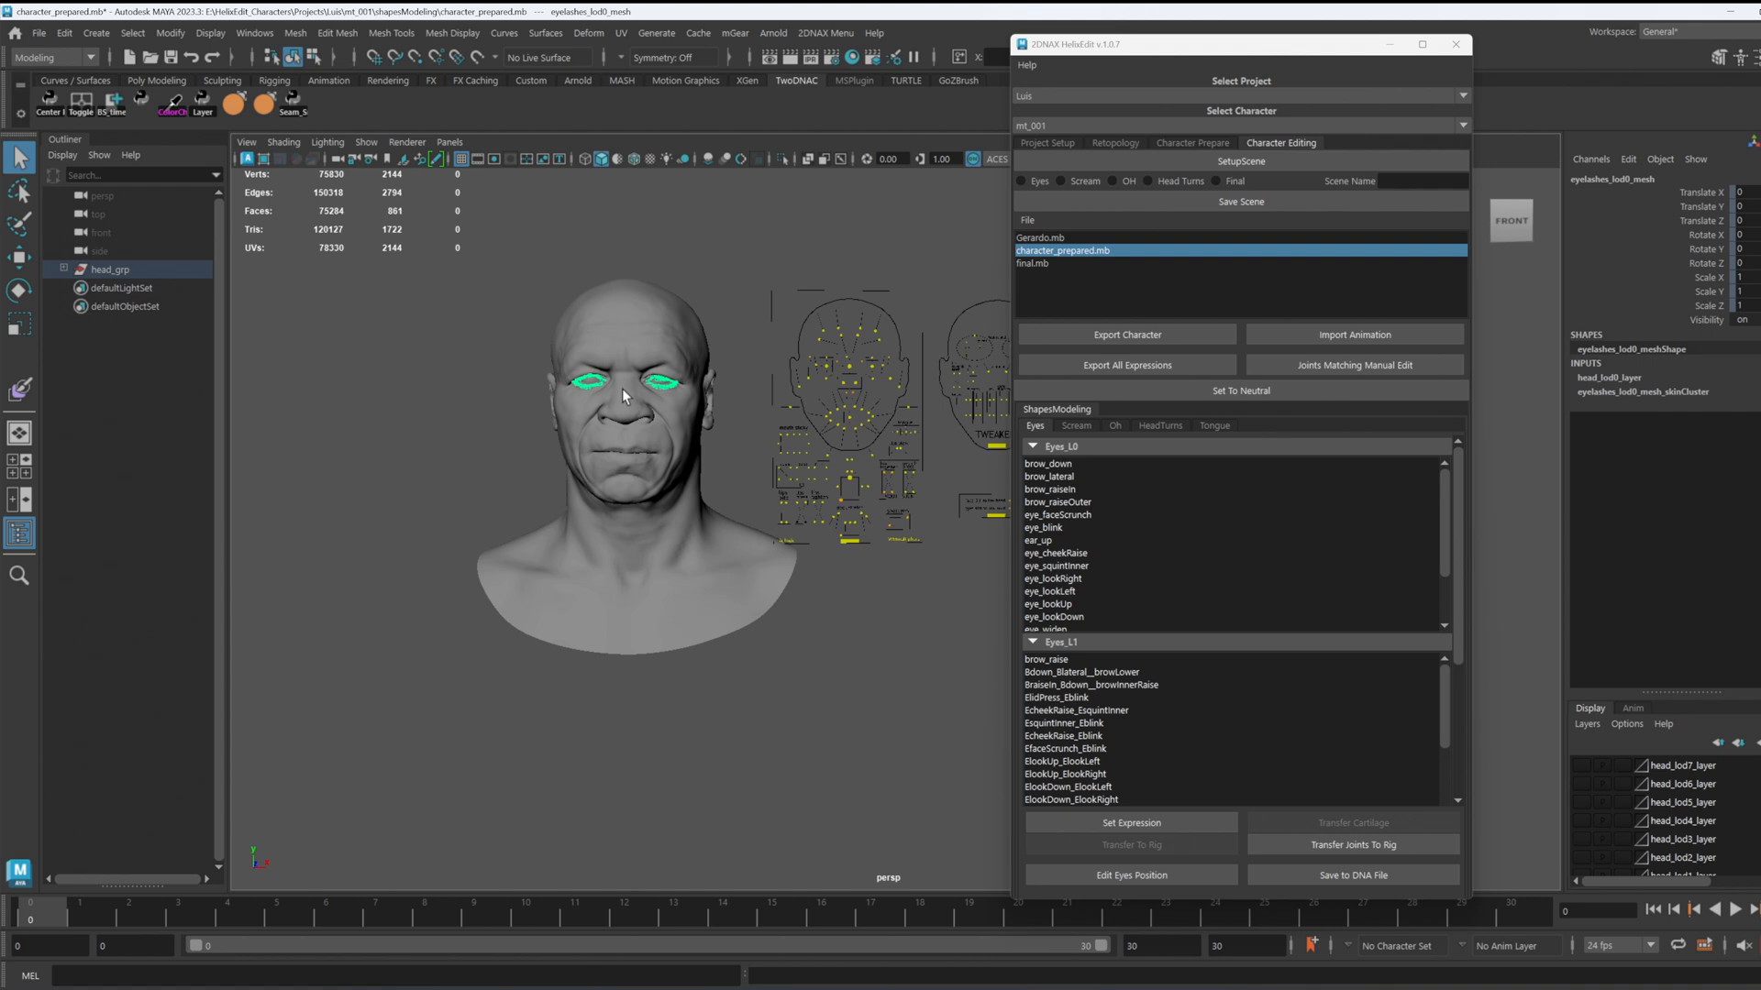
pyautogui.click(63, 269)
pyautogui.click(74, 288)
pyautogui.click(86, 305)
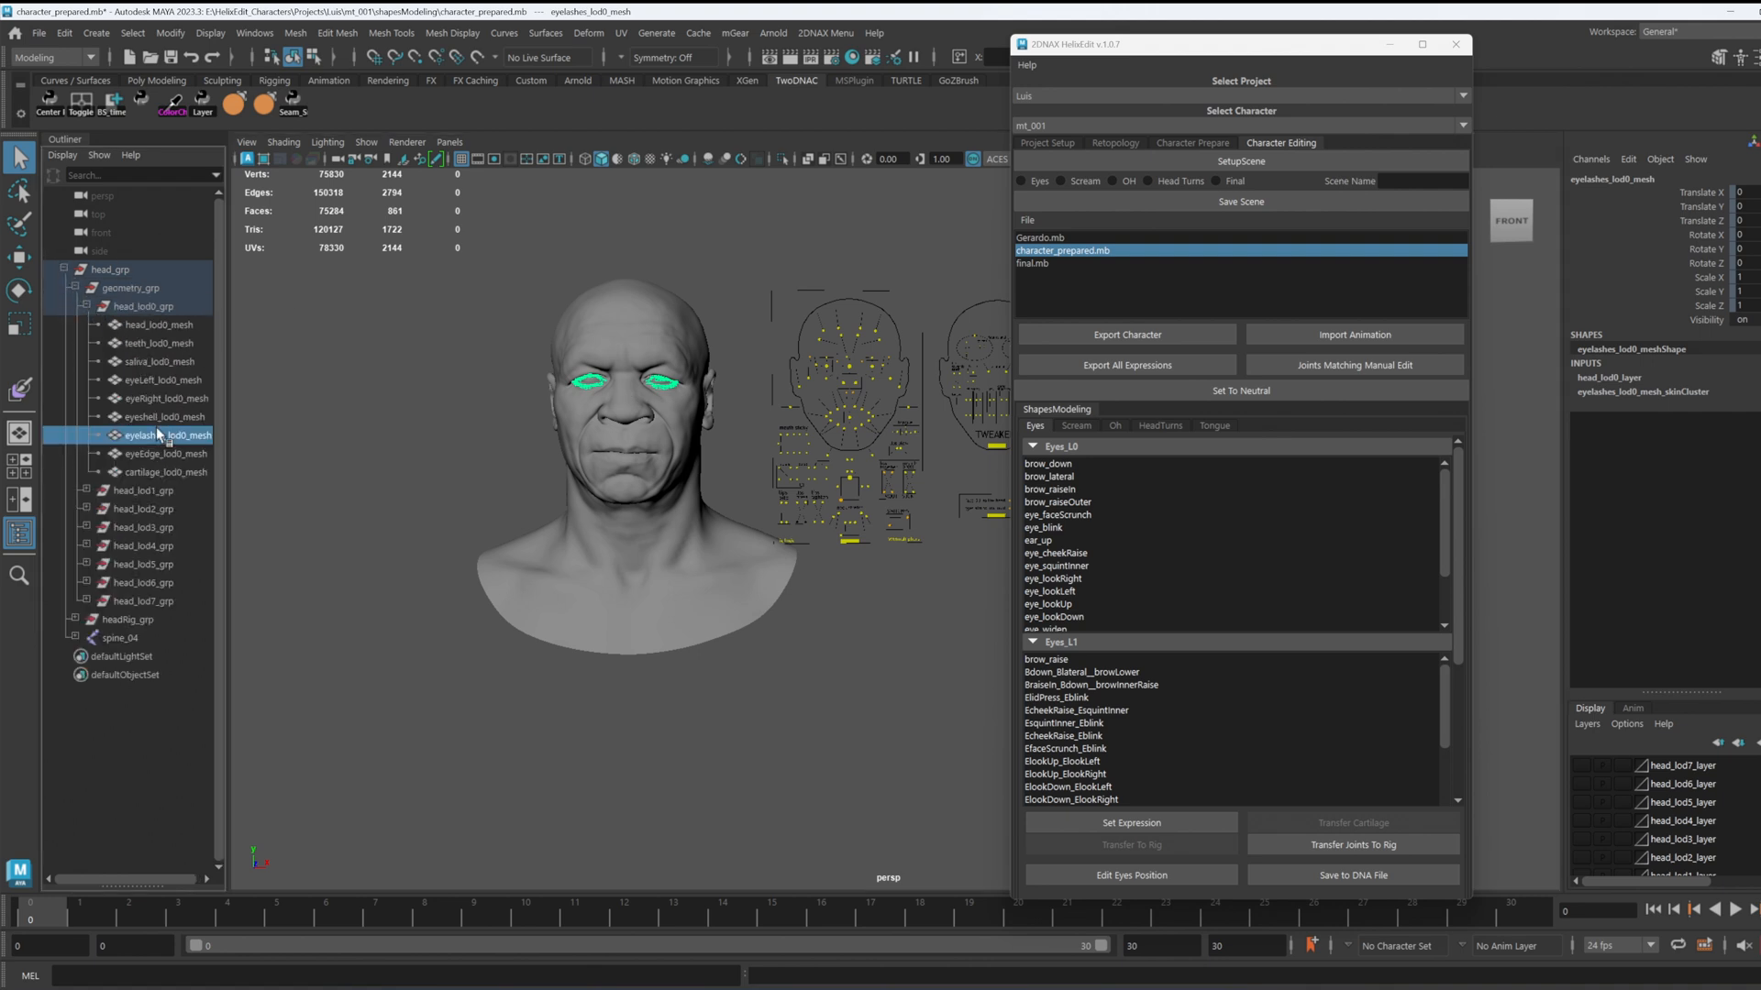
pyautogui.keyDown('shift'); pyautogui.click(147, 472); pyautogui.keyUp('shift')
pyautogui.keyDown('shift'); pyautogui.click(152, 418); pyautogui.keyUp('shift')
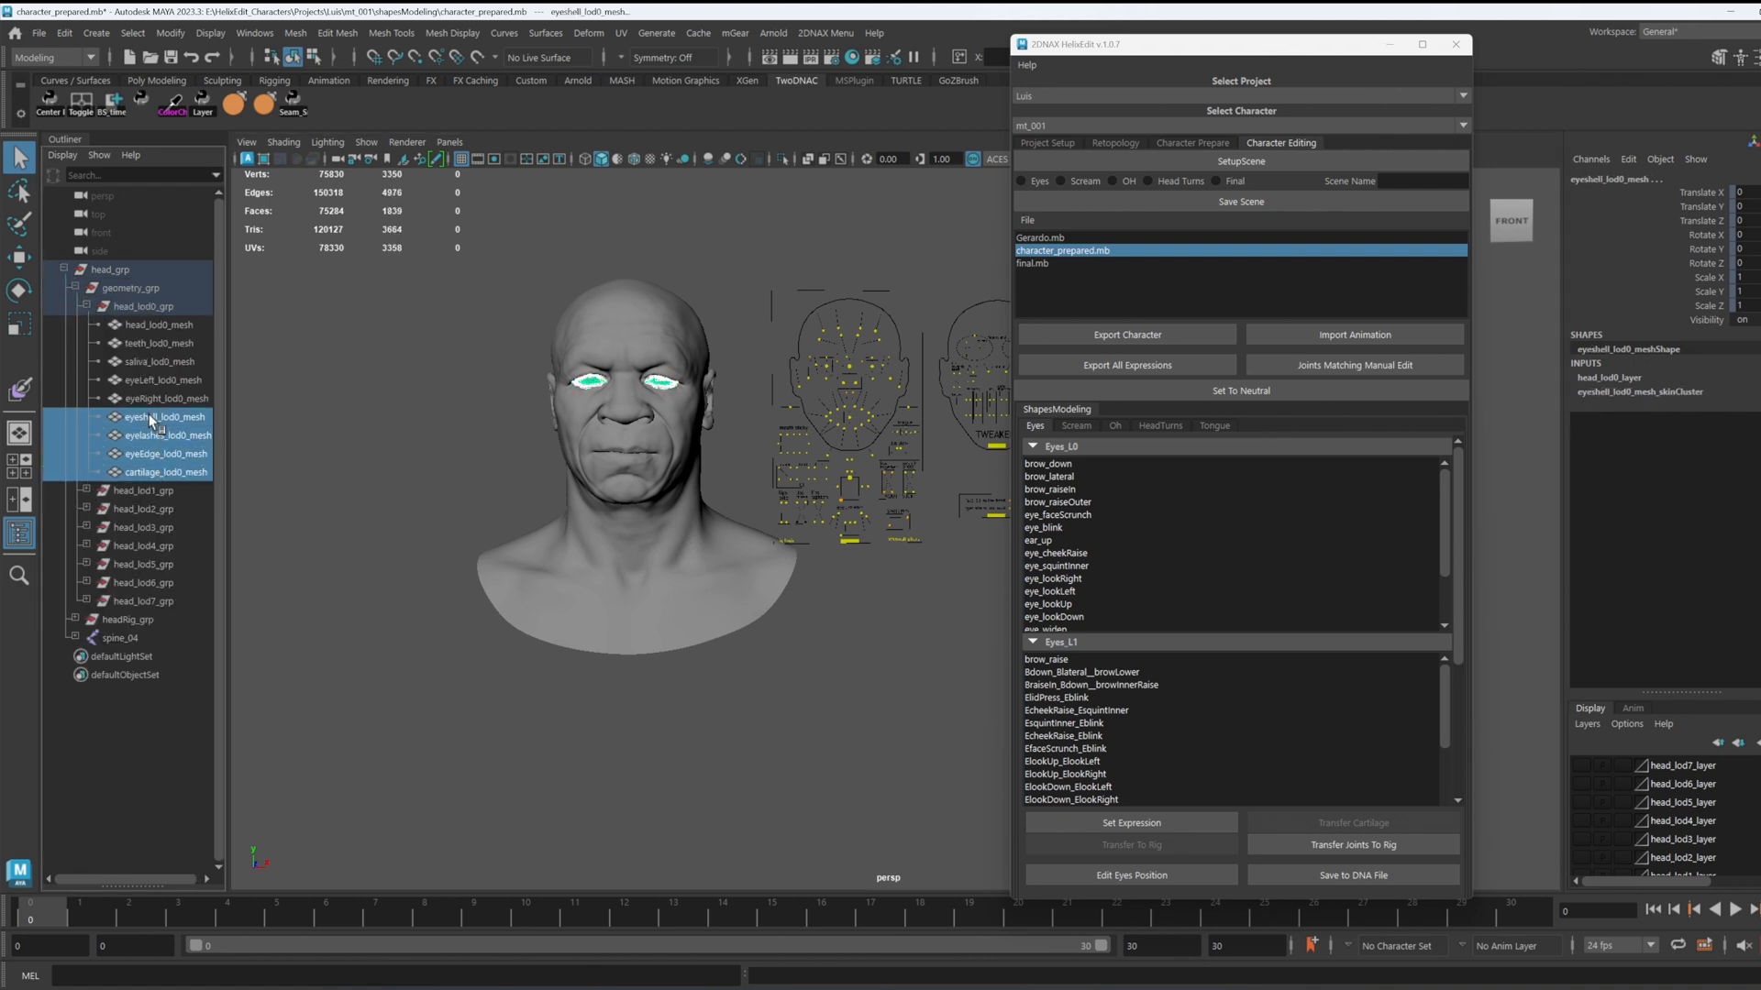
pyautogui.keyDown('ctrl'); pyautogui.click(163, 362); pyautogui.keyUp('ctrl')
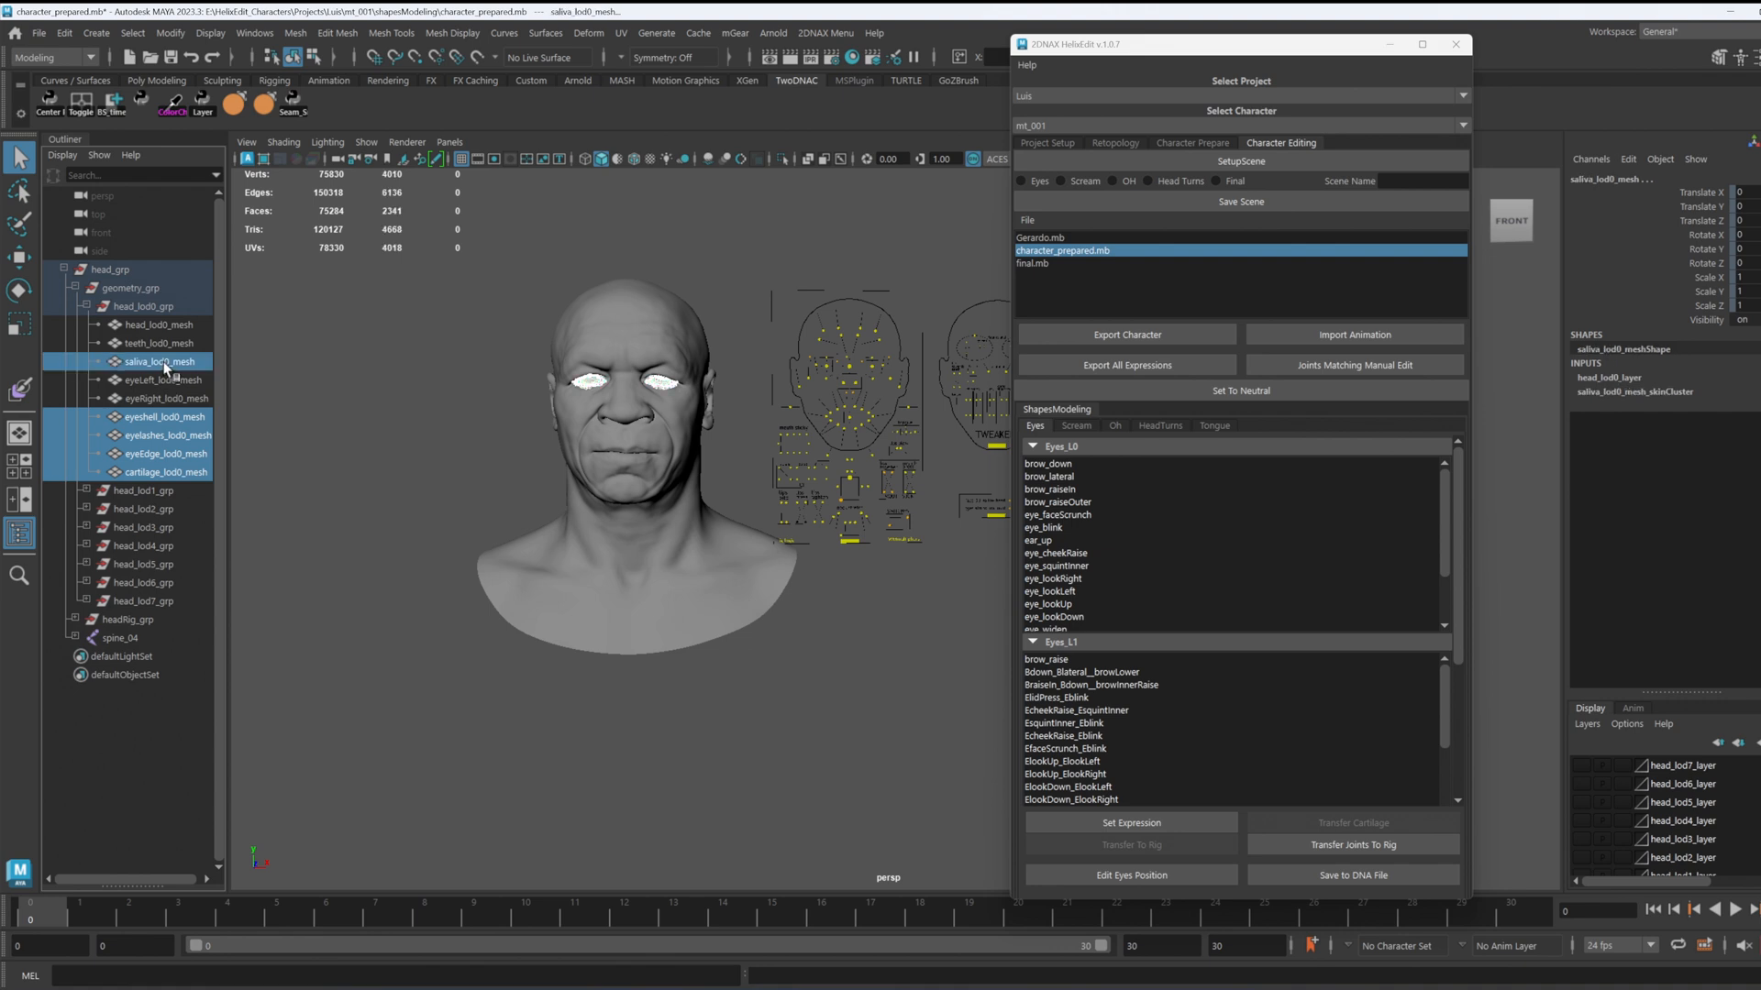
pyautogui.keyDown('ctrl'); pyautogui.click(165, 345); pyautogui.keyUp('ctrl')
pyautogui.hotkey('ctrl', 'h')
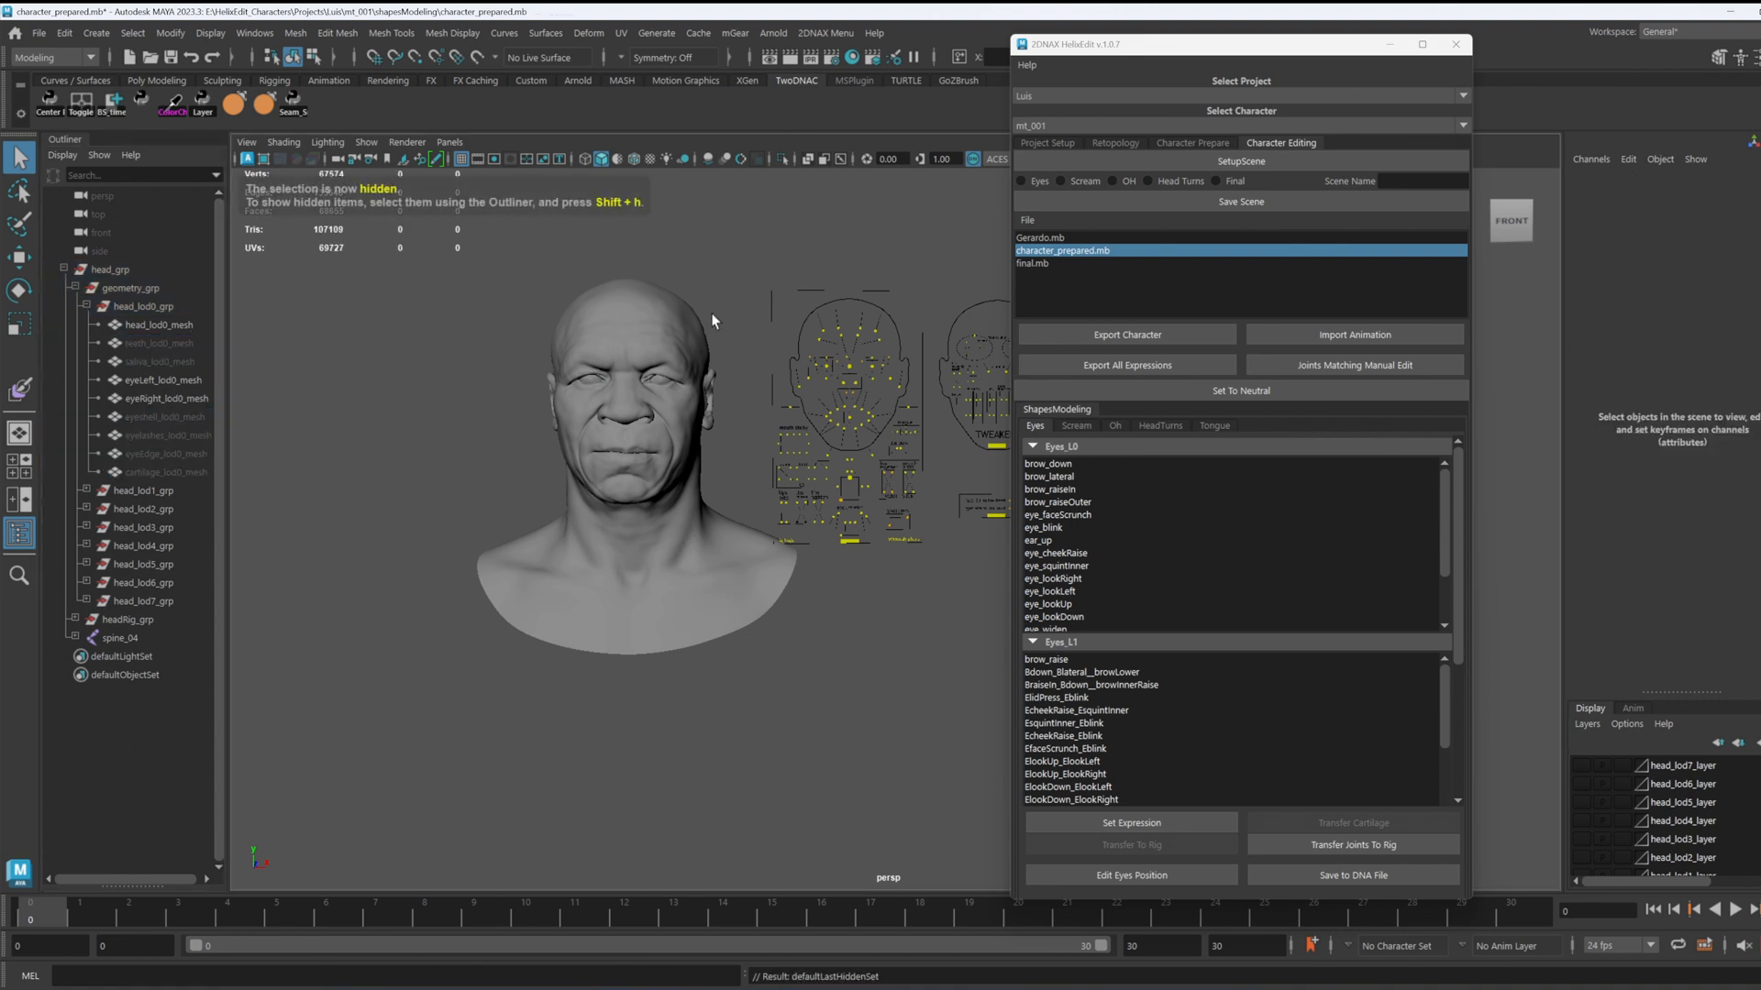
# Step: Set up the shape-modeling scene for mt_001 with the retopo and shape heads beside the rig
pyautogui.keyDown('alt'); pyautogui.moveTo(772, 339); pyautogui.dragTo(788, 344, button='middle'); pyautogui.keyUp('alt')
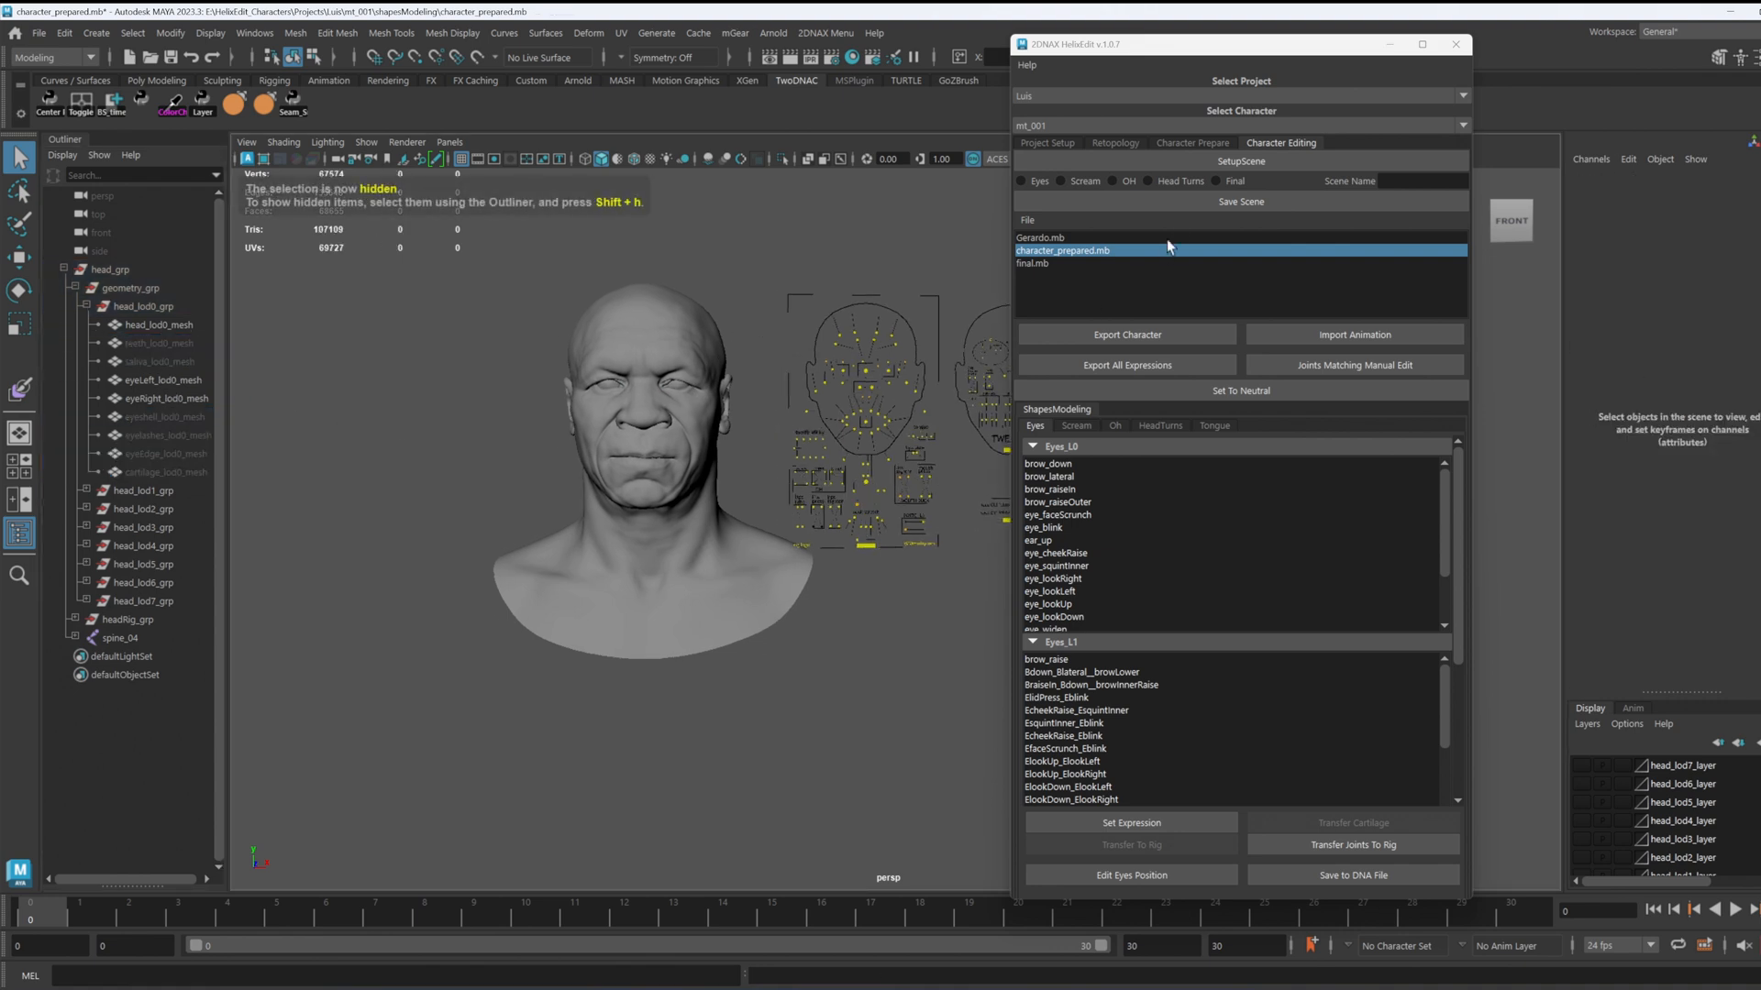
pyautogui.click(1238, 168)
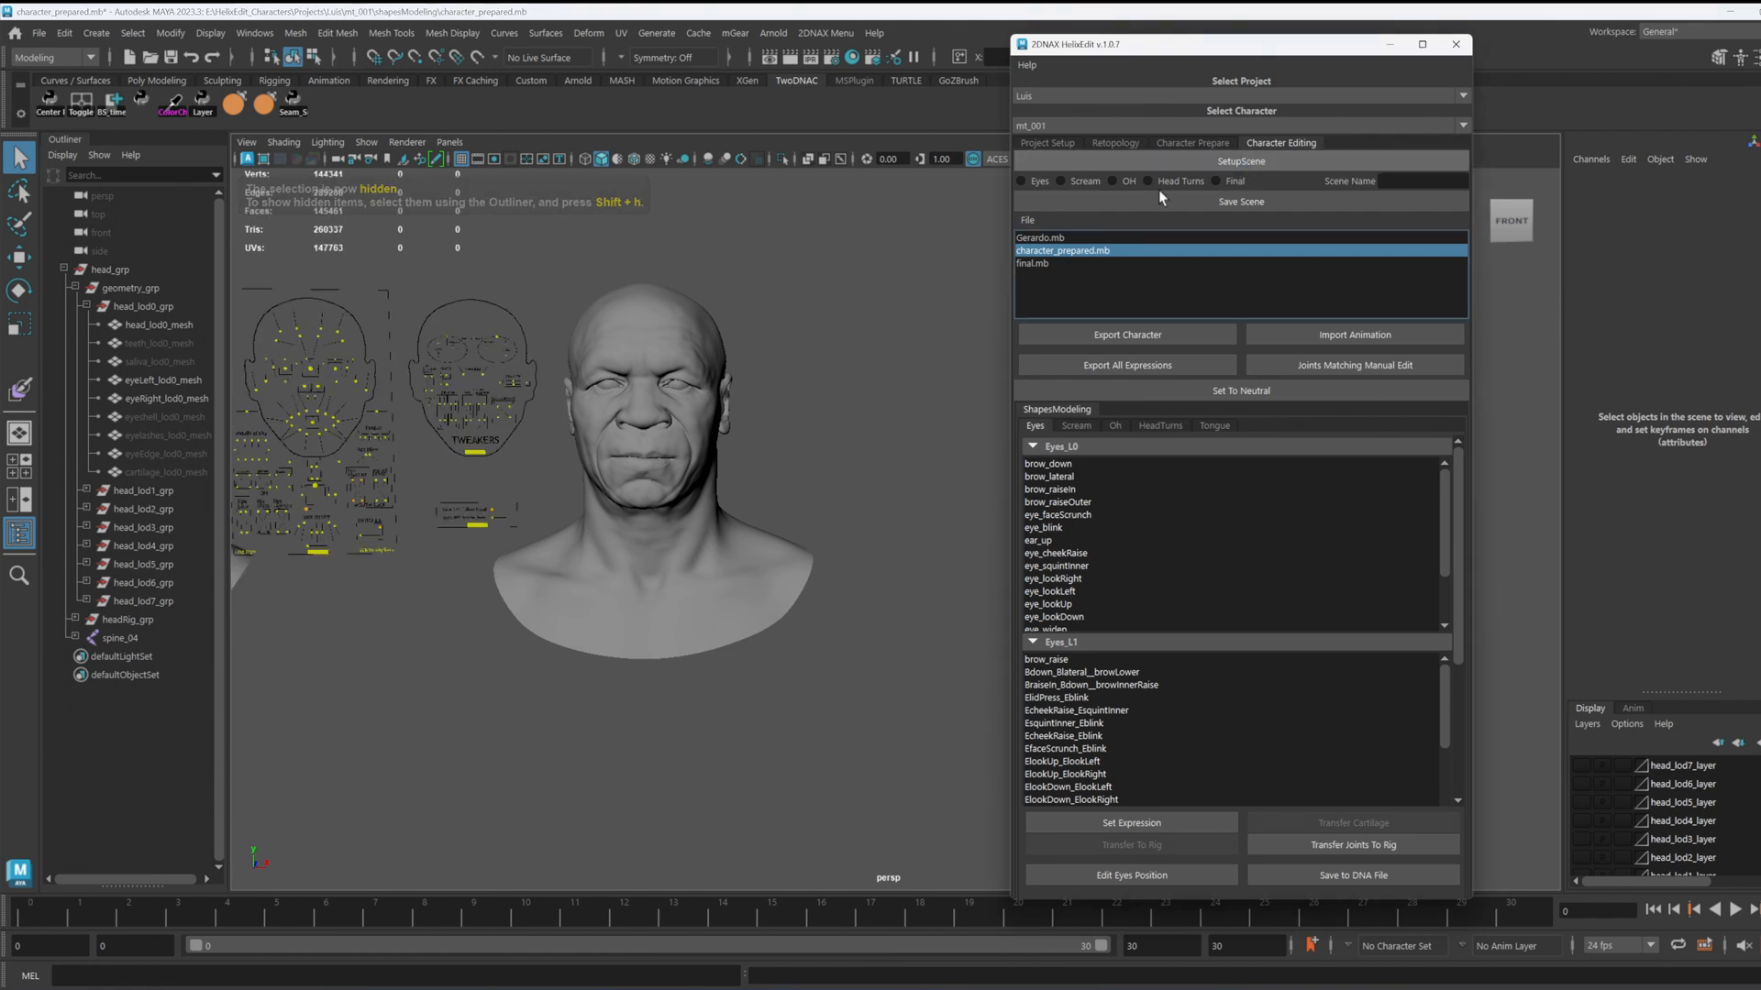
pyautogui.click(908, 515)
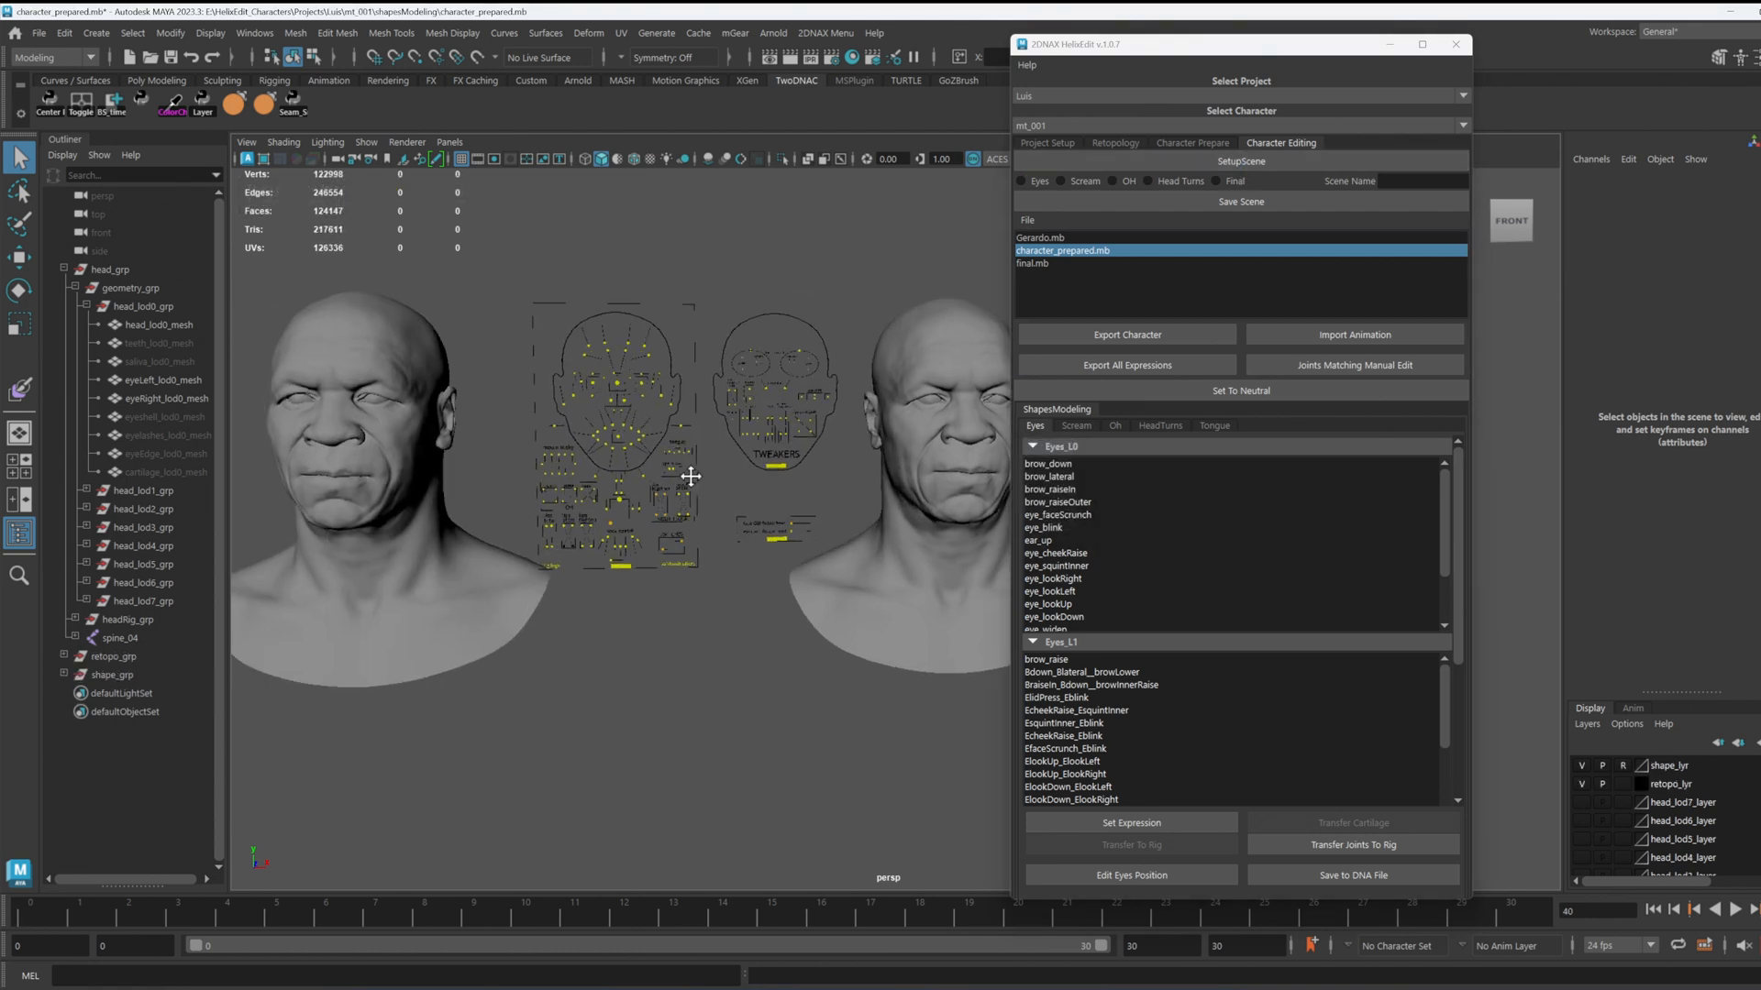
pyautogui.click(728, 559)
pyautogui.press('w')
pyautogui.moveTo(750, 557); pyautogui.dragTo(770, 557)
pyautogui.click(781, 657)
pyautogui.keyDown('alt'); pyautogui.moveTo(529, 558); pyautogui.dragTo(552, 554, button='middle'); pyautogui.keyUp('alt')
pyautogui.keyDown('alt'); pyautogui.moveTo(672, 629); pyautogui.dragTo(695, 489, button='right'); pyautogui.keyUp('alt')
pyautogui.keyDown('alt'); pyautogui.moveTo(694, 489); pyautogui.dragTo(627, 450, button='middle'); pyautogui.keyUp('alt')
# Step: Set the timeline's playback end to frame 40
pyautogui.moveTo(1147, 947); pyautogui.dragTo(1098, 952)
pyautogui.write('40')
pyautogui.press('Return')
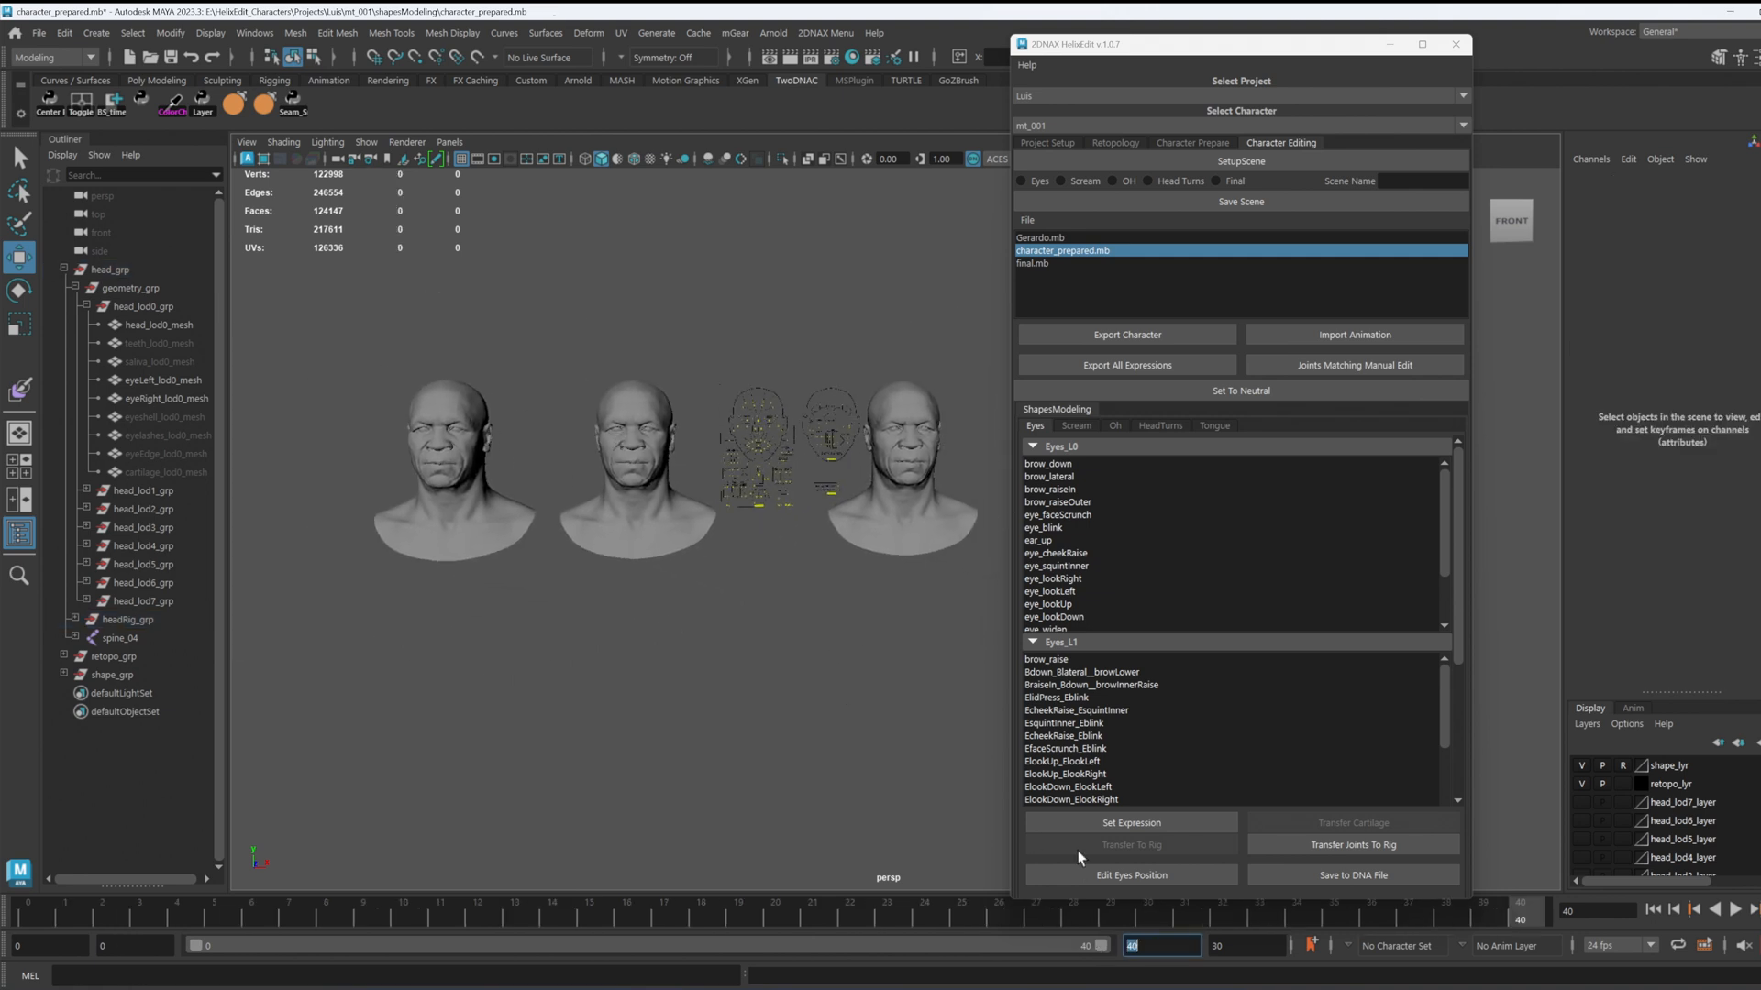
pyautogui.keyDown('alt'); pyautogui.moveTo(804, 651); pyautogui.dragTo(771, 653, button='middle'); pyautogui.keyUp('alt')
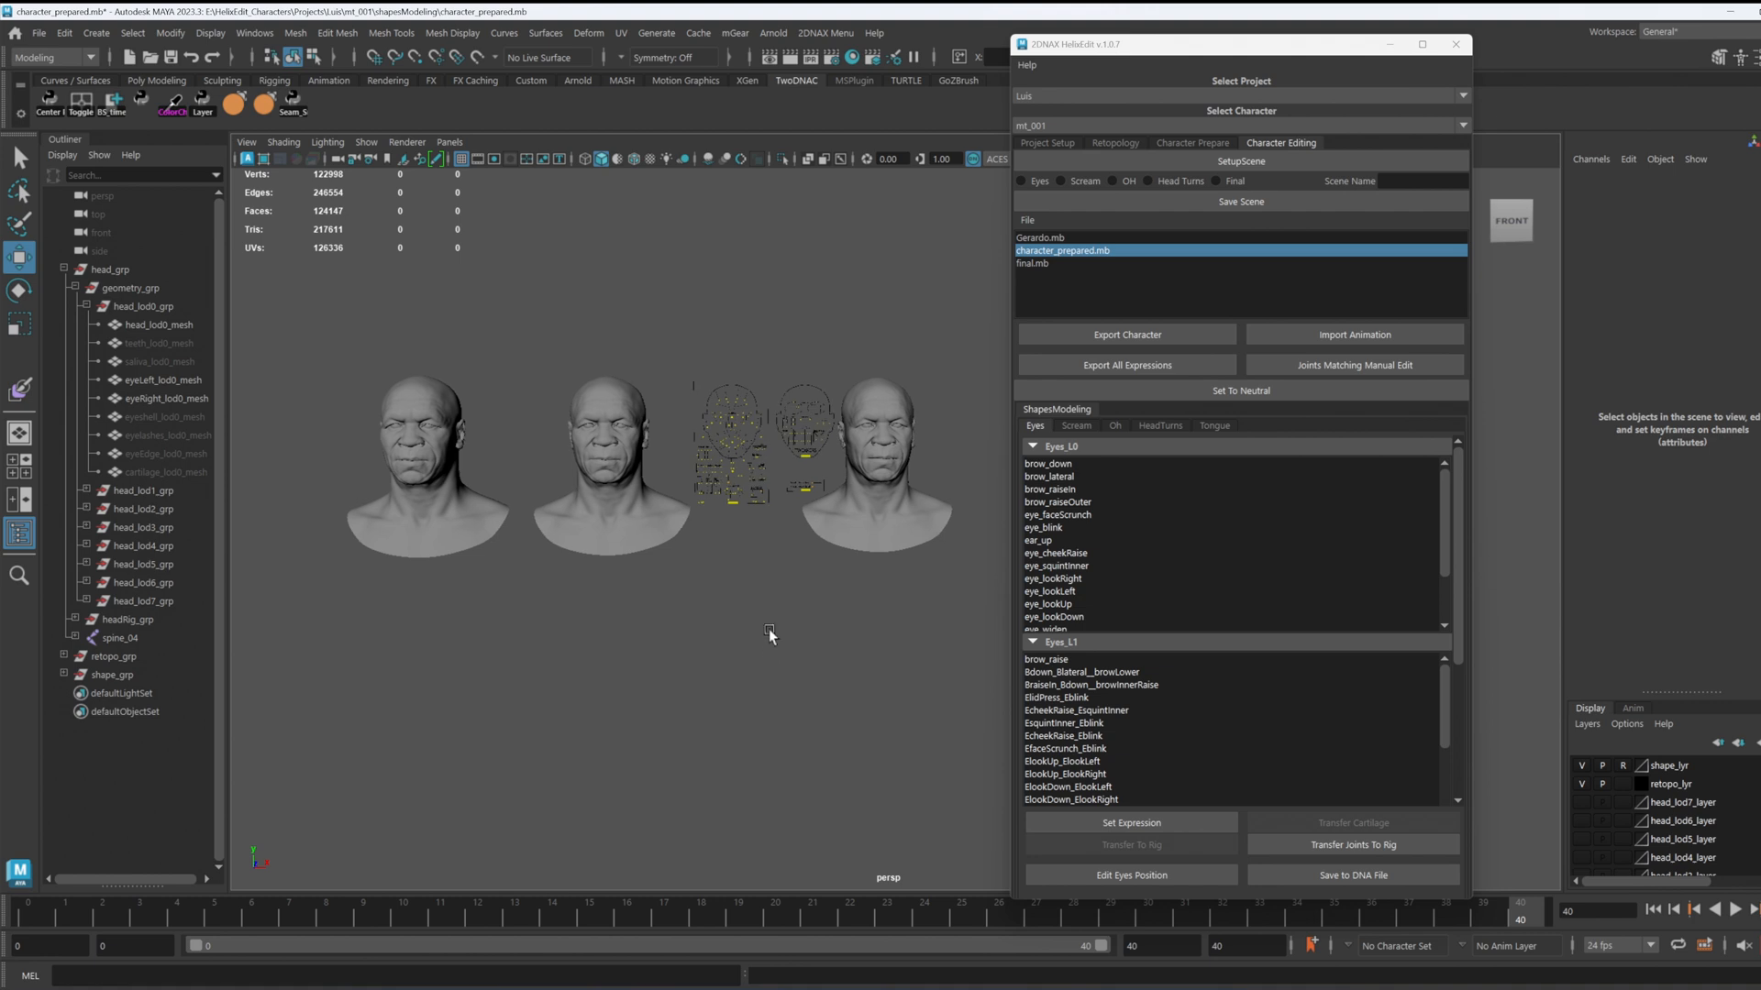
# Step: Set the jaw_open expression from the Scream_L0 shapes for modeling
pyautogui.click(1076, 427)
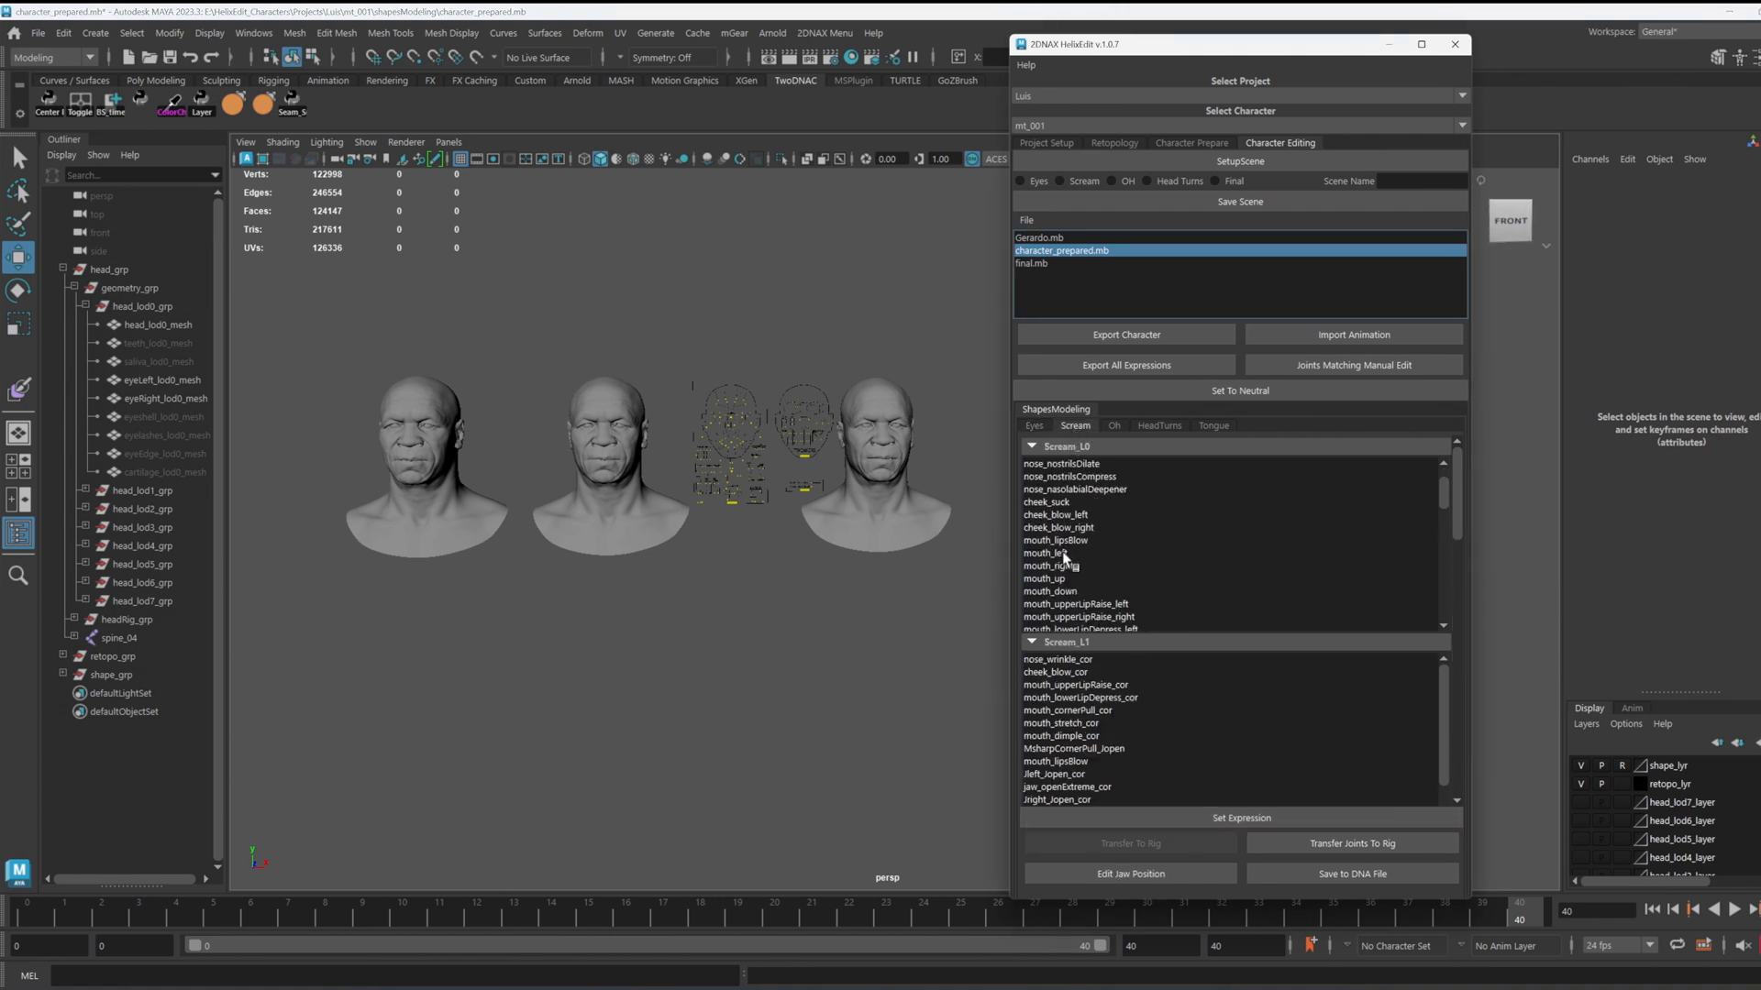
pyautogui.scroll(-8, 1063, 554)
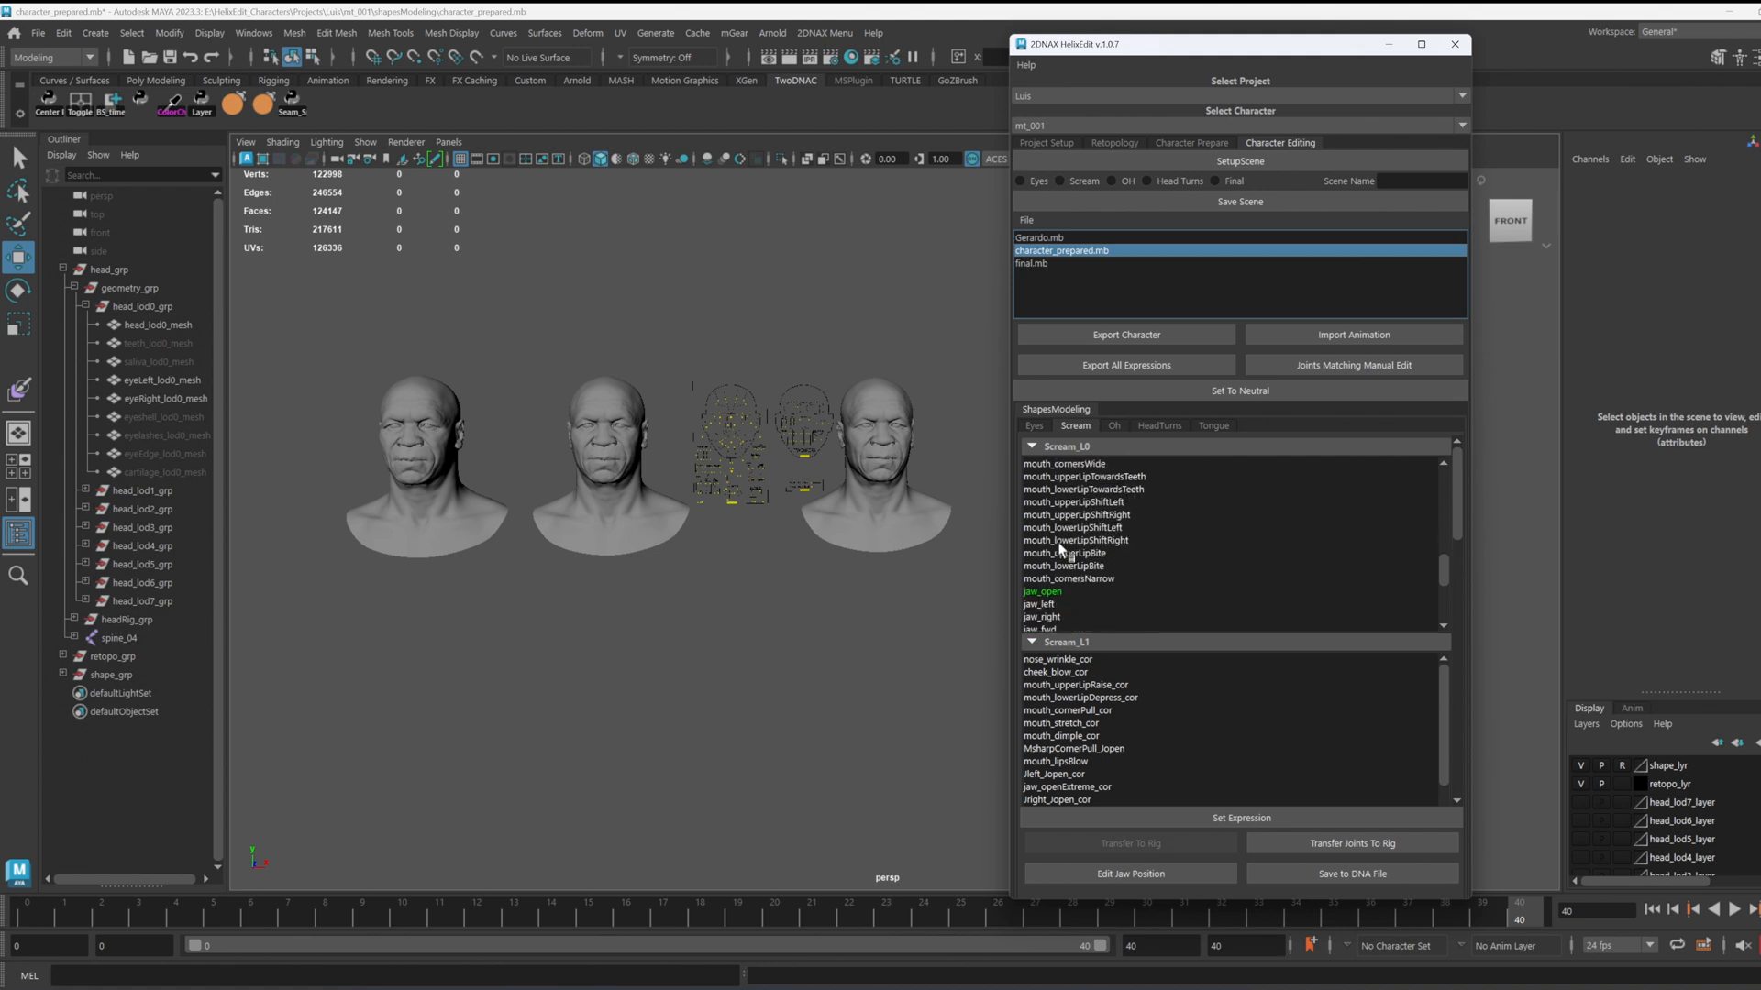
pyautogui.click(1048, 592)
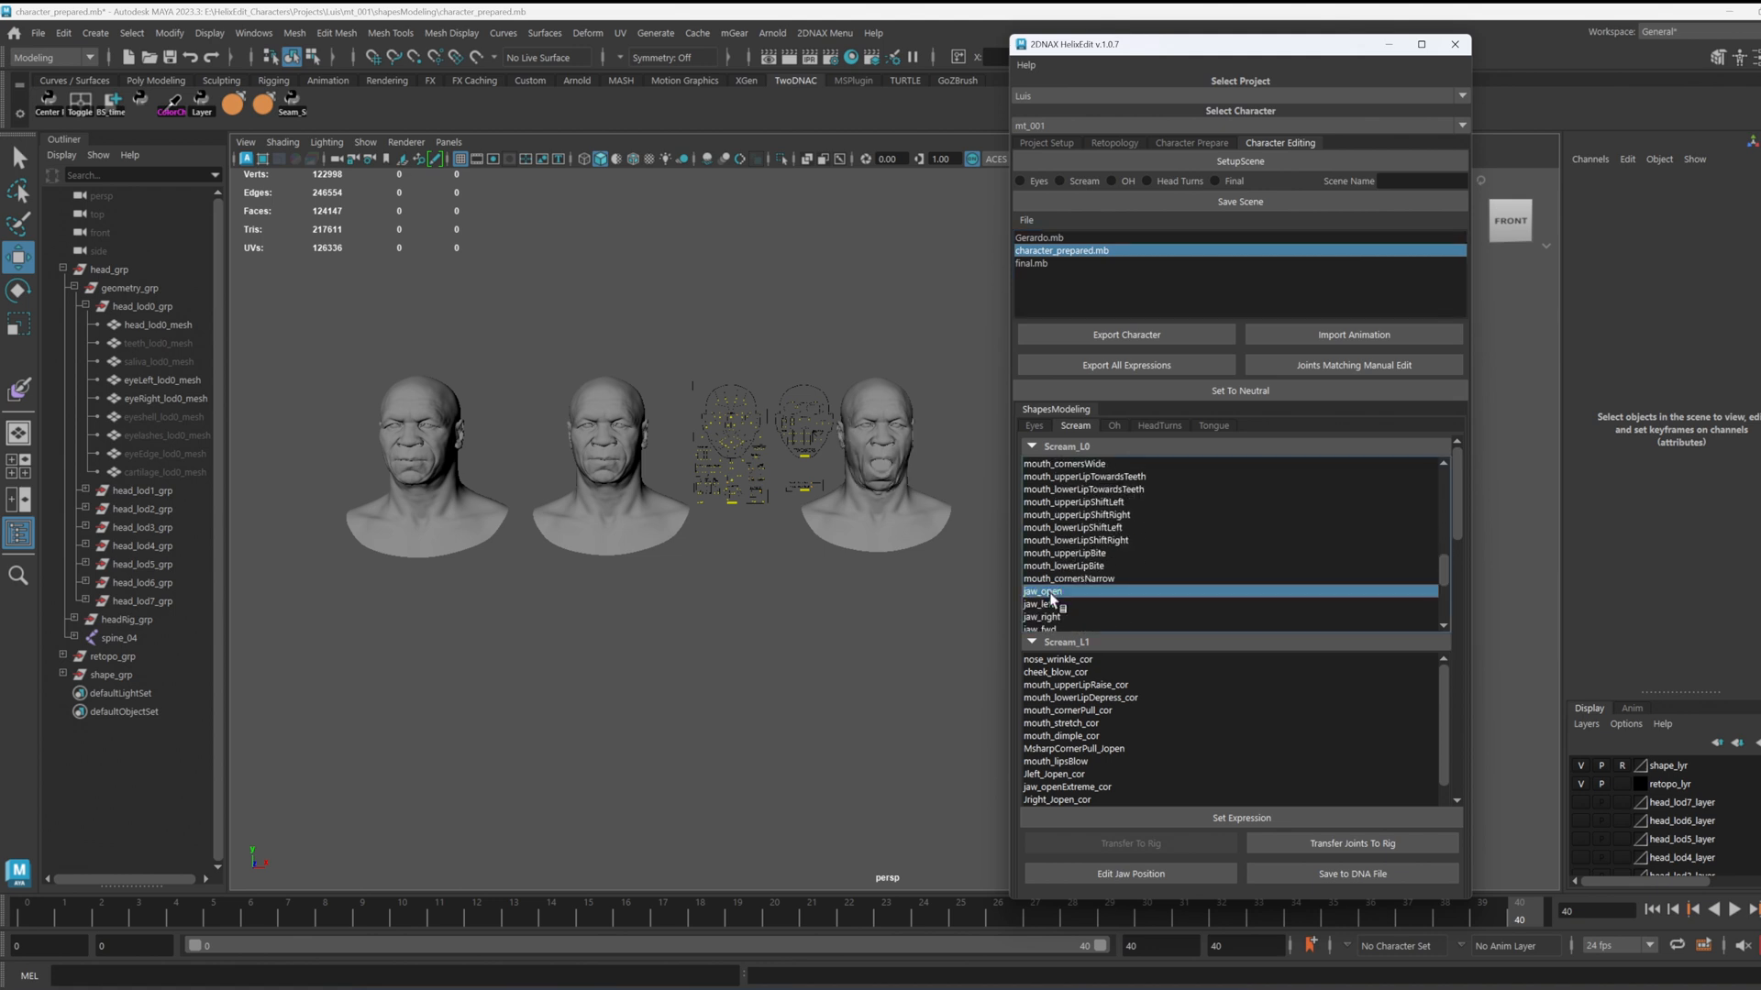
pyautogui.click(884, 440)
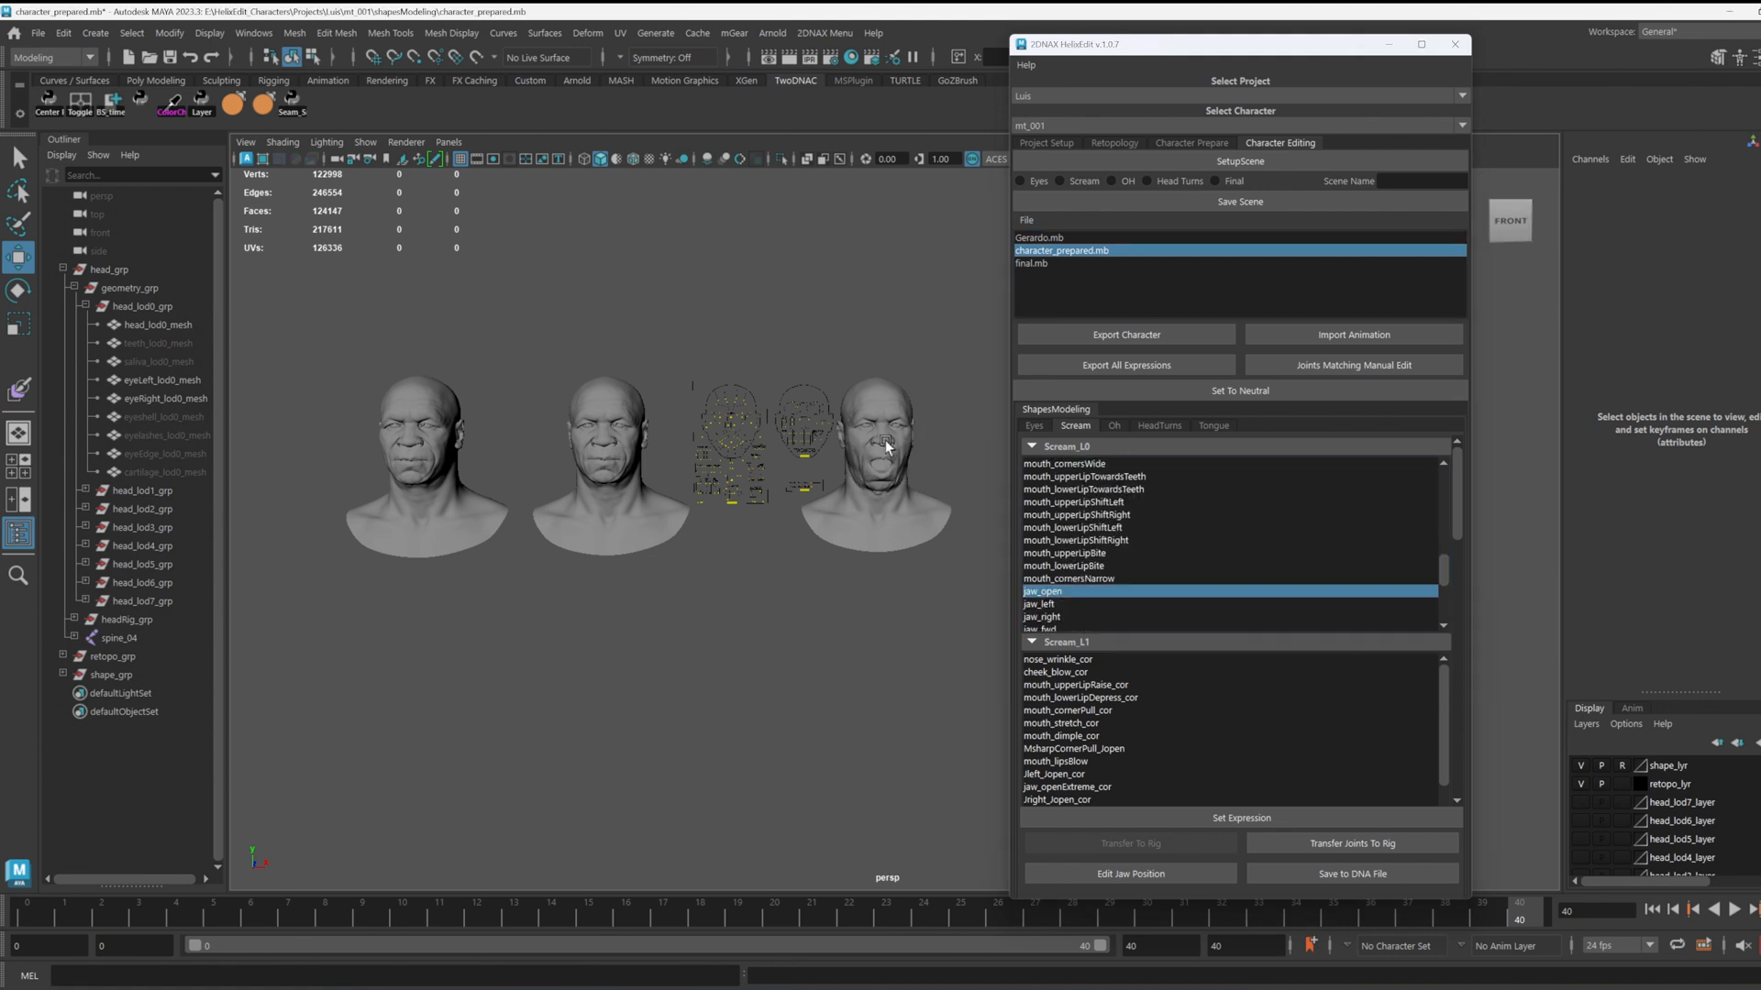
pyautogui.click(1053, 590)
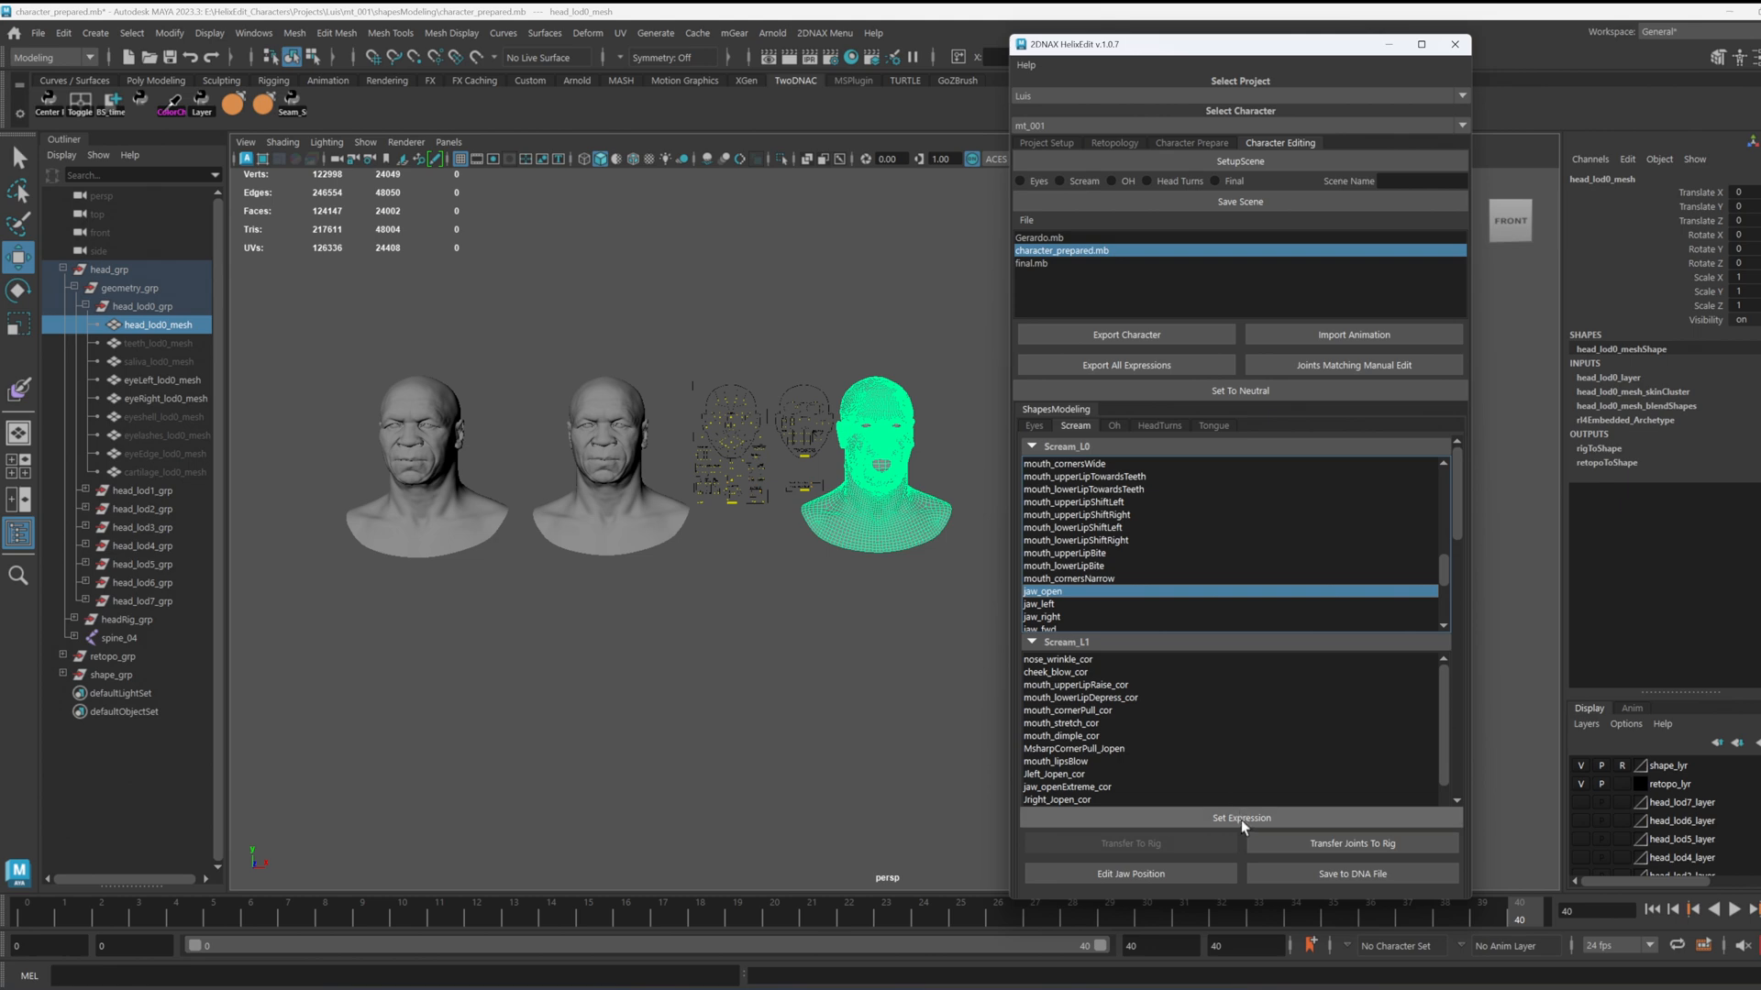
pyautogui.click(1241, 818)
pyautogui.click(660, 596)
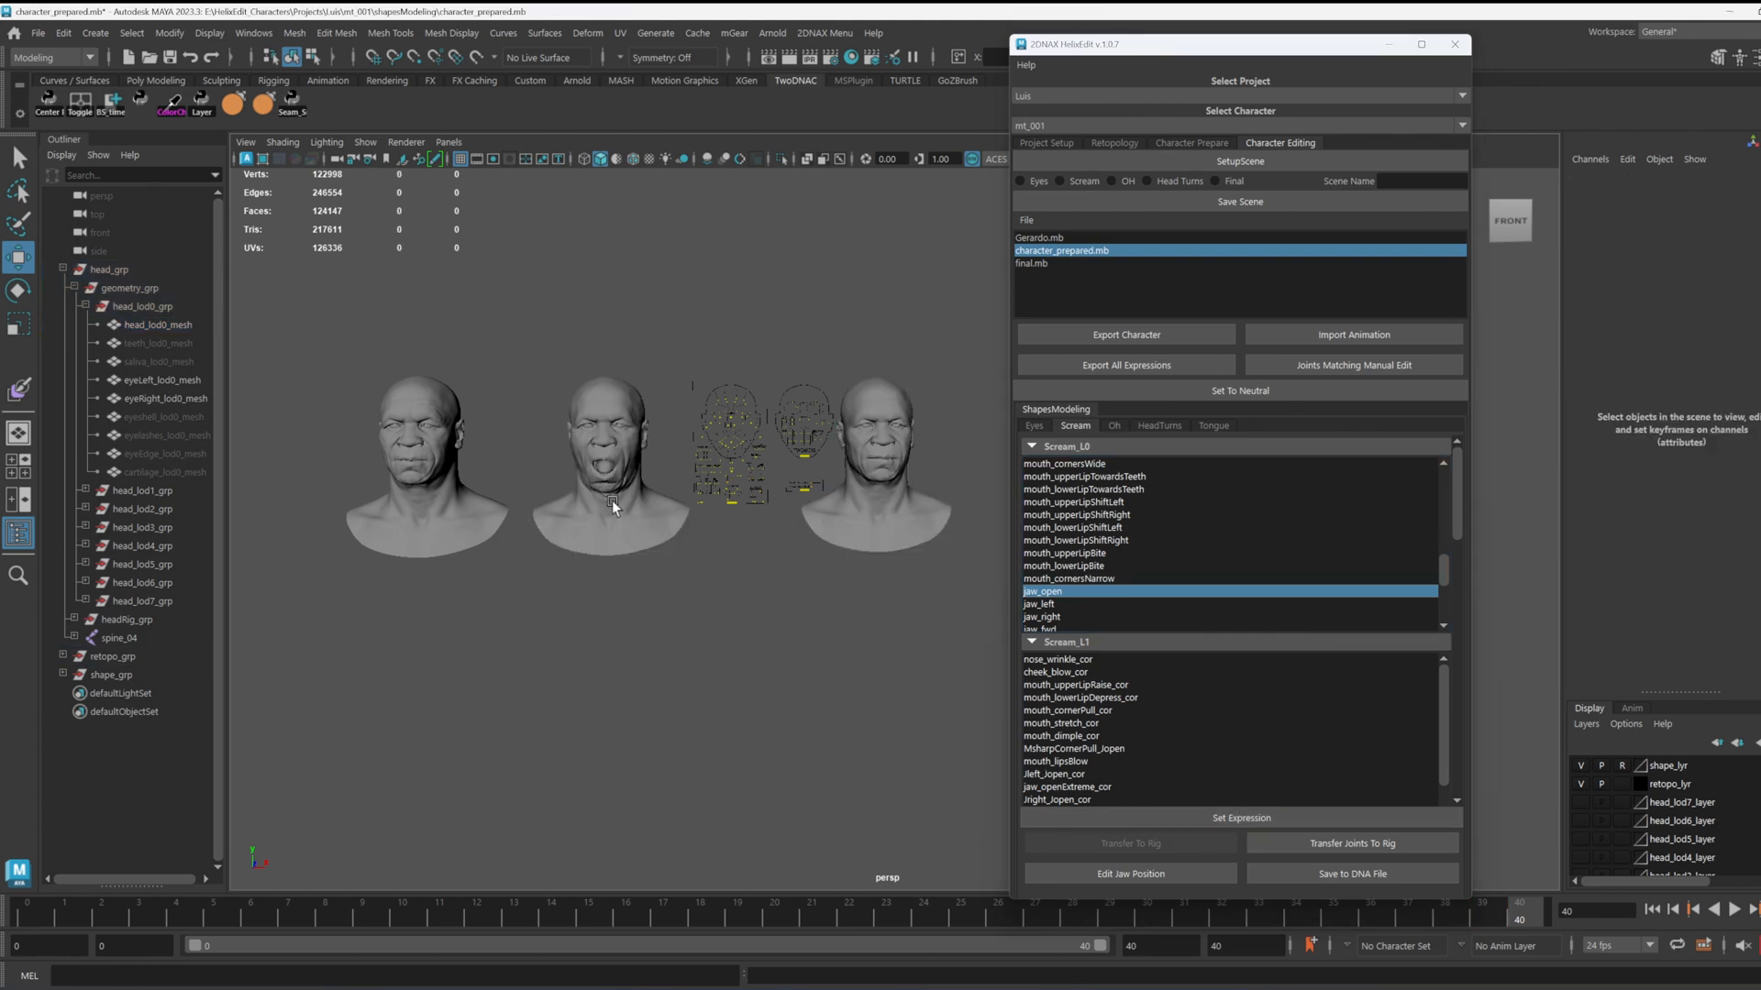
# Step: Select the open-mouthed retopo head and preview its jaw_open expression around frame 40
pyautogui.click(609, 515)
pyautogui.keyDown('alt'); pyautogui.moveTo(582, 495); pyautogui.dragTo(696, 541, button='middle'); pyautogui.keyUp('alt')
pyautogui.scroll(1, 725, 494)
pyautogui.scroll(6, 724, 495)
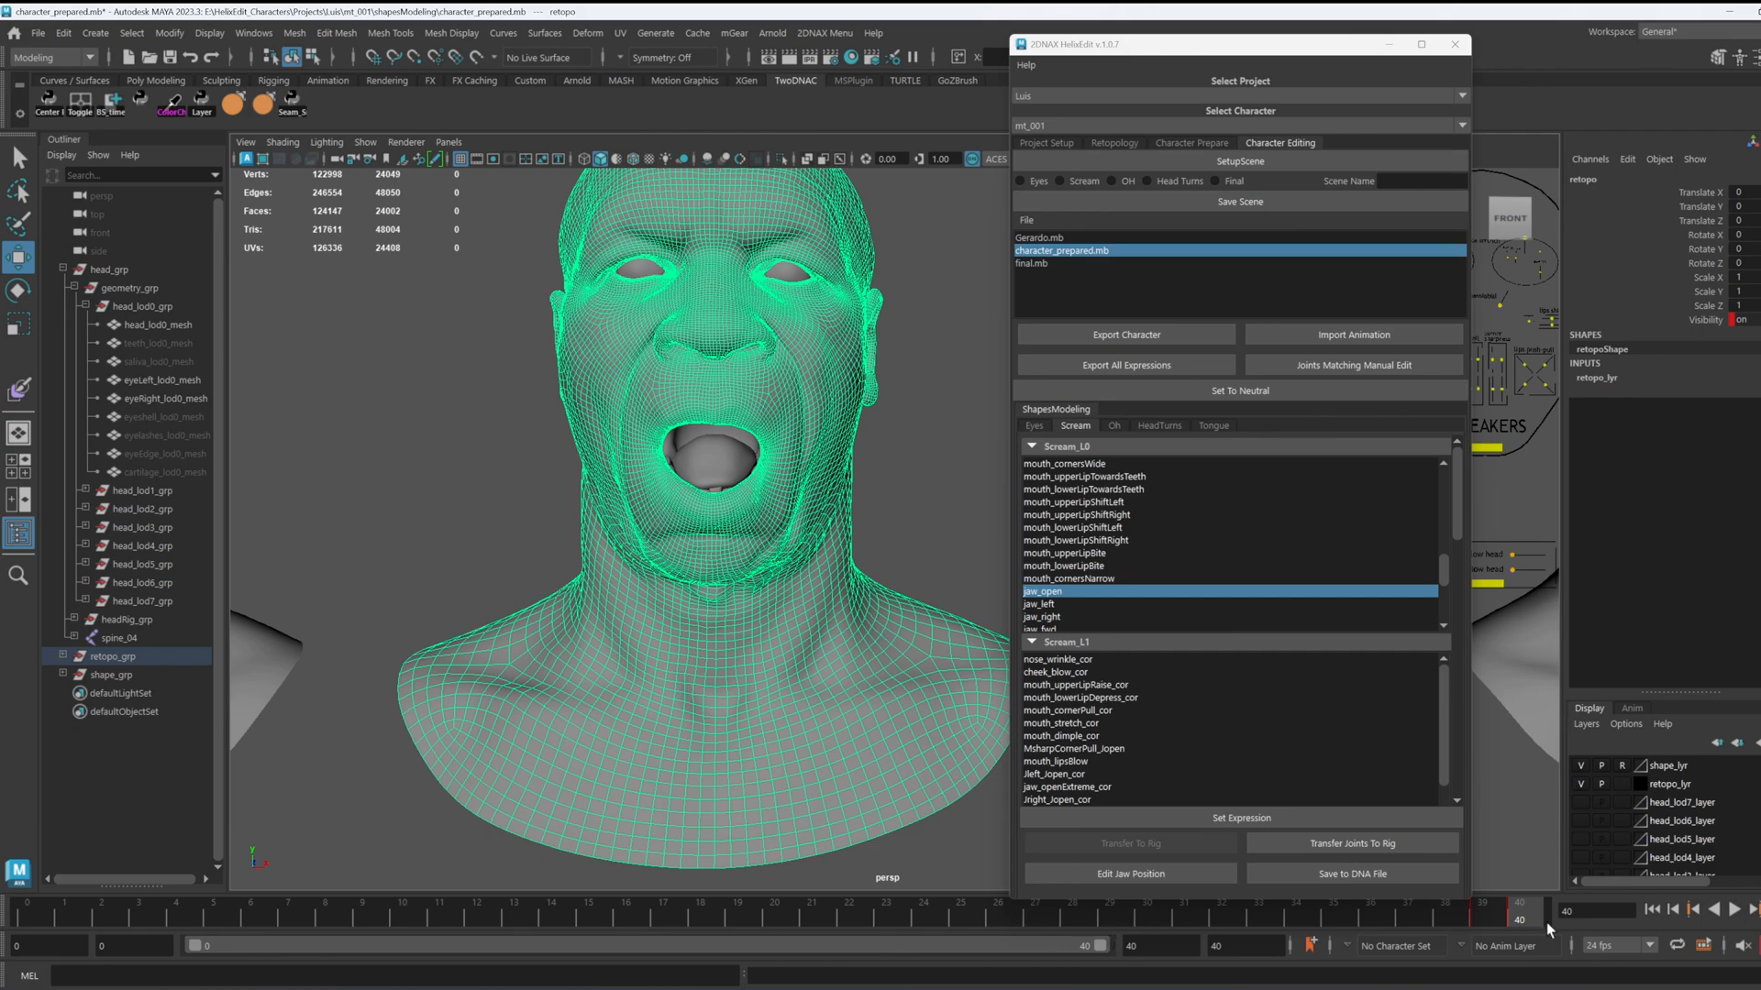
pyautogui.moveTo(1519, 919)
pyautogui.mouseDown()
pyautogui.moveTo(349, 908)
pyautogui.moveTo(1523, 915)
pyautogui.mouseUp()
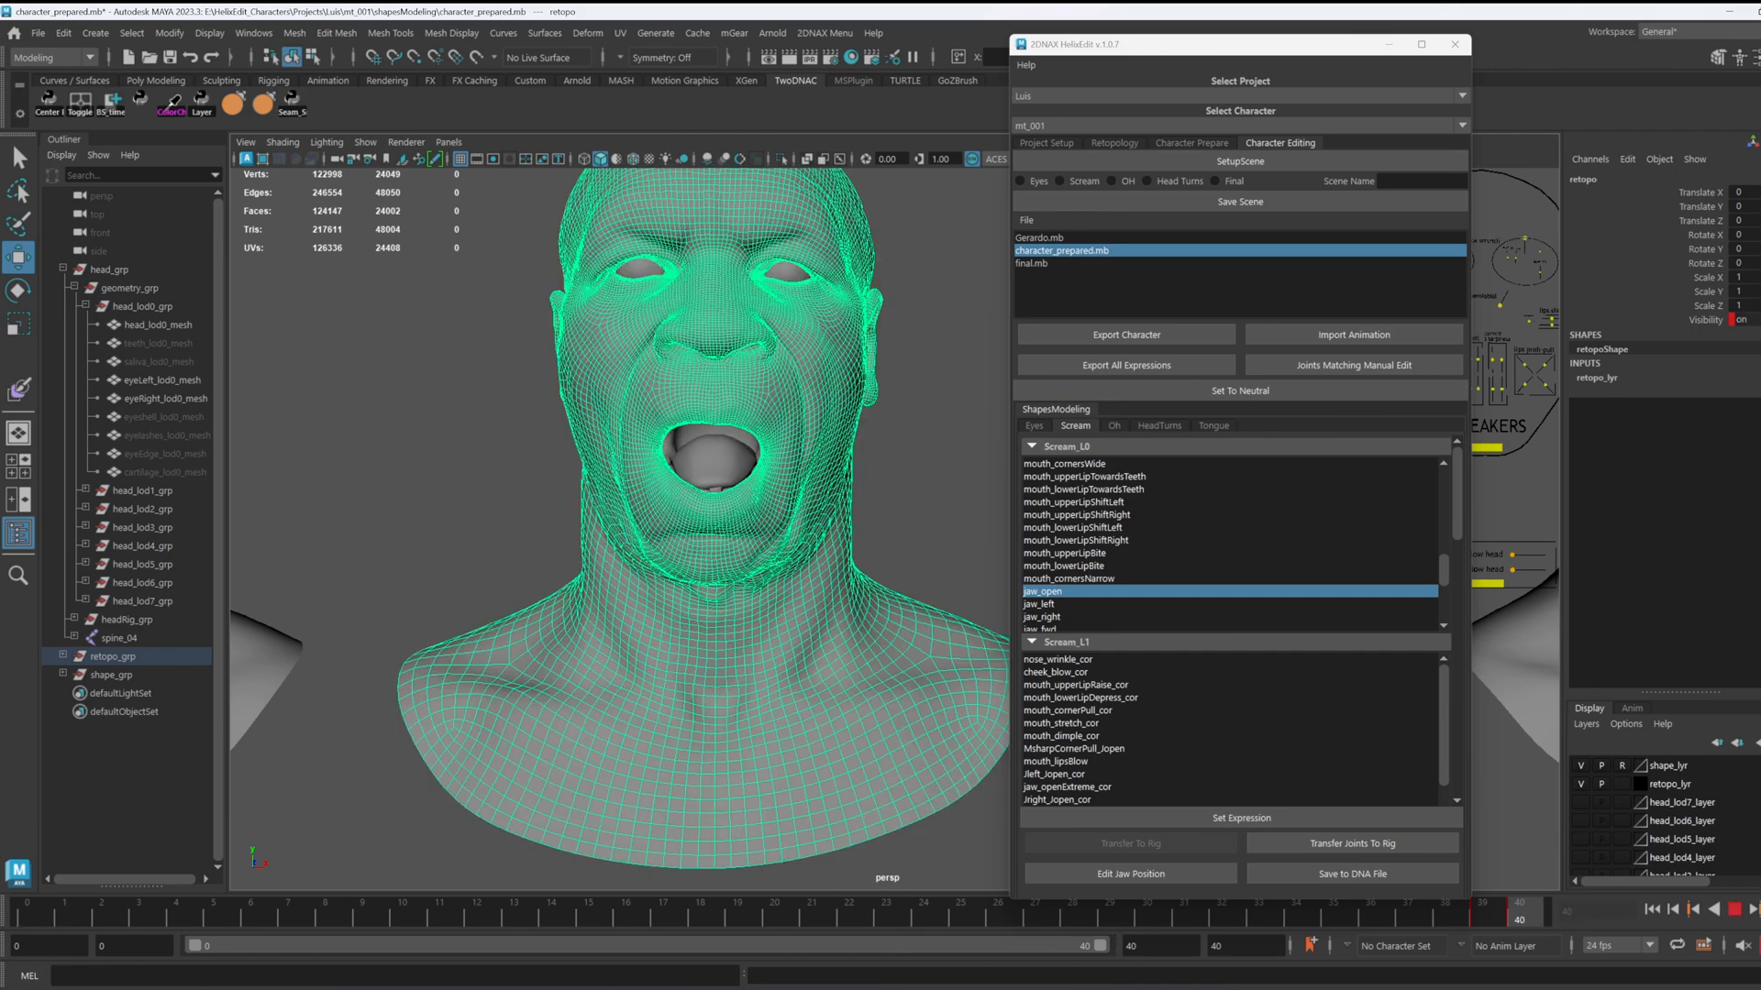
# Step: Examine the retopo head's chin and neck area in vertex mode, and return the head to object mode
pyautogui.moveTo(671, 390)
pyautogui.keyDown('alt'); pyautogui.mouseDown()
pyautogui.moveTo(738, 498)
pyautogui.moveTo(538, 432)
pyautogui.moveTo(817, 432)
pyautogui.moveTo(665, 418)
pyautogui.mouseUp(); pyautogui.keyUp('alt')
pyautogui.moveTo(628, 330); pyautogui.dragTo(541, 328, button='right')
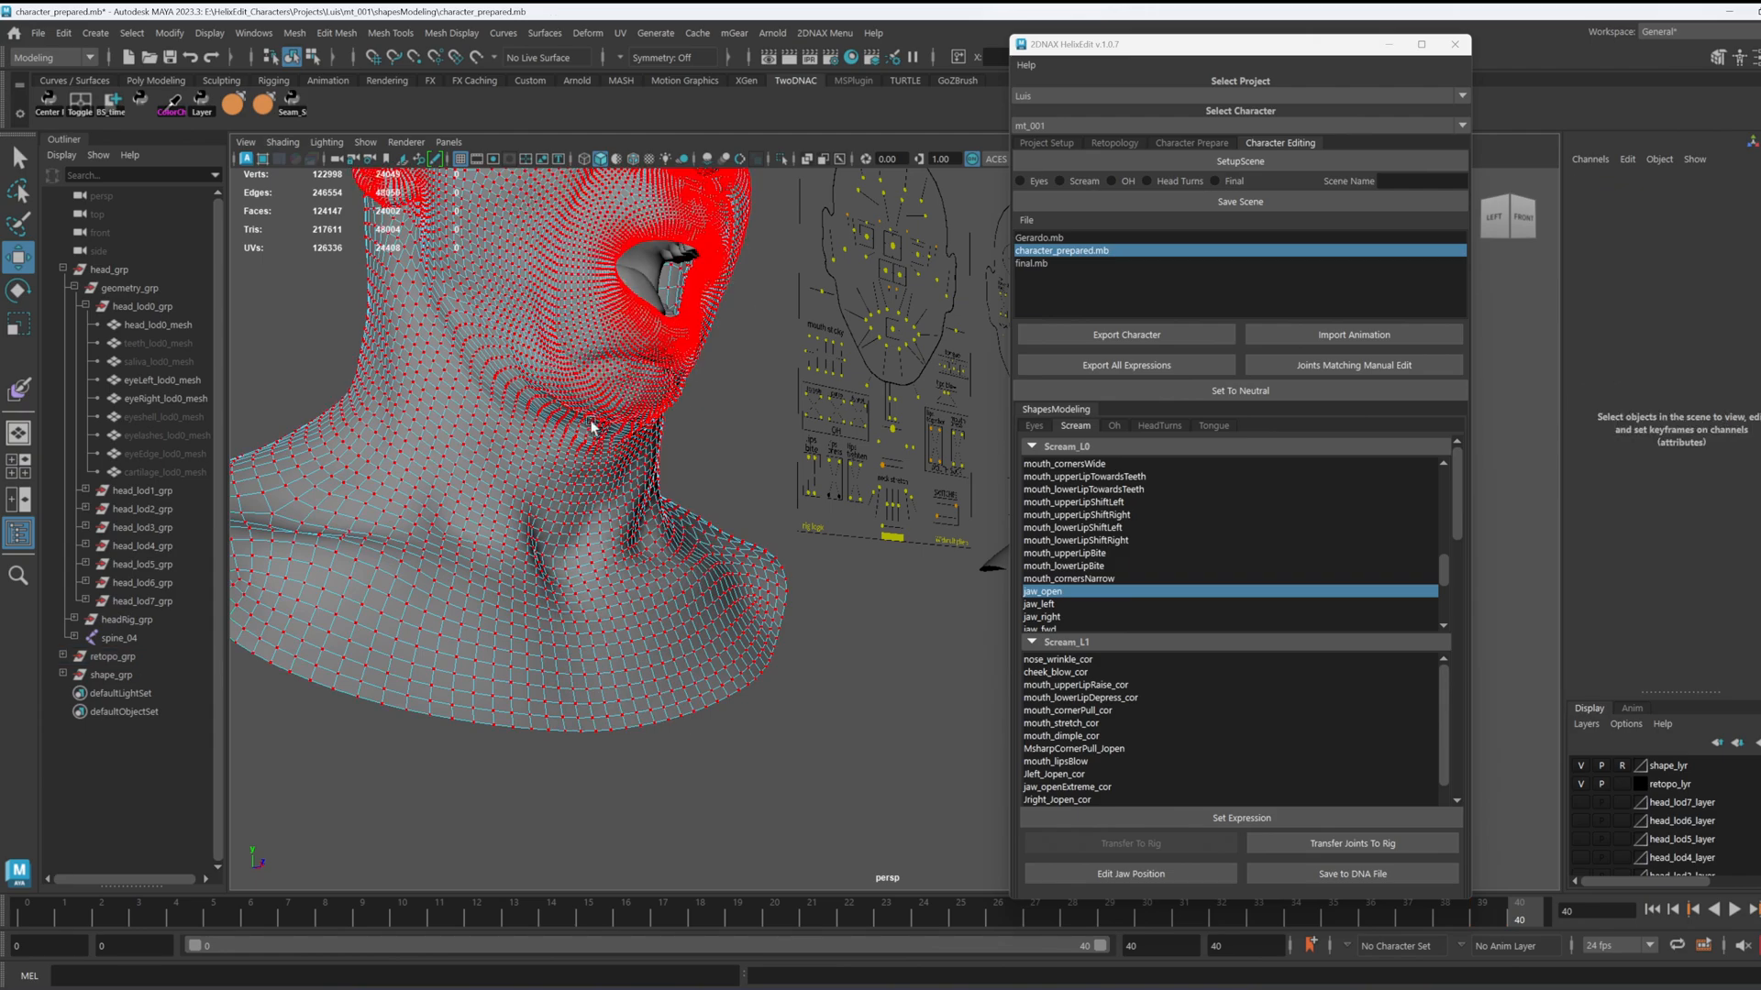
pyautogui.click(588, 430)
pyautogui.press('f')
pyautogui.press('q')
pyautogui.scroll(-5, 539, 354)
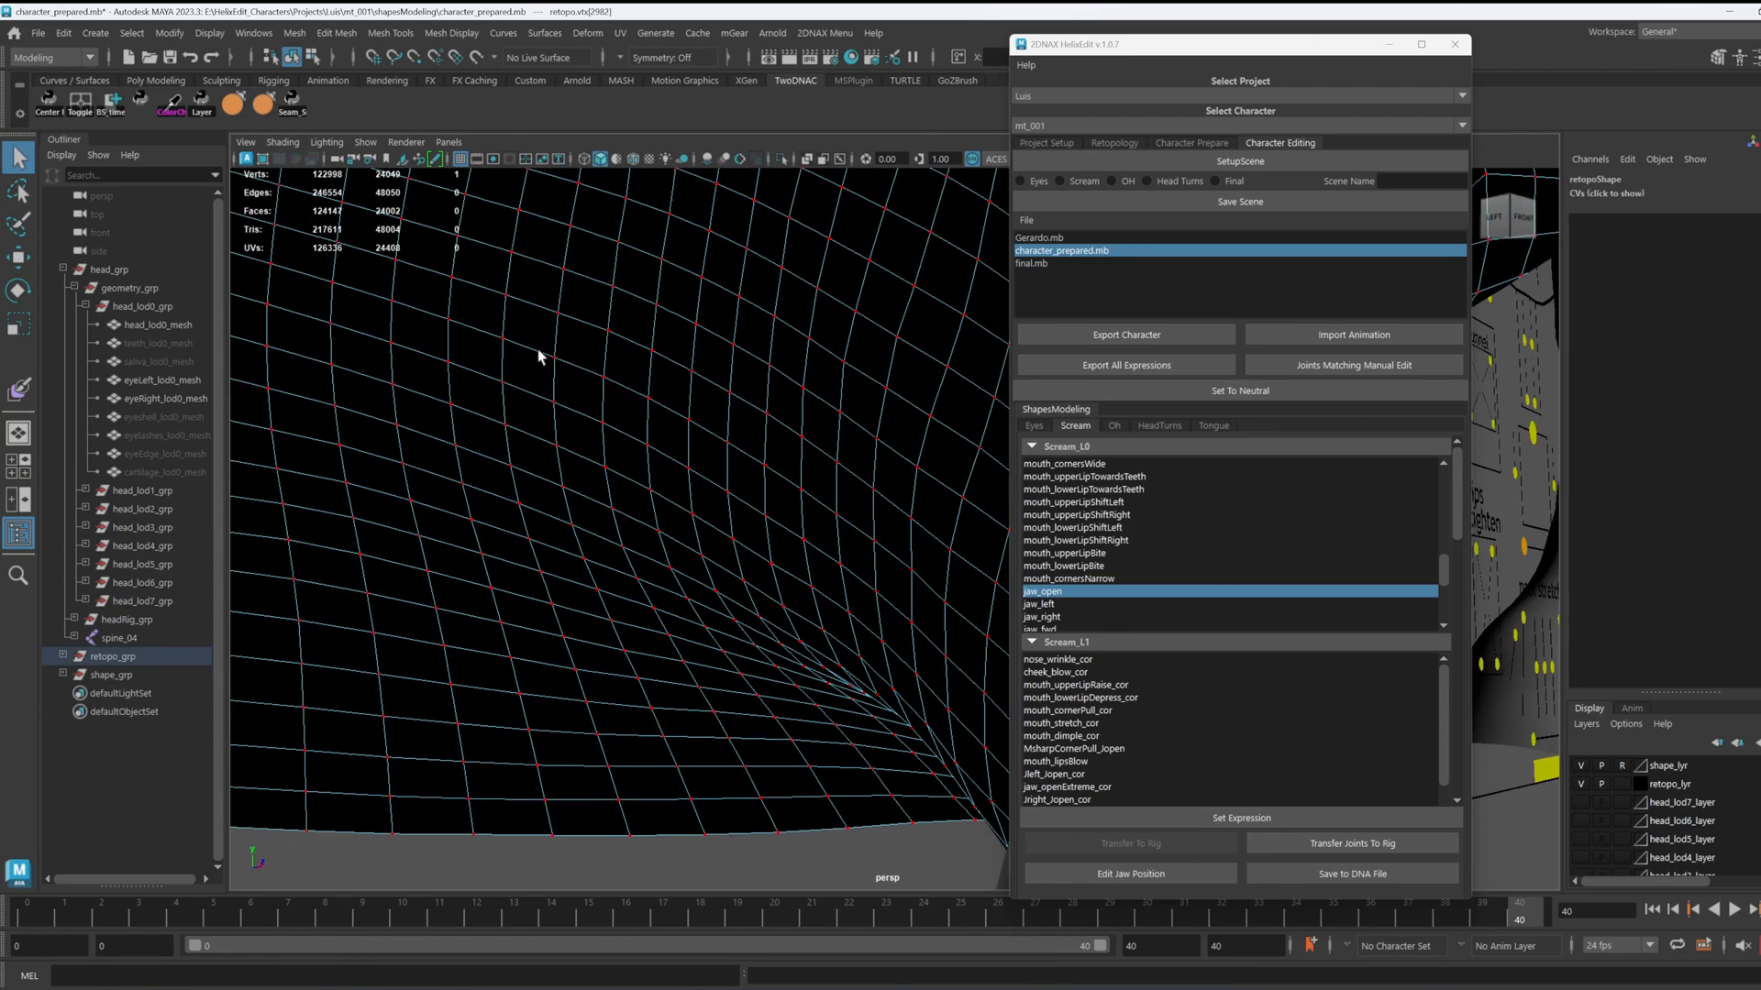
pyautogui.scroll(-8, 874, 559)
pyautogui.keyDown('alt'); pyautogui.moveTo(828, 443); pyautogui.dragTo(648, 321, button='middle'); pyautogui.keyUp('alt')
pyautogui.keyDown('alt'); pyautogui.moveTo(648, 322); pyautogui.dragTo(685, 397); pyautogui.keyUp('alt')
pyautogui.keyDown('alt'); pyautogui.moveTo(848, 395); pyautogui.dragTo(736, 365); pyautogui.keyUp('alt')
pyautogui.rightClick(736, 364)
pyautogui.moveTo(737, 365); pyautogui.dragTo(823, 332, button='right')
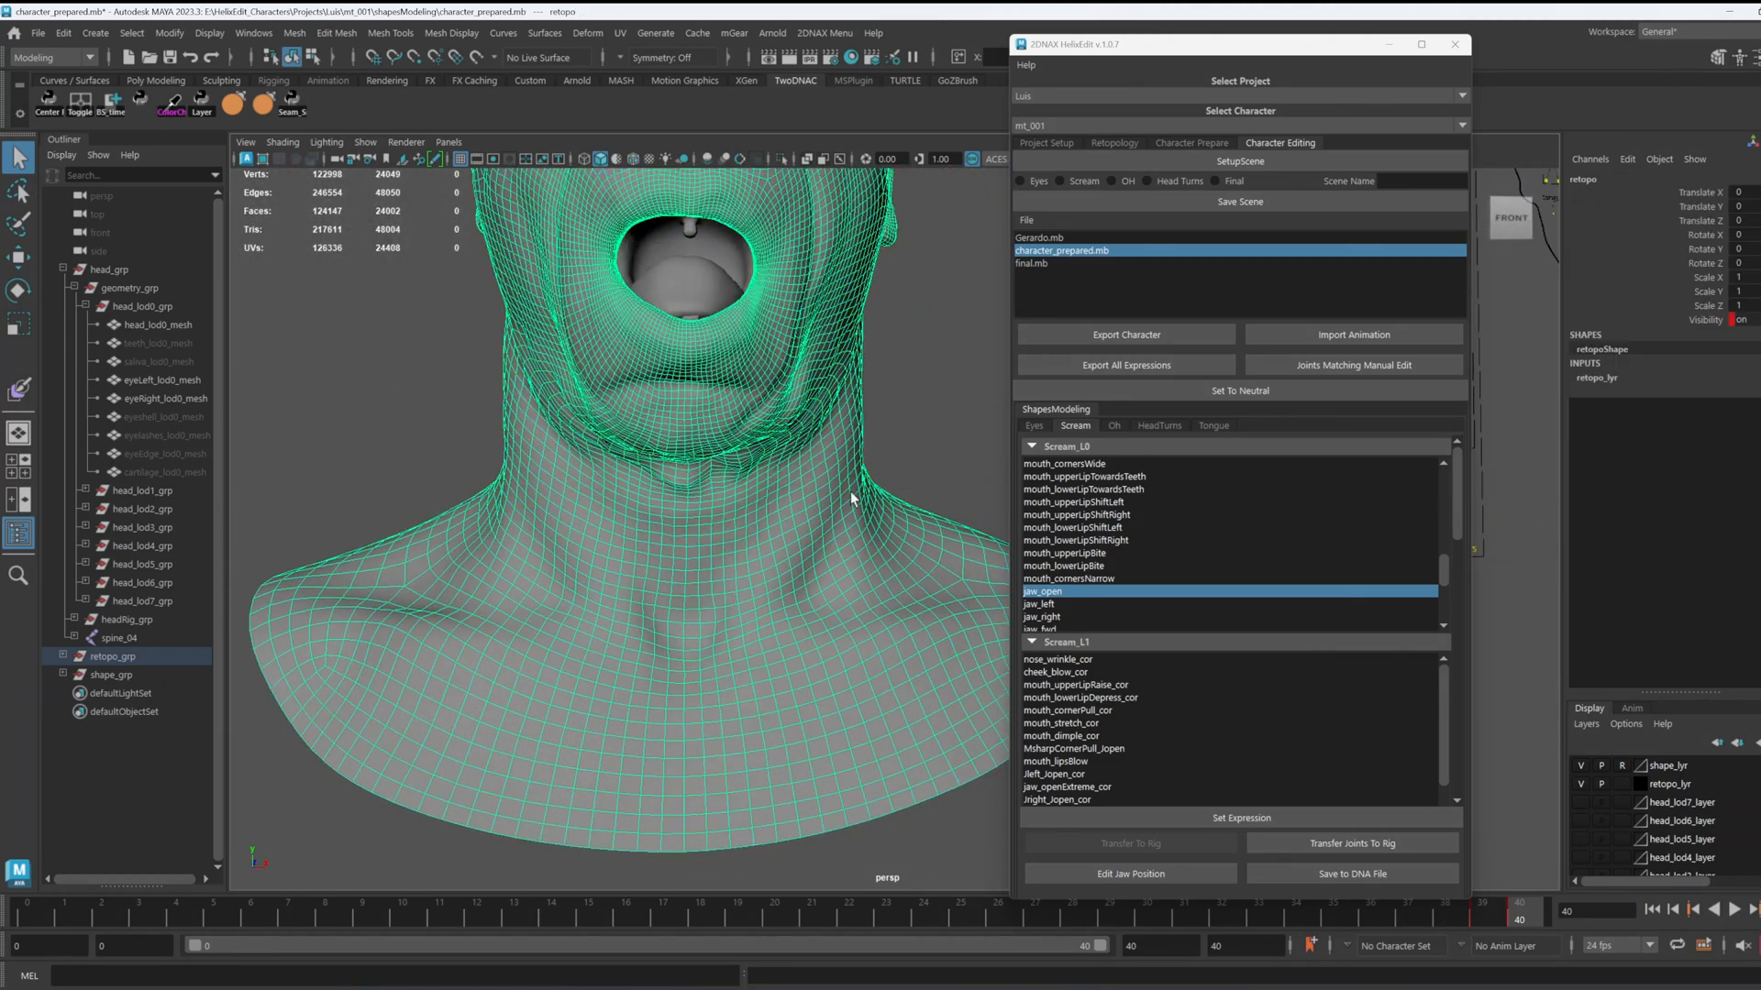
pyautogui.scroll(-8, 848, 459)
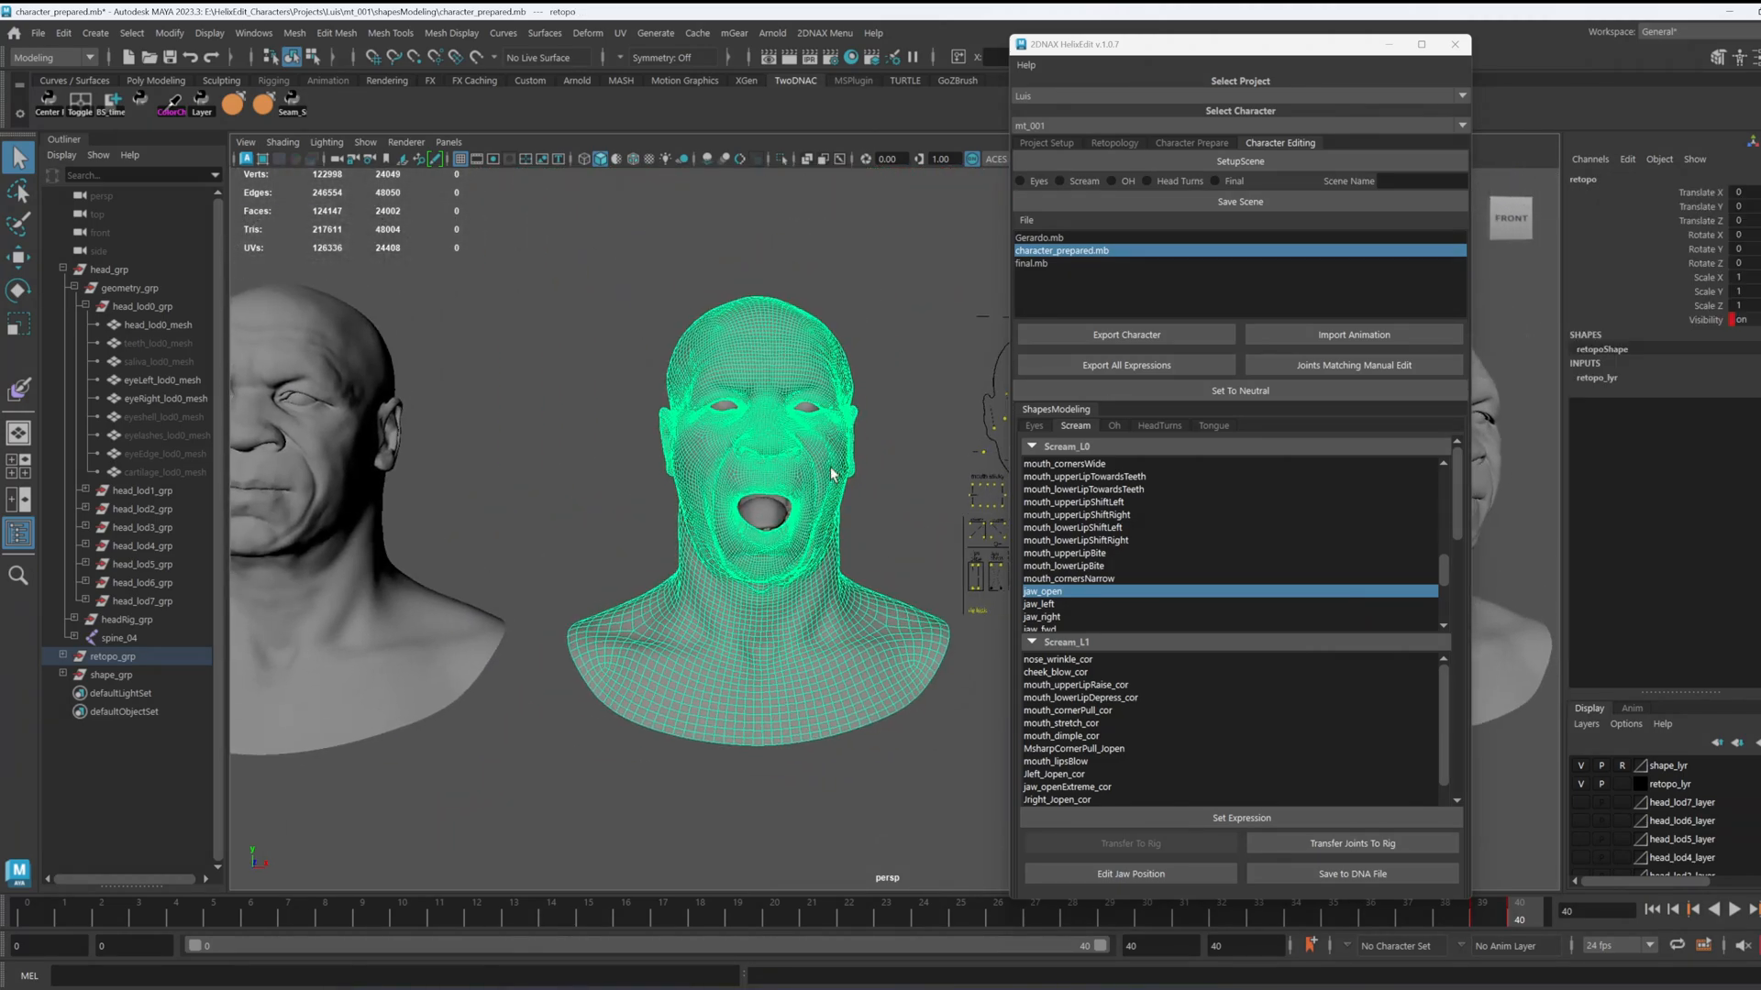
# Step: Build an expression blend for the retopo mesh from jaw_open.msgpack, using the ZDNAX expression-blend tool
pyautogui.click(828, 33)
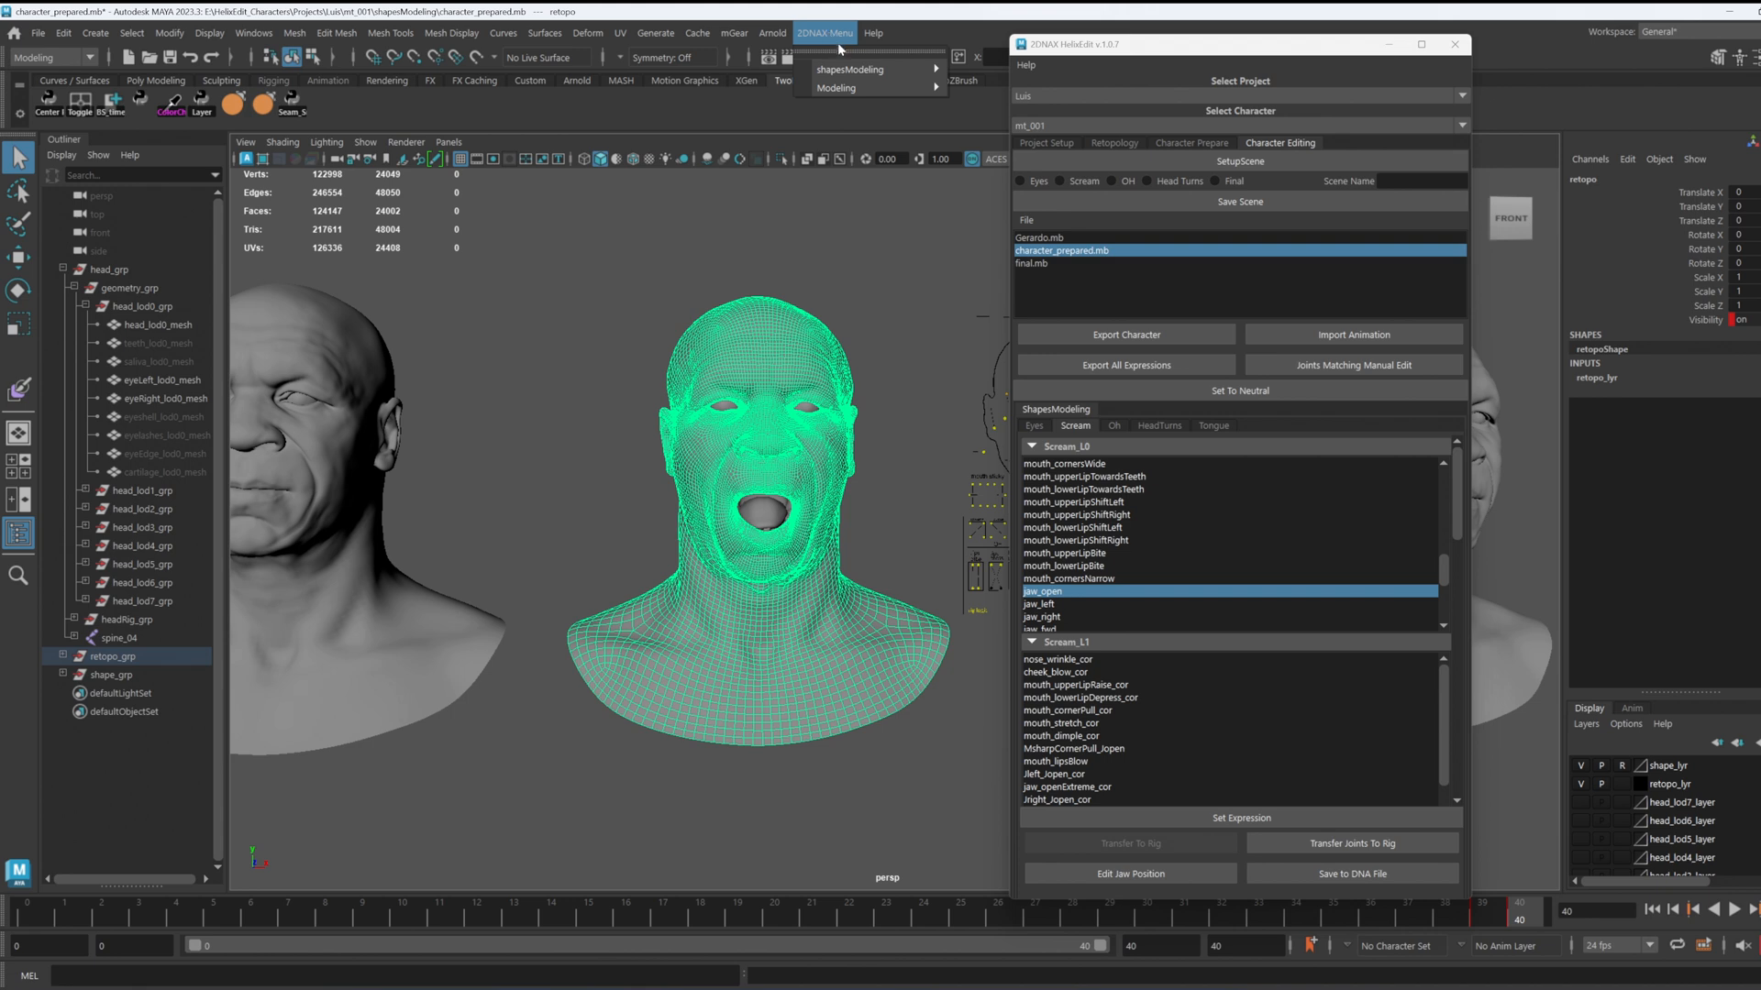
pyautogui.moveTo(857, 70)
pyautogui.click(1032, 186)
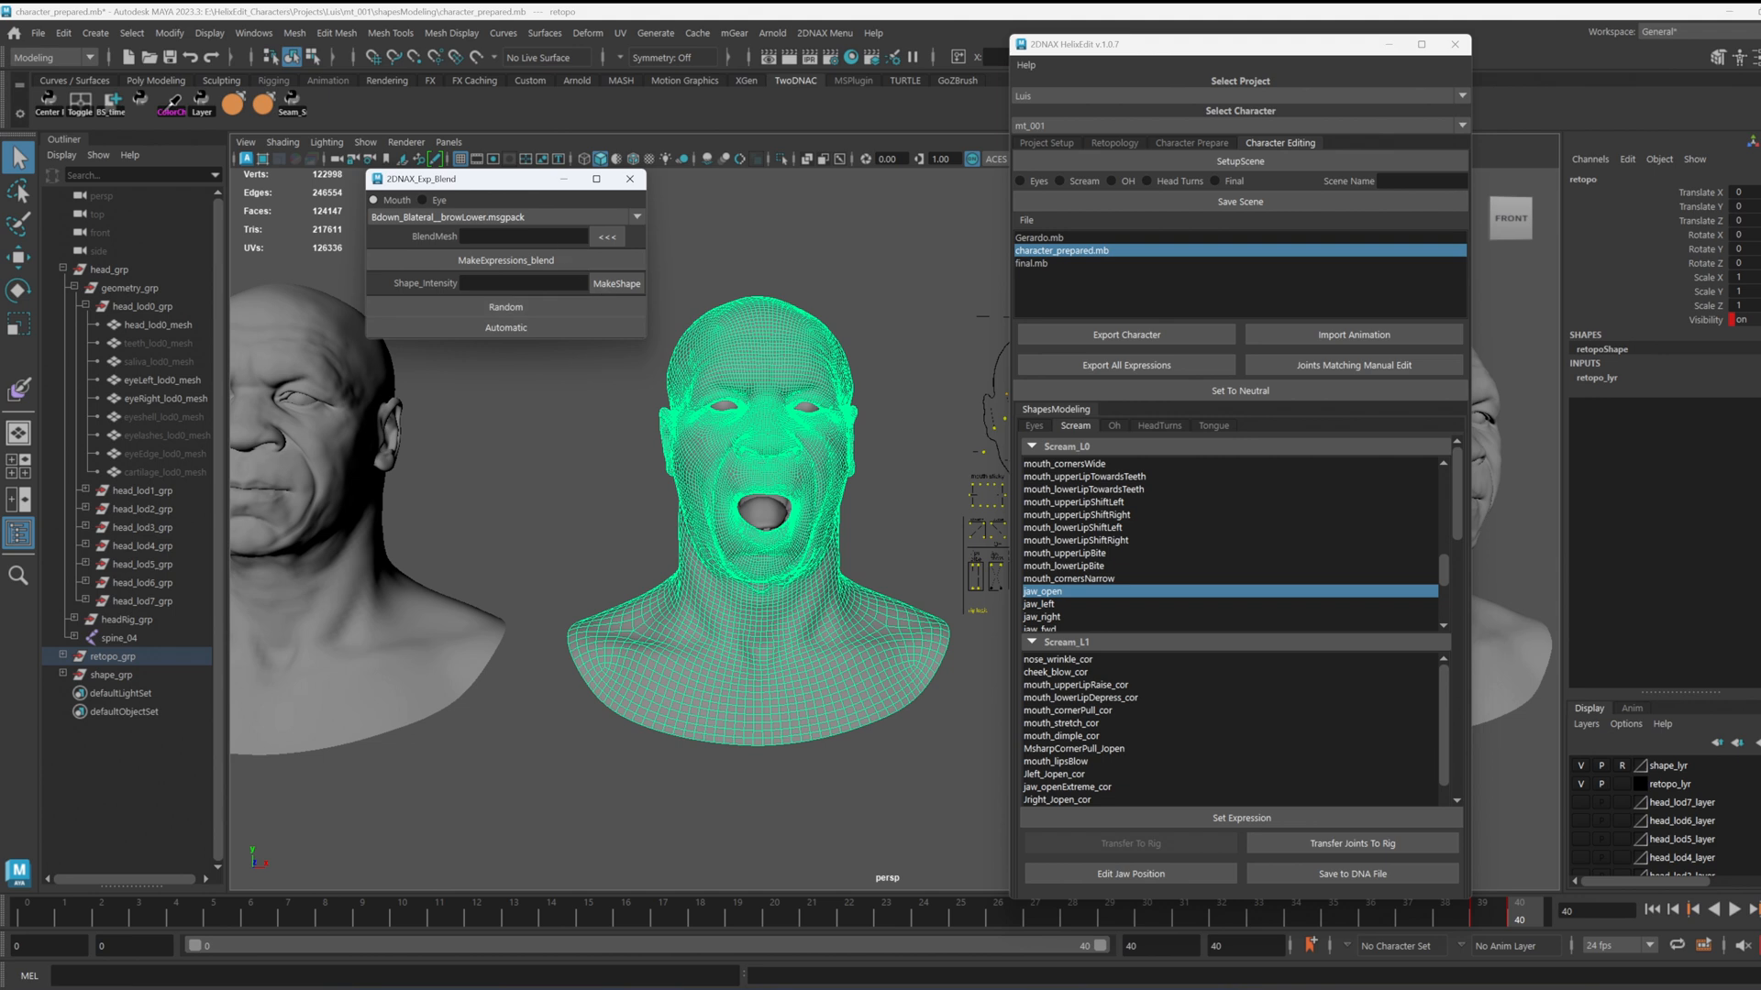
pyautogui.click(431, 216)
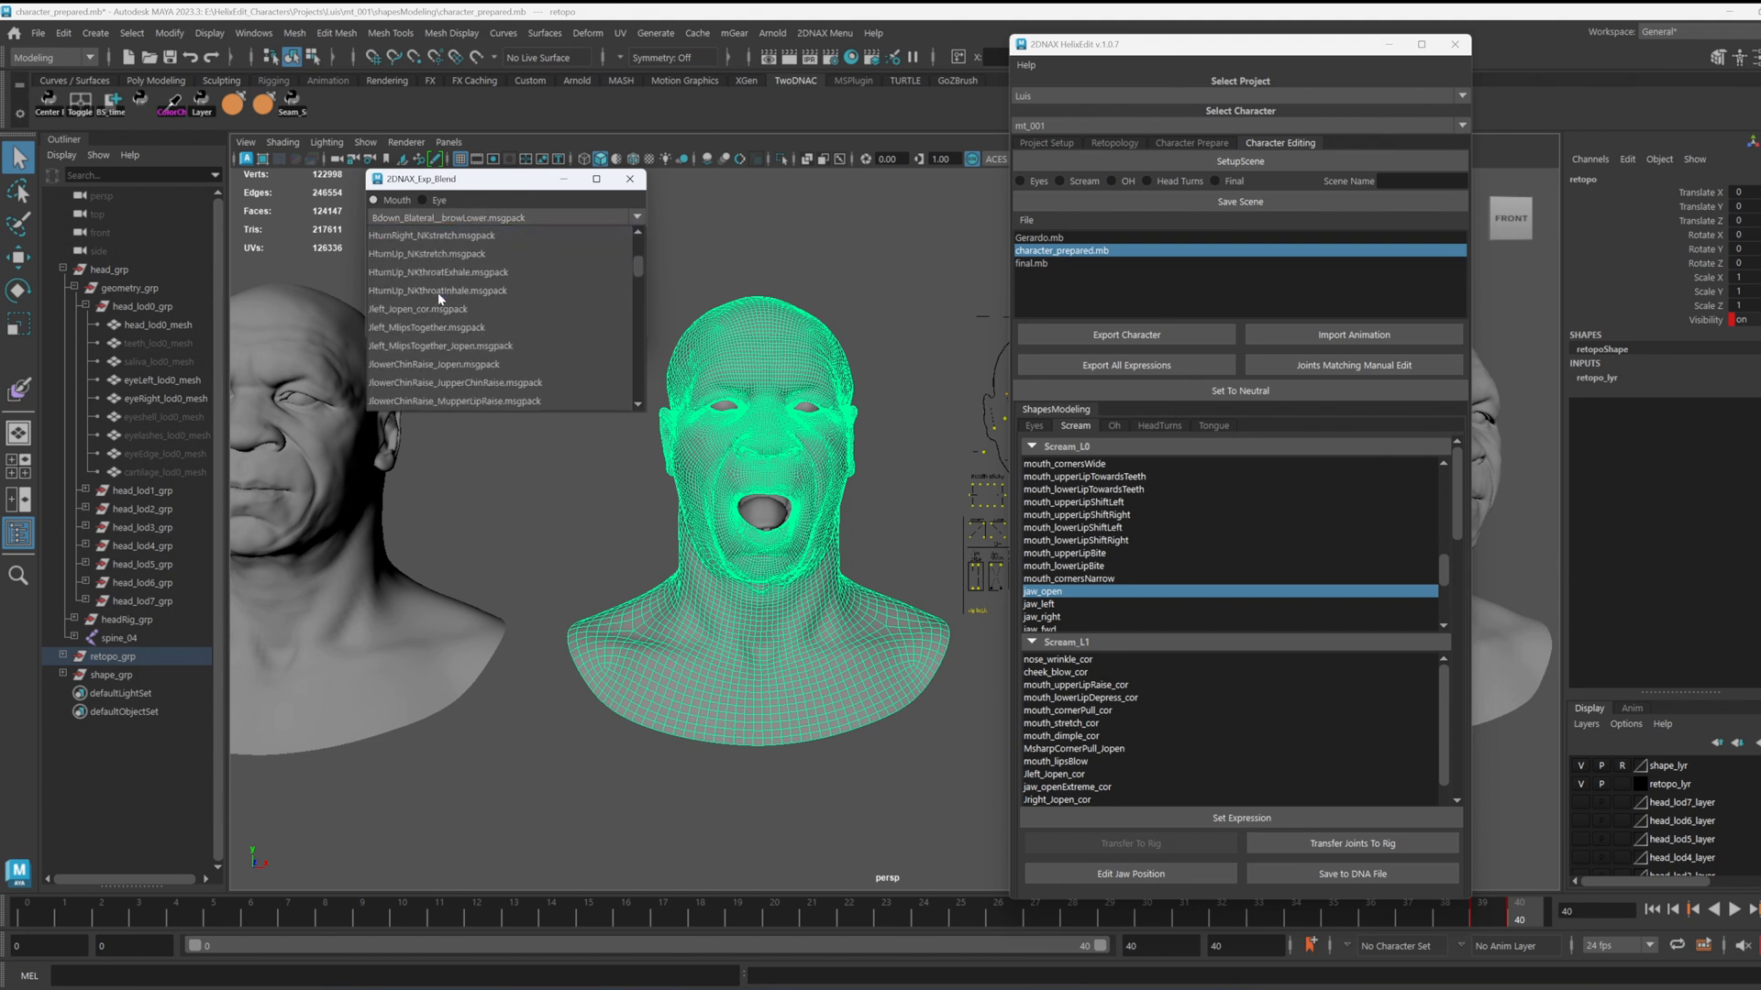
pyautogui.scroll(-10, 439, 297)
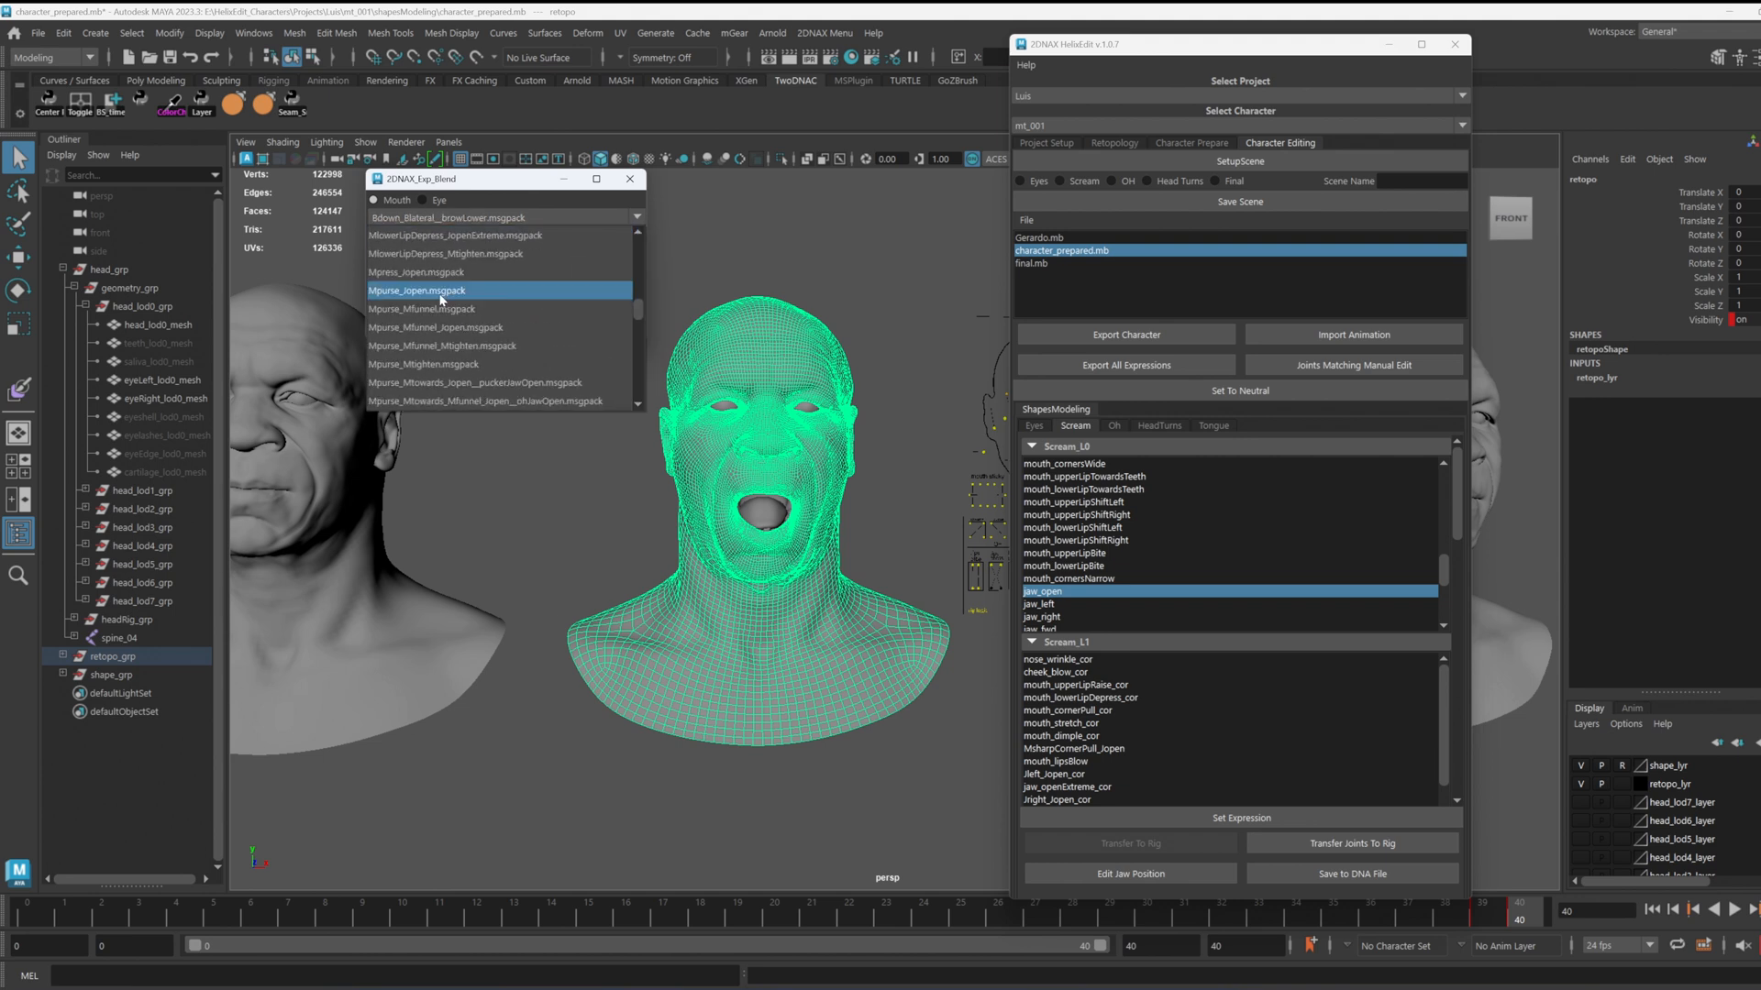
pyautogui.scroll(-5, 439, 297)
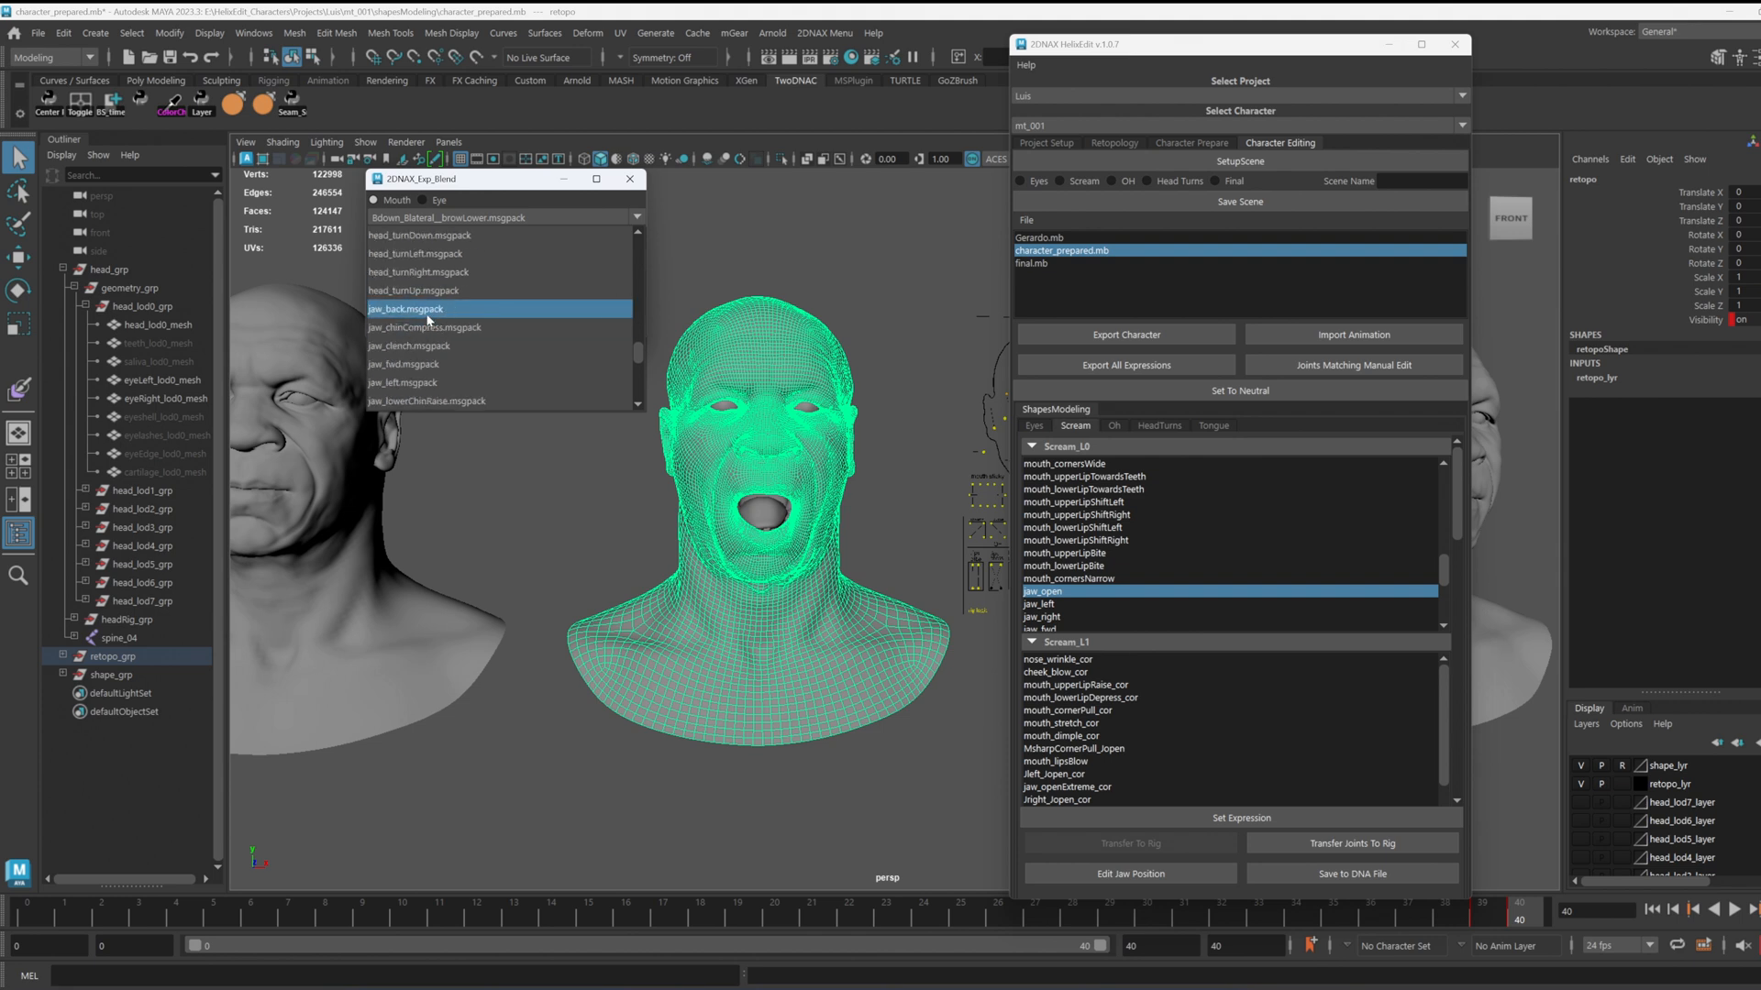
pyautogui.scroll(-2, 437, 315)
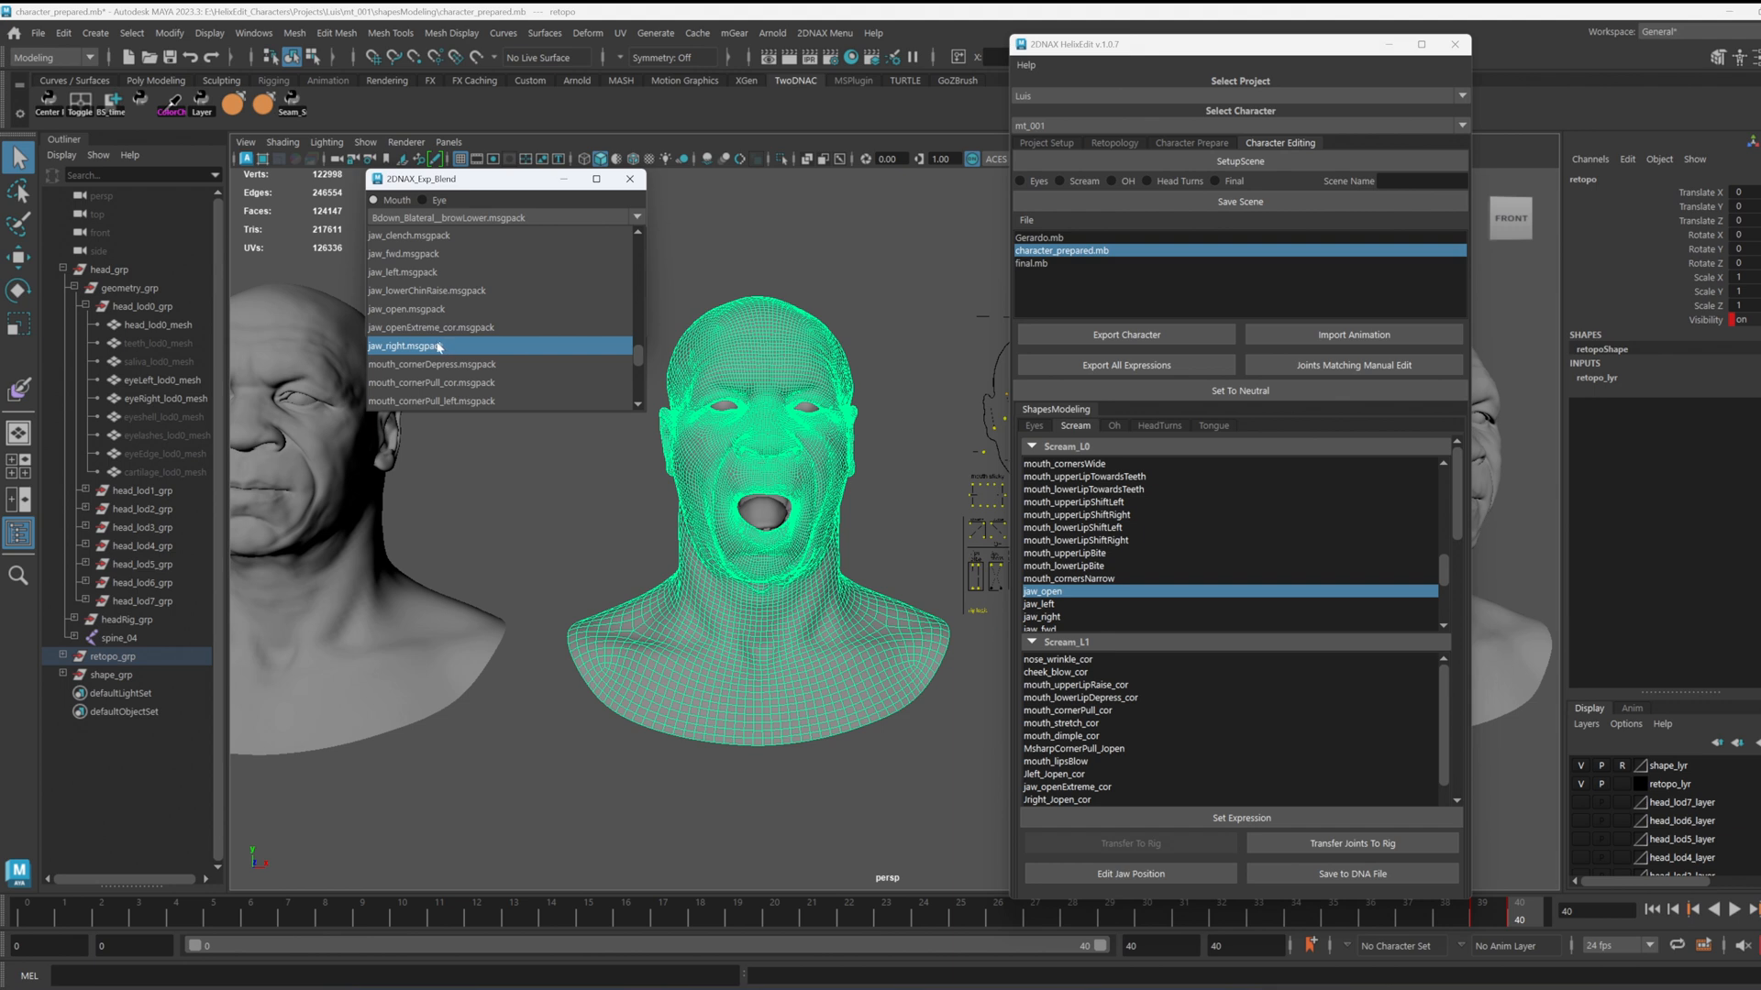
pyautogui.click(429, 309)
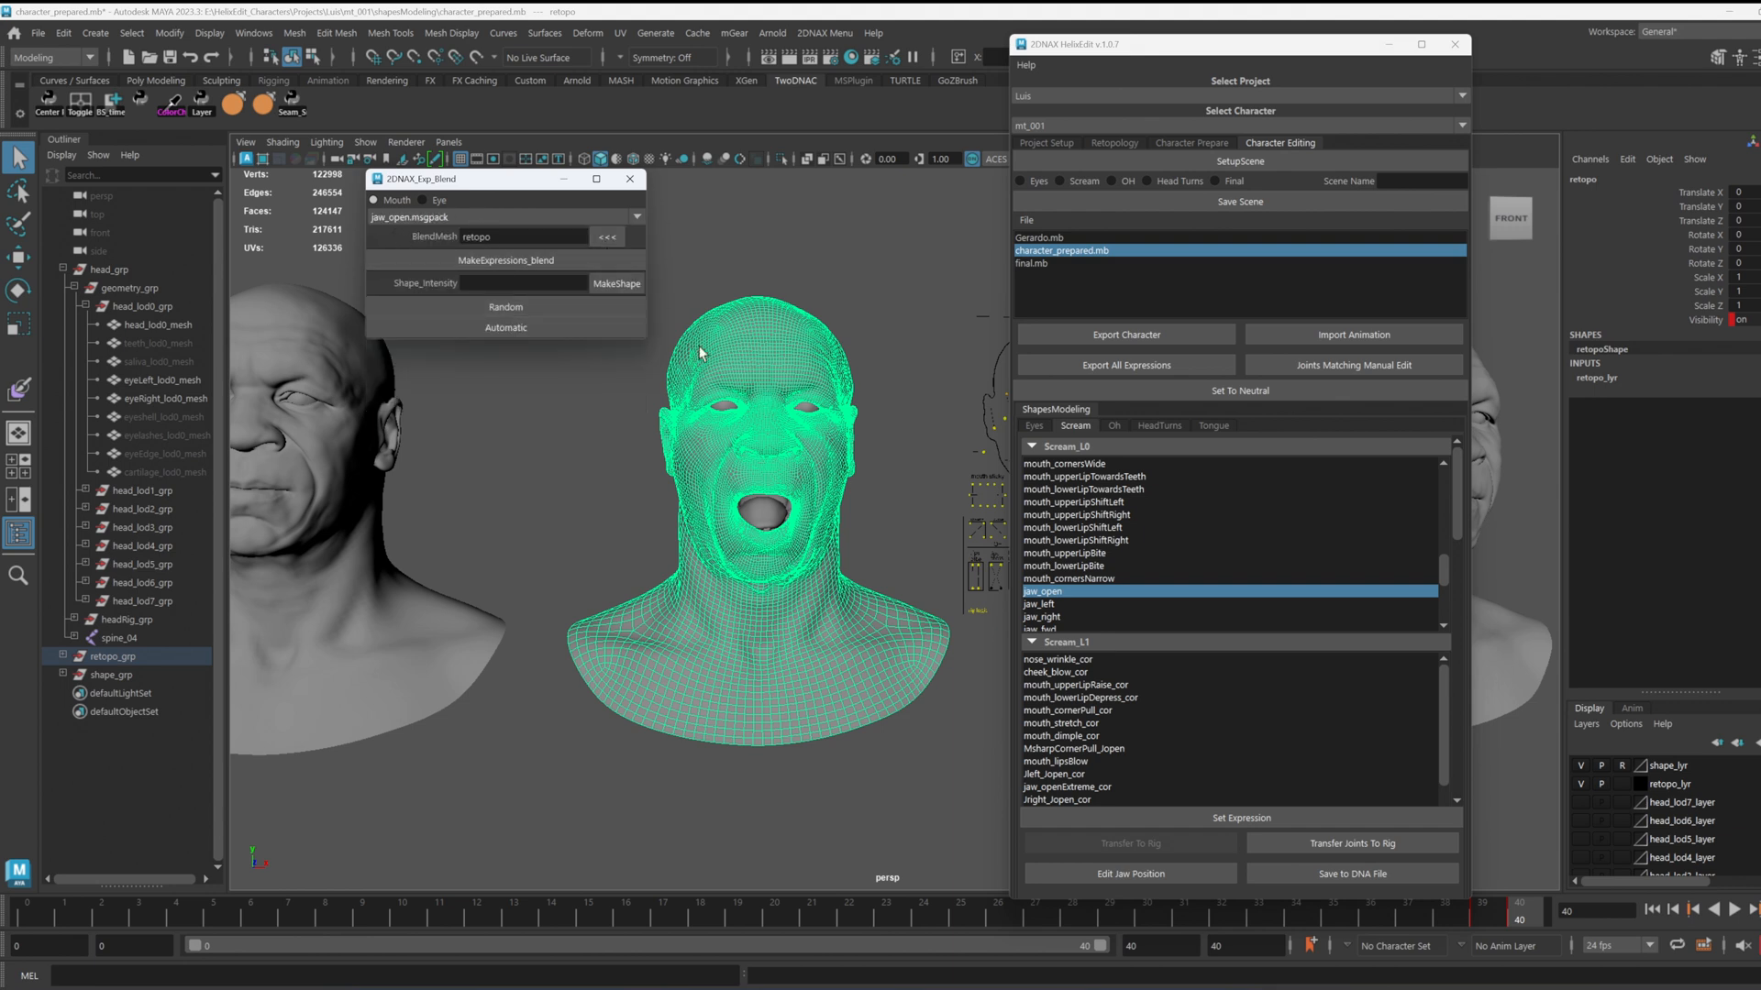
pyautogui.click(553, 263)
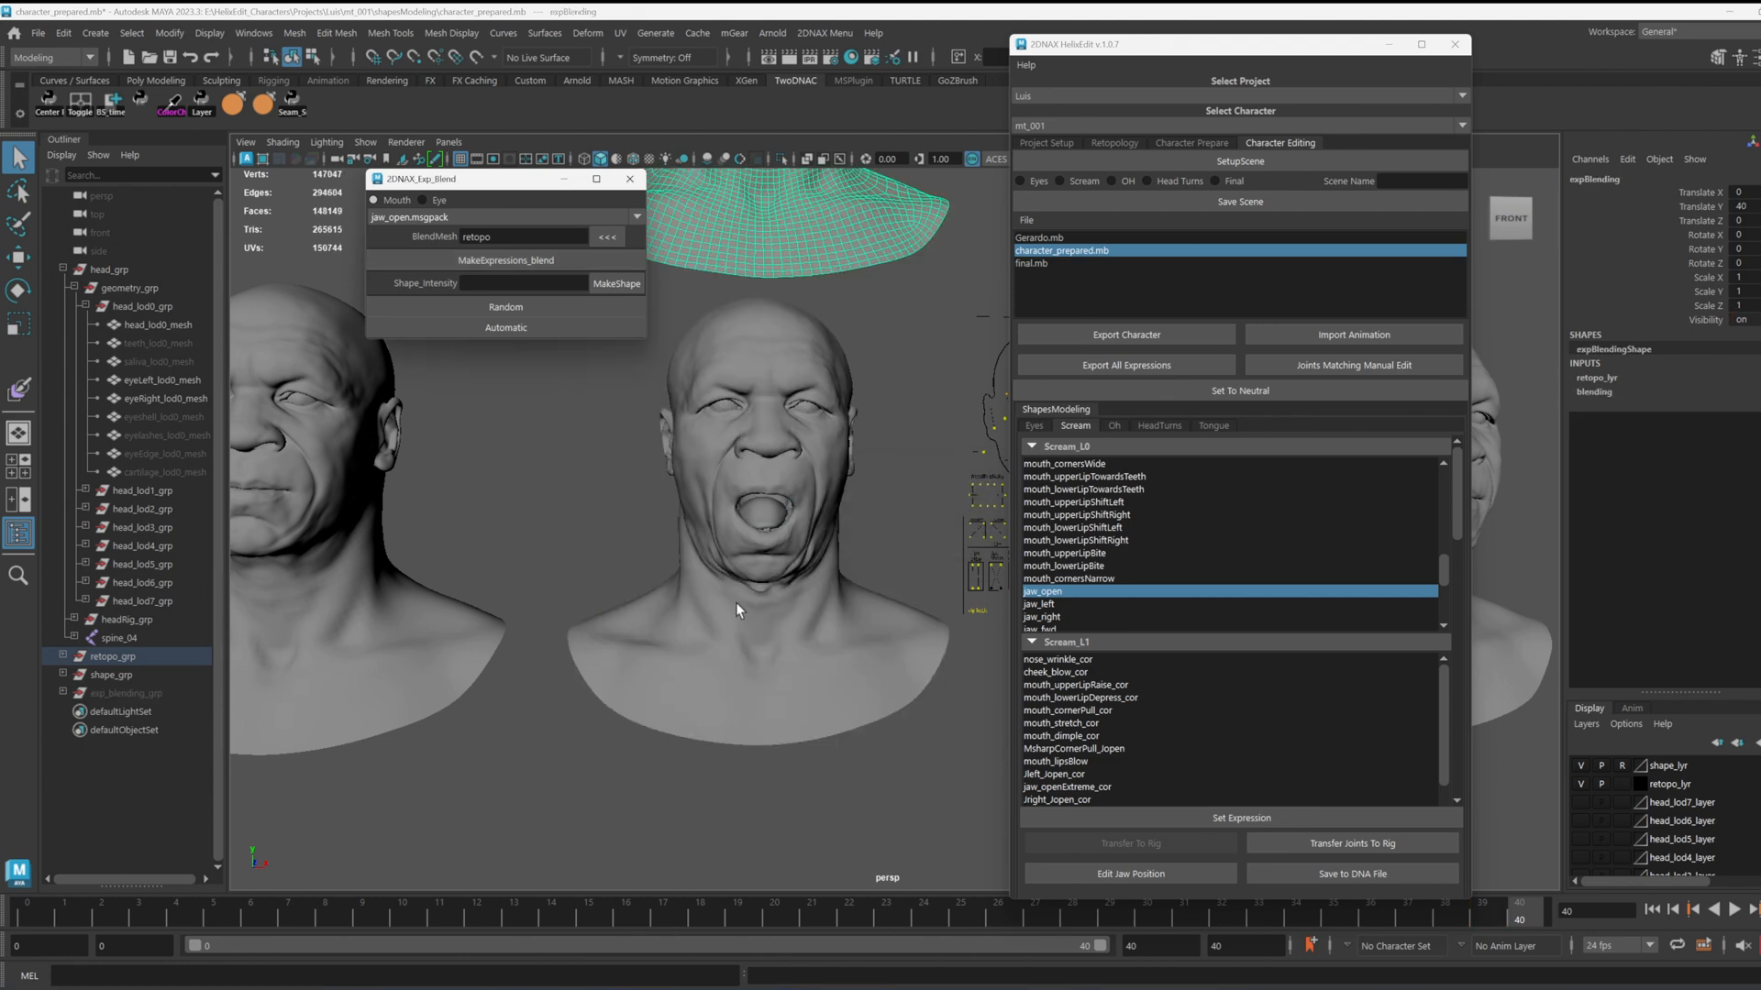
# Step: Start Paint Blend Shape Weights on the upper blended head and show its settings with blending as the target
pyautogui.keyDown('alt'); pyautogui.moveTo(882, 463); pyautogui.dragTo(959, 770, button='middle'); pyautogui.keyUp('alt')
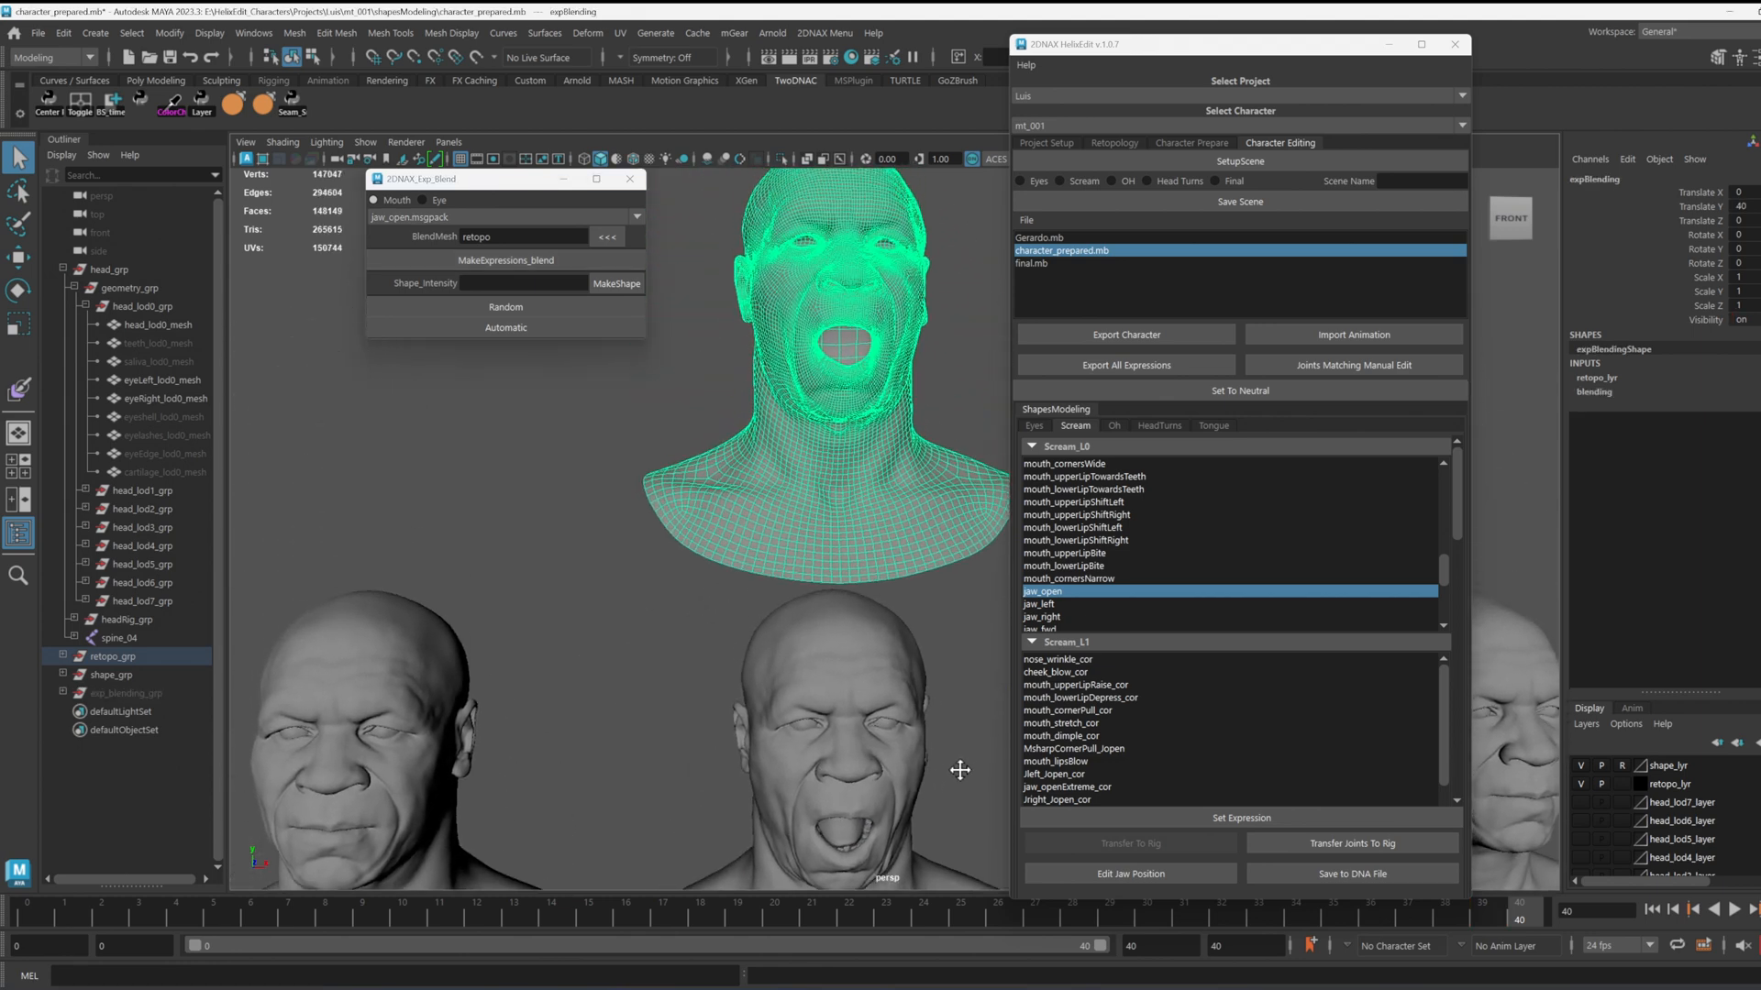
pyautogui.keyDown('alt'); pyautogui.moveTo(927, 616); pyautogui.dragTo(885, 717, button='middle'); pyautogui.keyUp('alt')
pyautogui.keyDown('alt'); pyautogui.moveTo(816, 571); pyautogui.dragTo(760, 611); pyautogui.keyUp('alt')
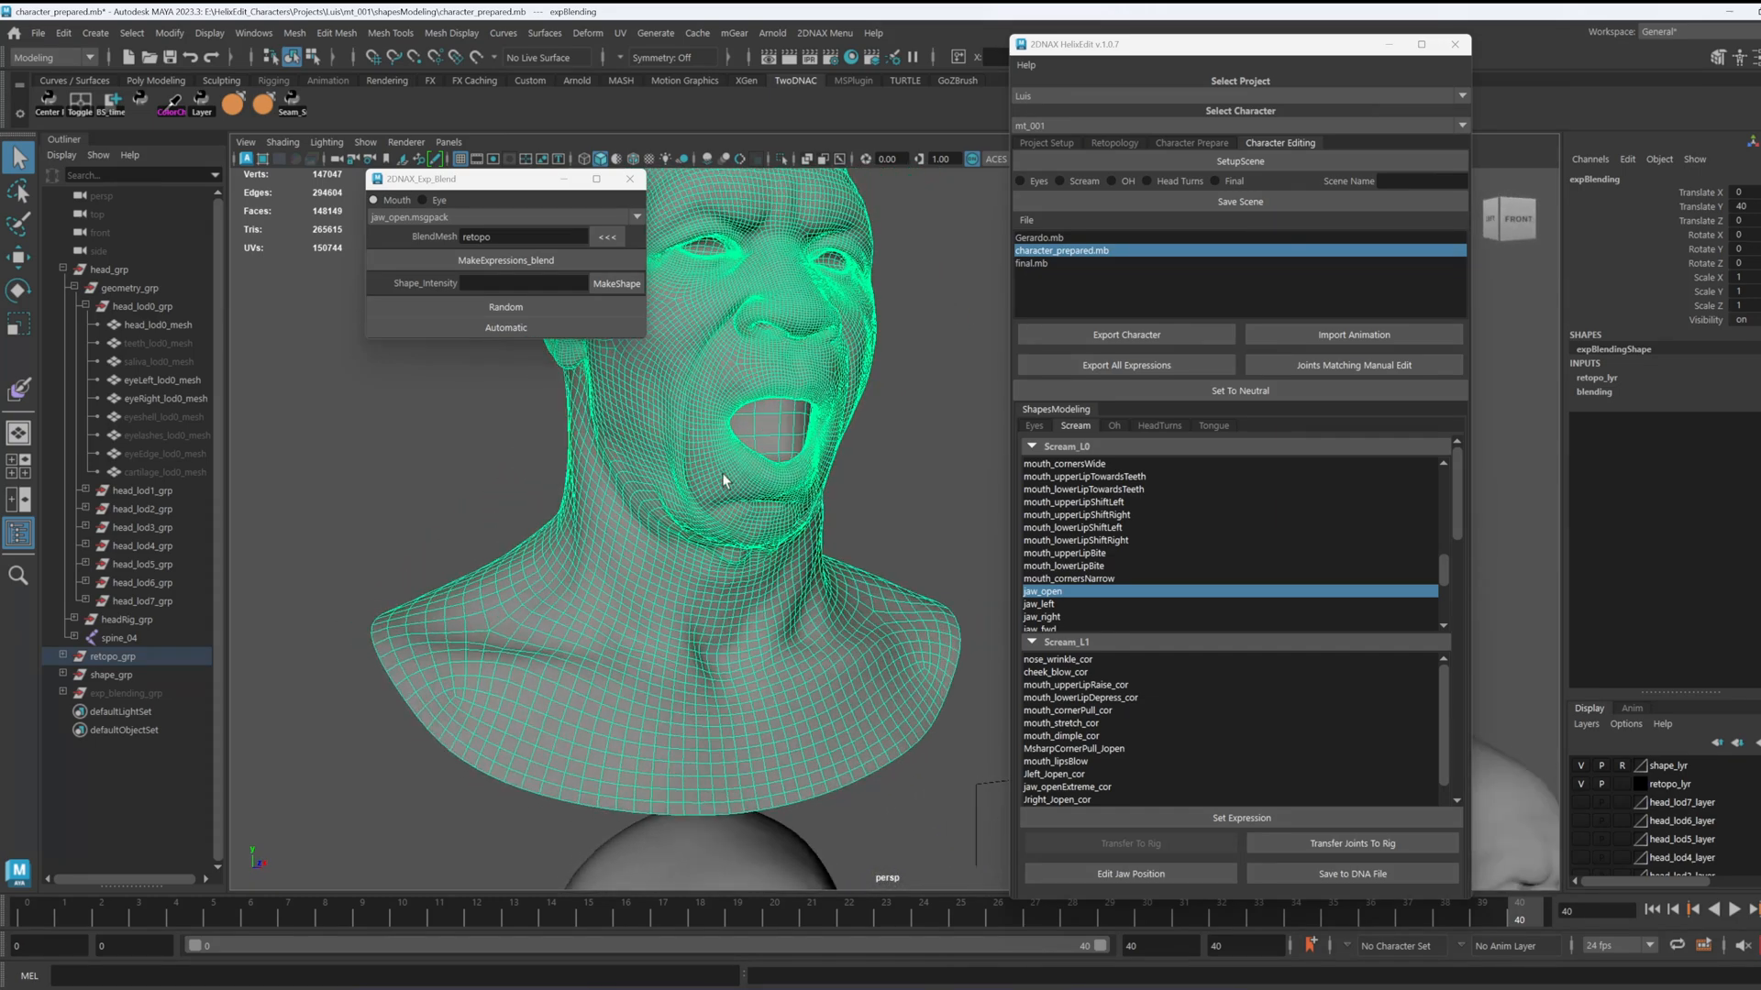
pyautogui.click(18, 390)
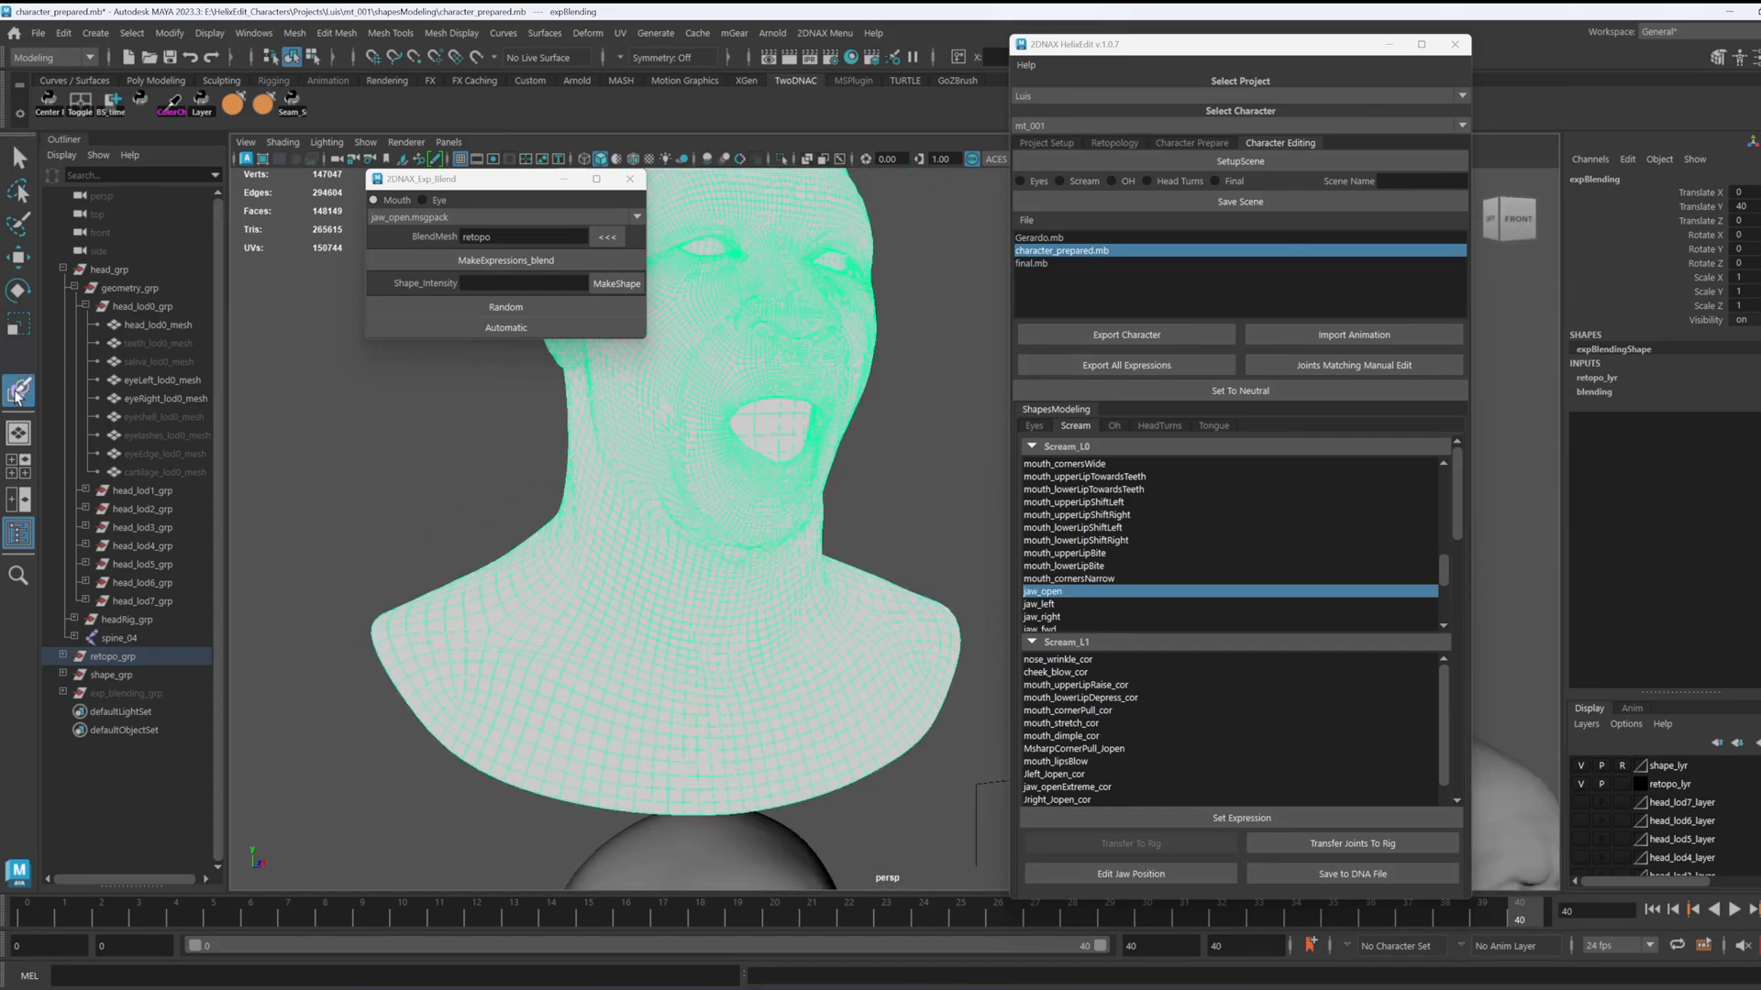
pyautogui.doubleClick(19, 390)
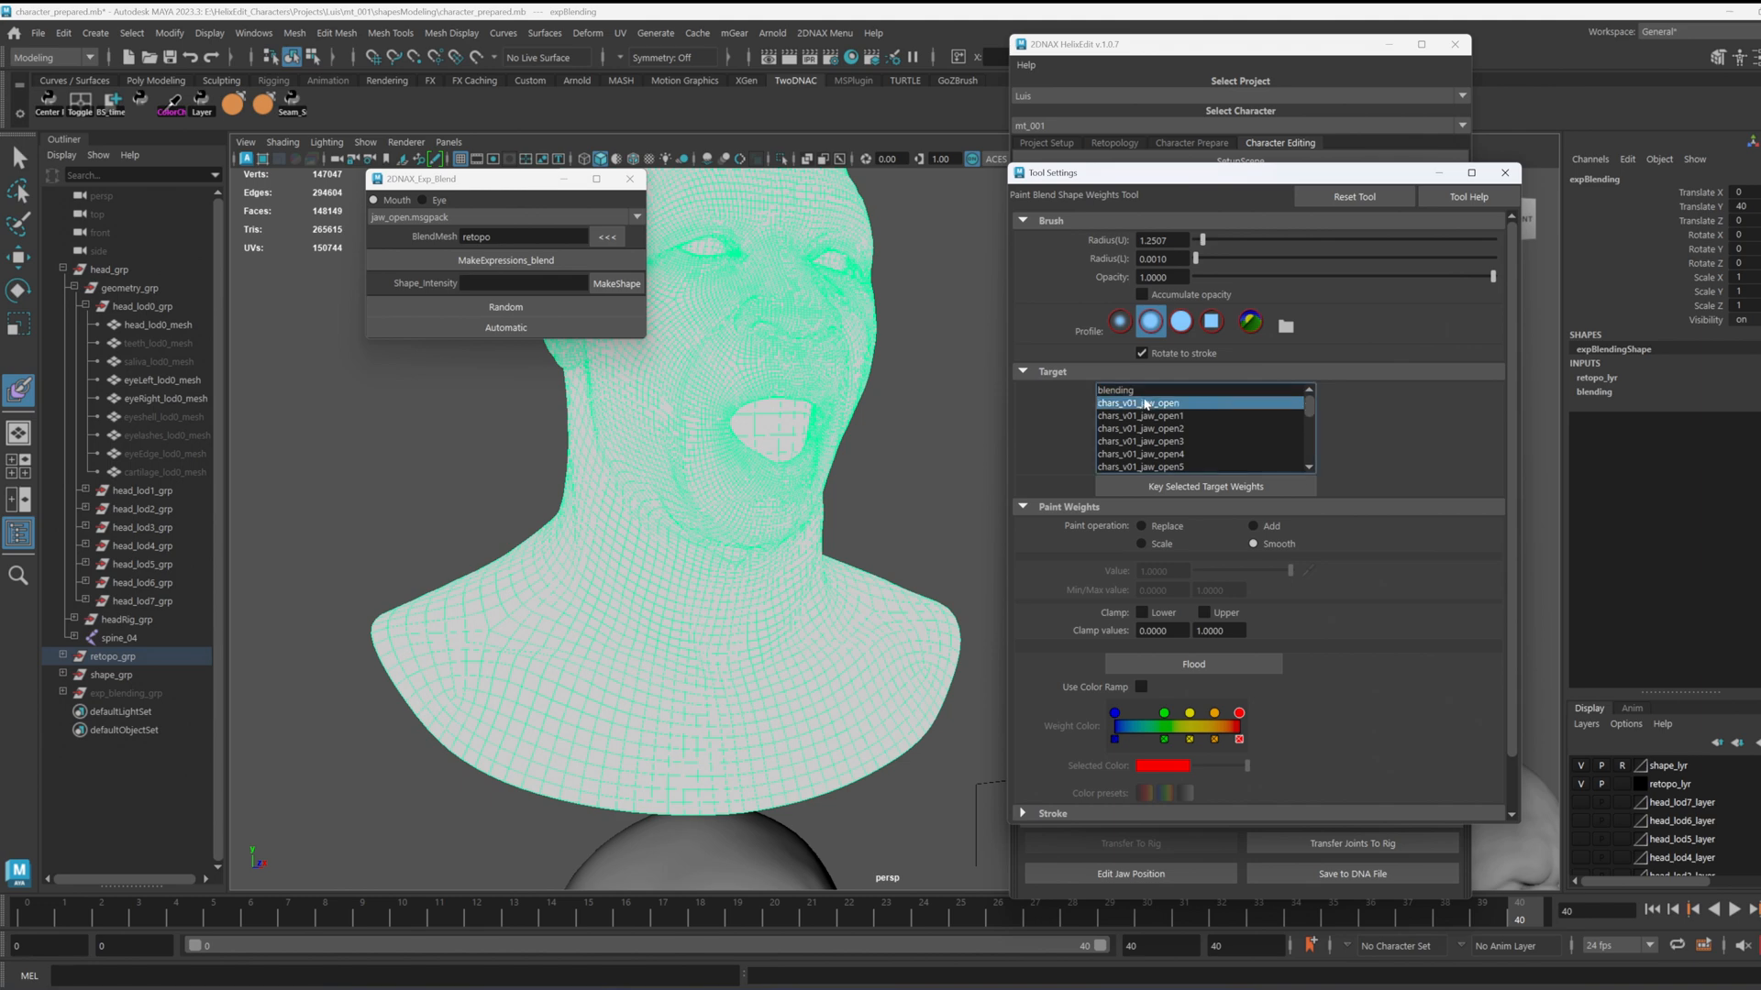
# Step: Try to import the mouth.iff attribute map as weights for the blending target
pyautogui.scroll(-3, 1179, 525)
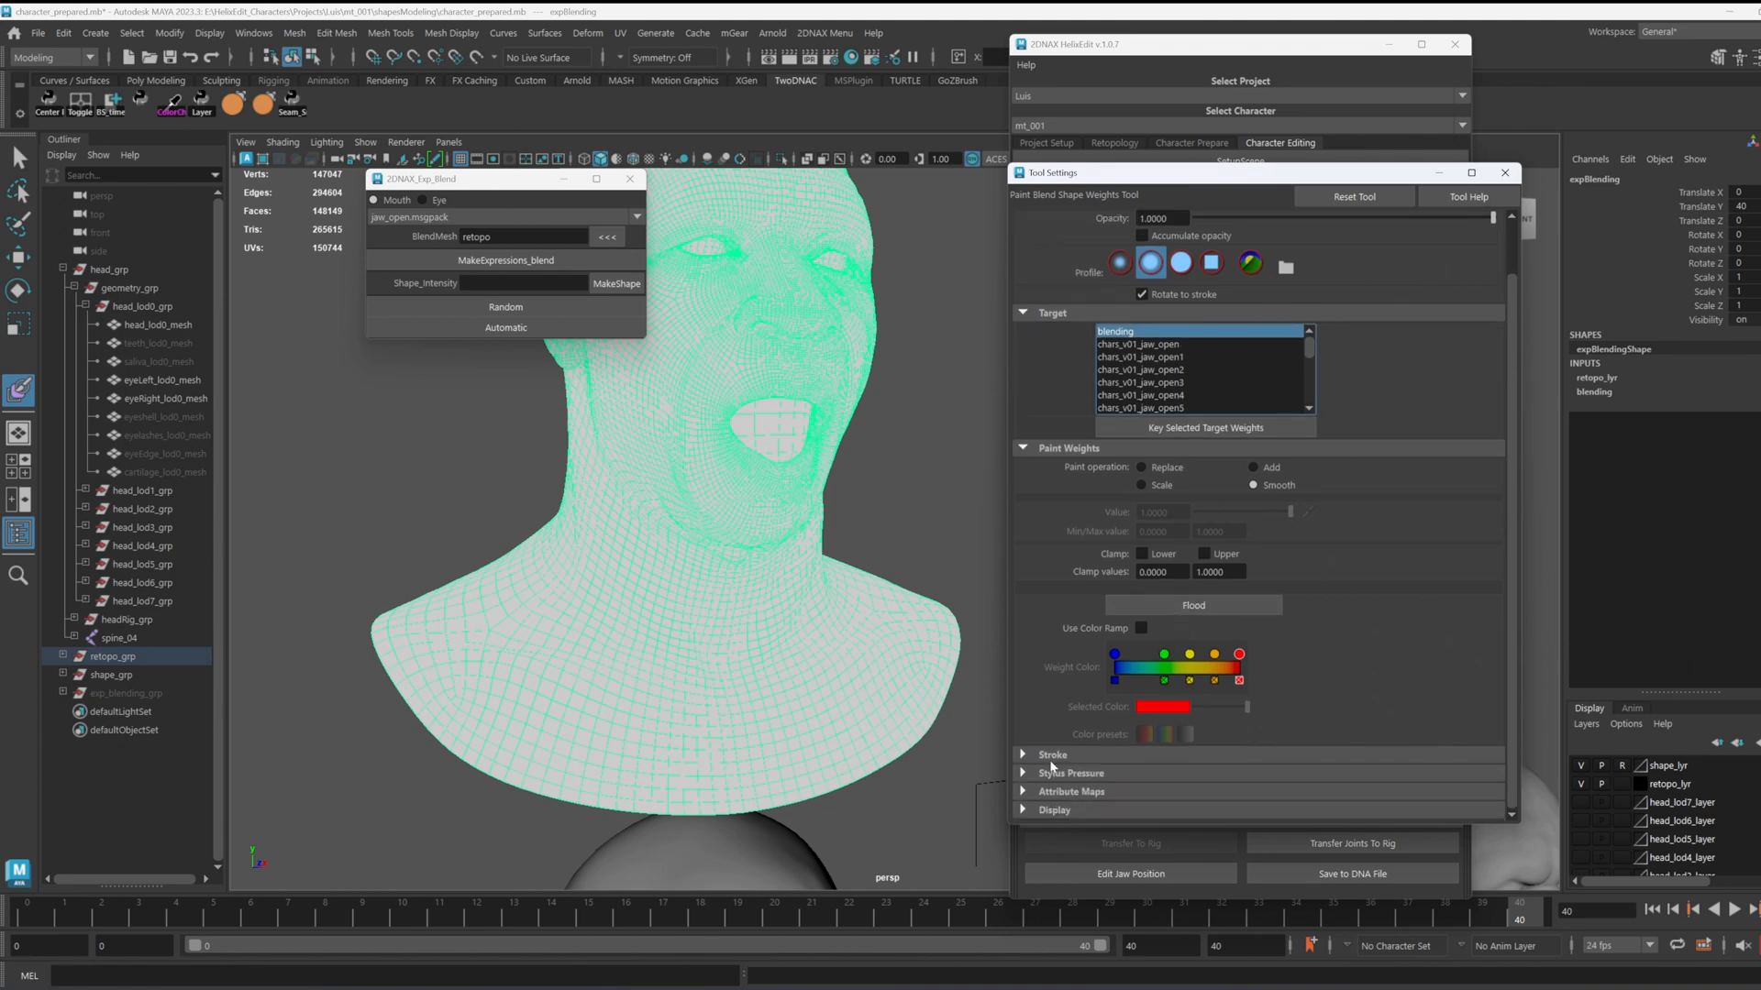
pyautogui.click(1047, 794)
pyautogui.scroll(-2, 1064, 770)
pyautogui.click(1046, 773)
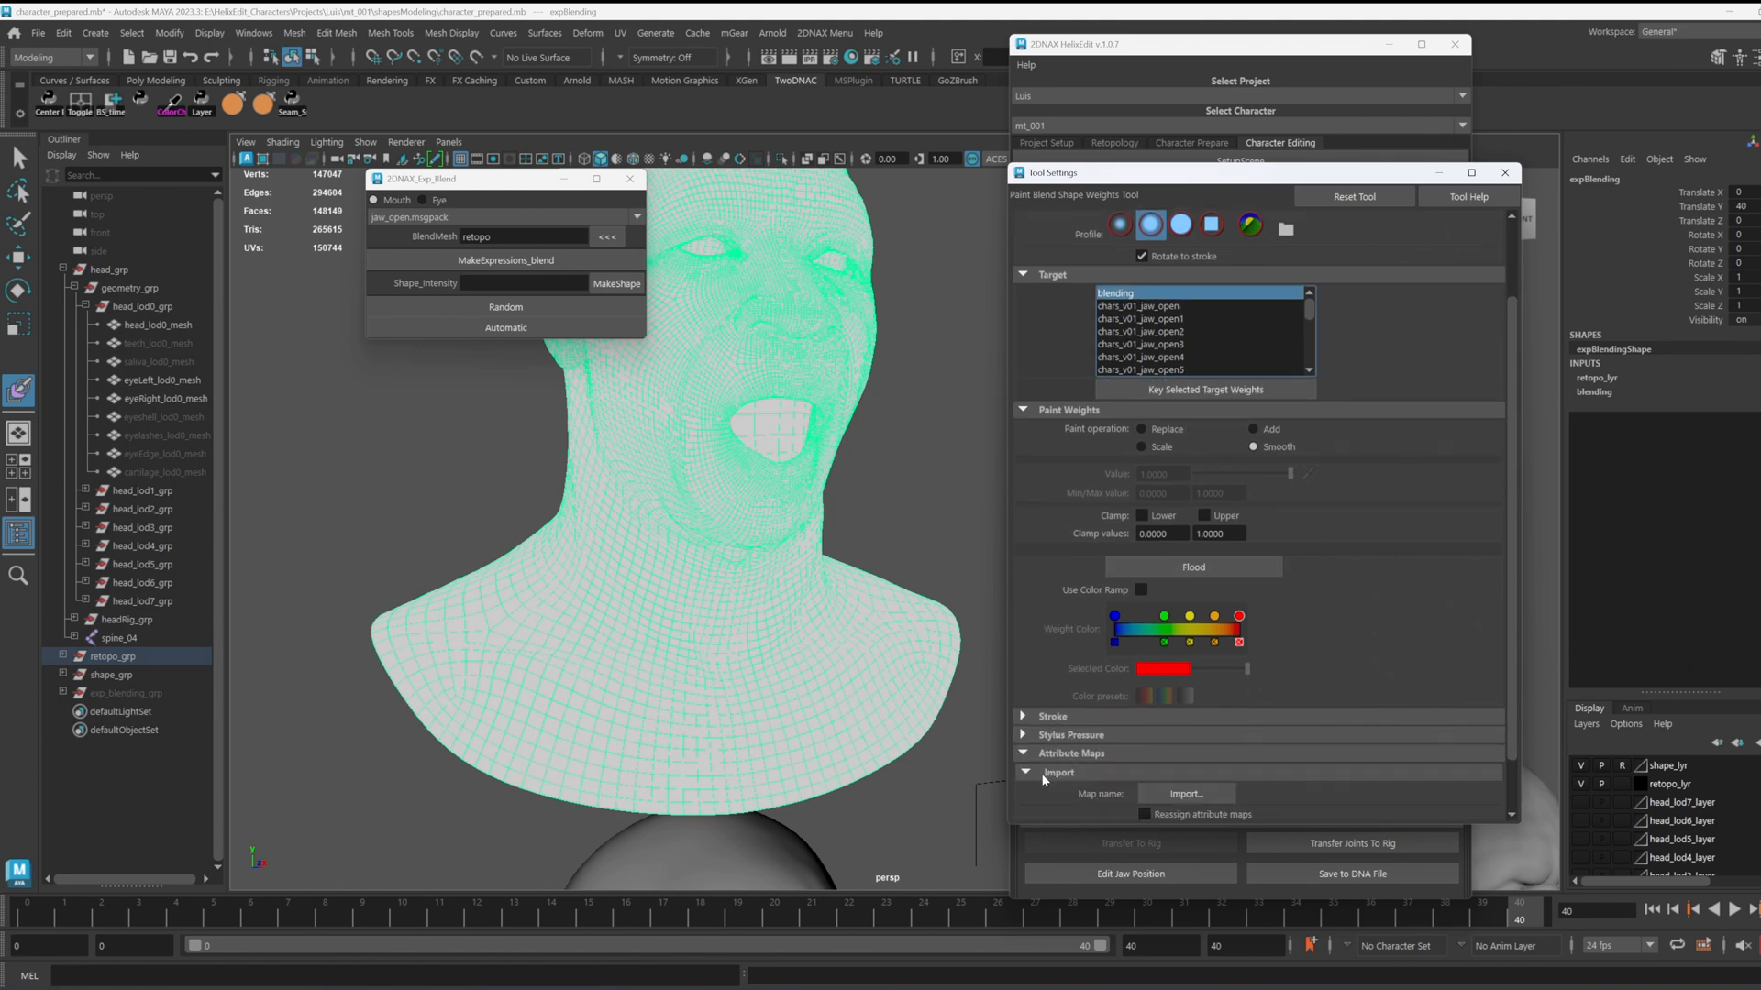
pyautogui.click(1178, 794)
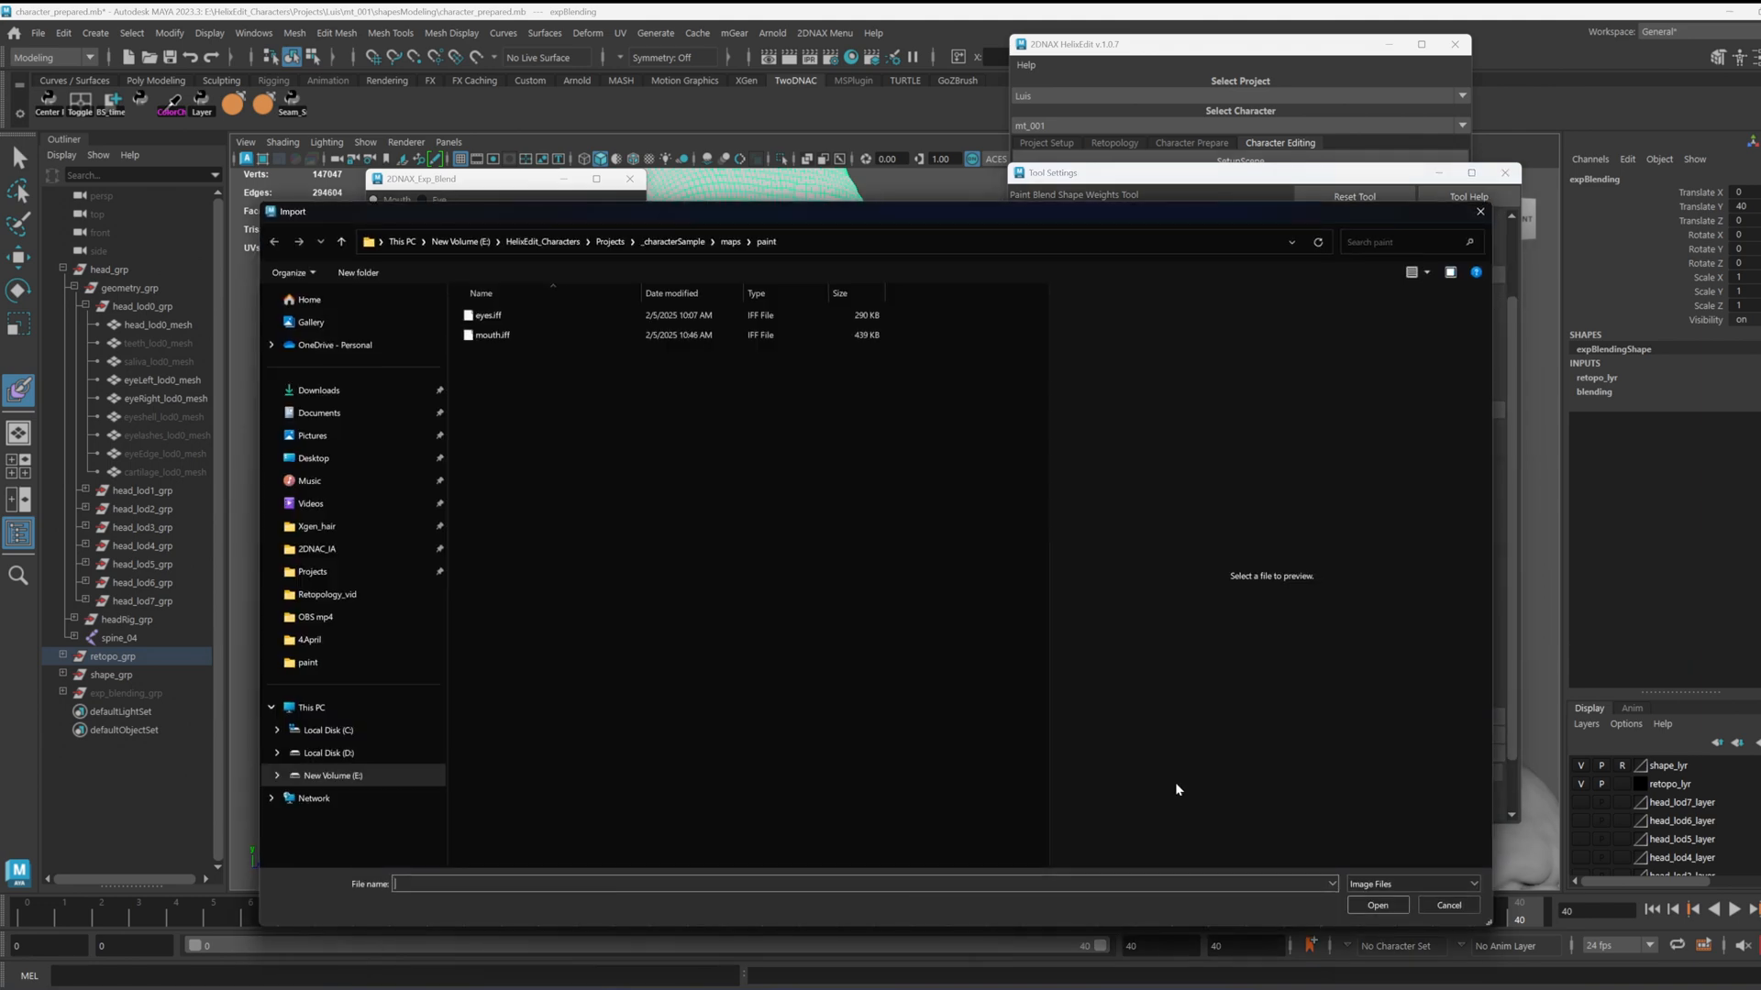
pyautogui.doubleClick(493, 334)
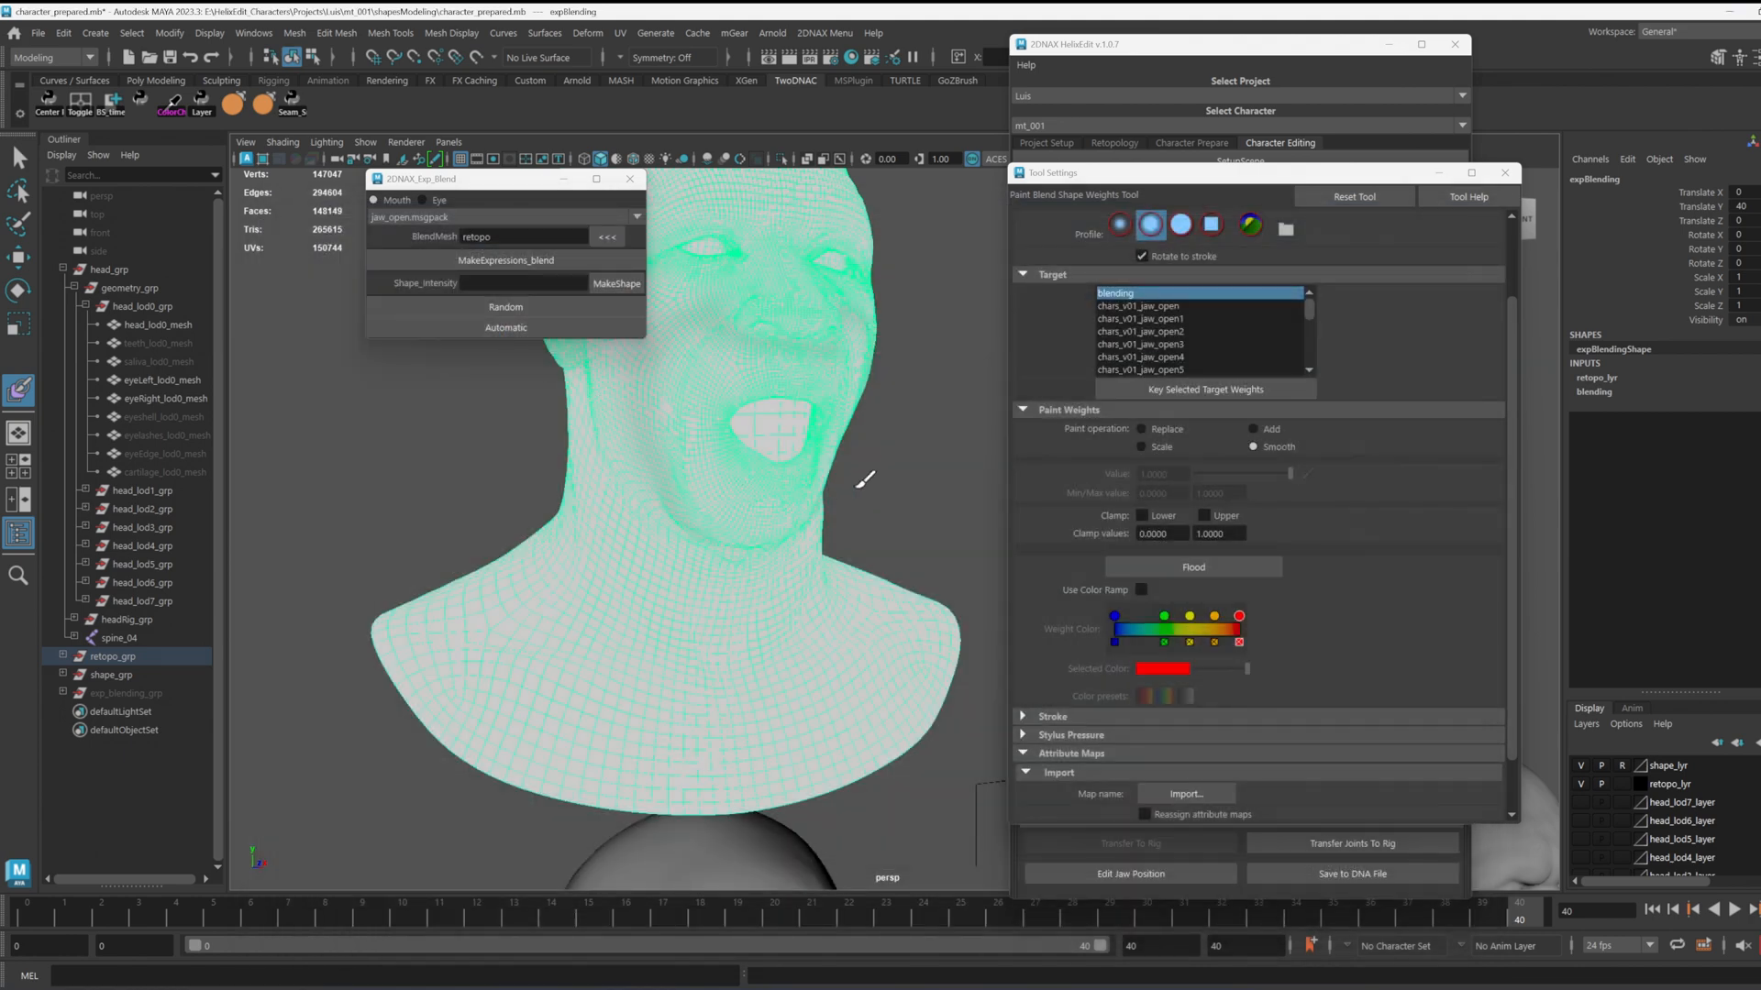
# Step: Restart weight painting and retry importing mouth.iff onto the blended head
pyautogui.press('q')
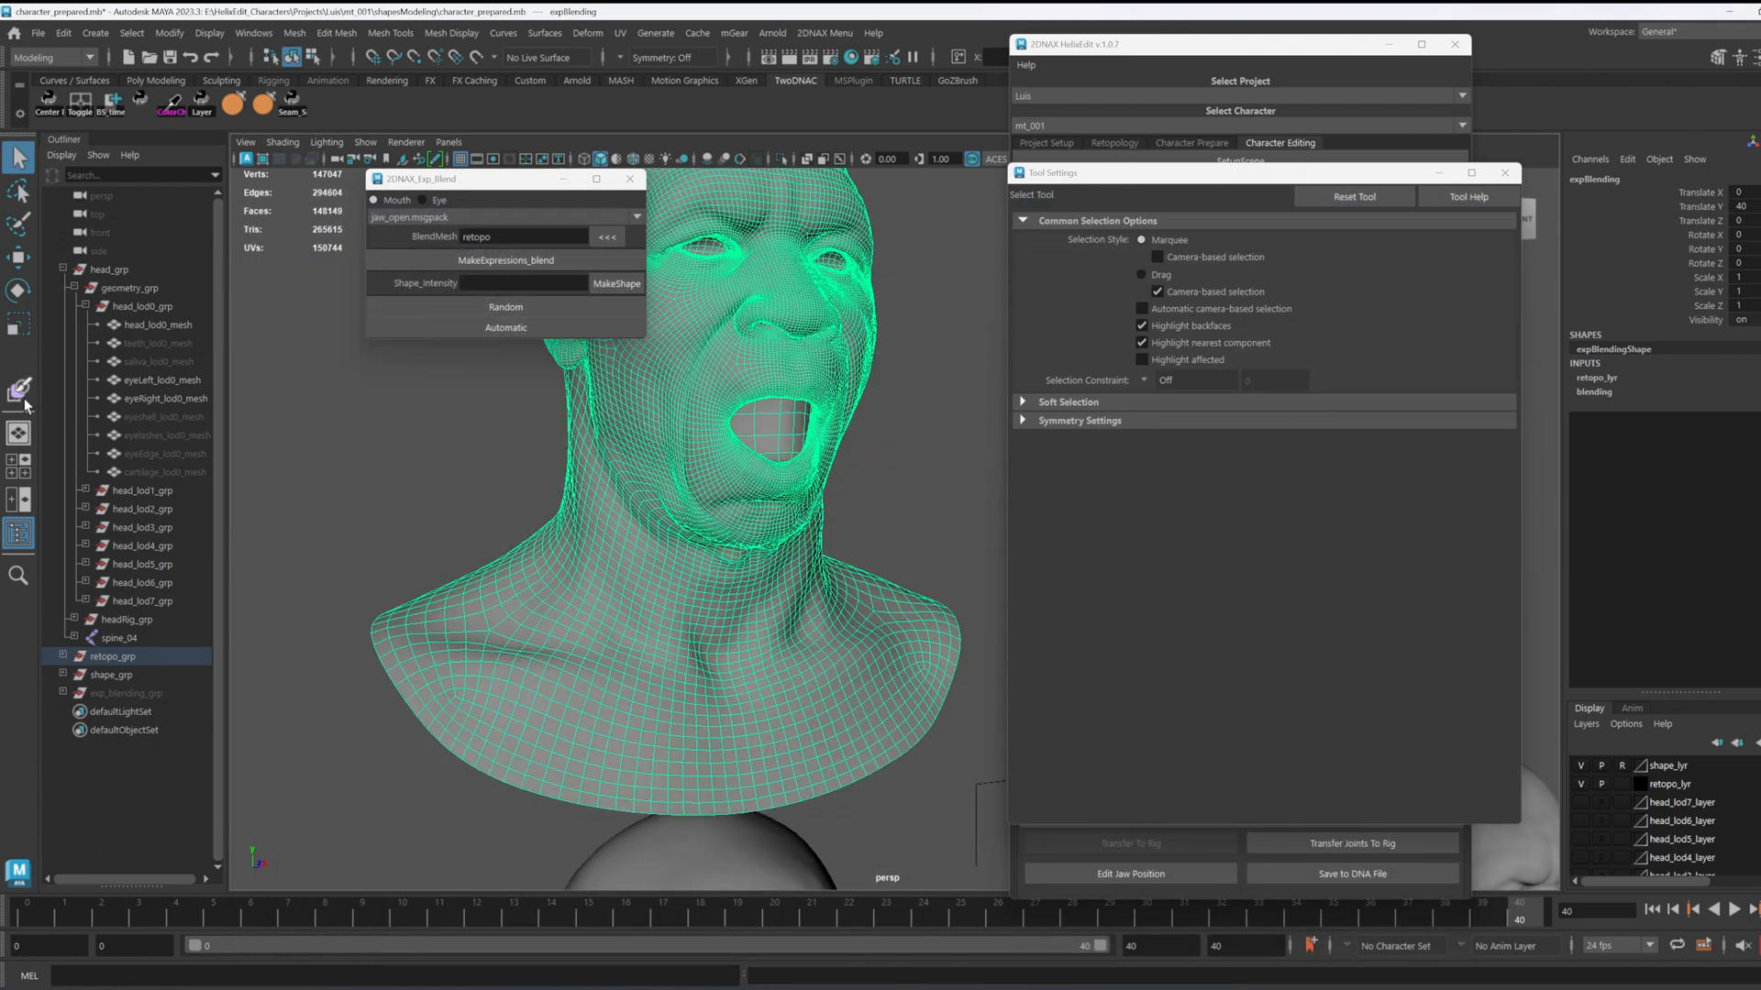
pyautogui.press('y')
pyautogui.scroll(-2, 1280, 694)
pyautogui.click(1188, 731)
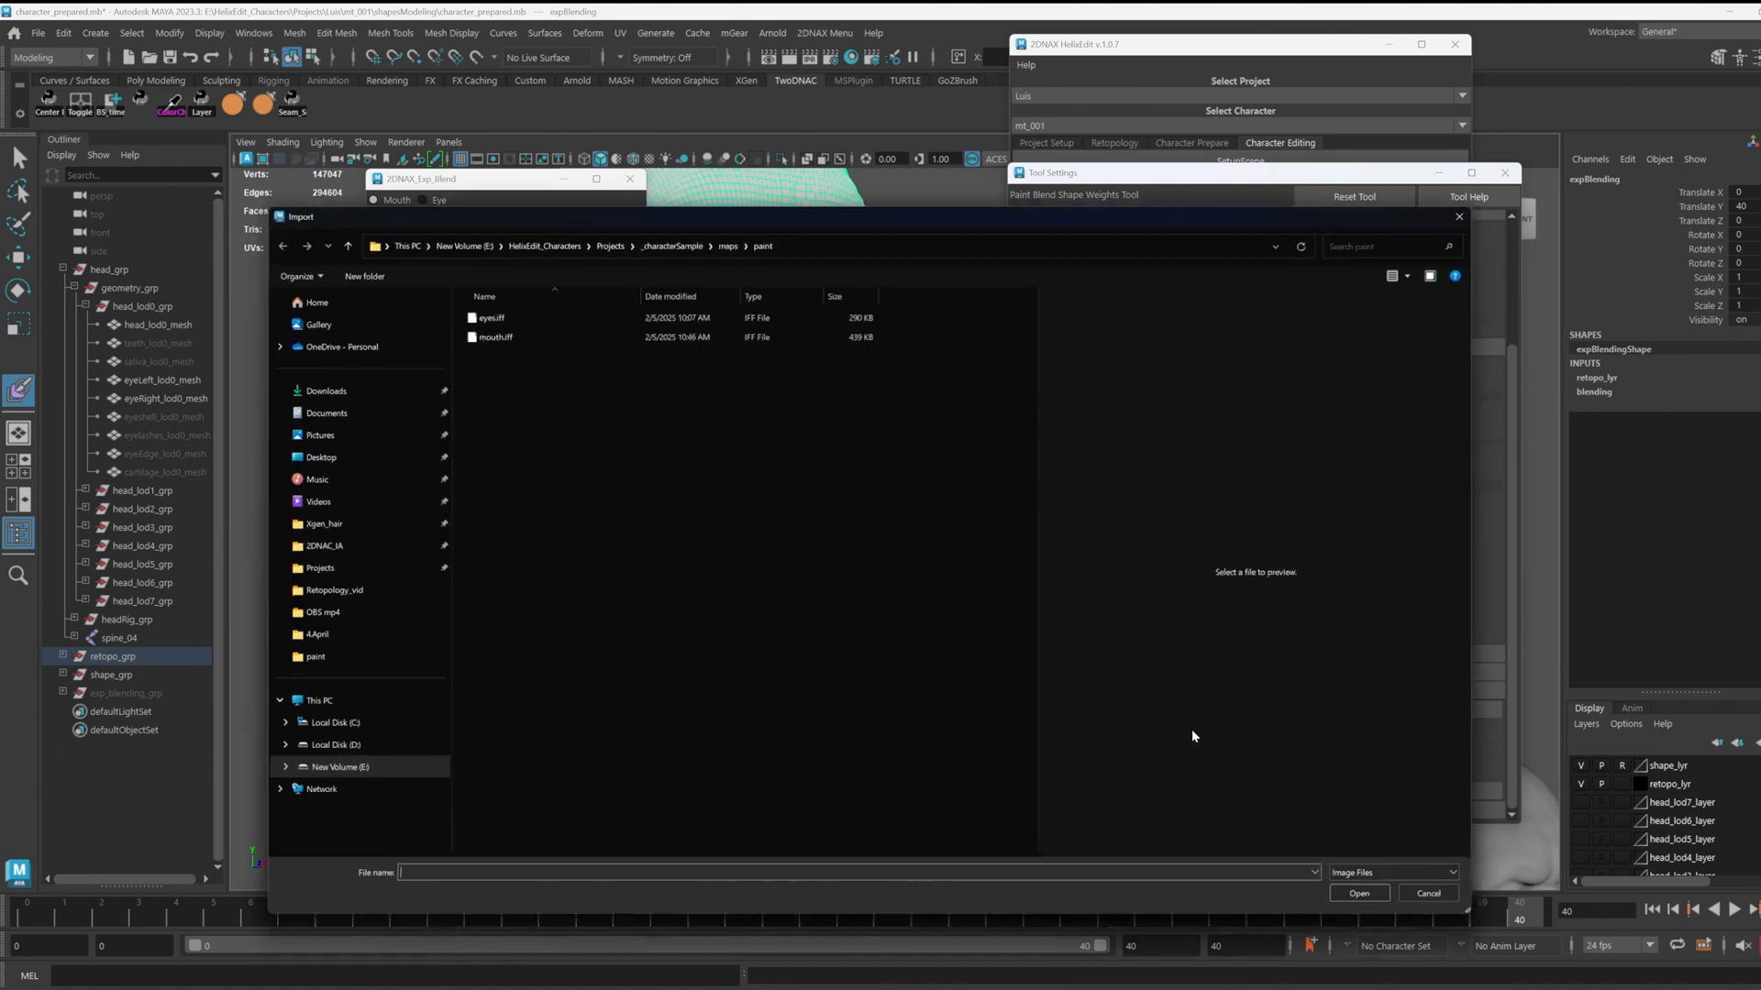
pyautogui.doubleClick(528, 342)
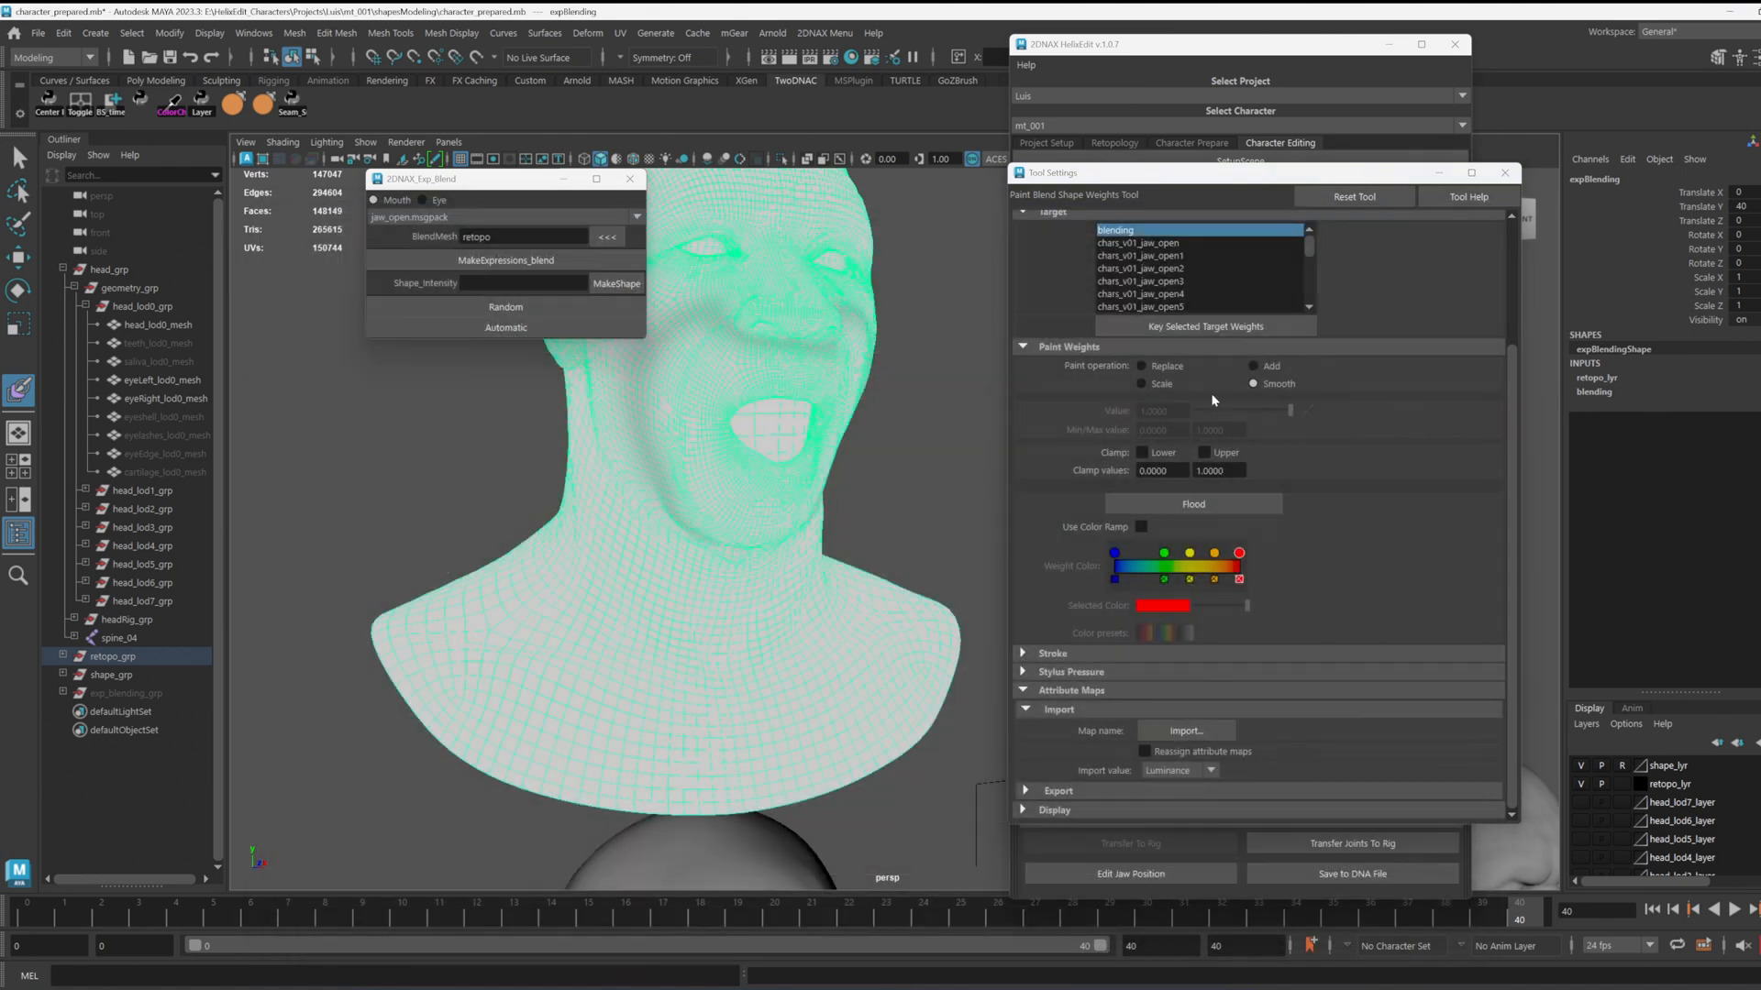
# Step: Flood the blending weights with Replace at 1.0 and import the mouth.iff map again
pyautogui.click(1164, 367)
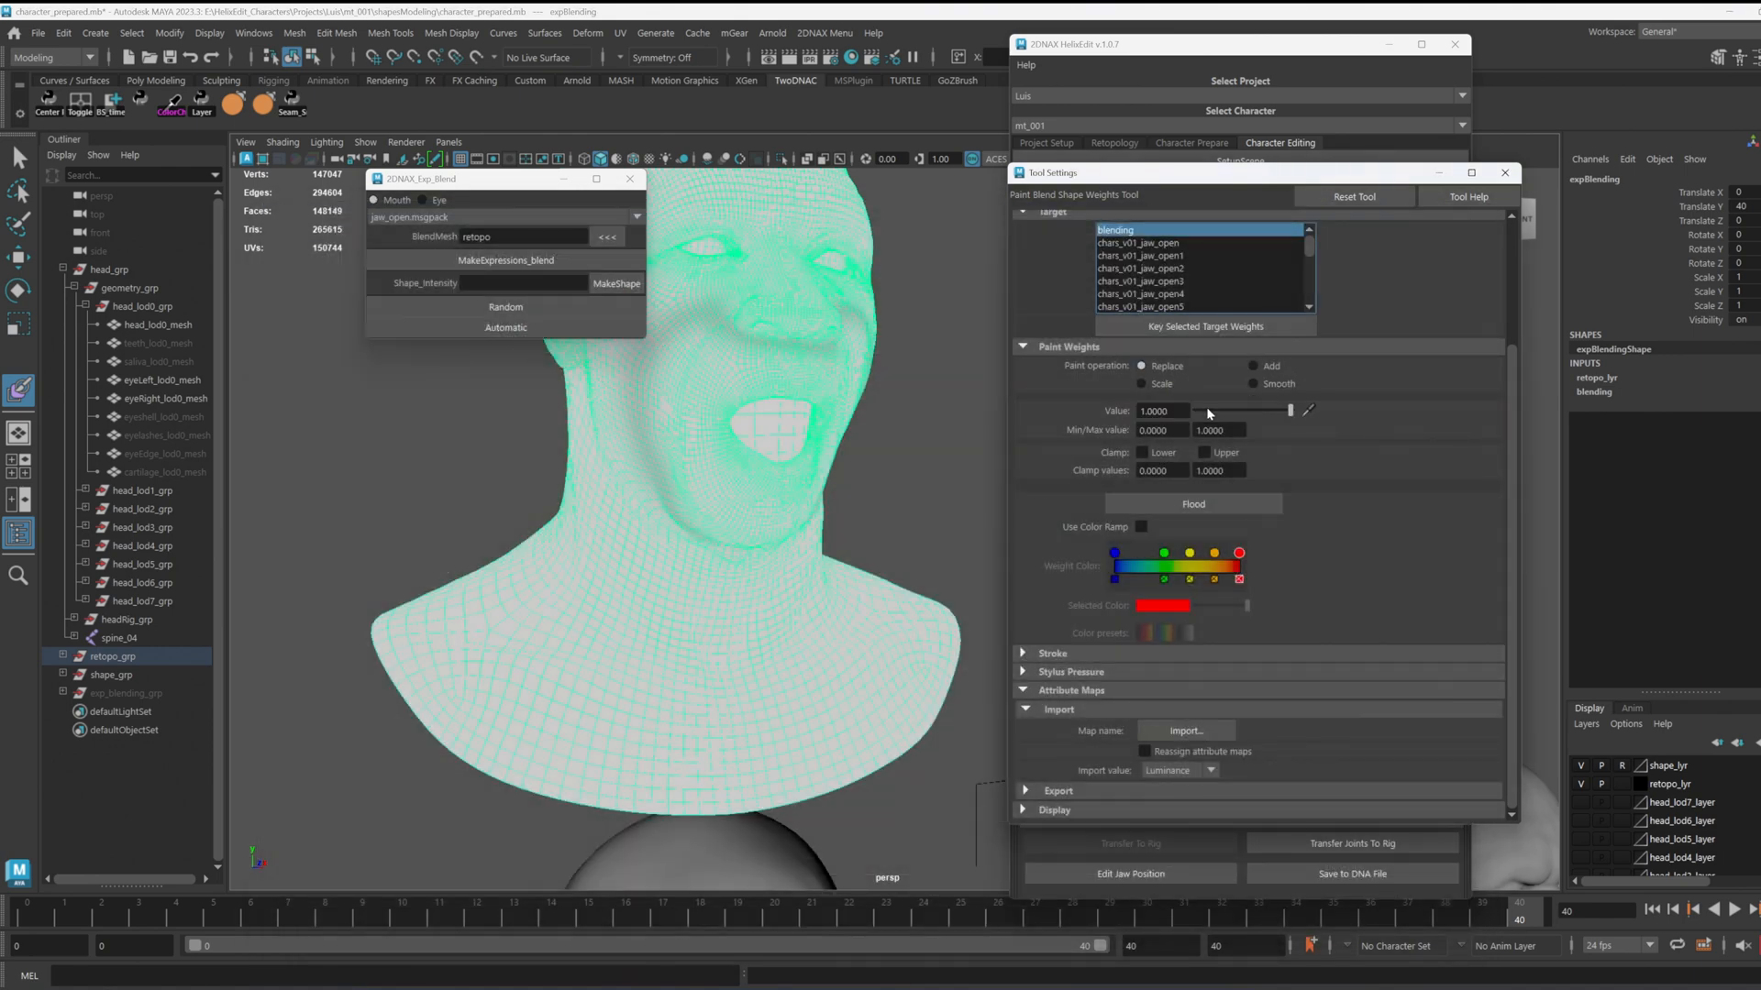
pyautogui.click(1191, 506)
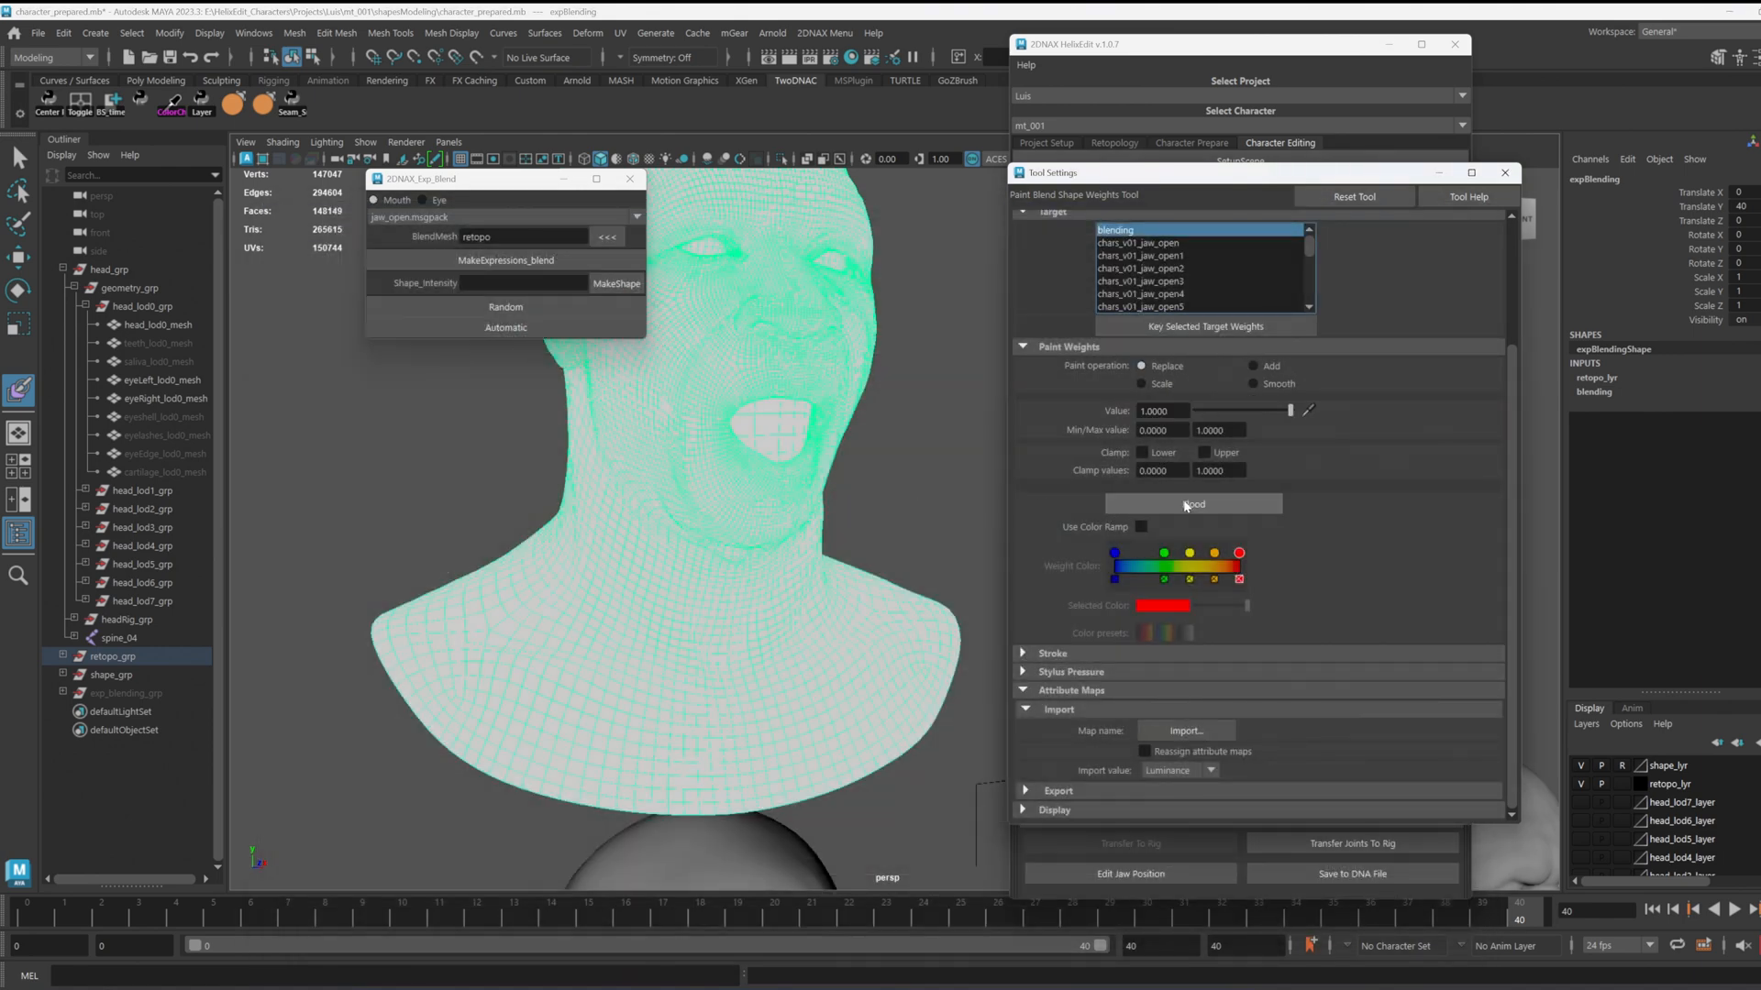
pyautogui.click(1174, 734)
pyautogui.doubleClick(495, 335)
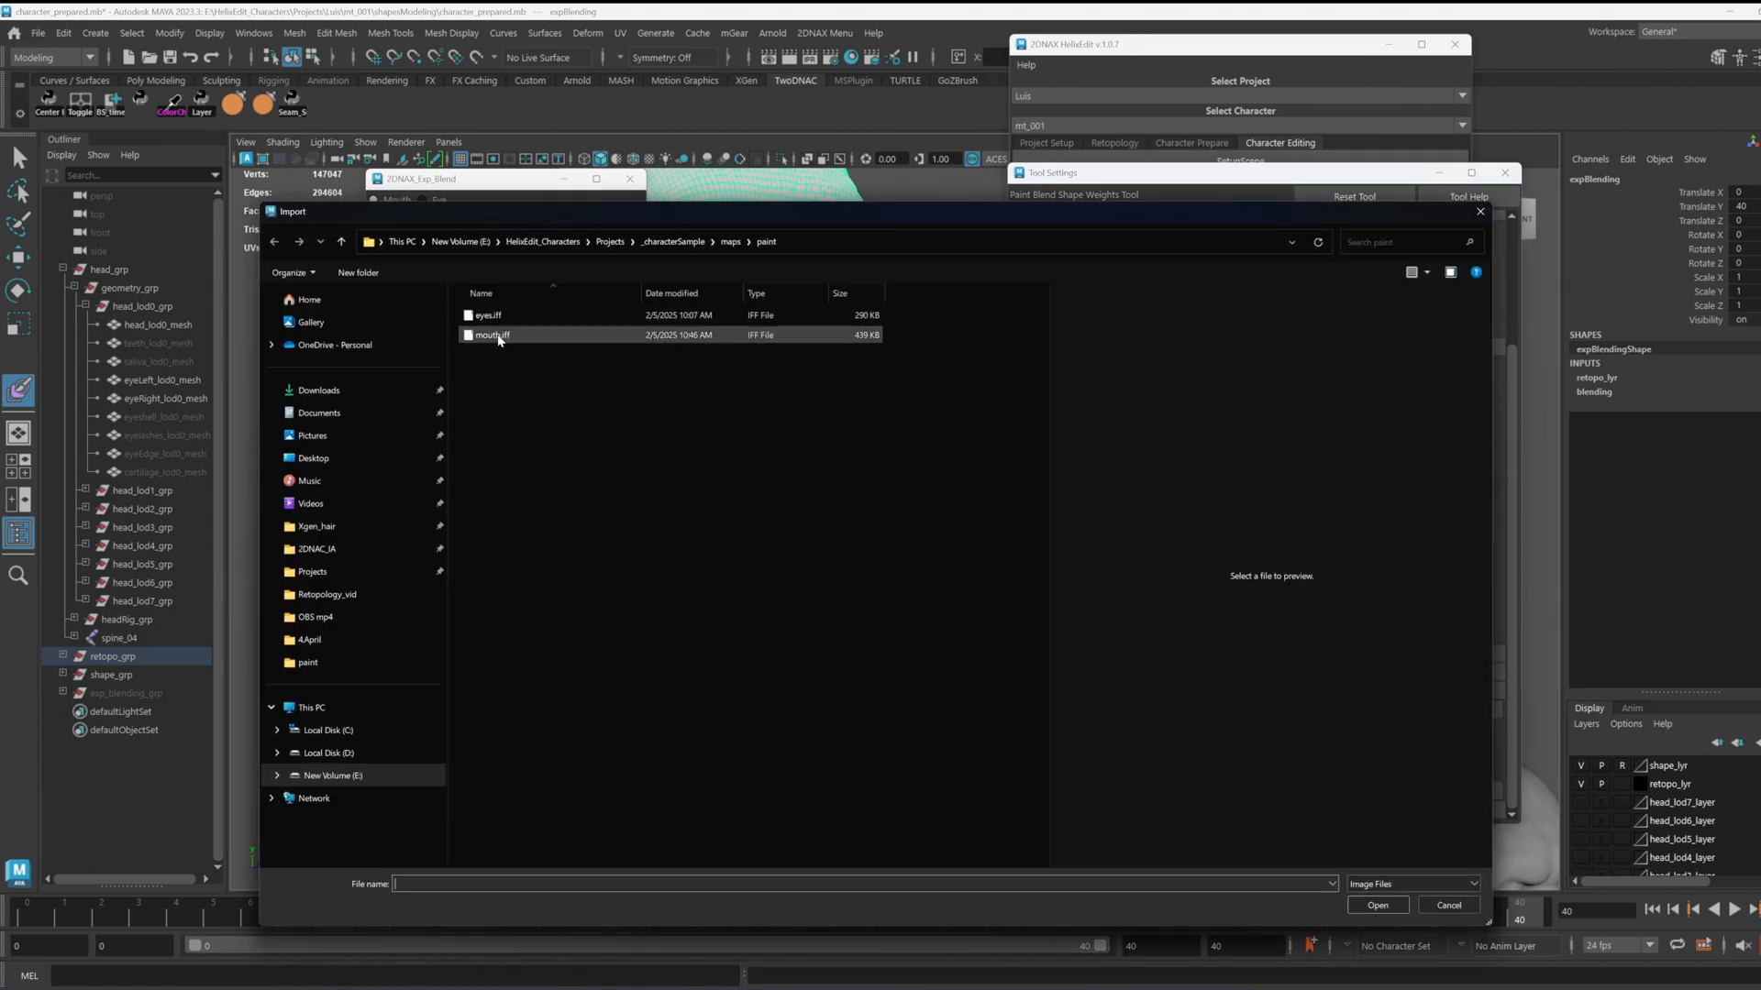
# Step: Clear the mouth mask by flooding the blending weights with Replace at value 0
pyautogui.moveTo(859, 435)
pyautogui.keyDown('alt'); pyautogui.mouseDown()
pyautogui.moveTo(889, 432)
pyautogui.moveTo(882, 412)
pyautogui.moveTo(791, 409)
pyautogui.moveTo(746, 449)
pyautogui.moveTo(763, 473)
pyautogui.mouseUp(); pyautogui.keyUp('alt')
pyautogui.keyDown('alt'); pyautogui.moveTo(781, 374); pyautogui.dragTo(794, 381); pyautogui.keyUp('alt')
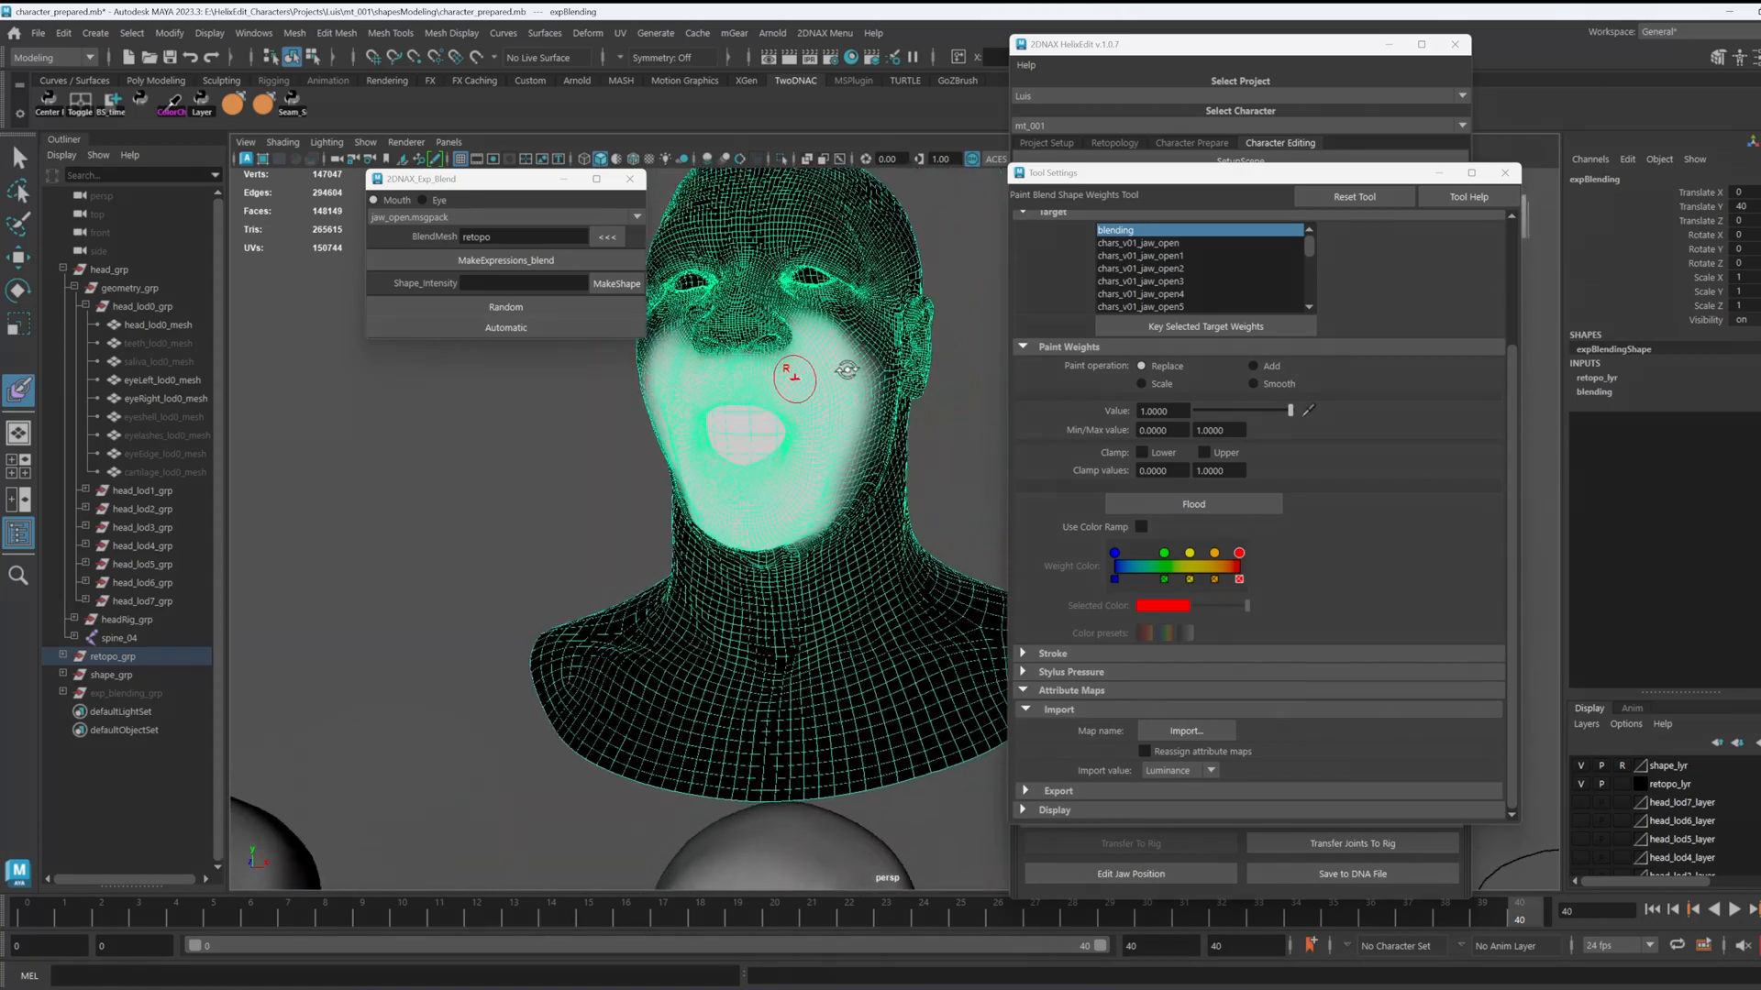
pyautogui.keyDown('alt'); pyautogui.moveTo(794, 381); pyautogui.dragTo(927, 476, button='right'); pyautogui.keyUp('alt')
pyautogui.keyDown('alt'); pyautogui.moveTo(927, 476); pyautogui.dragTo(1090, 507, button='middle'); pyautogui.keyUp('alt')
pyautogui.moveTo(1294, 409); pyautogui.dragTo(1231, 409)
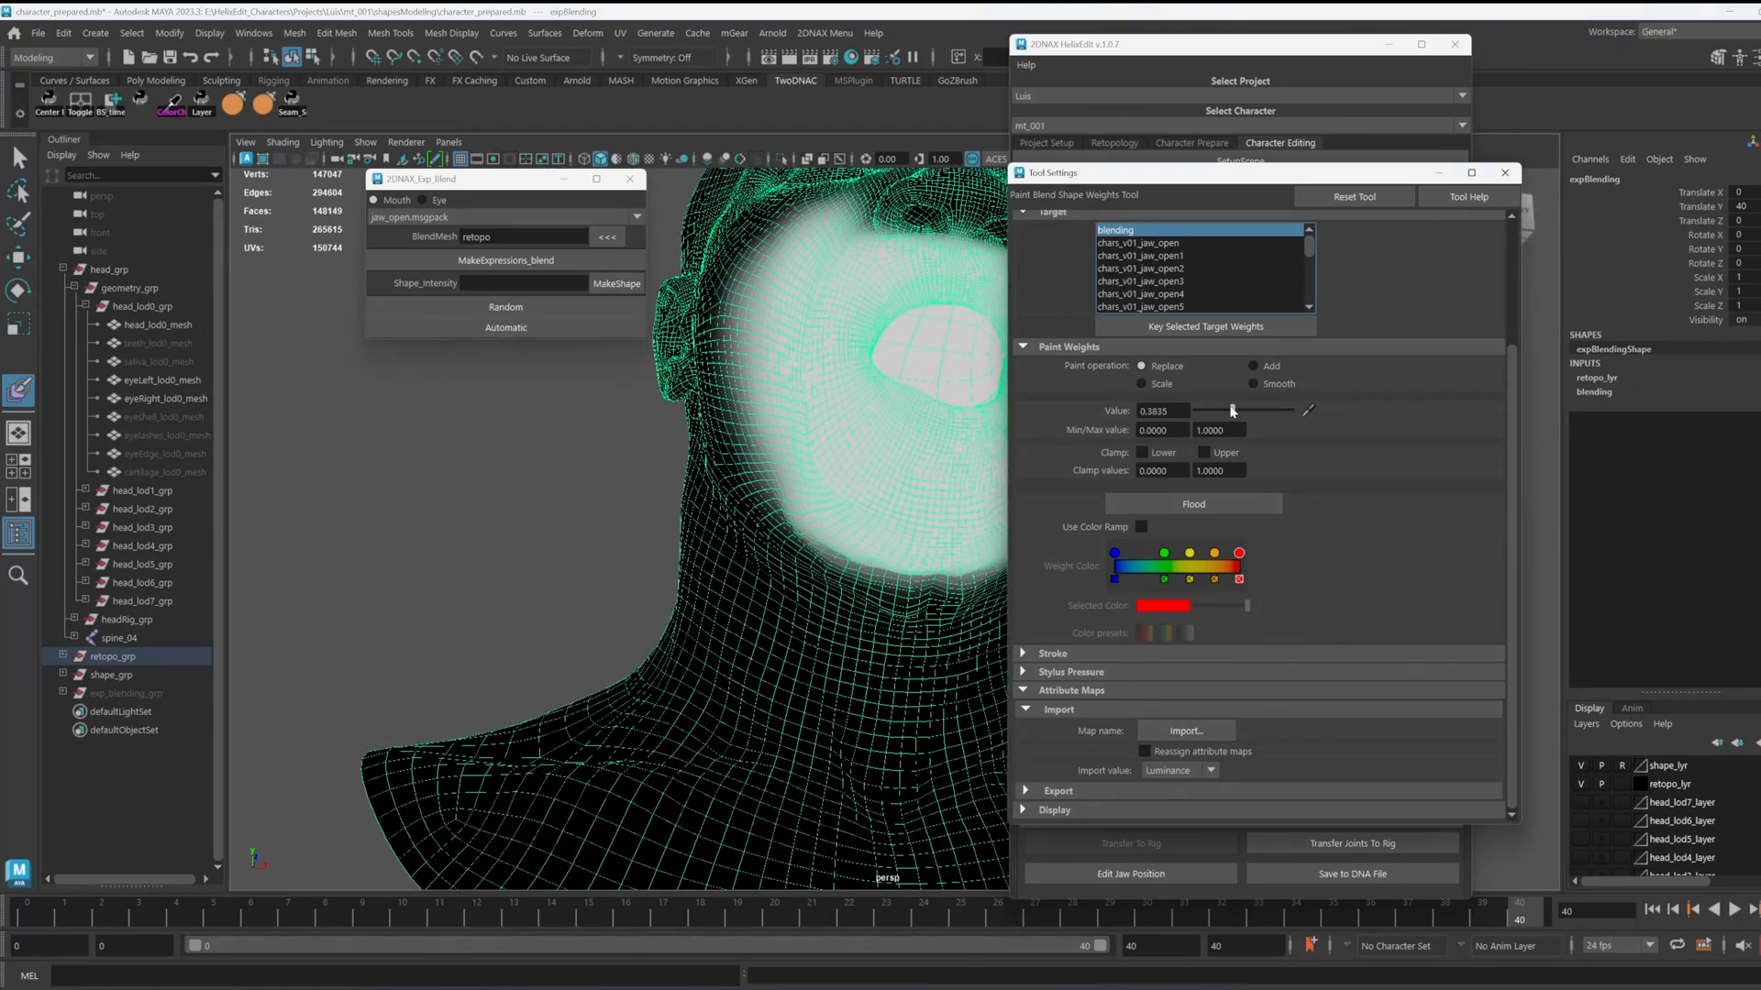
pyautogui.click(1190, 504)
# Step: Paint a weight patch under the chin of the blended head with Replace at value 1.0
pyautogui.keyDown('alt'); pyautogui.moveTo(917, 478); pyautogui.dragTo(747, 431, button='middle'); pyautogui.keyUp('alt')
pyautogui.keyDown('alt'); pyautogui.moveTo(727, 413); pyautogui.dragTo(982, 685, button='right'); pyautogui.keyUp('alt')
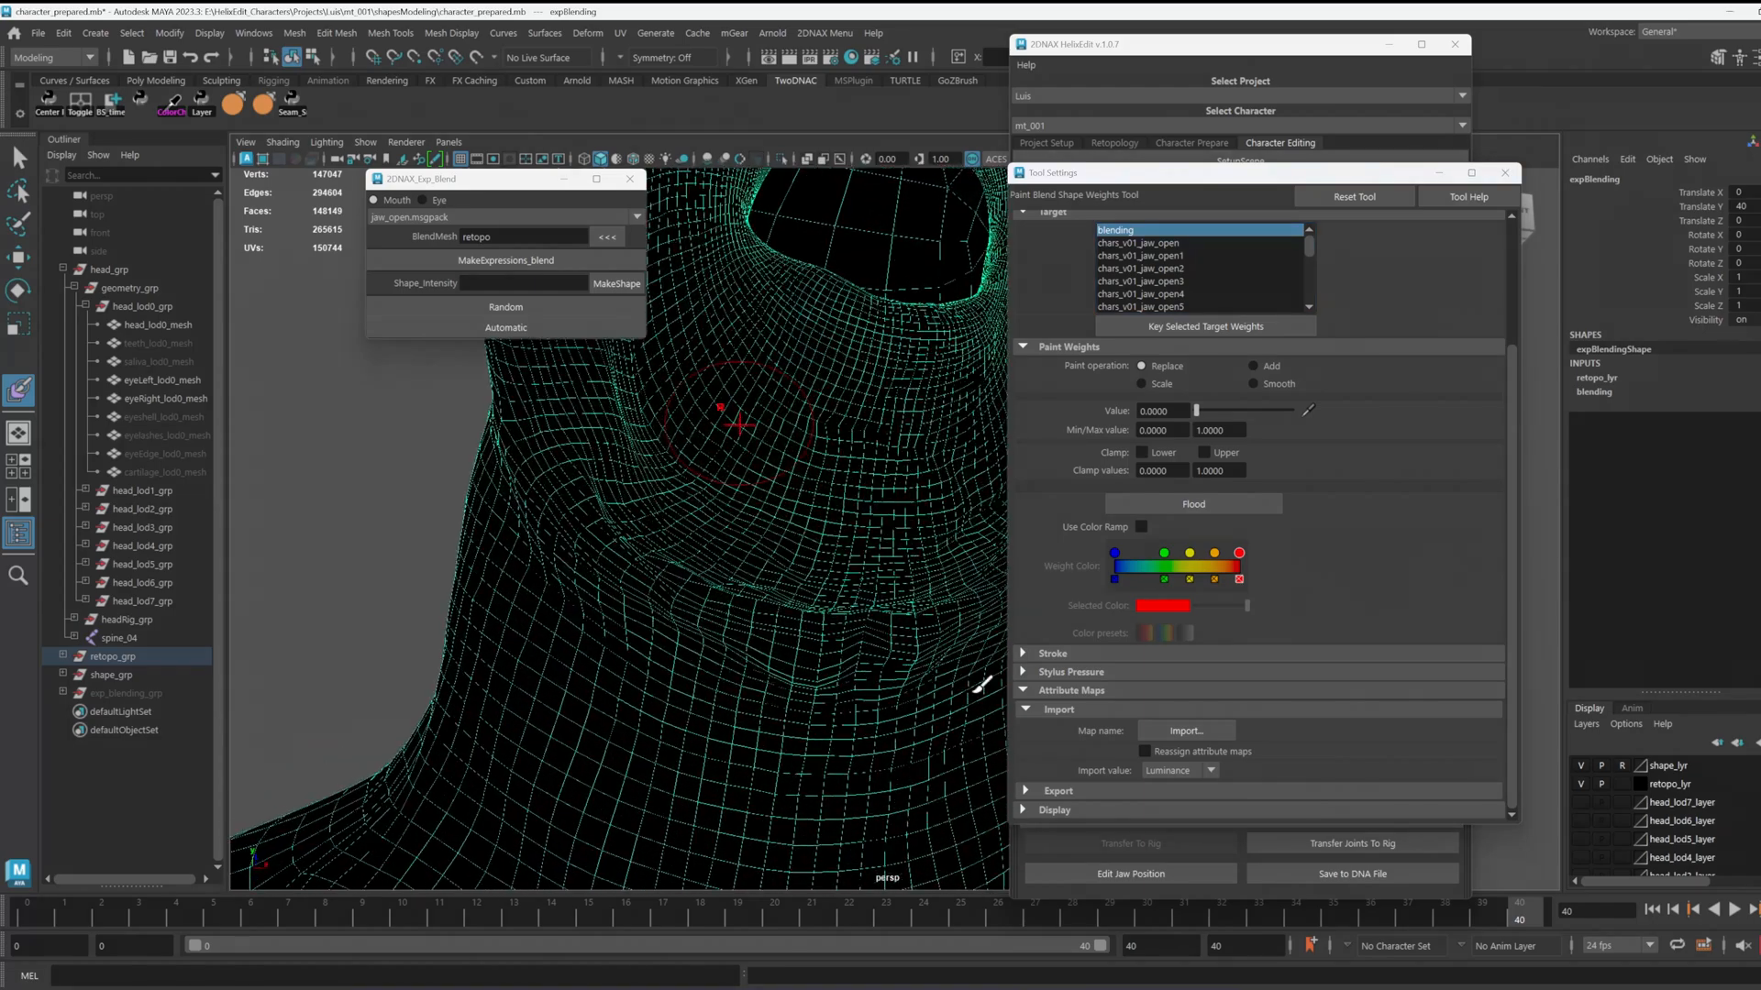
pyautogui.moveTo(895, 647)
pyautogui.keyDown('alt'); pyautogui.mouseDown()
pyautogui.moveTo(932, 612)
pyautogui.moveTo(872, 621)
pyautogui.mouseUp(); pyautogui.keyUp('alt')
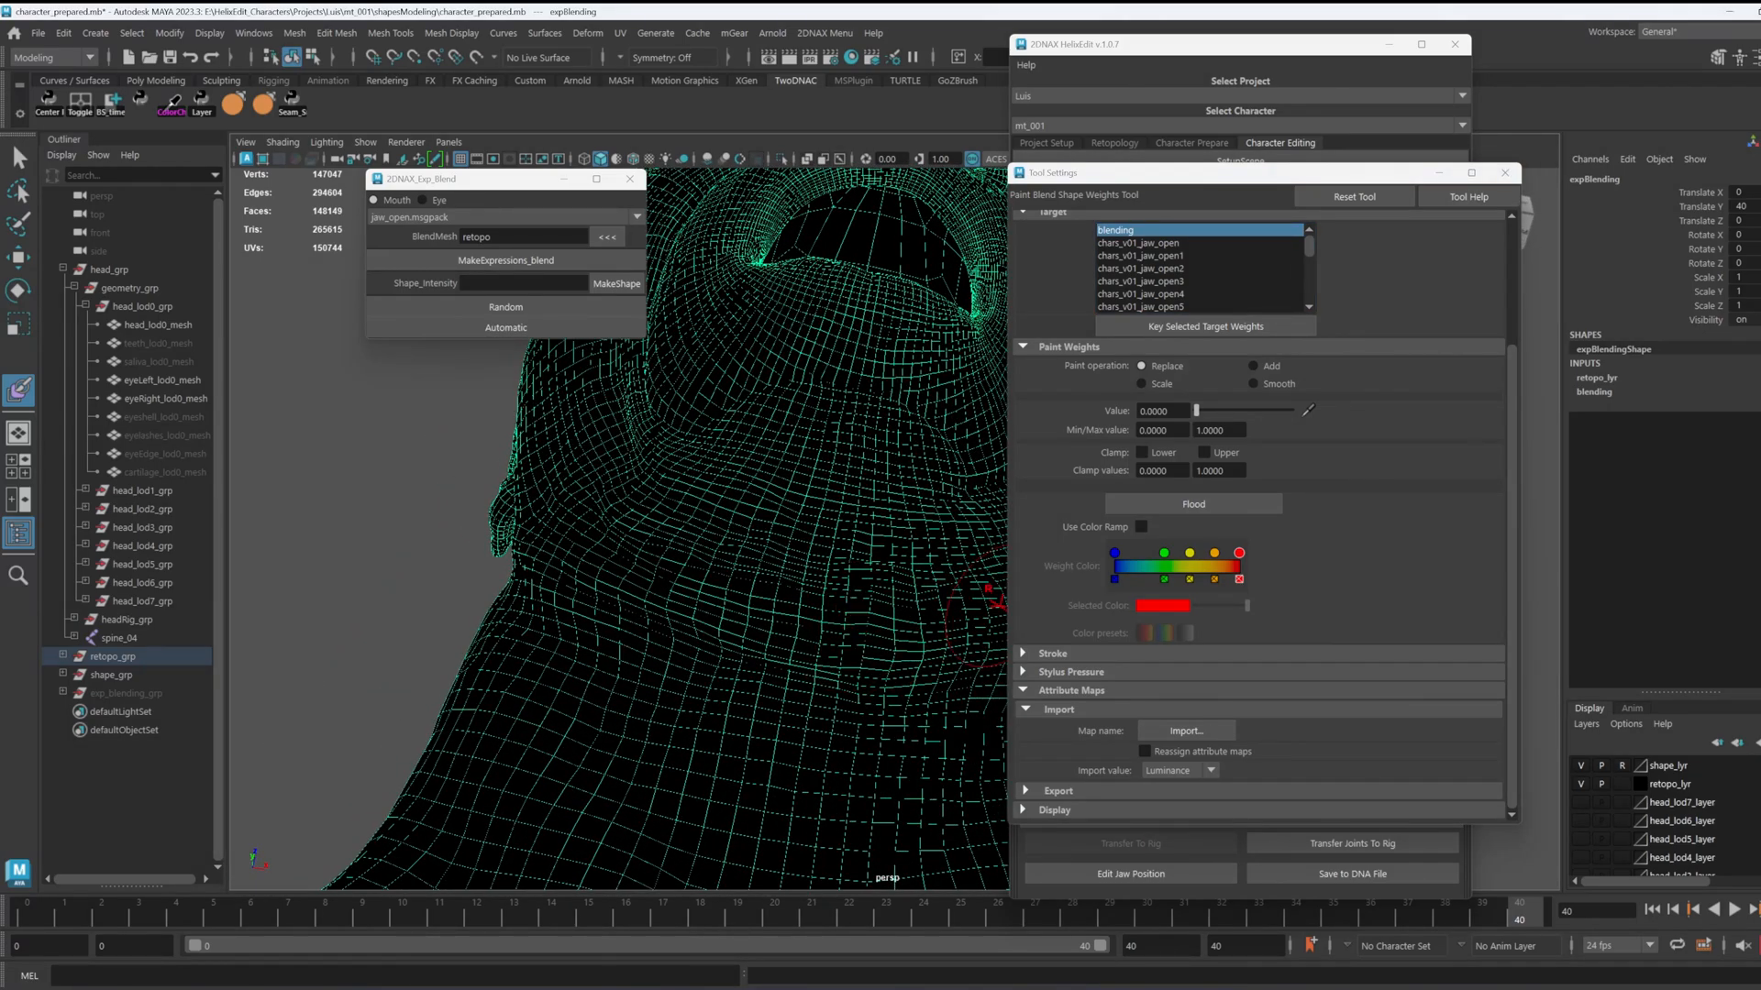
pyautogui.moveTo(1197, 410); pyautogui.dragTo(1228, 410)
pyautogui.moveTo(881, 598)
pyautogui.mouseDown()
pyautogui.moveTo(697, 520)
pyautogui.moveTo(754, 603)
pyautogui.moveTo(710, 616)
pyautogui.moveTo(633, 587)
pyautogui.moveTo(798, 674)
pyautogui.moveTo(908, 531)
pyautogui.moveTo(734, 459)
pyautogui.mouseUp()
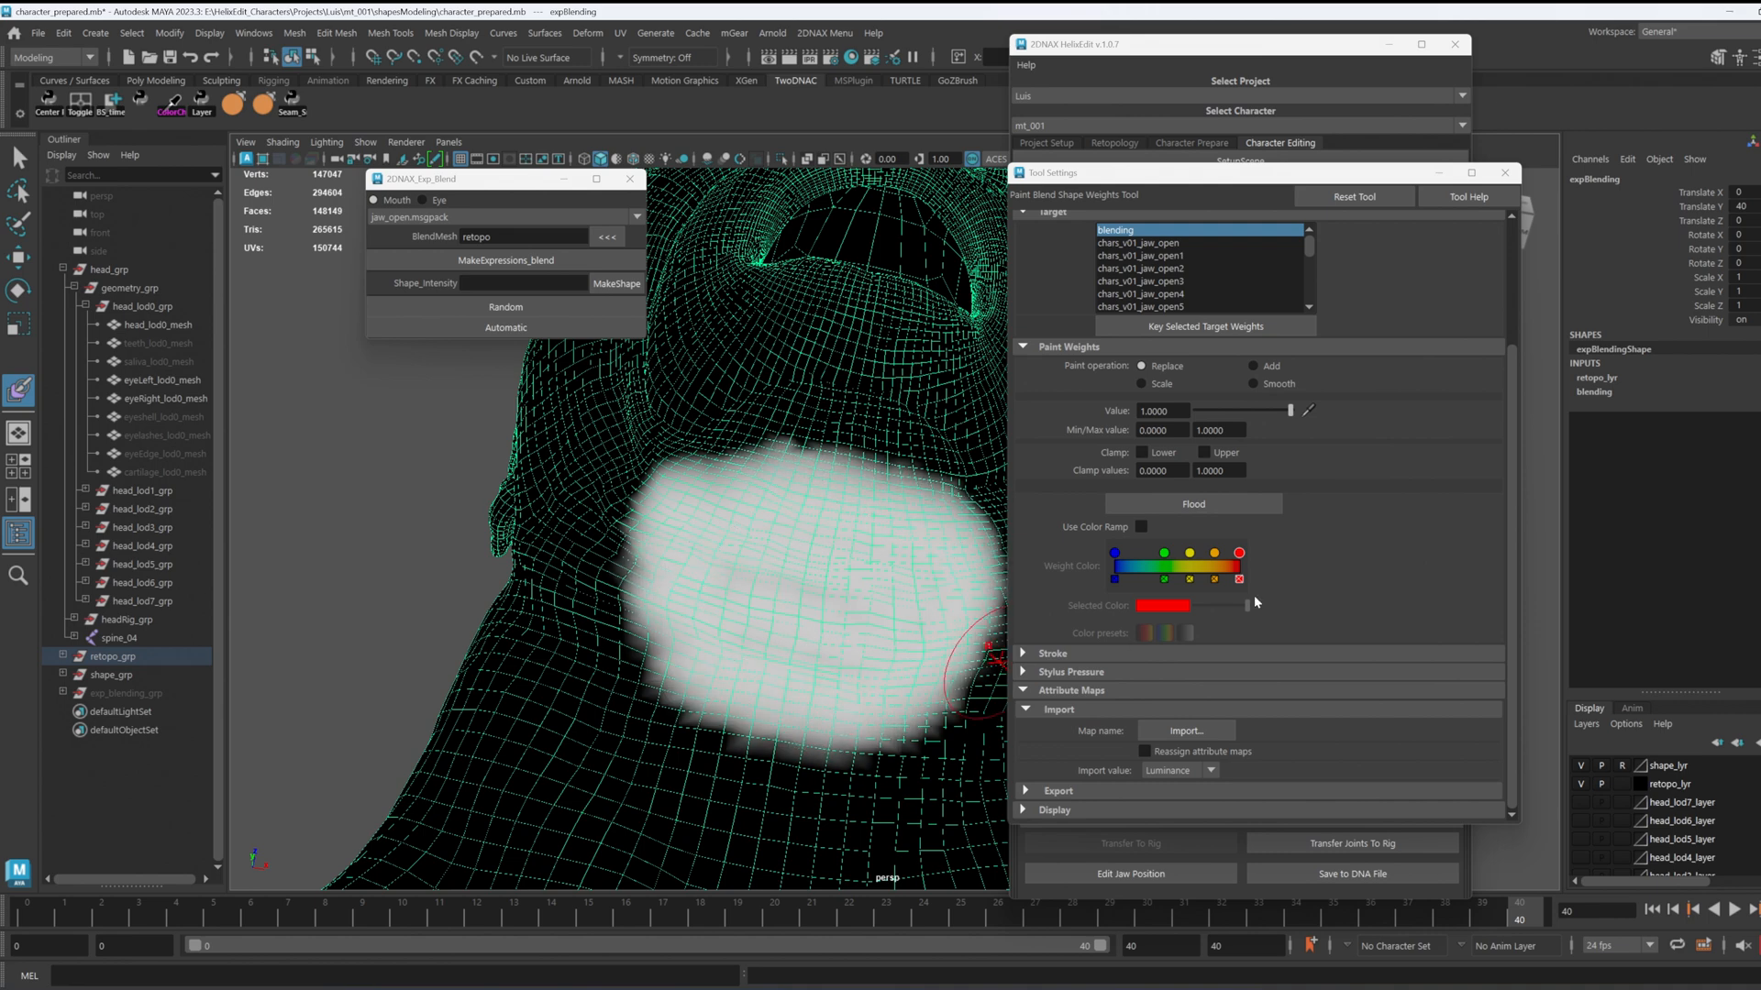
# Step: Soften the chin patch's edges by flooding with Smooth several times, and leave weight painting
pyautogui.click(1253, 384)
pyautogui.click(1193, 504)
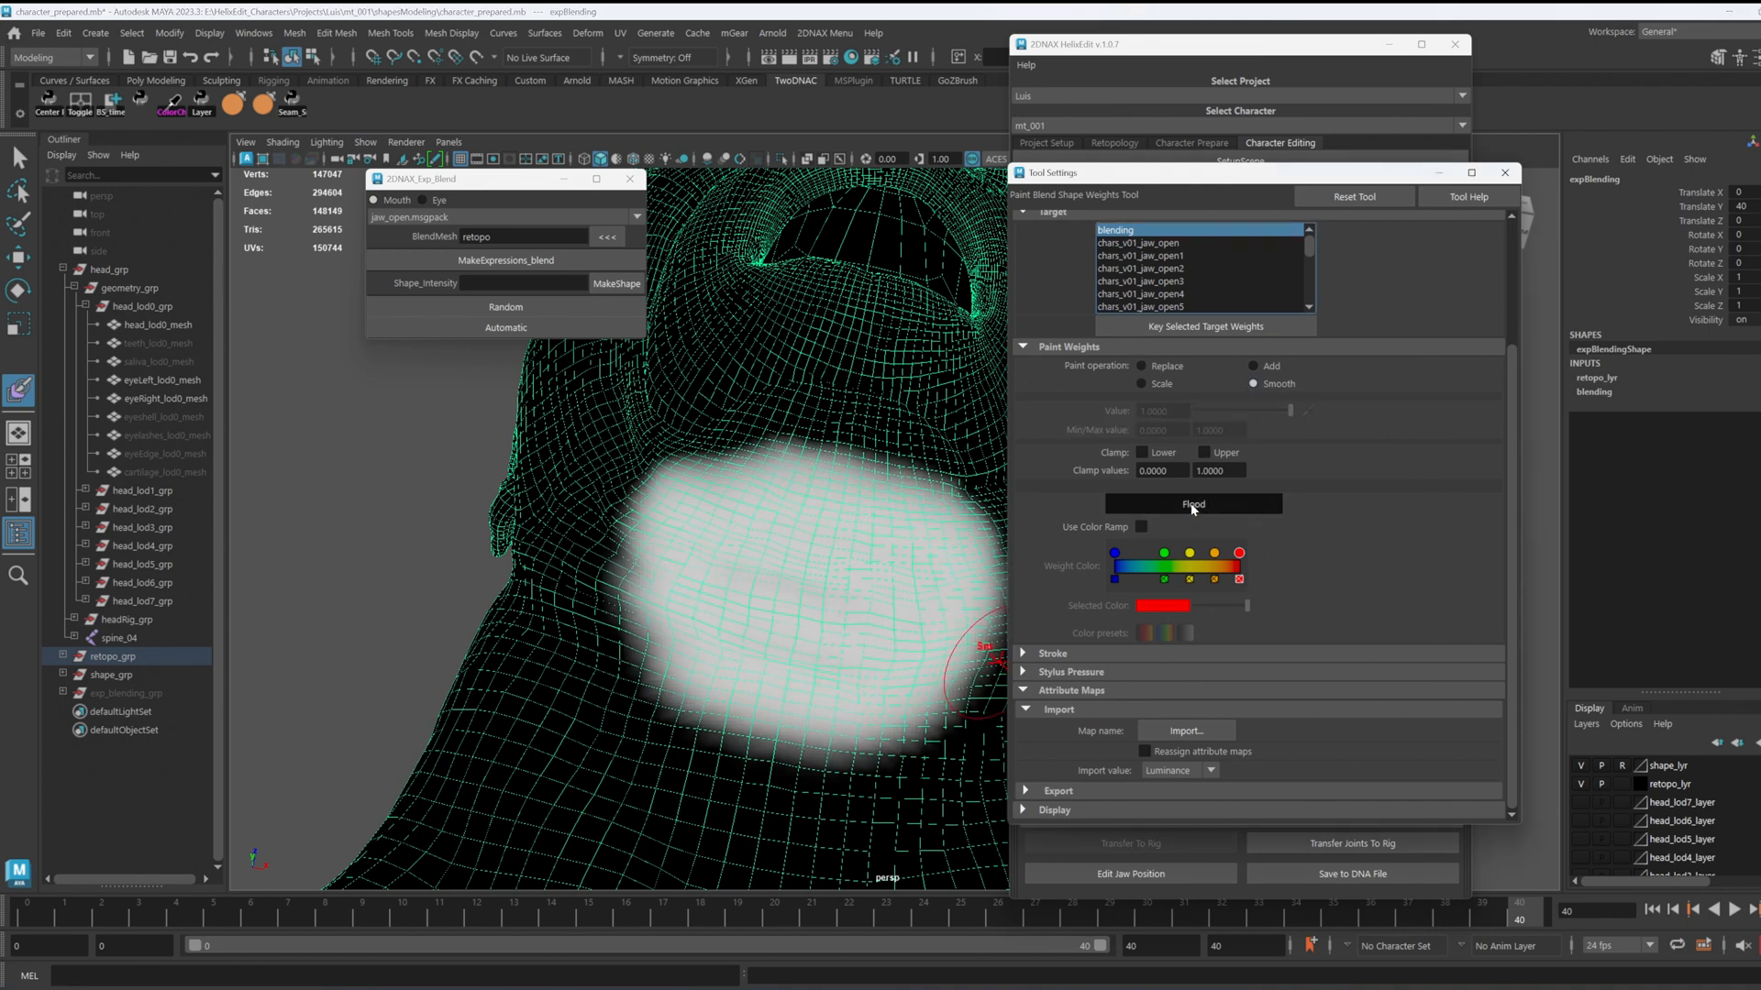
pyautogui.click(1194, 506)
pyautogui.click(1194, 506)
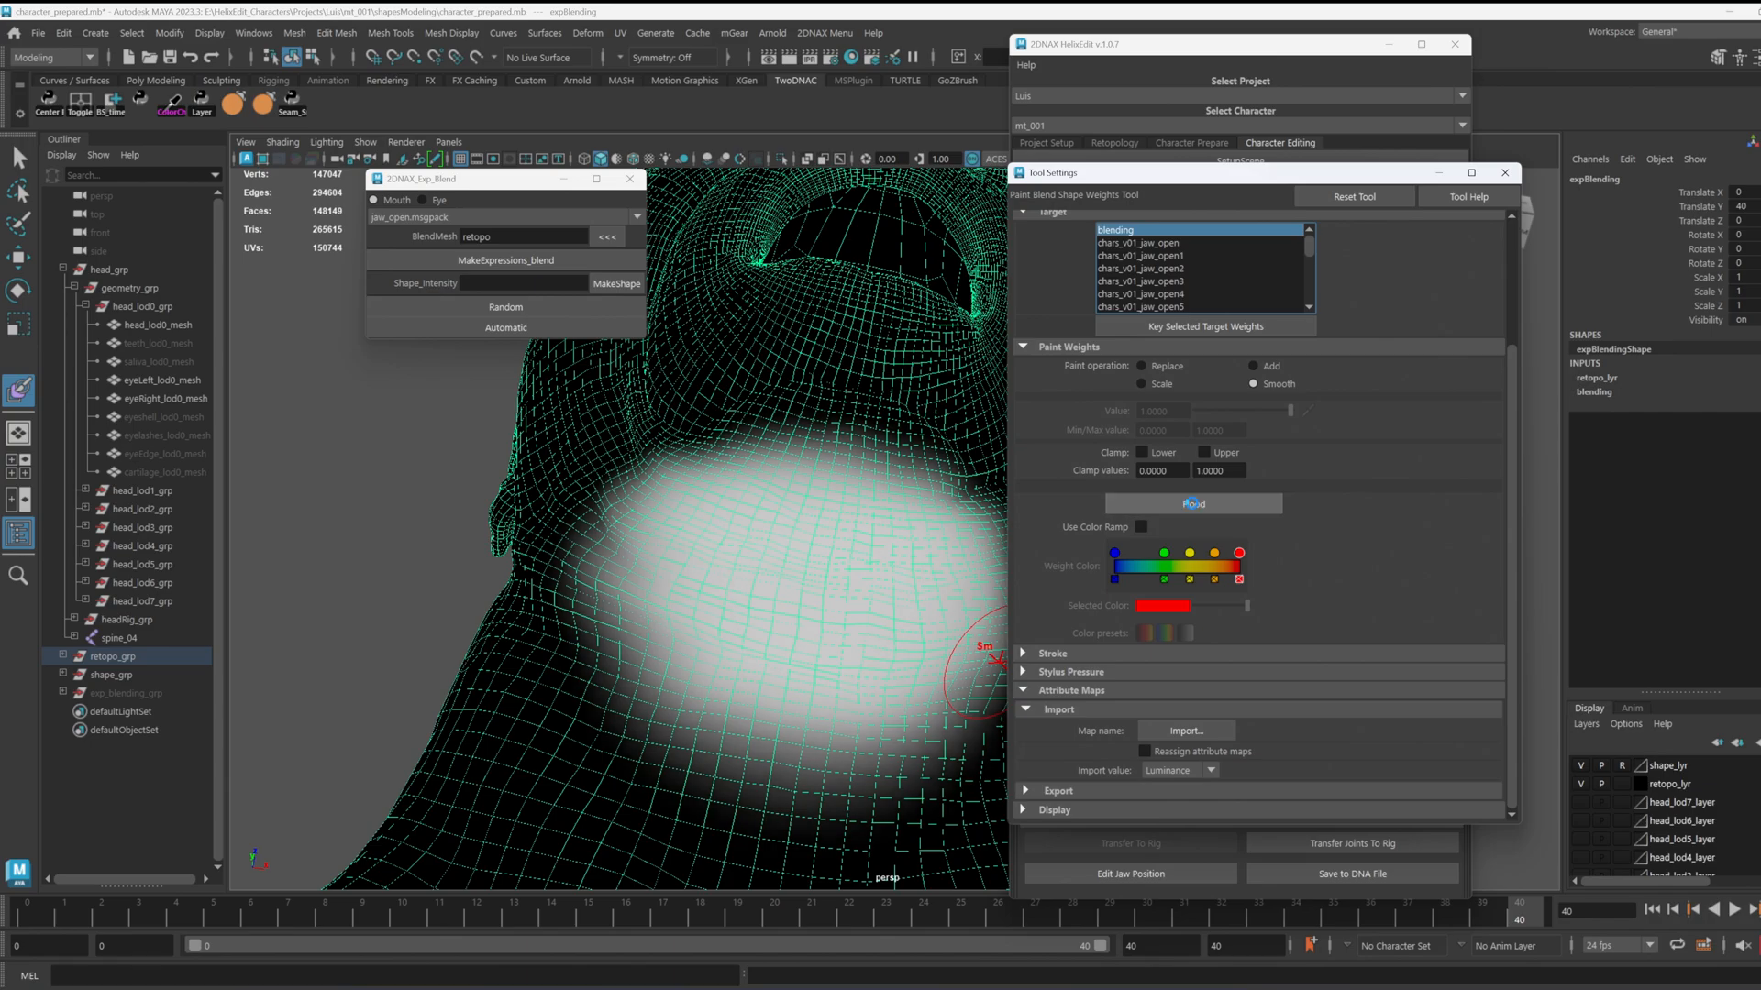
pyautogui.click(1193, 505)
pyautogui.moveTo(814, 707)
pyautogui.keyDown('alt'); pyautogui.mouseDown()
pyautogui.moveTo(824, 540)
pyautogui.moveTo(901, 553)
pyautogui.moveTo(867, 564)
pyautogui.moveTo(892, 602)
pyautogui.moveTo(712, 635)
pyautogui.moveTo(802, 629)
pyautogui.mouseUp(); pyautogui.keyUp('alt')
pyautogui.press('q')
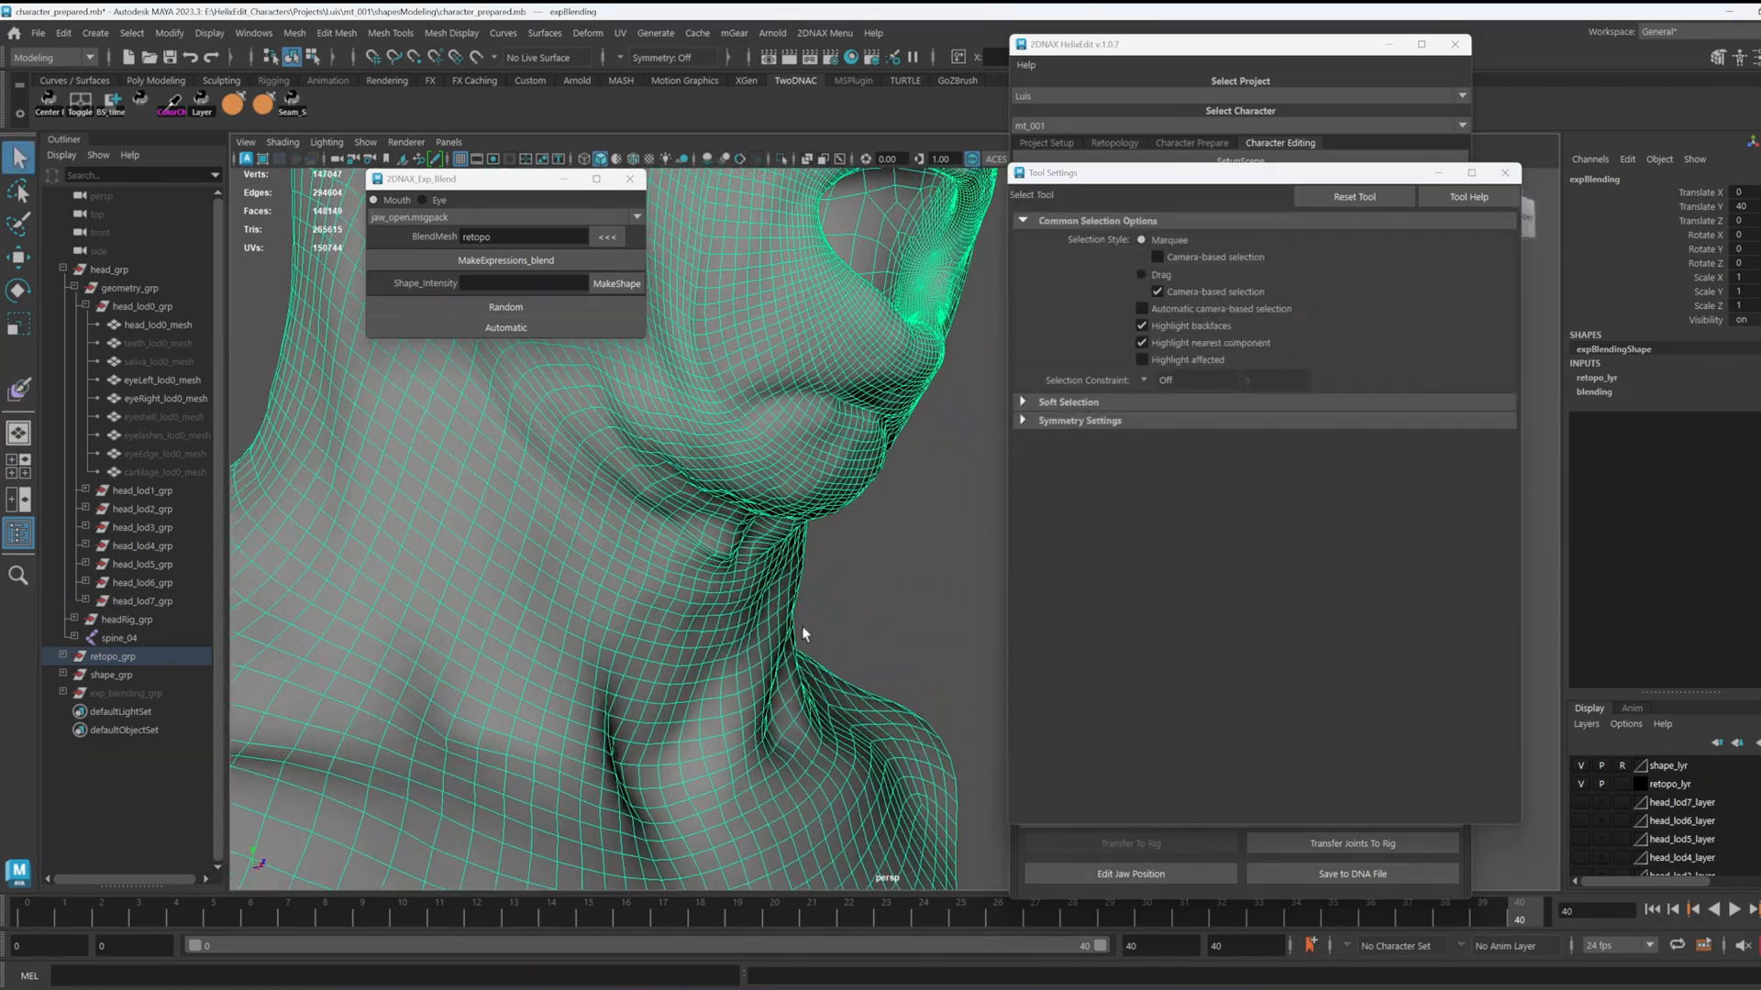
# Step: Try random and automatic target weights on the jaw_open expression blend, checking the chin in profile
pyautogui.click(517, 264)
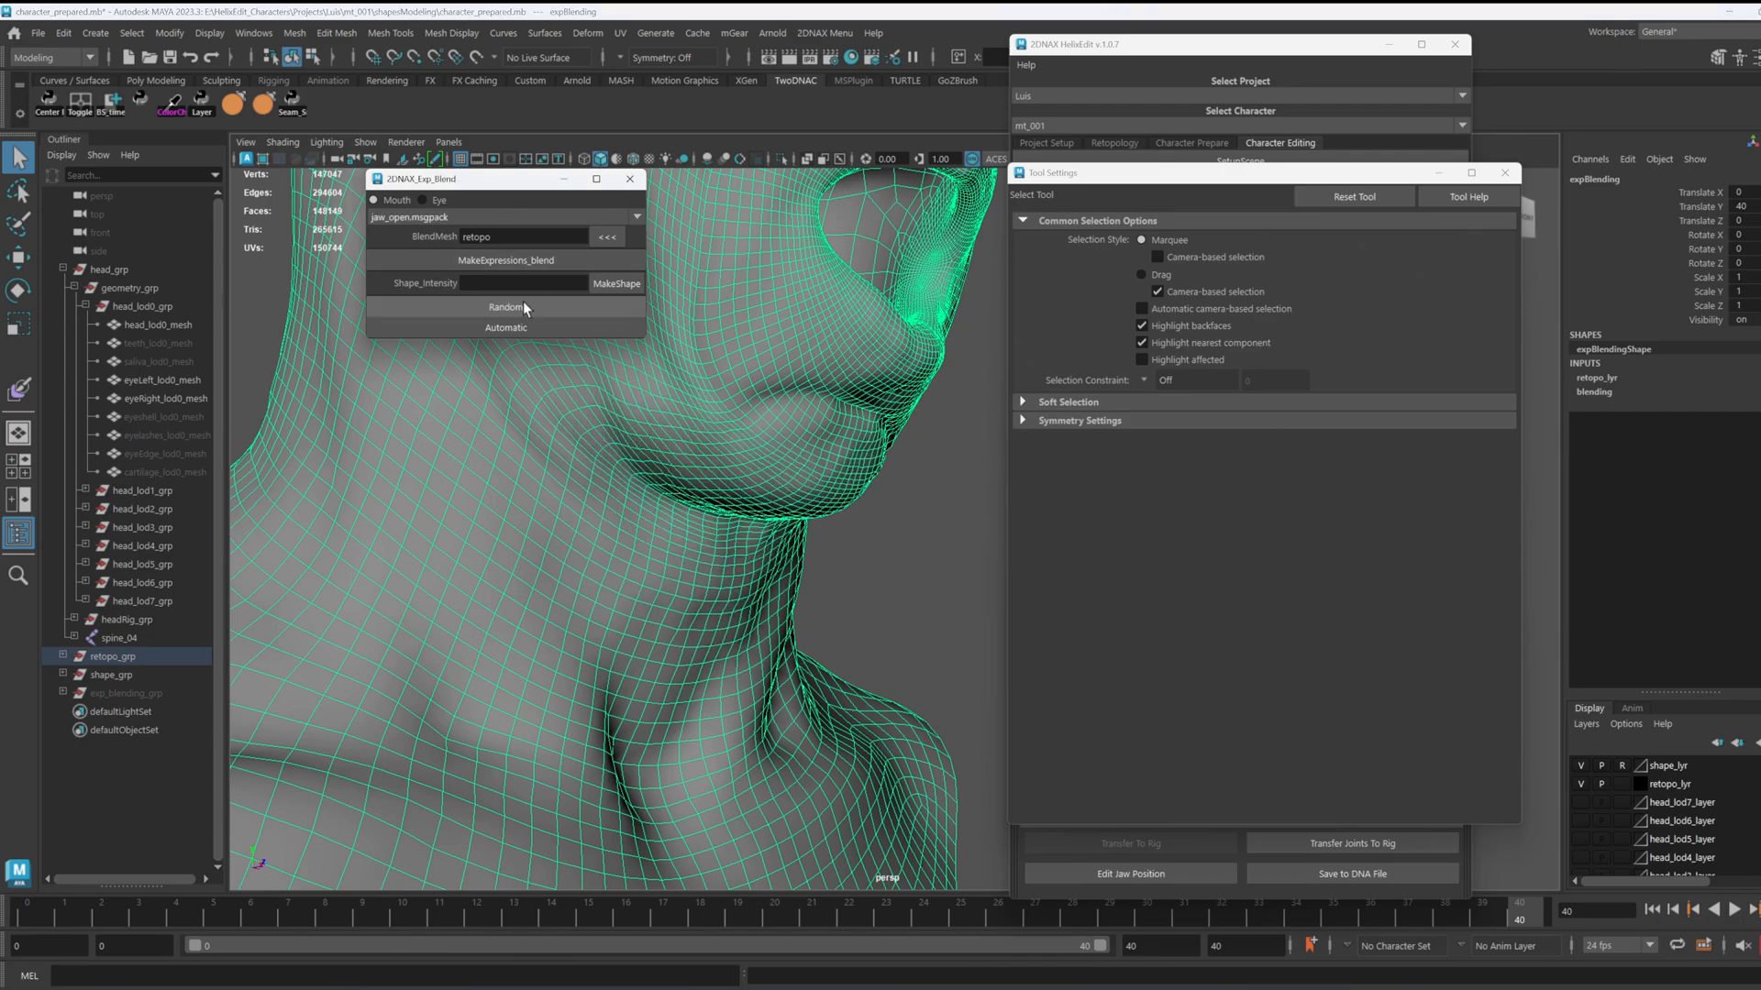
pyautogui.keyDown('alt'); pyautogui.moveTo(813, 515); pyautogui.dragTo(574, 511); pyautogui.keyUp('alt')
pyautogui.click(513, 328)
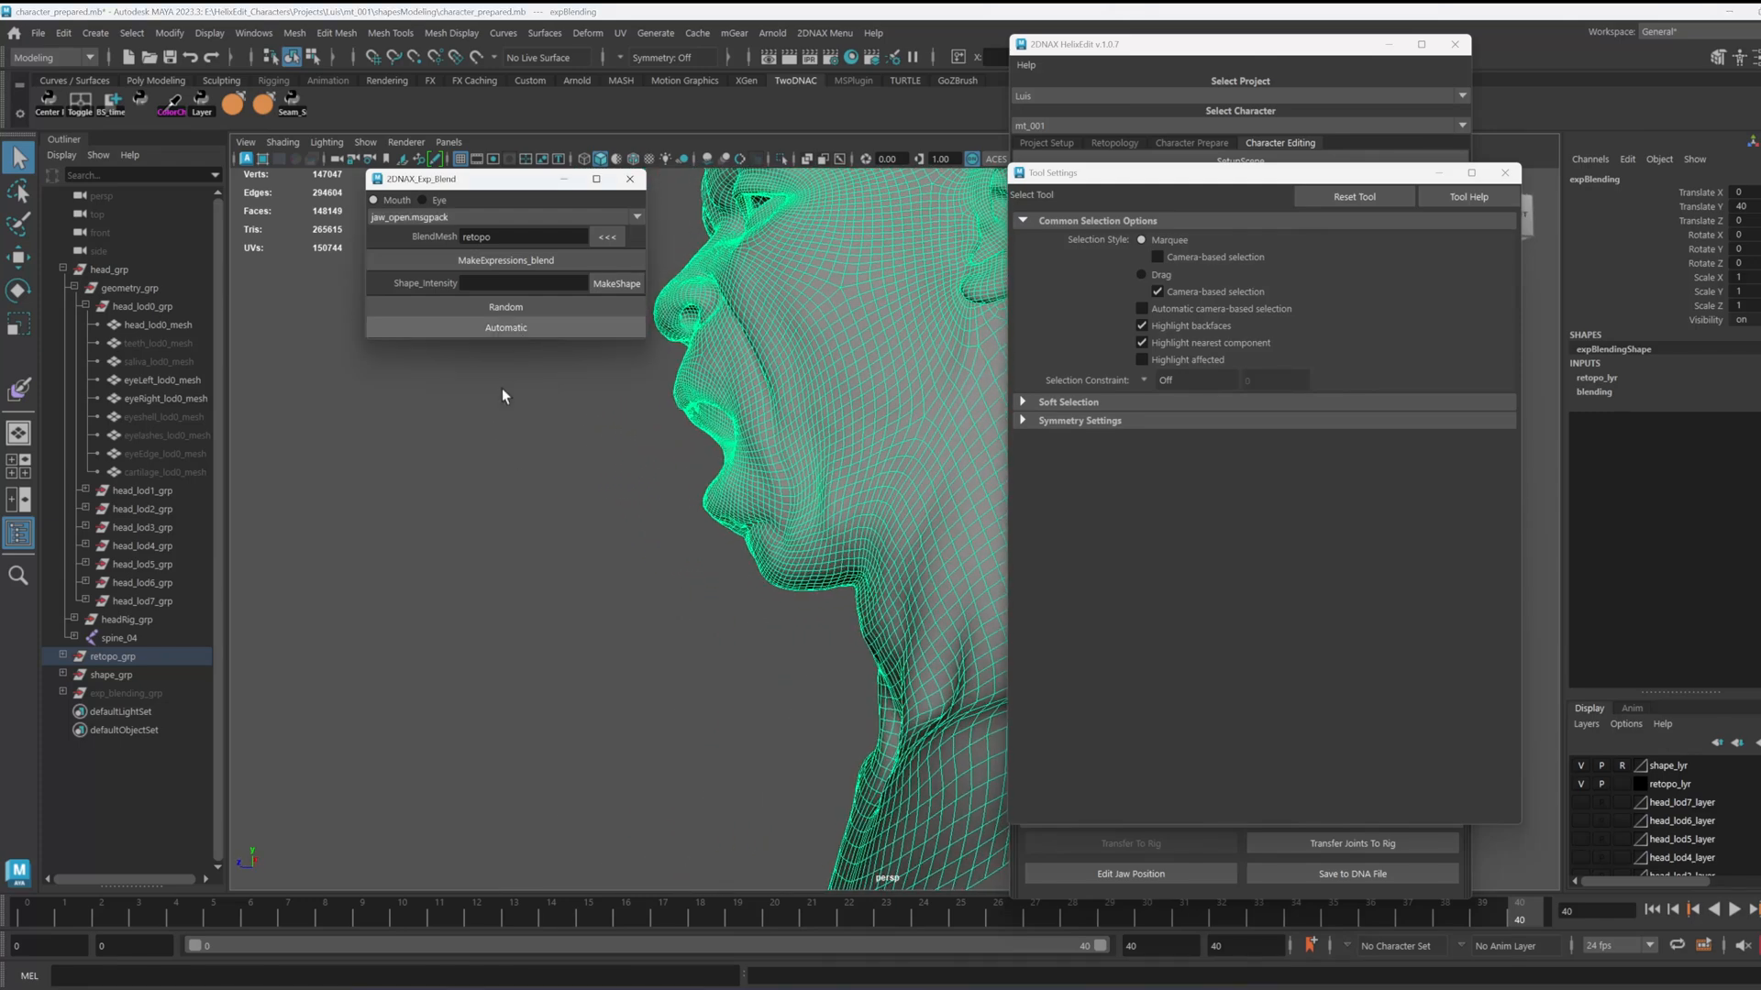
# Step: Show the blending node's jaw_open target weights and randomize them
pyautogui.click(1596, 392)
pyautogui.scroll(-1, 1708, 466)
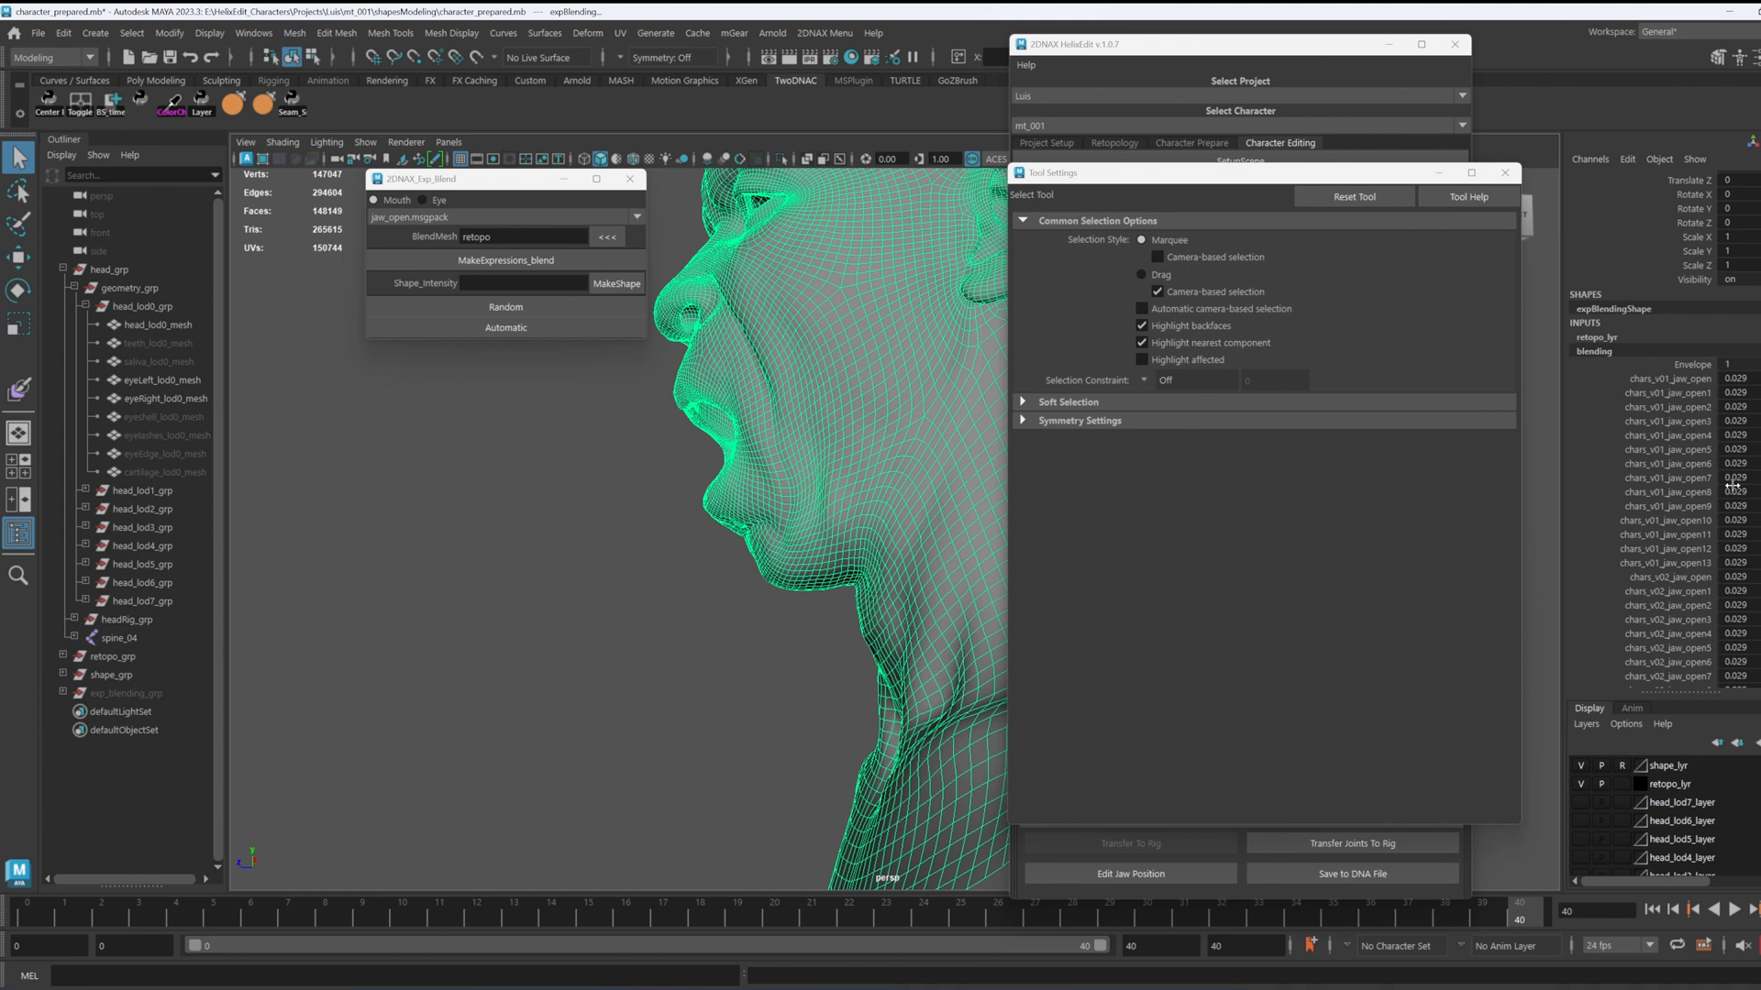
pyautogui.scroll(-1, 1686, 607)
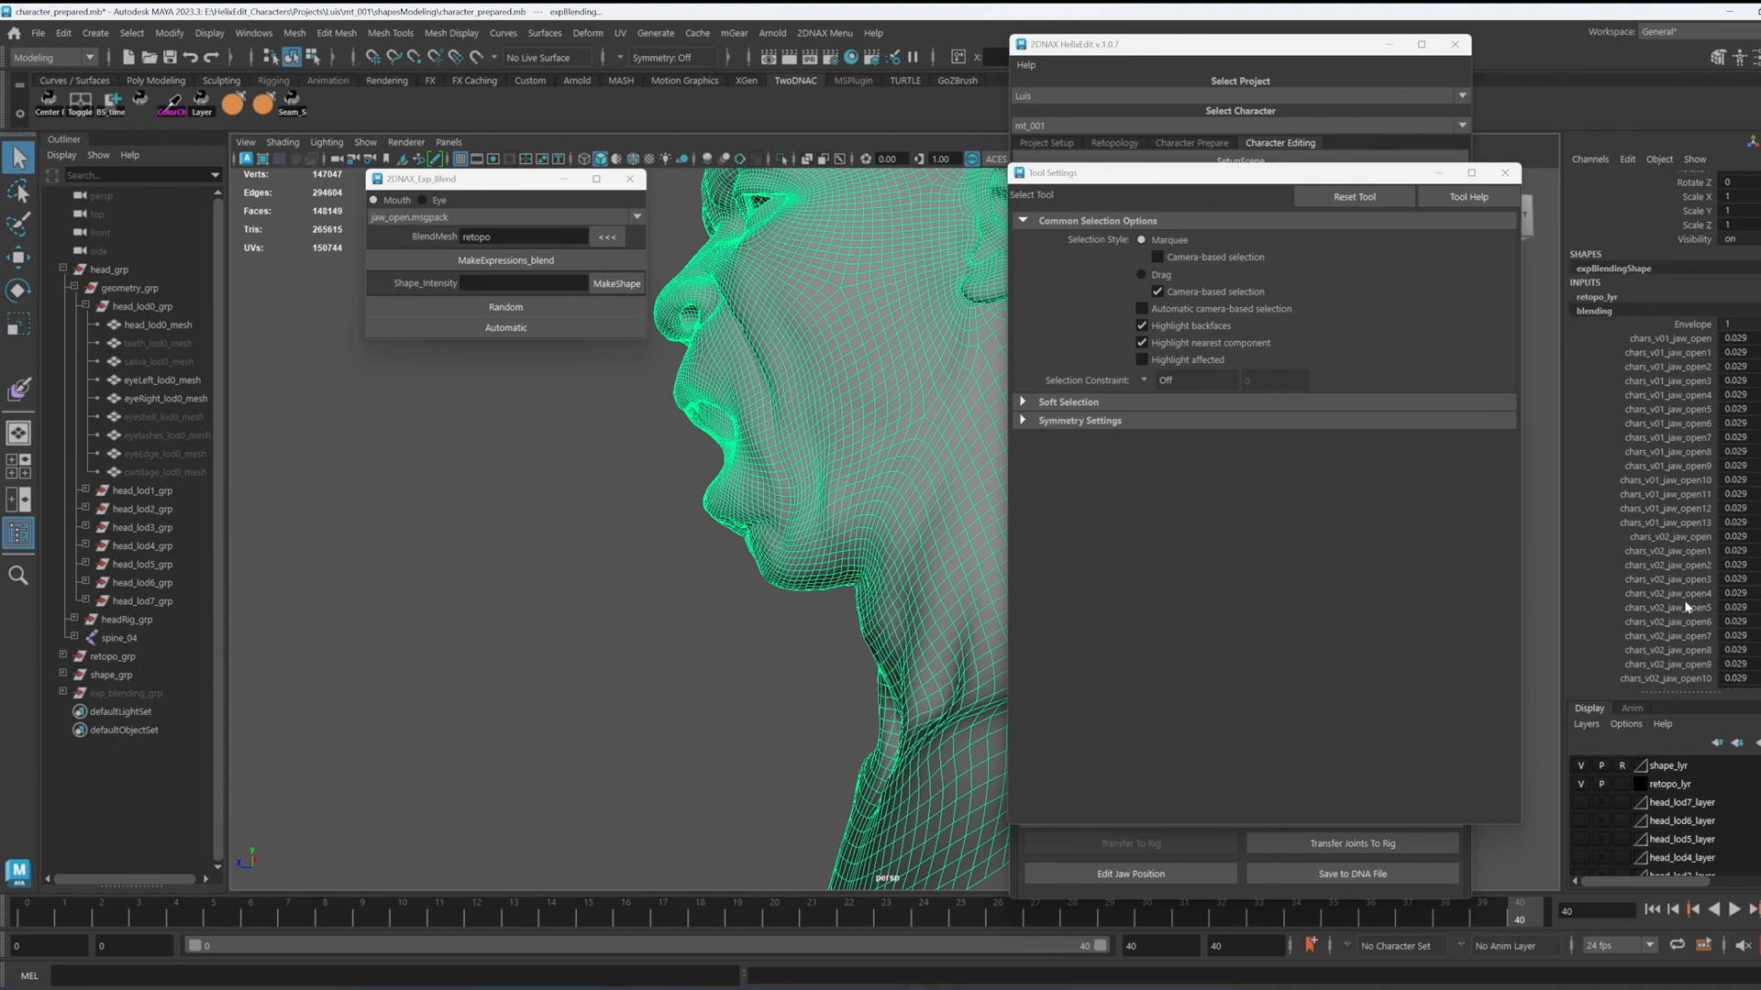
pyautogui.click(517, 312)
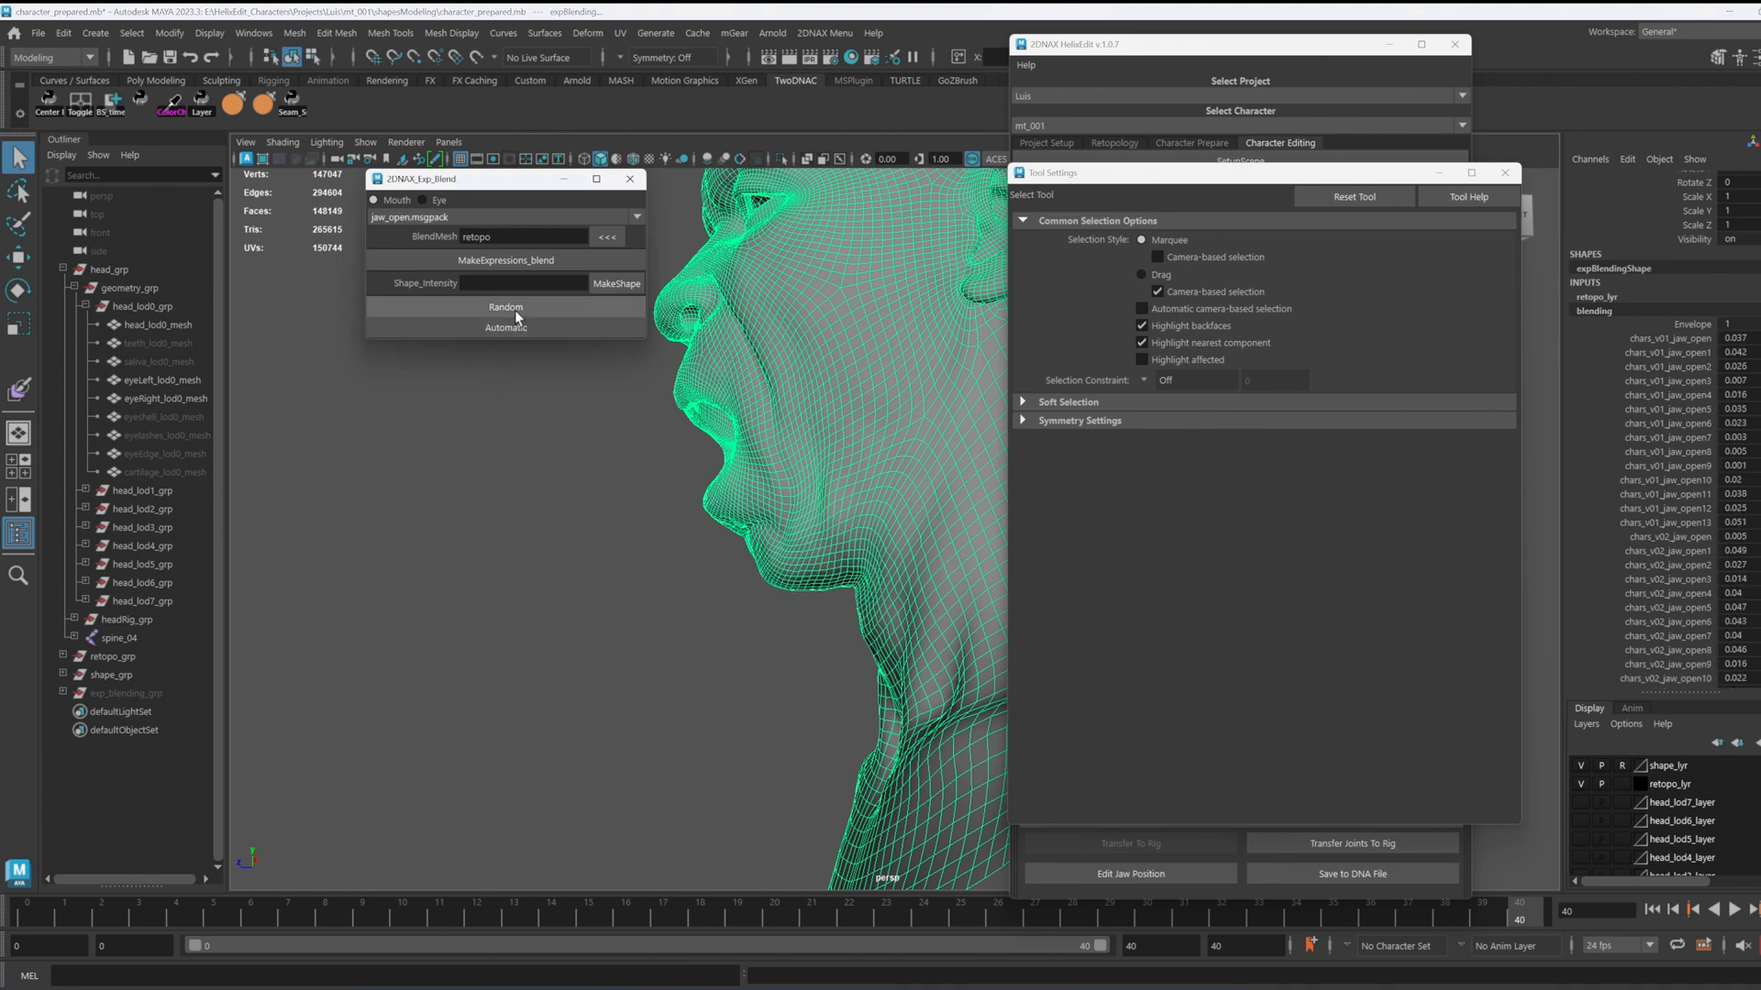
# Step: Randomize the jaw_open target weights again, even them out with Automatic, and view the open jaw from the side
pyautogui.click(515, 310)
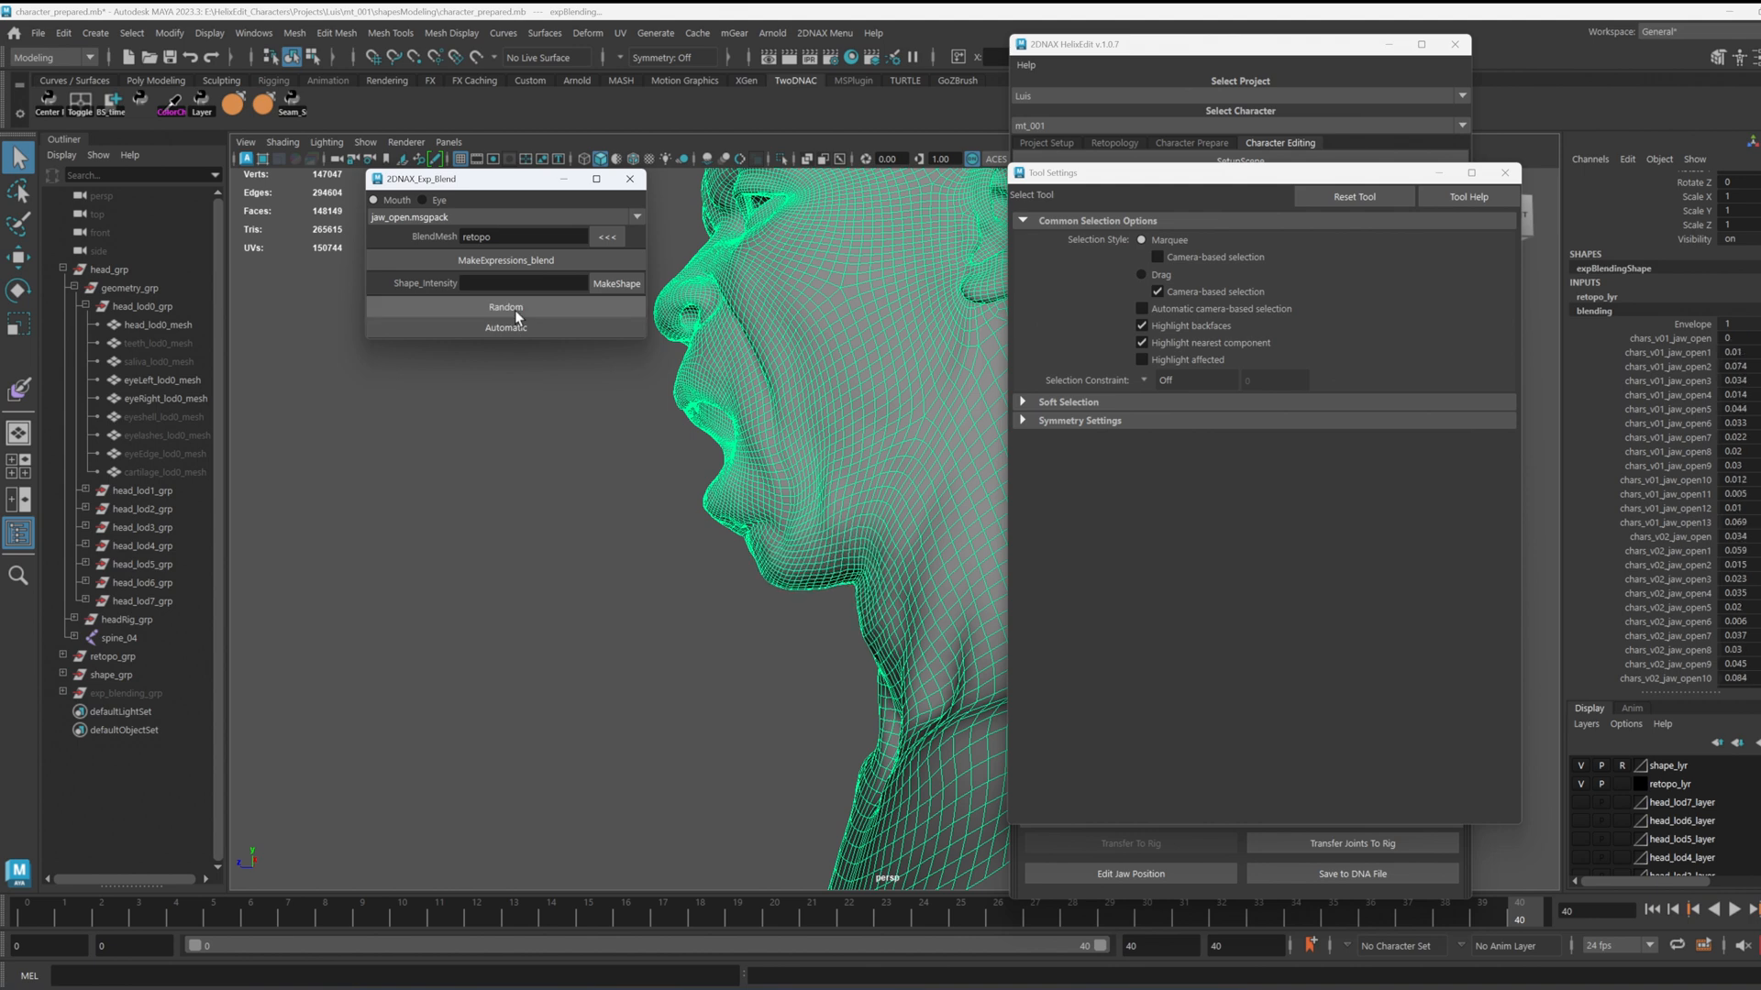
pyautogui.click(515, 310)
pyautogui.click(515, 327)
pyautogui.click(523, 283)
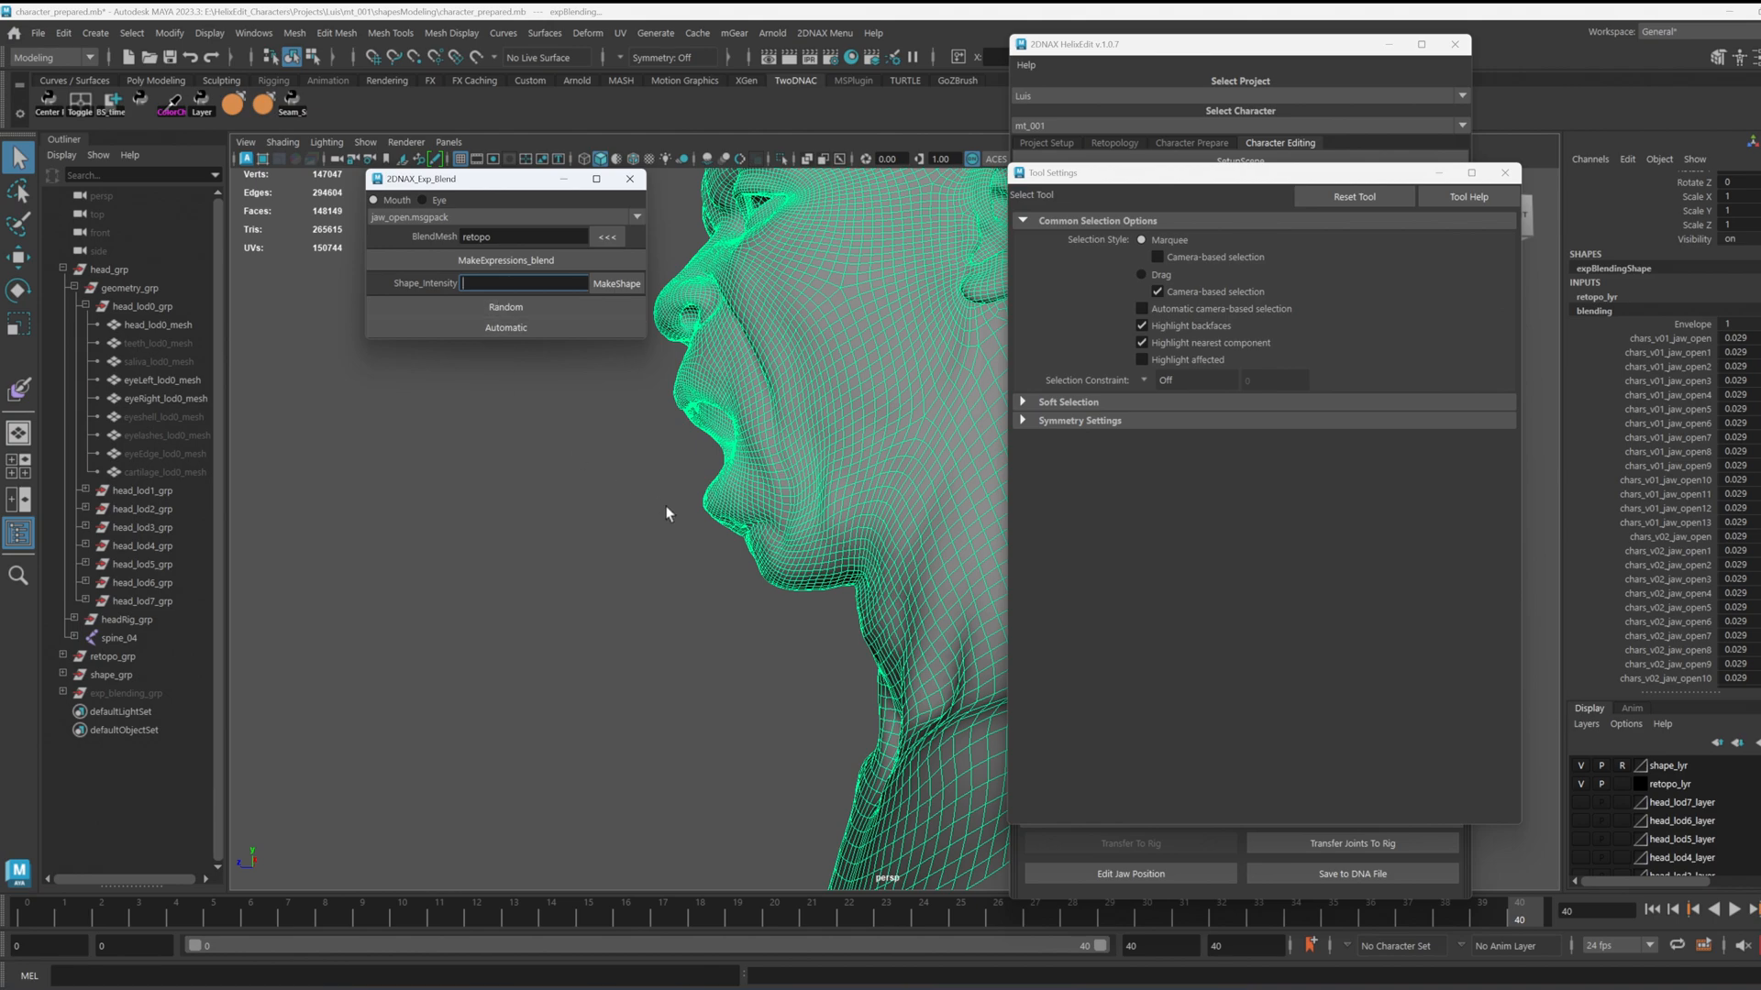
pyautogui.keyDown('alt'); pyautogui.moveTo(666, 513); pyautogui.dragTo(711, 504); pyautogui.keyUp('alt')
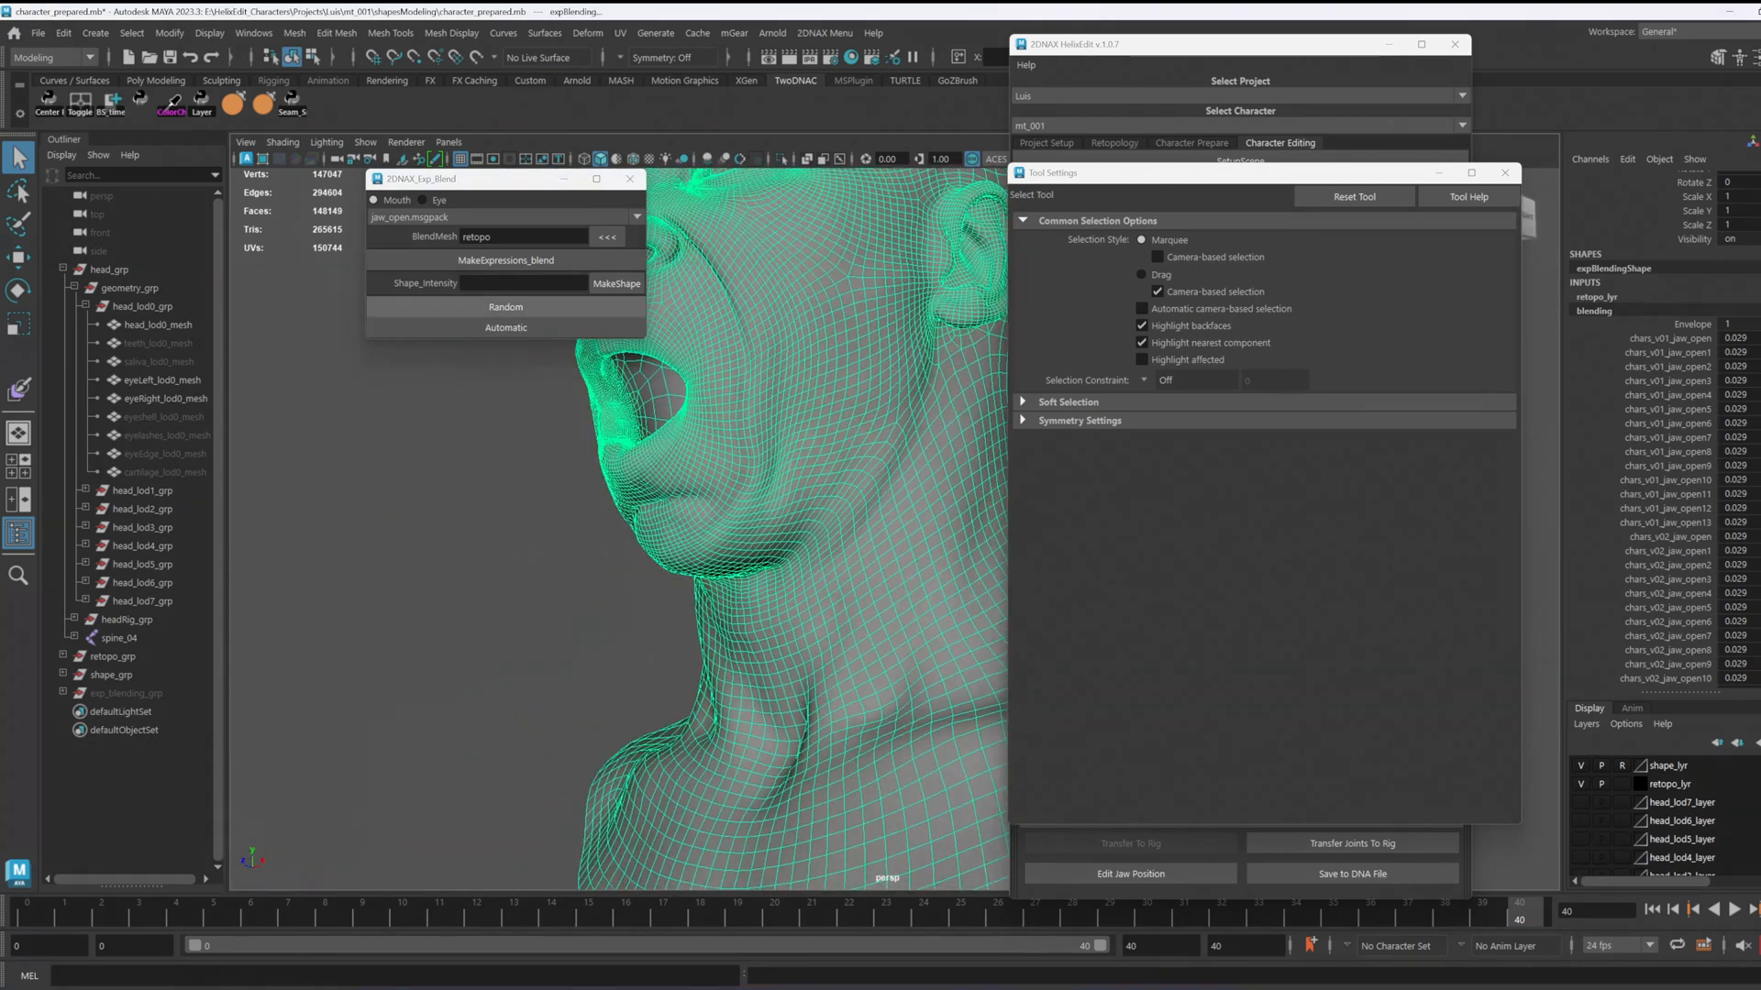
# Step: Try uniform shape intensities of 0.2 and 1 on all jaw_open targets and inspect the blended head
pyautogui.click(523, 284)
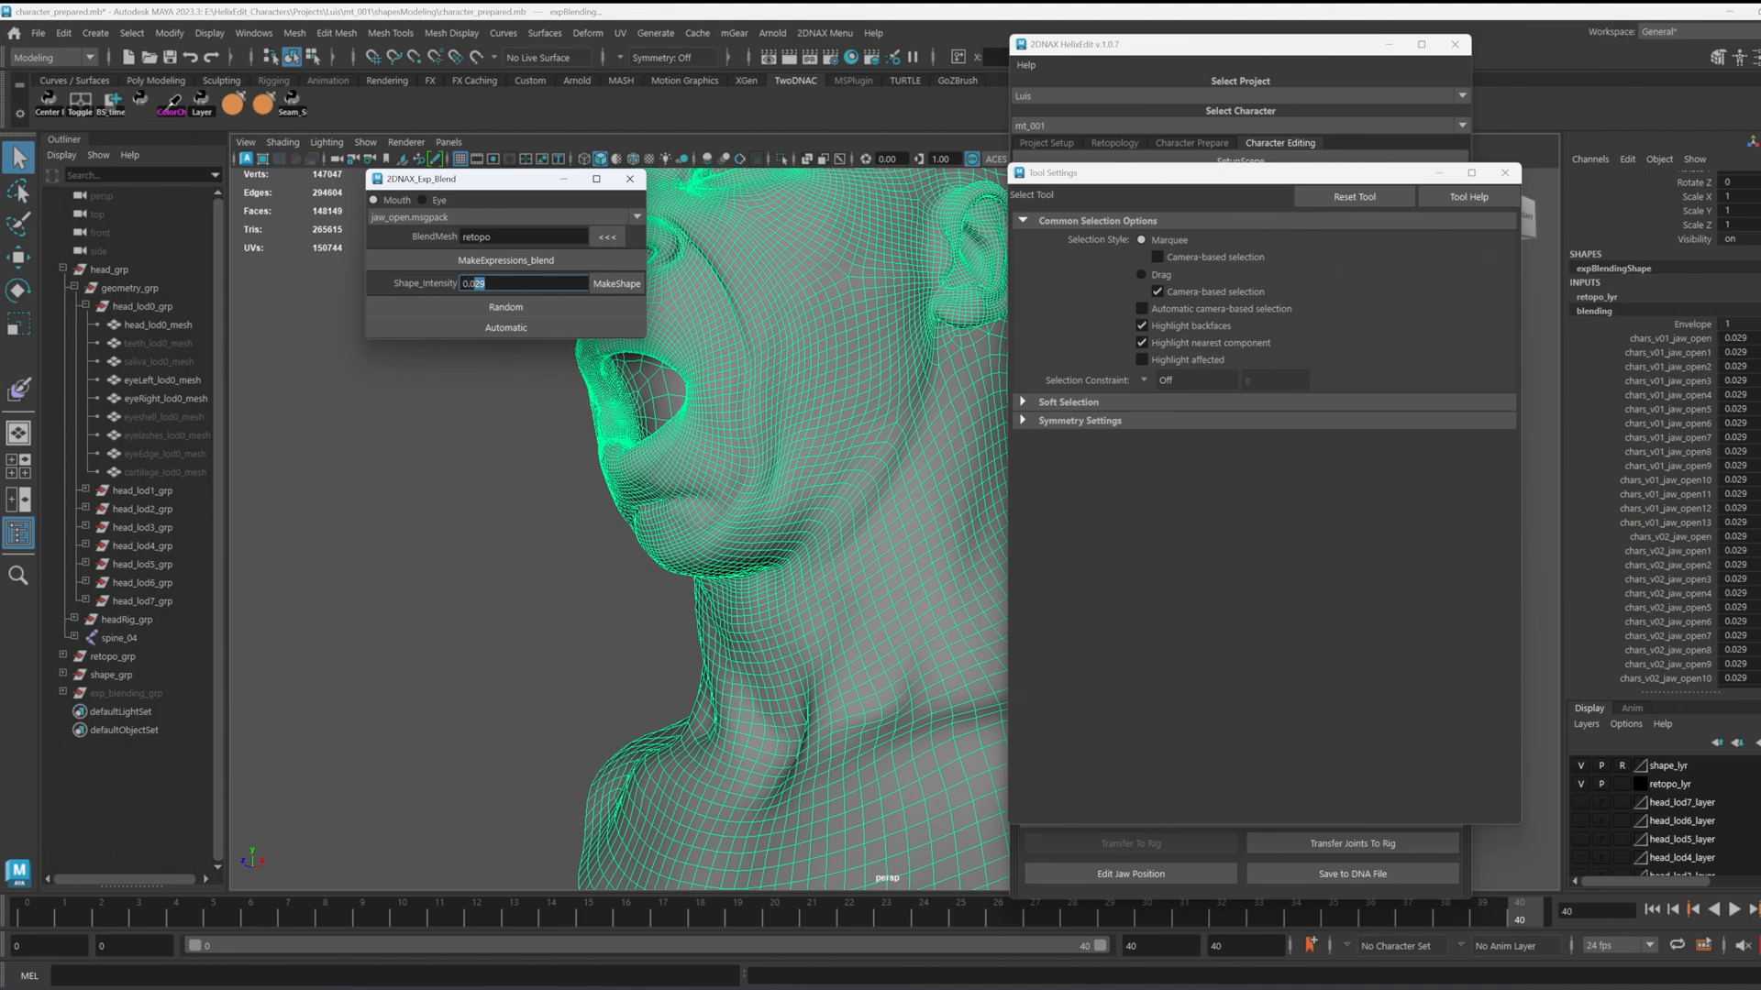
pyautogui.write('1')
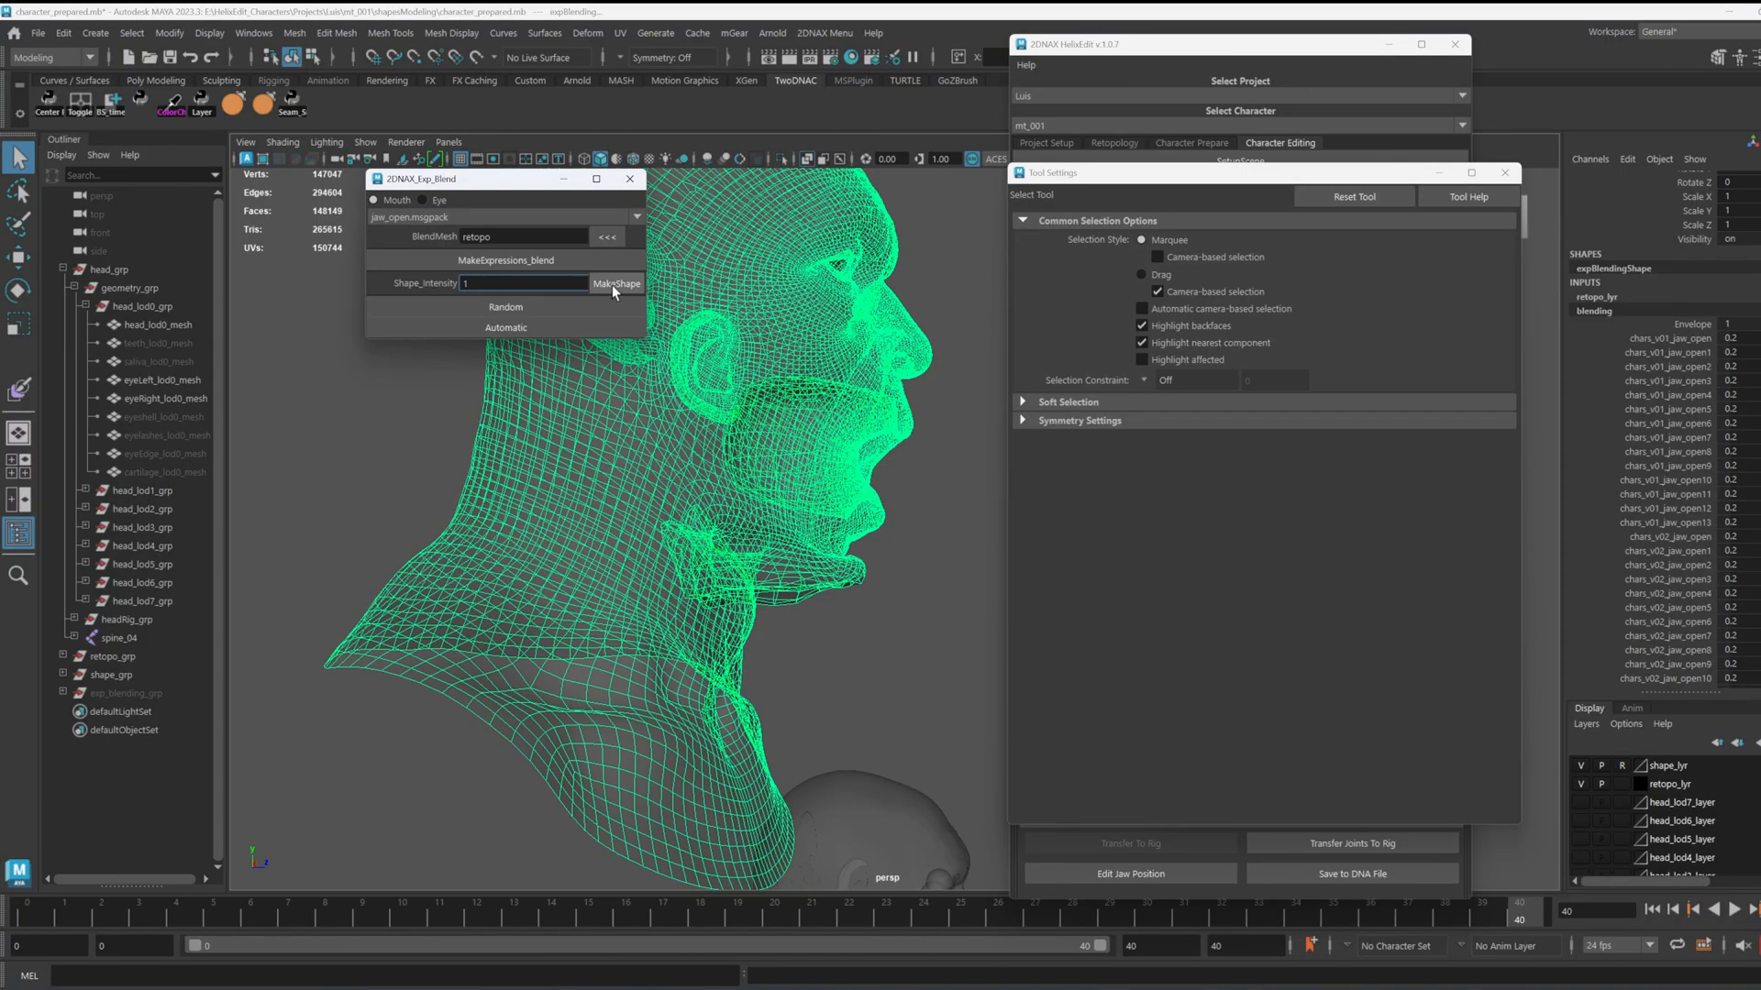
pyautogui.click(615, 290)
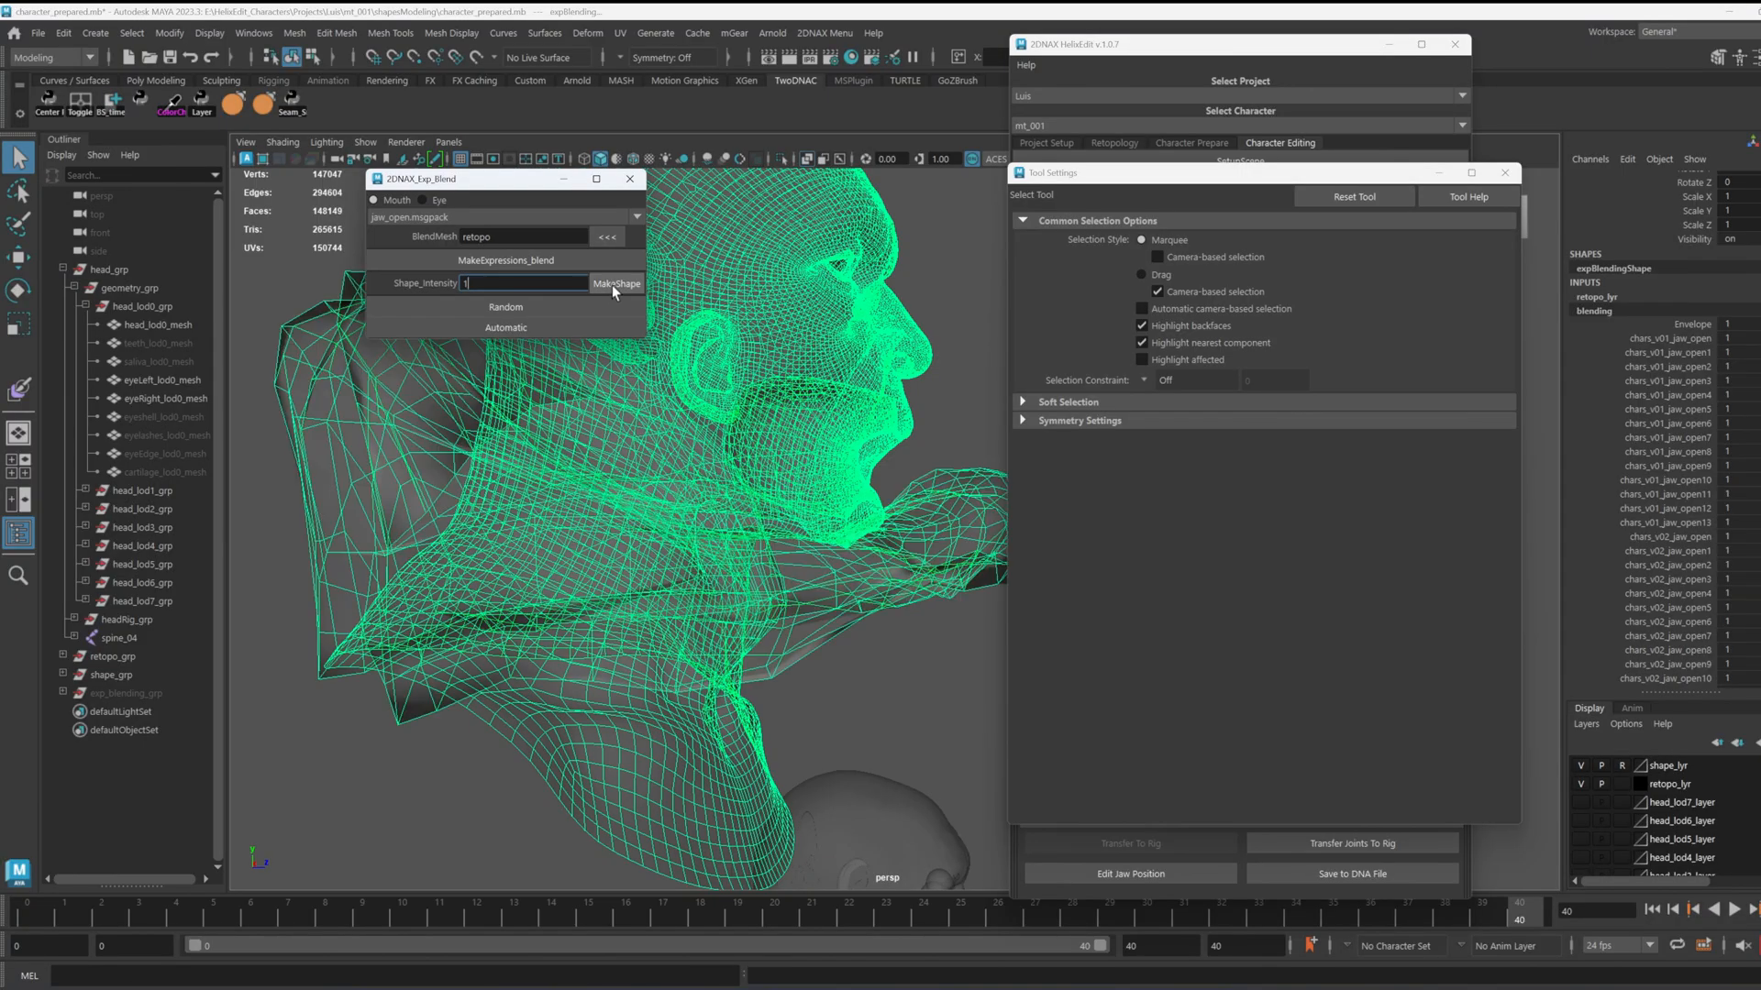
pyautogui.scroll(-5, 779, 612)
pyautogui.keyDown('alt'); pyautogui.moveTo(779, 587); pyautogui.dragTo(774, 309); pyautogui.keyUp('alt')
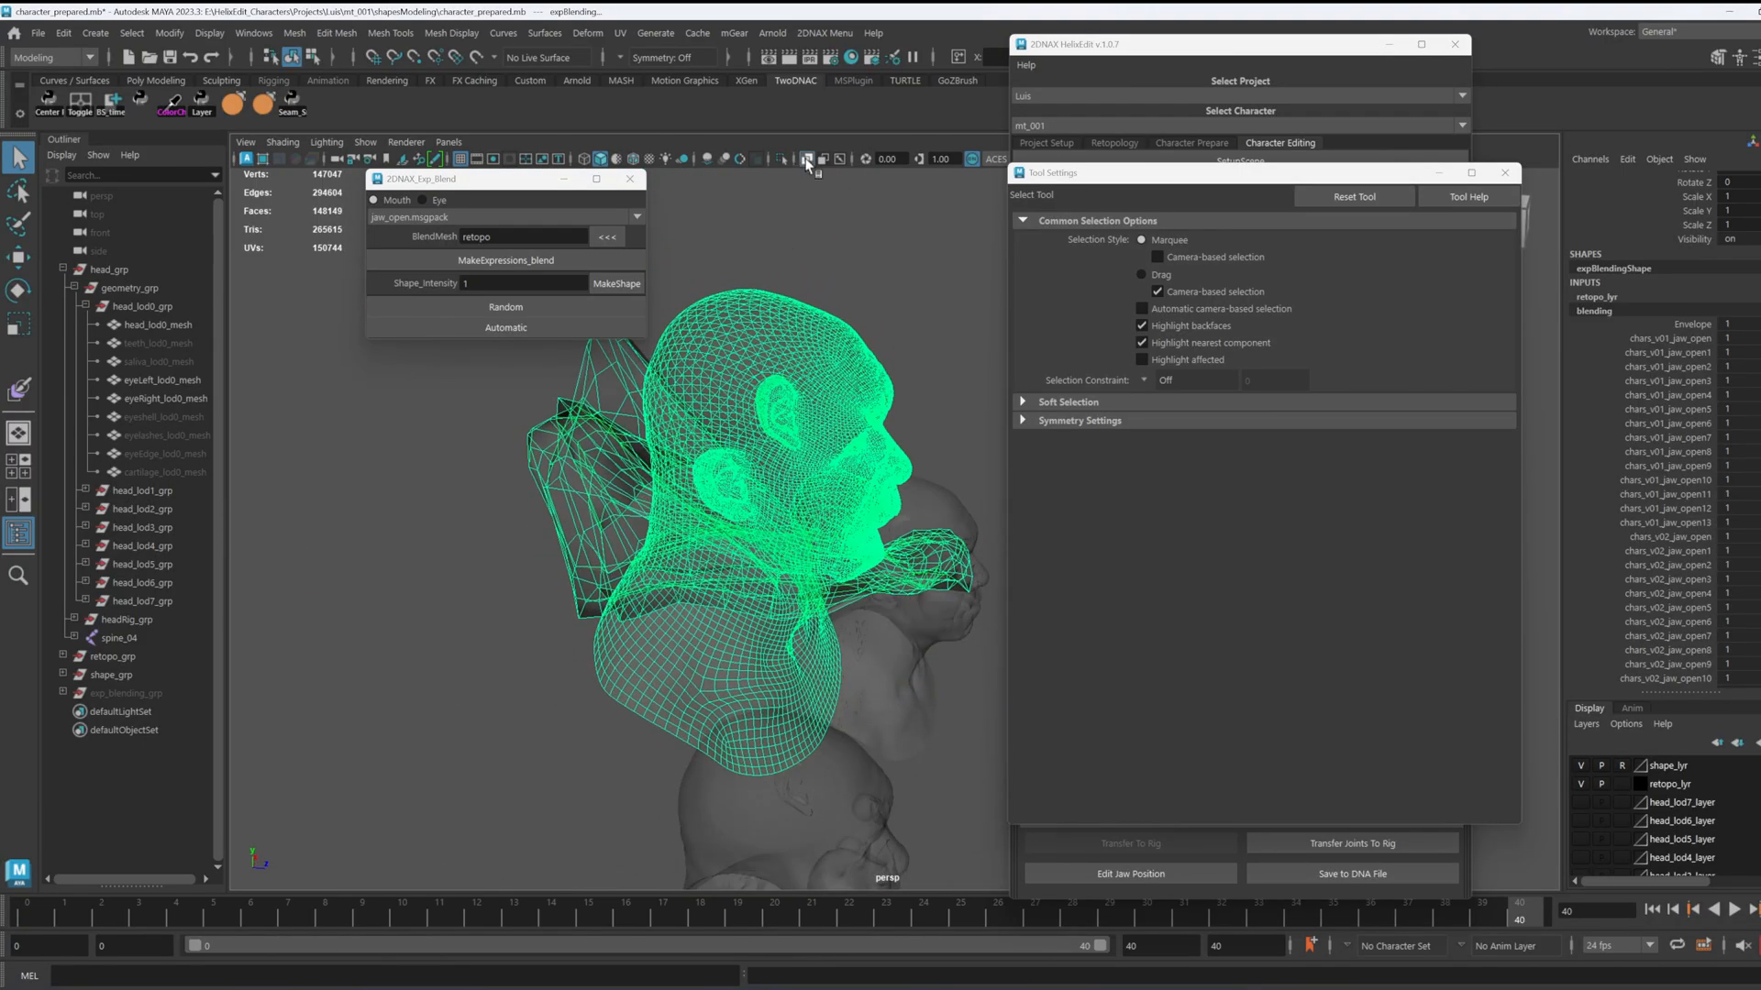
pyautogui.keyDown('alt'); pyautogui.moveTo(927, 555); pyautogui.dragTo(892, 523); pyautogui.keyUp('alt')
# Step: Reset all target weights with shape intensity 0, and set v01 targets jaw_open6 to 0.2, jaw_open7 to 0.4 and jaw_open8 to 0.5
pyautogui.click(465, 283)
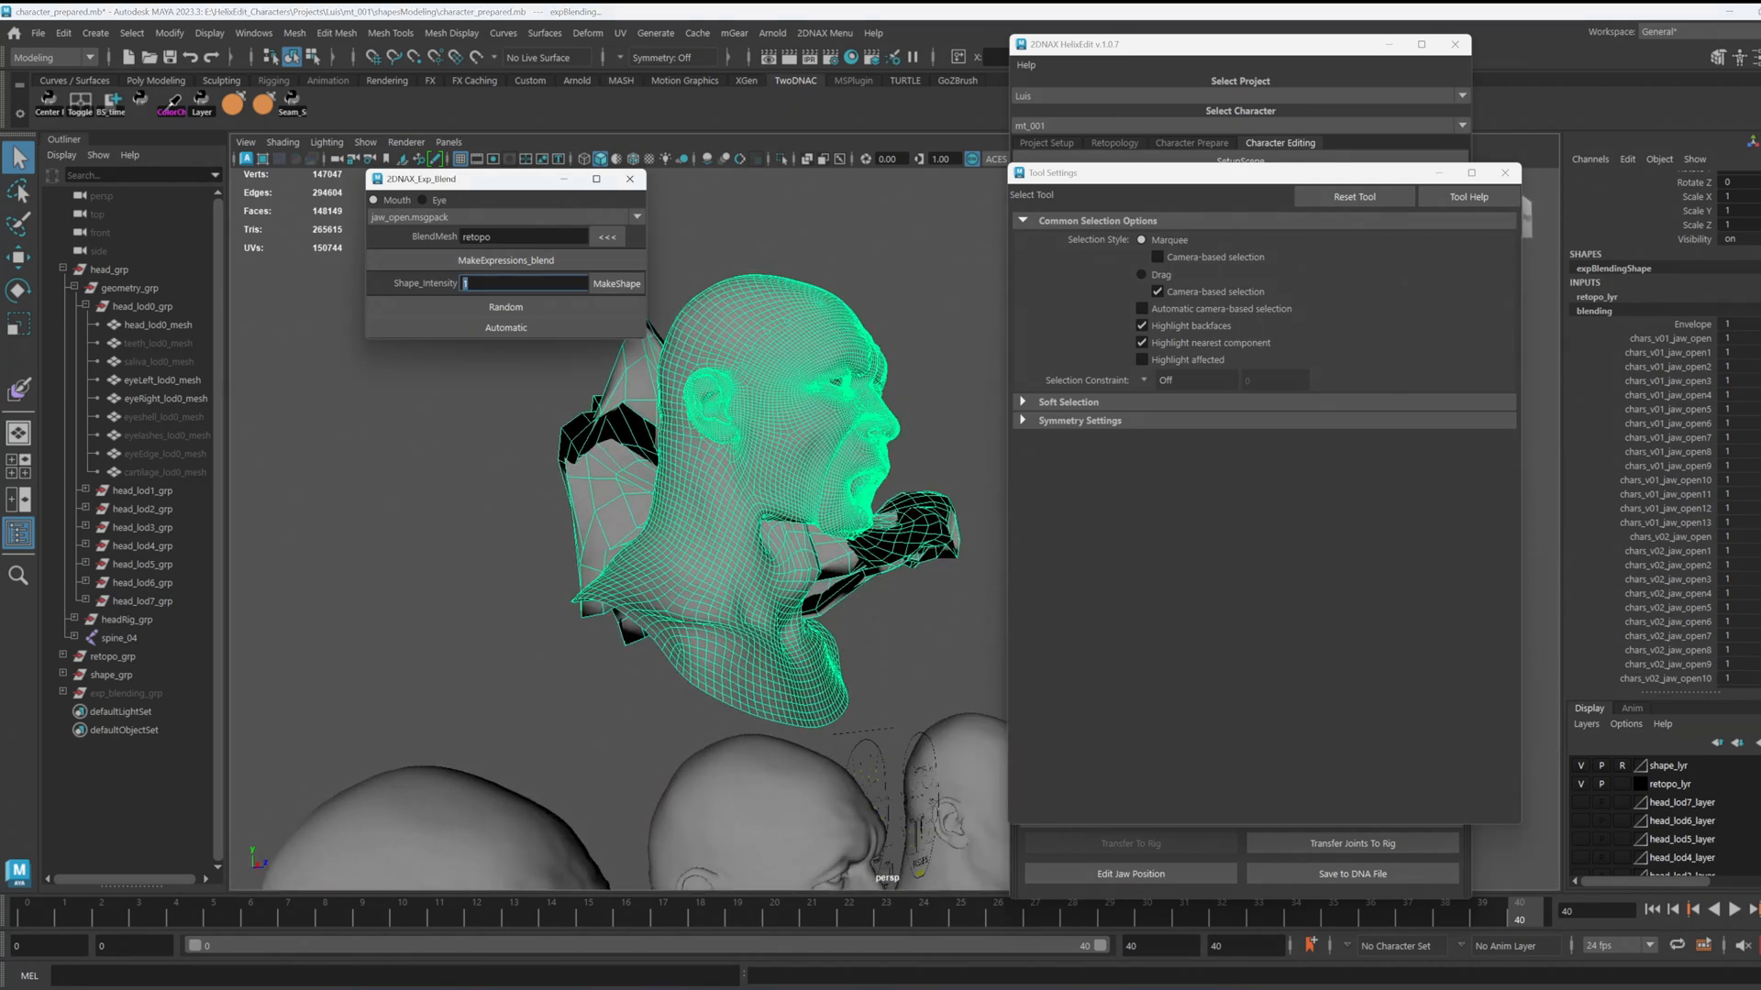
pyautogui.click(615, 285)
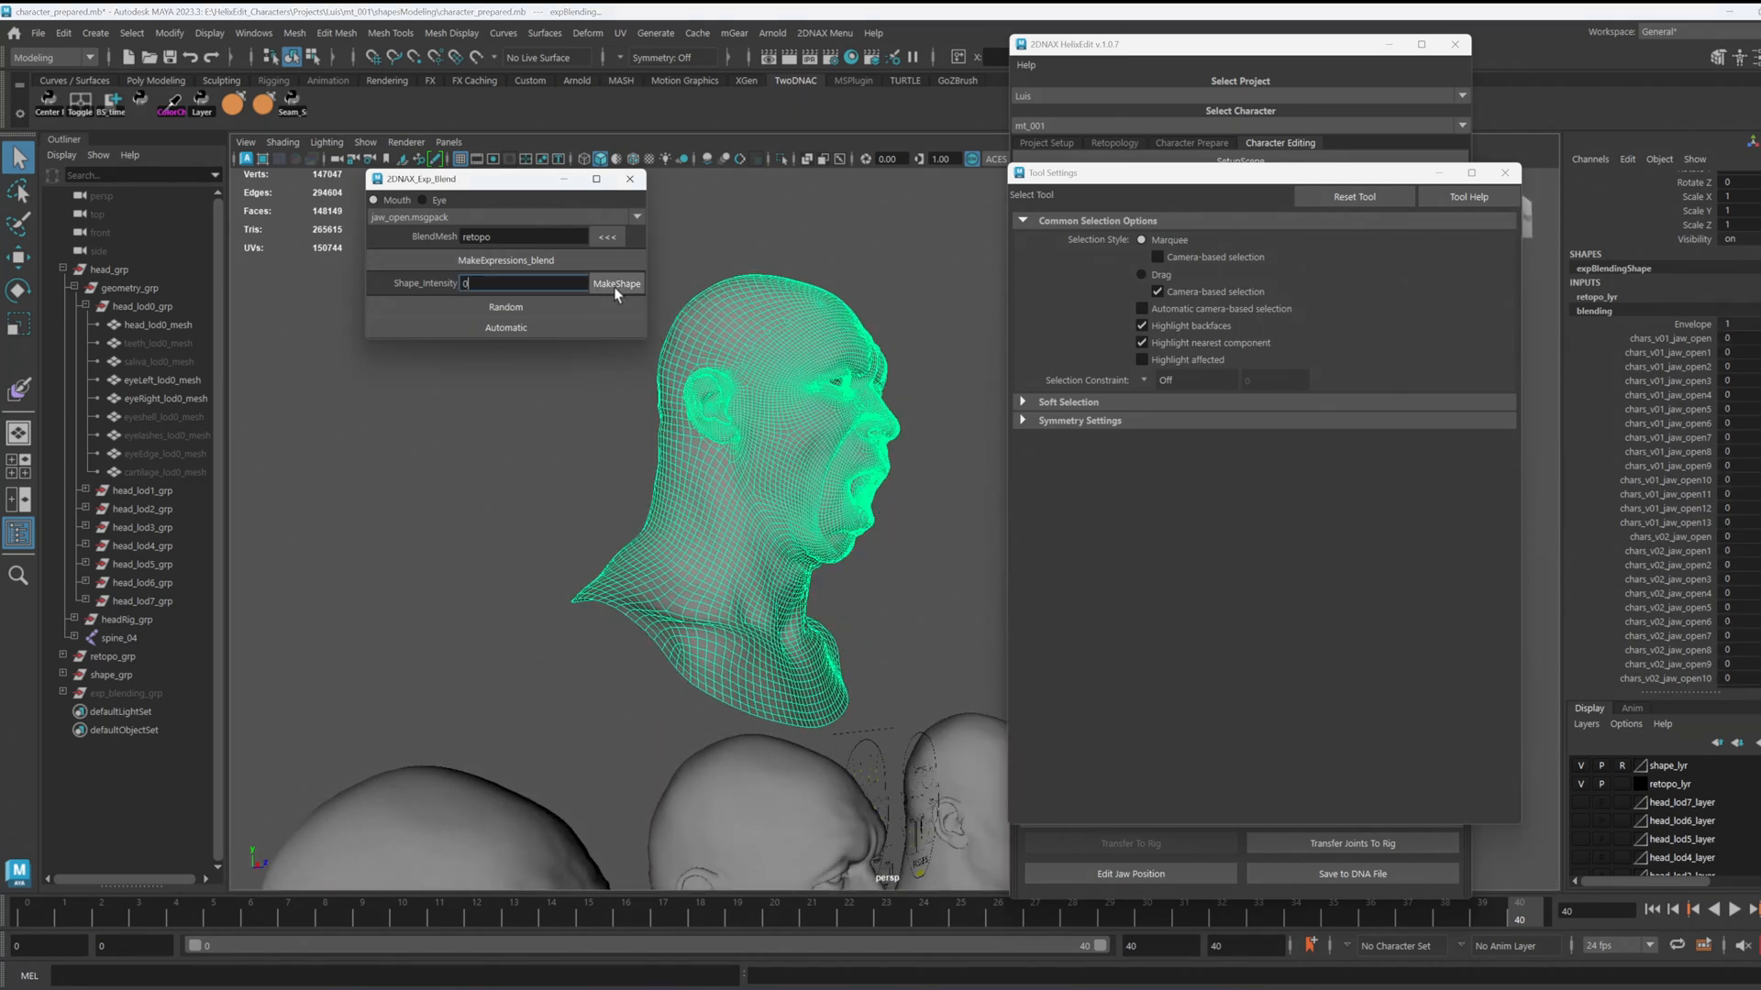
pyautogui.keyDown('alt'); pyautogui.moveTo(826, 552); pyautogui.dragTo(707, 409); pyautogui.keyUp('alt')
pyautogui.scroll(5, 679, 477)
pyautogui.keyDown('alt'); pyautogui.moveTo(641, 542); pyautogui.dragTo(633, 518); pyautogui.keyUp('alt')
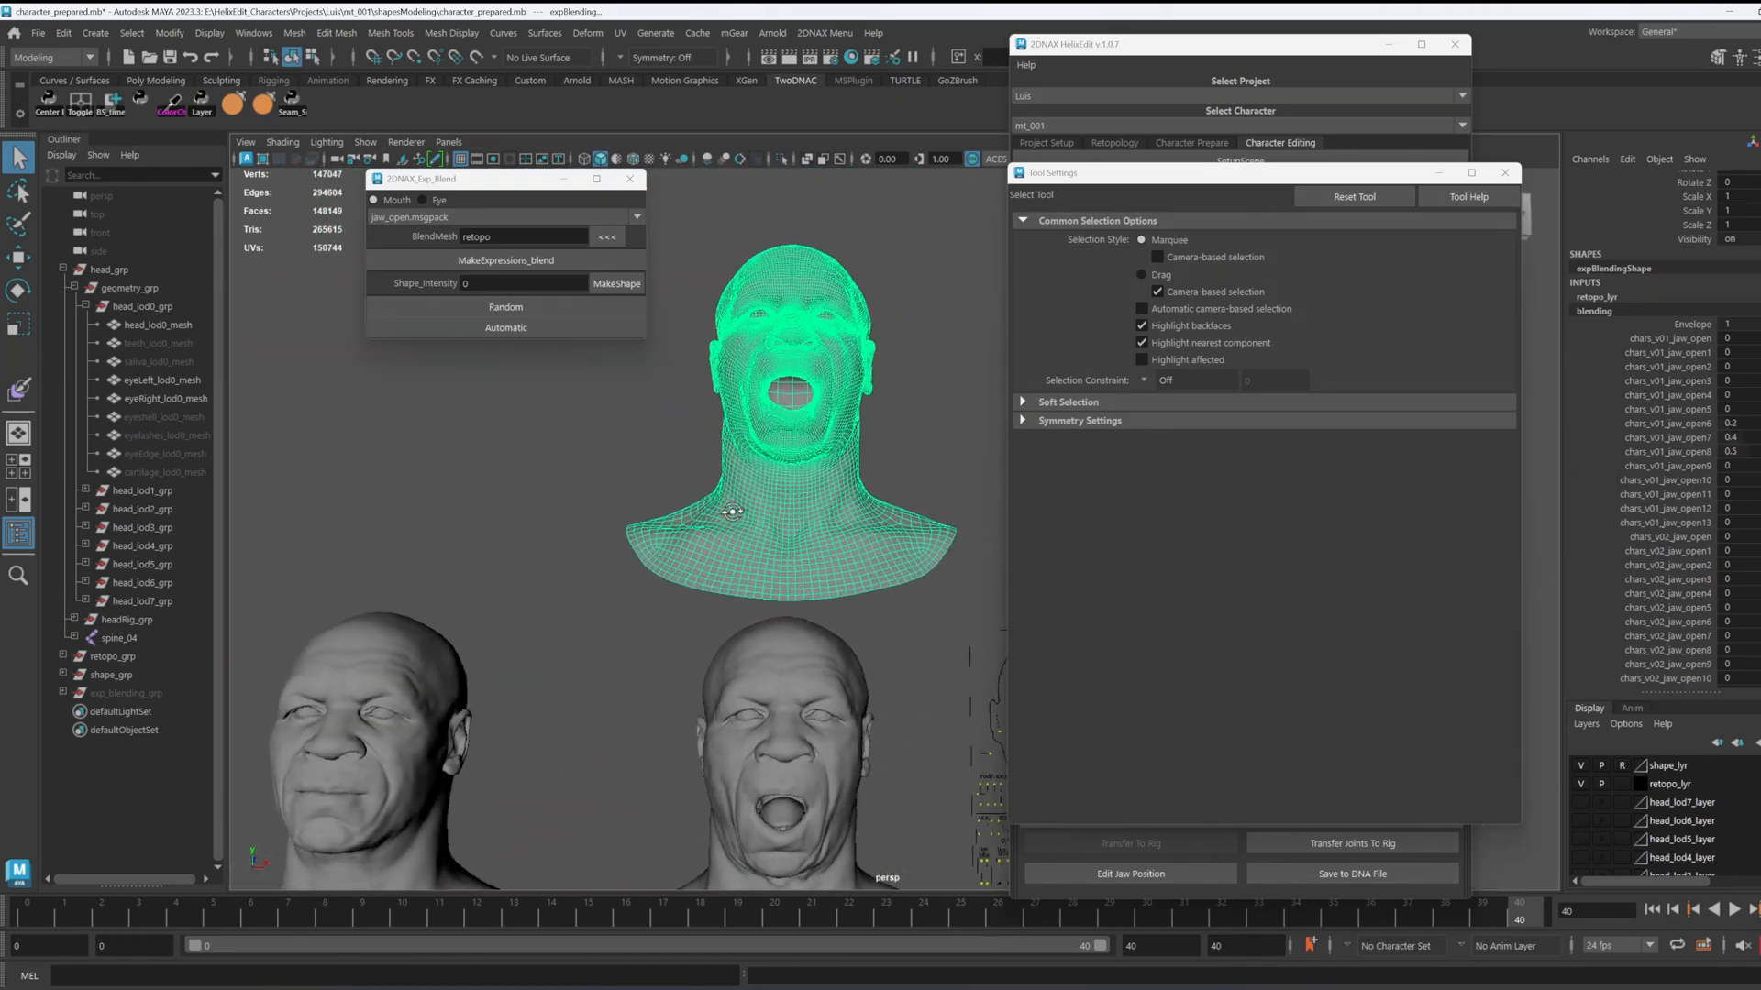
# Step: Create a blend shape that drives the retopo head with the blended jaw_open head as its target
pyautogui.click(778, 509)
pyautogui.keyDown('alt'); pyautogui.moveTo(778, 509); pyautogui.dragTo(775, 417, button='middle'); pyautogui.keyUp('alt')
pyautogui.keyDown('shift'); pyautogui.click(798, 646); pyautogui.keyUp('shift')
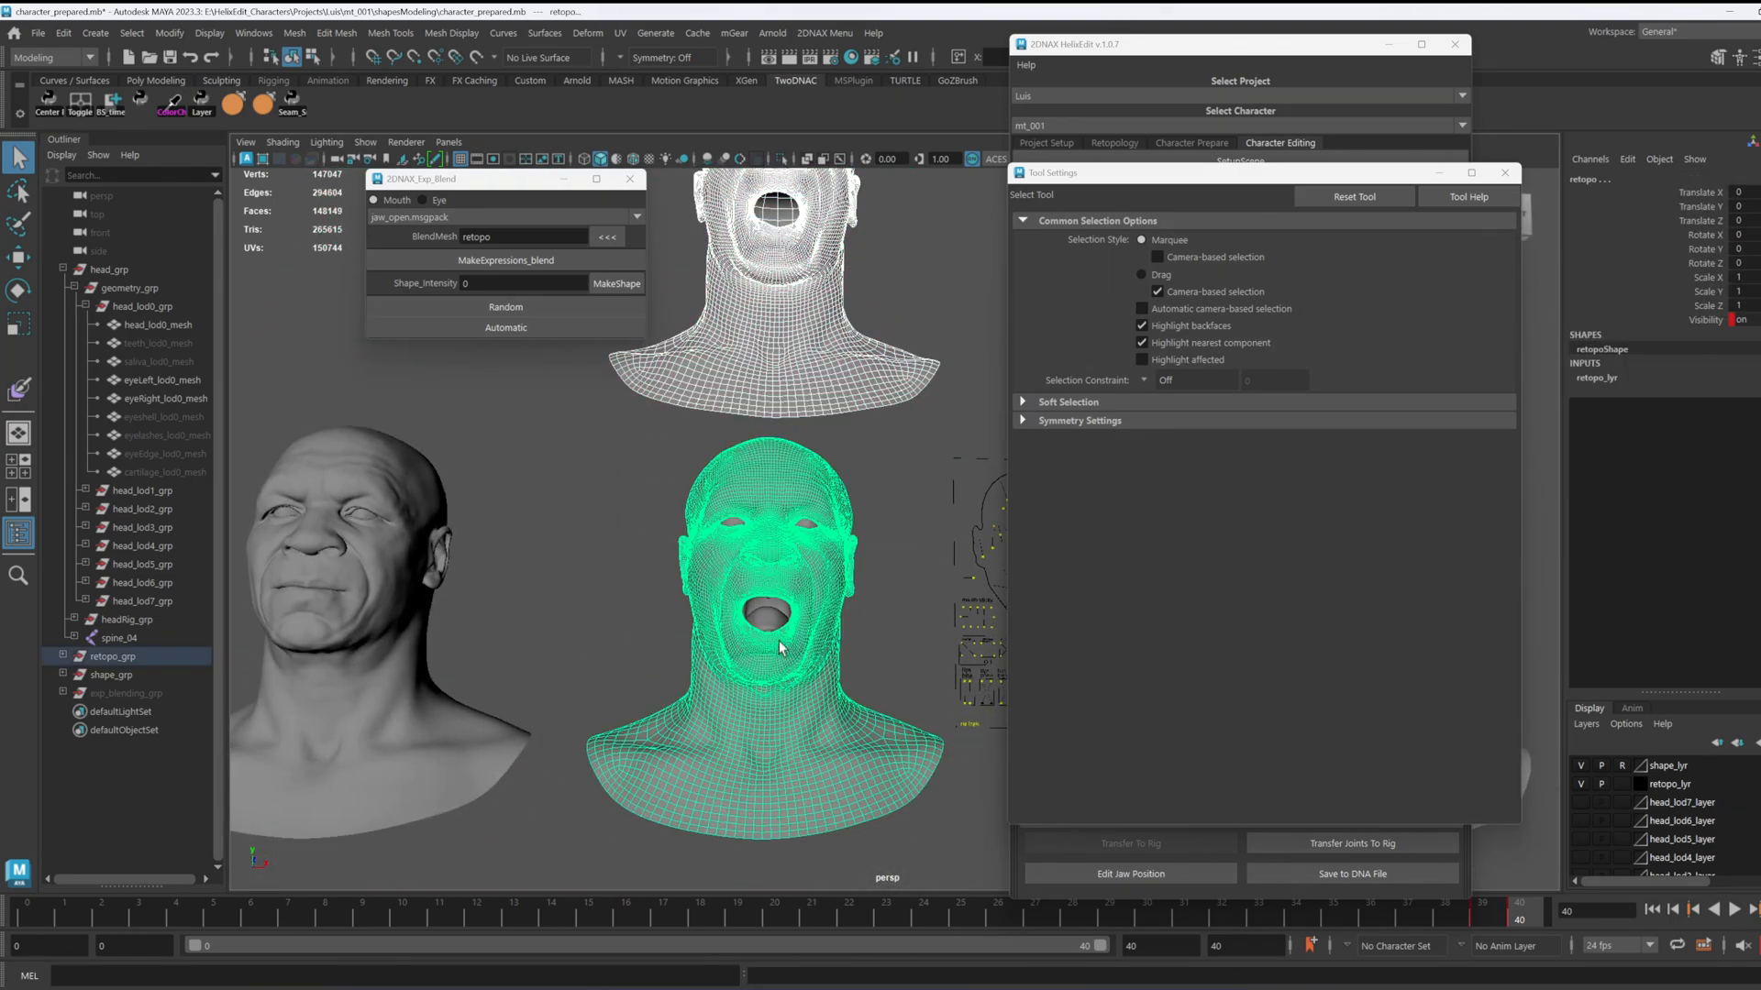
pyautogui.click(652, 33)
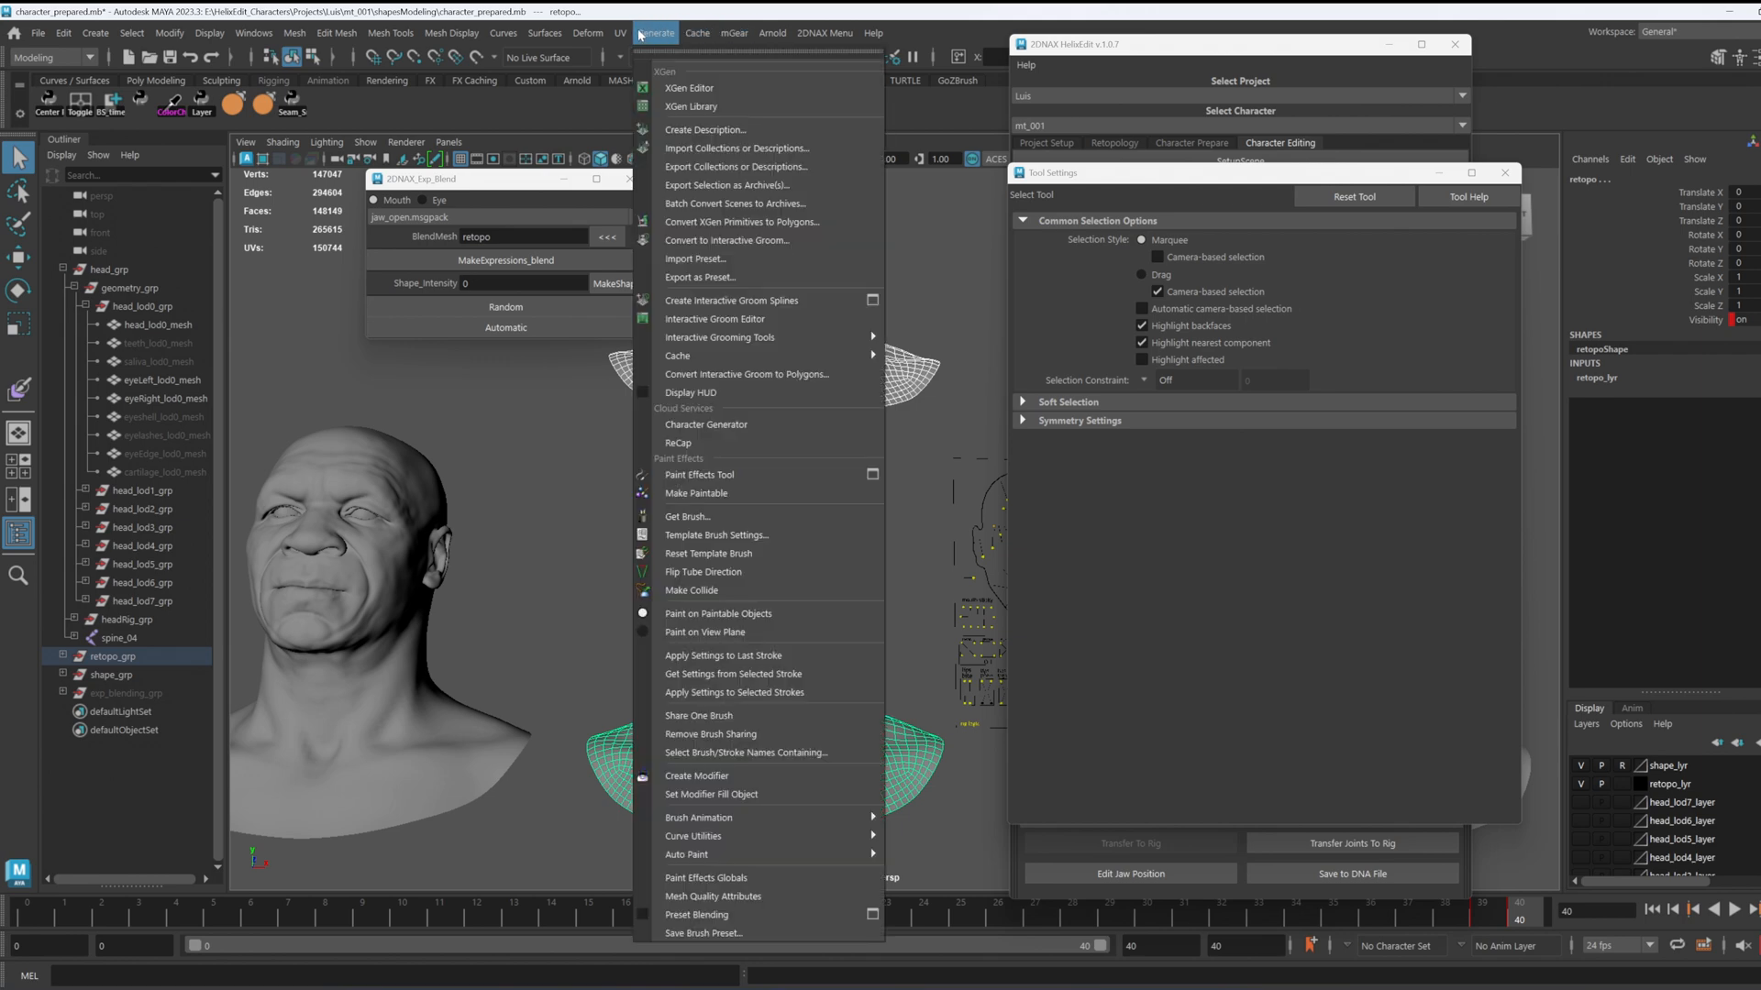
pyautogui.moveTo(586, 33)
pyautogui.click(639, 83)
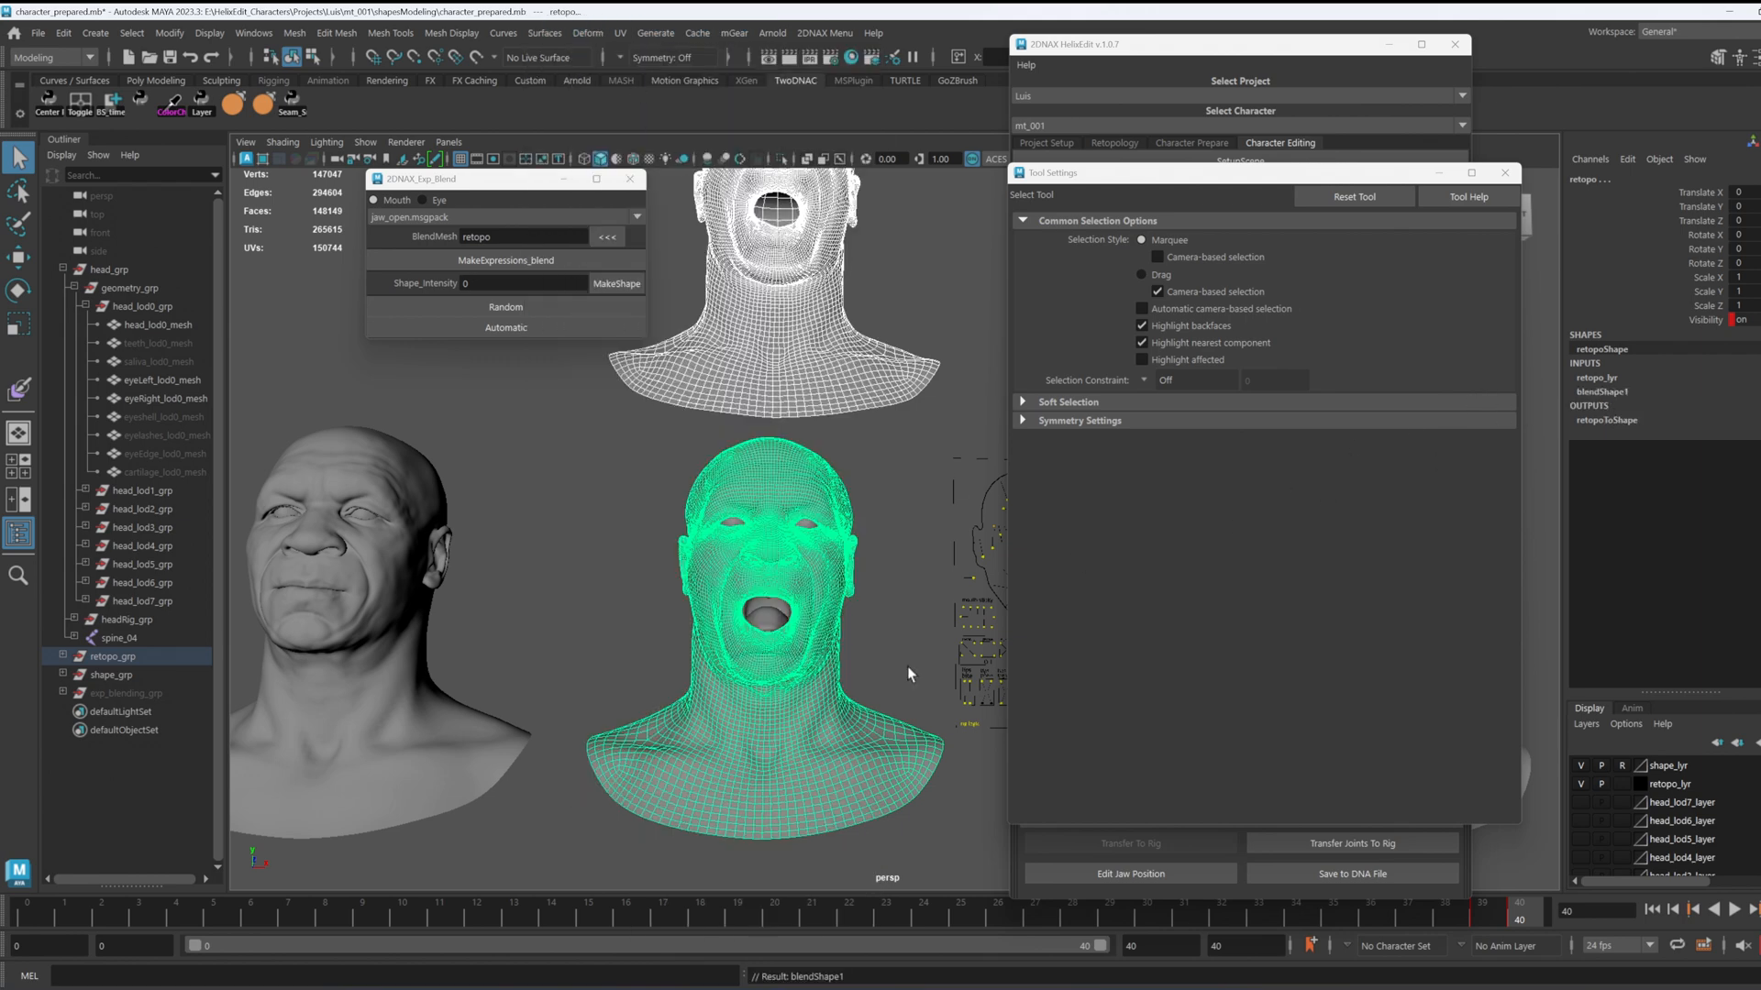
# Step: Set the expBlending weight on the retopo head's new blend shape to 1 and check the jaw and neck from several angles
pyautogui.click(719, 750)
pyautogui.click(1616, 393)
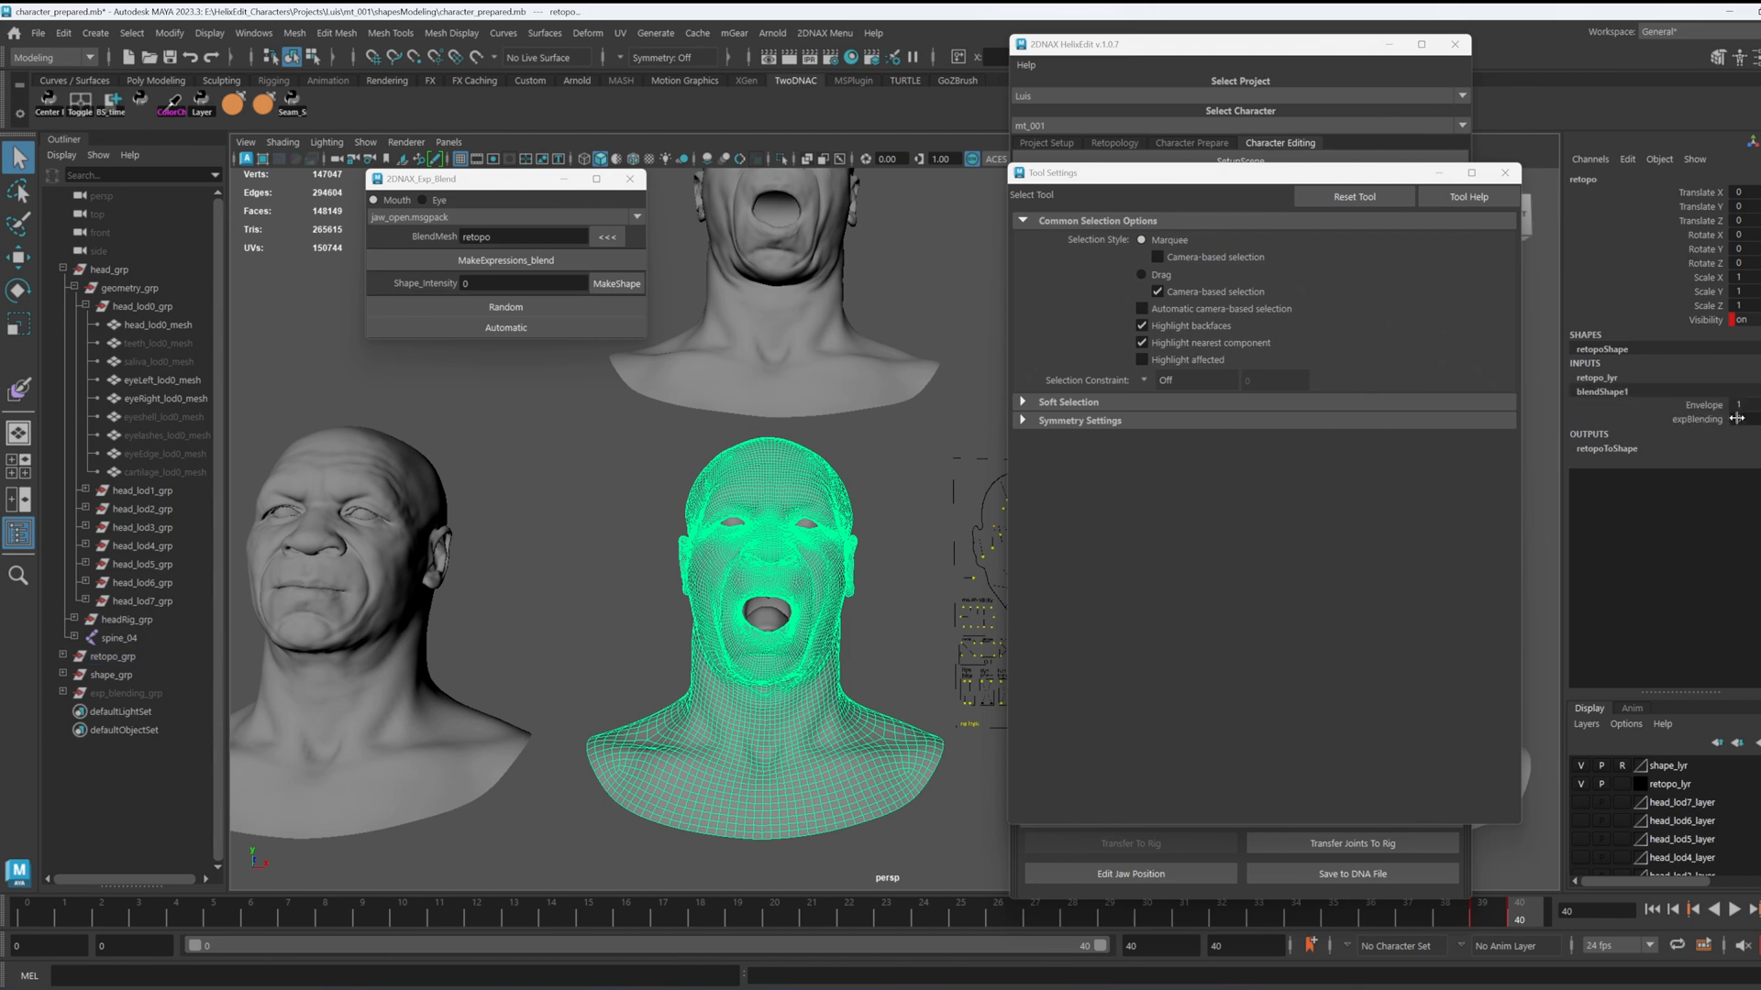
pyautogui.moveTo(623, 643); pyautogui.dragTo(654, 644, button='middle')
pyautogui.keyDown('alt'); pyautogui.moveTo(655, 643); pyautogui.dragTo(706, 483, button='middle'); pyautogui.keyUp('alt')
pyautogui.keyDown('alt'); pyautogui.moveTo(706, 483); pyautogui.dragTo(920, 712, button='right'); pyautogui.keyUp('alt')
pyautogui.keyDown('alt'); pyautogui.moveTo(605, 568); pyautogui.dragTo(1370, 510); pyautogui.keyUp('alt')
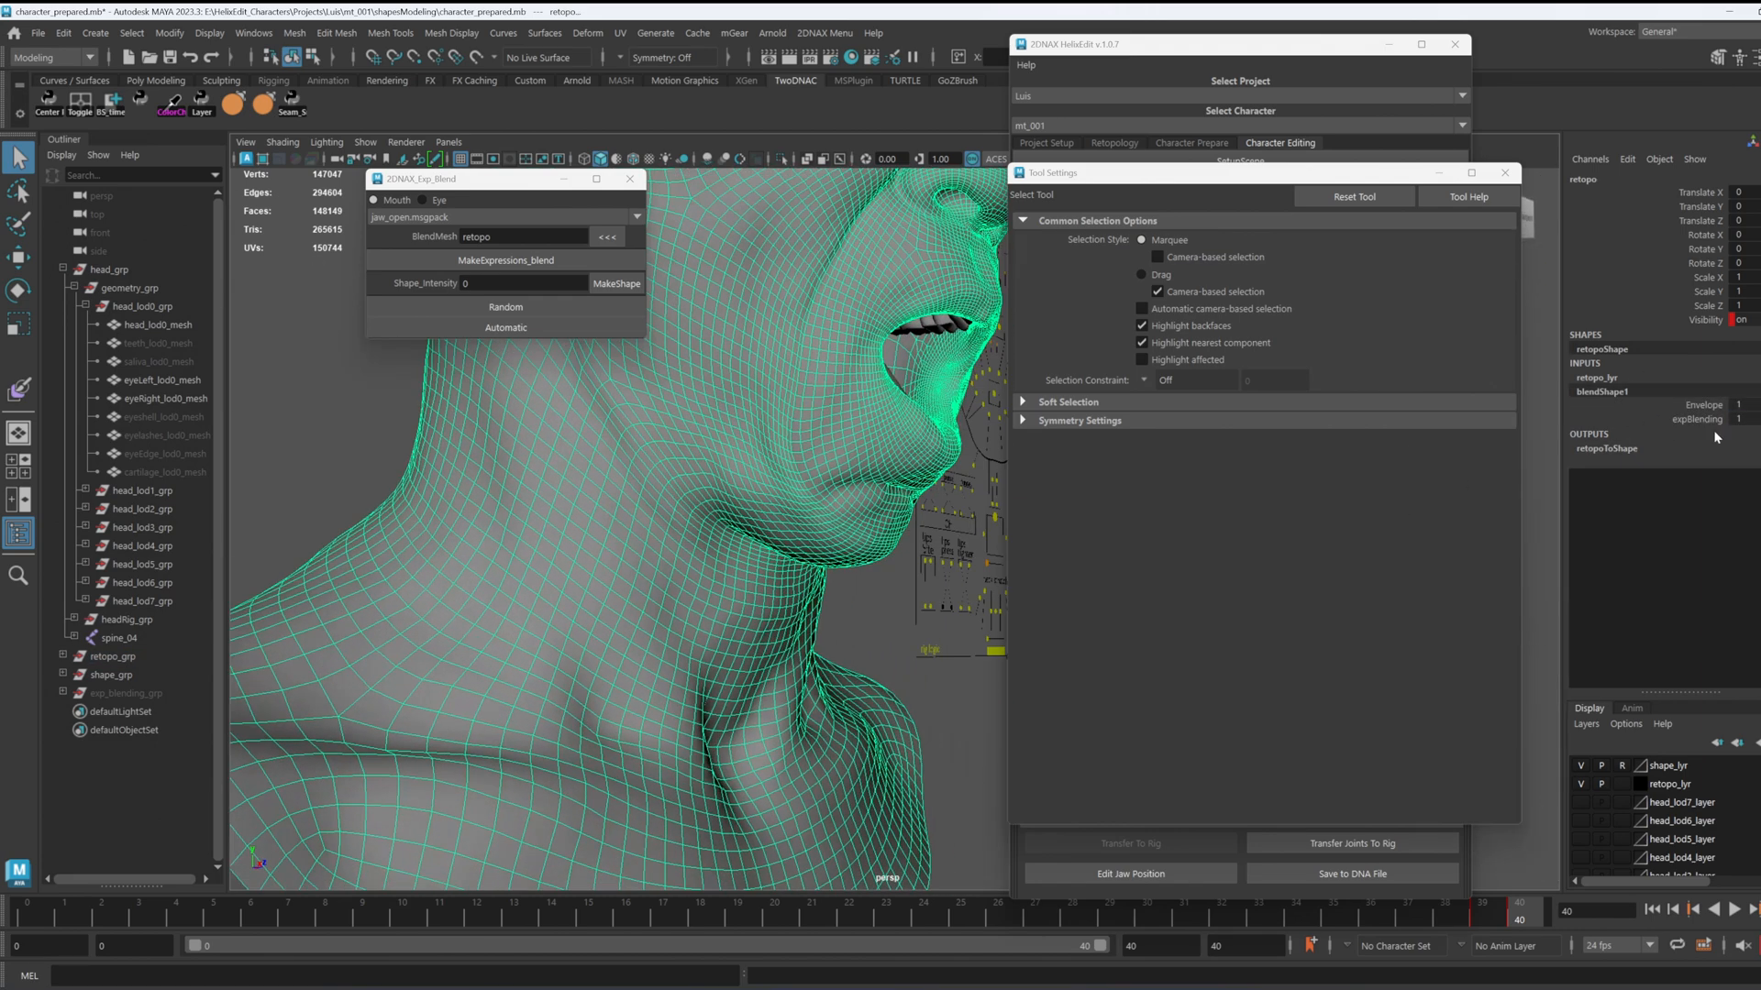
pyautogui.moveTo(1755, 419); pyautogui.dragTo(1760, 419)
pyautogui.keyDown('alt'); pyautogui.moveTo(751, 675); pyautogui.dragTo(633, 560, button='right'); pyautogui.keyUp('alt')
pyautogui.keyDown('alt'); pyautogui.moveTo(972, 505); pyautogui.dragTo(807, 550); pyautogui.keyUp('alt')
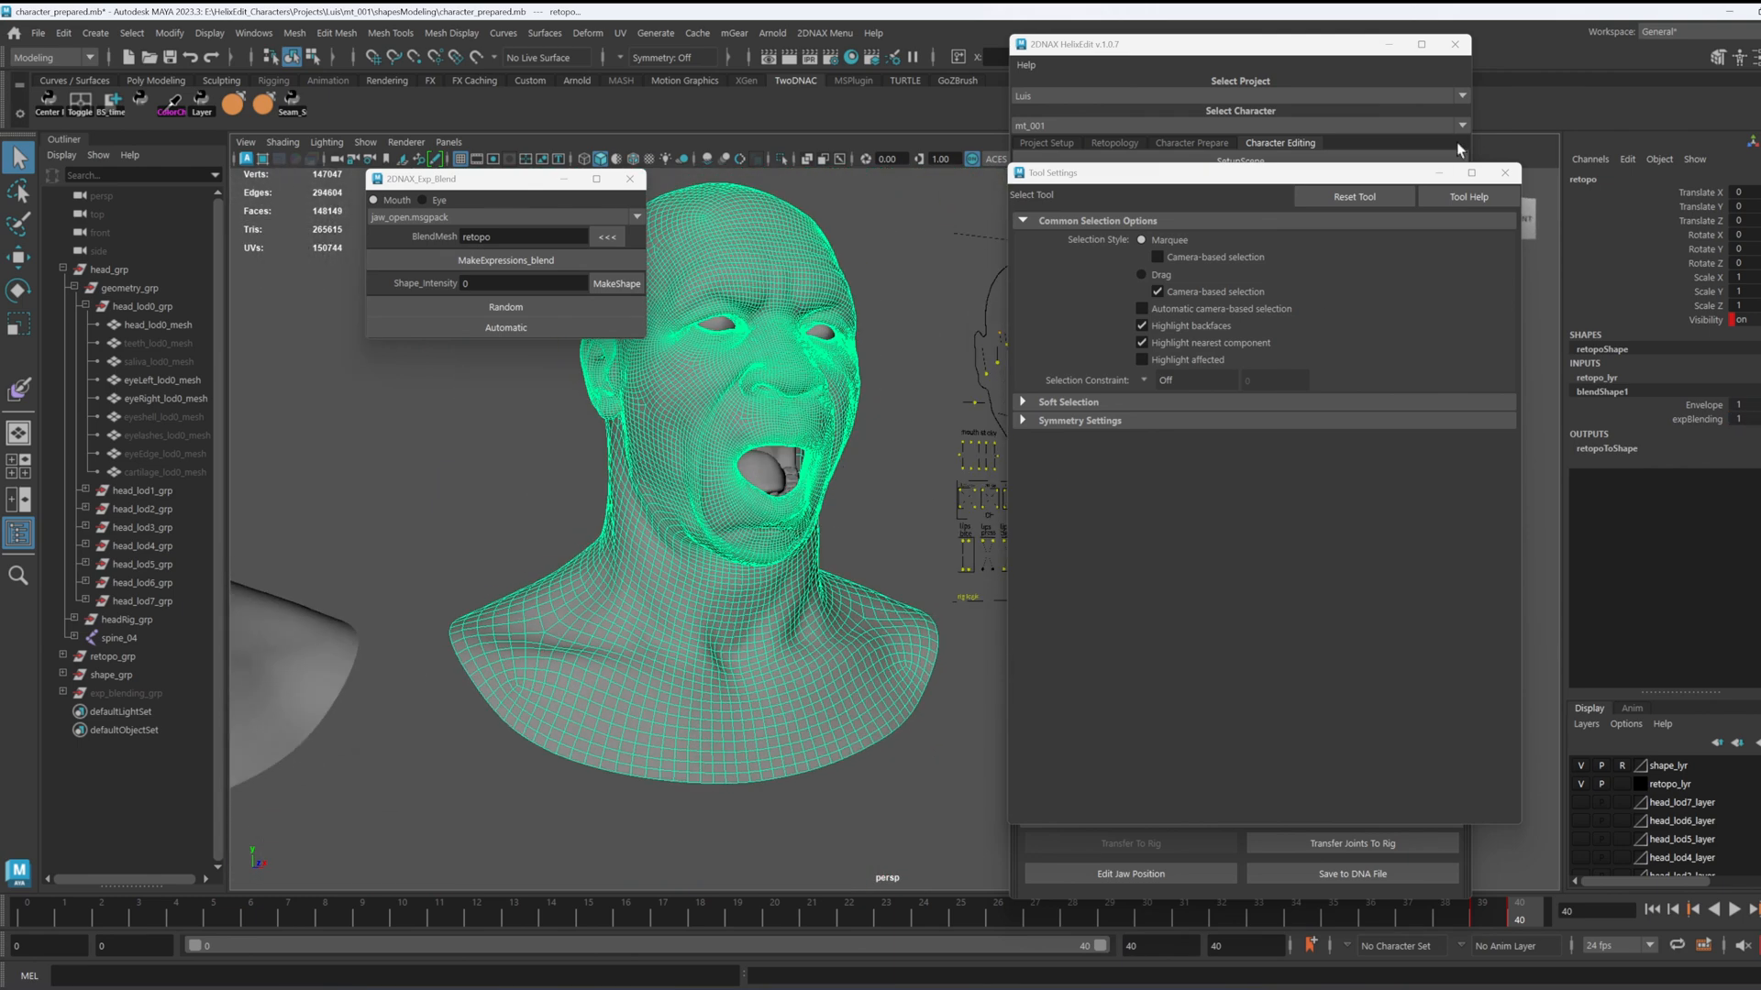
# Step: Close the tool settings, transfer the jaw_open joints to the rig, and scrub the timeline to review the expression
pyautogui.click(1504, 173)
pyautogui.keyDown('alt'); pyautogui.moveTo(854, 618); pyautogui.dragTo(853, 639); pyautogui.keyUp('alt')
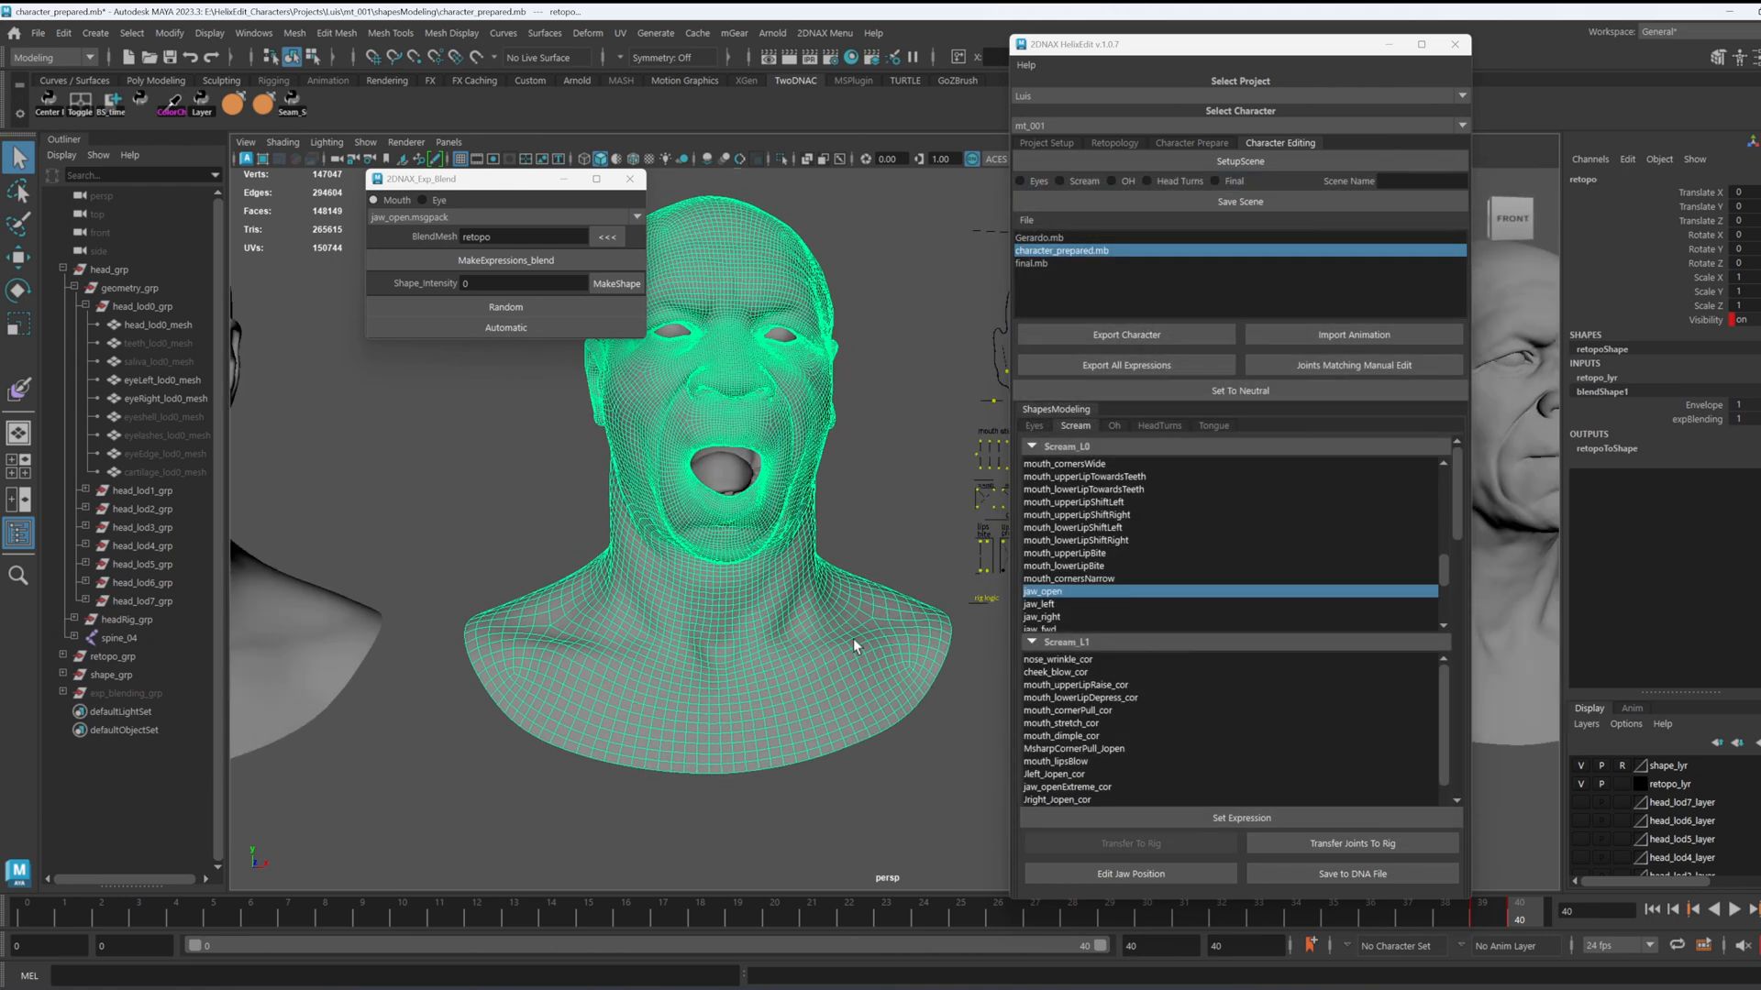
pyautogui.click(1361, 844)
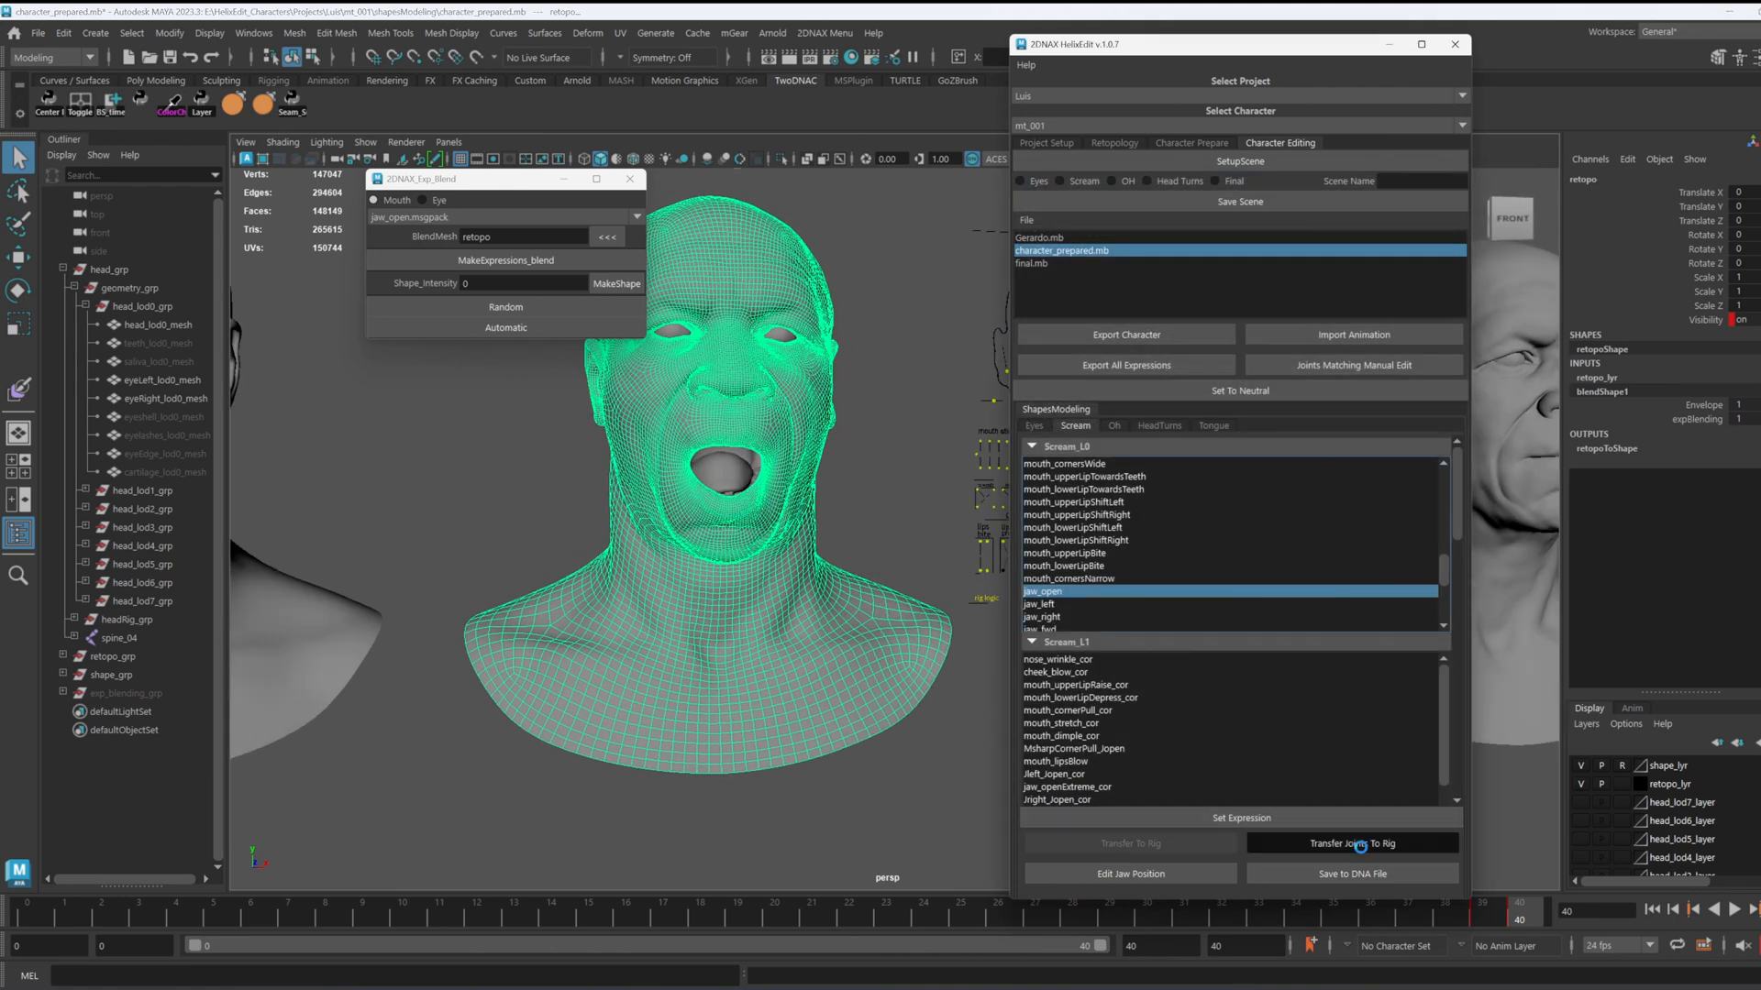
pyautogui.keyDown('alt'); pyautogui.moveTo(845, 642); pyautogui.dragTo(798, 562, button='right'); pyautogui.keyUp('alt')
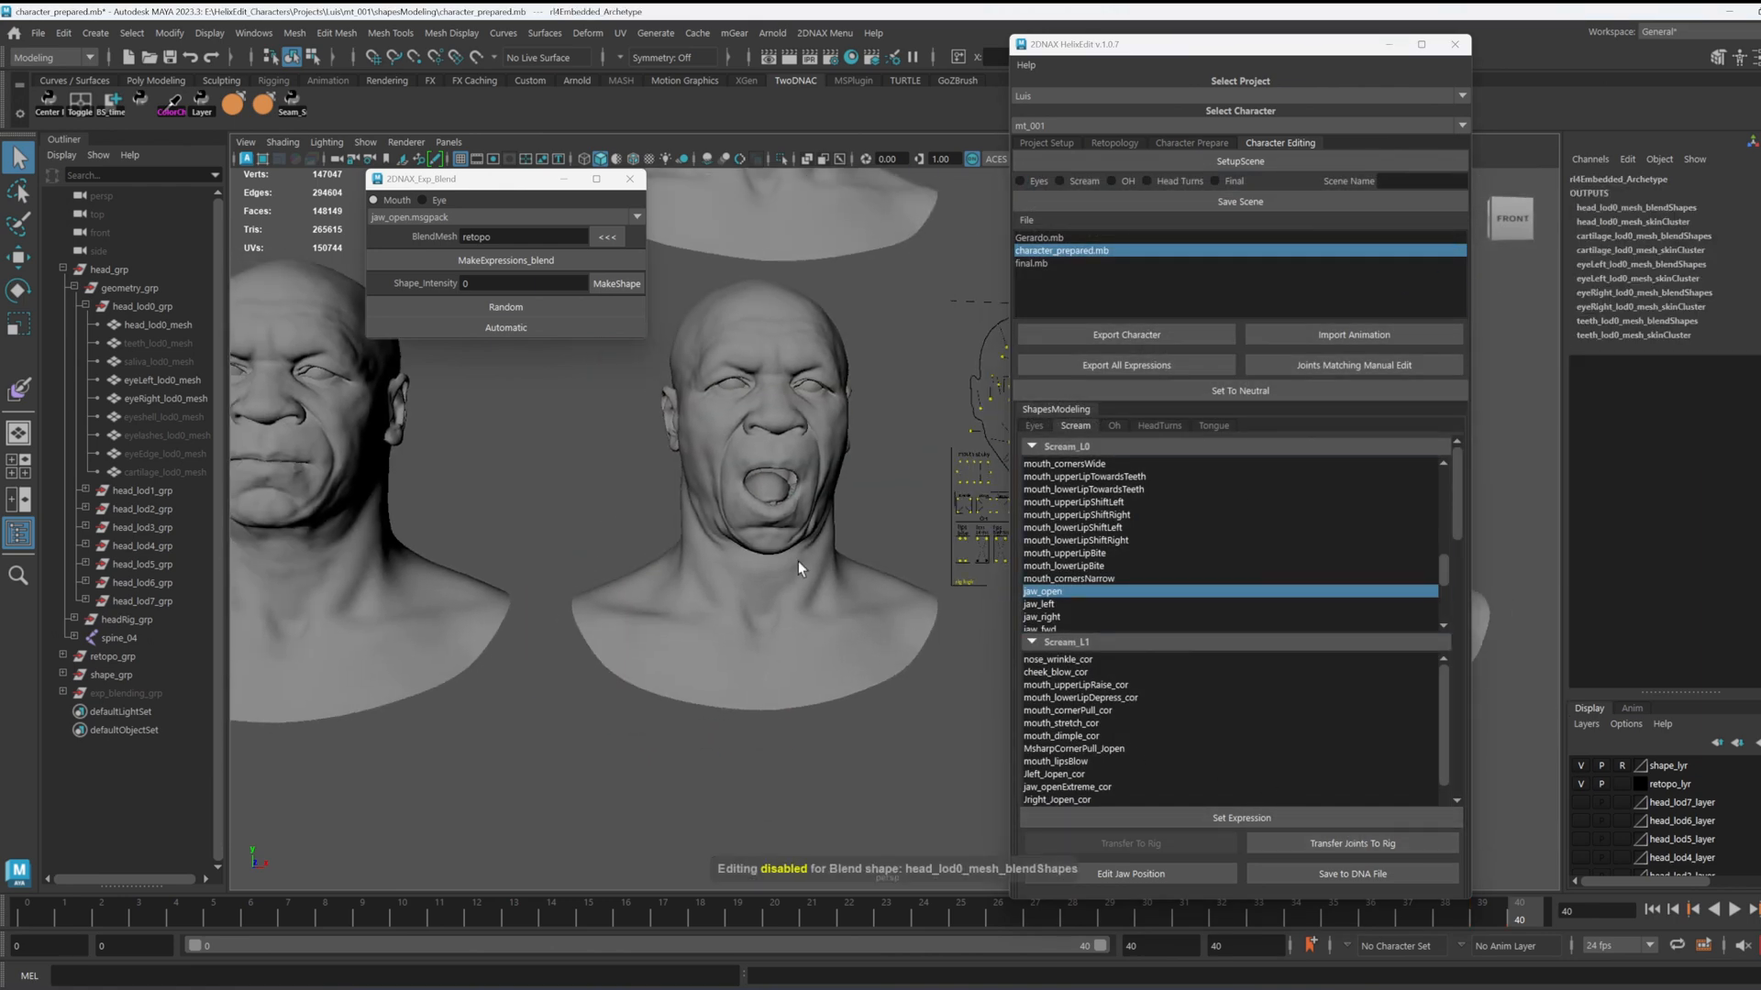
pyautogui.moveTo(1529, 920); pyautogui.dragTo(1697, 945)
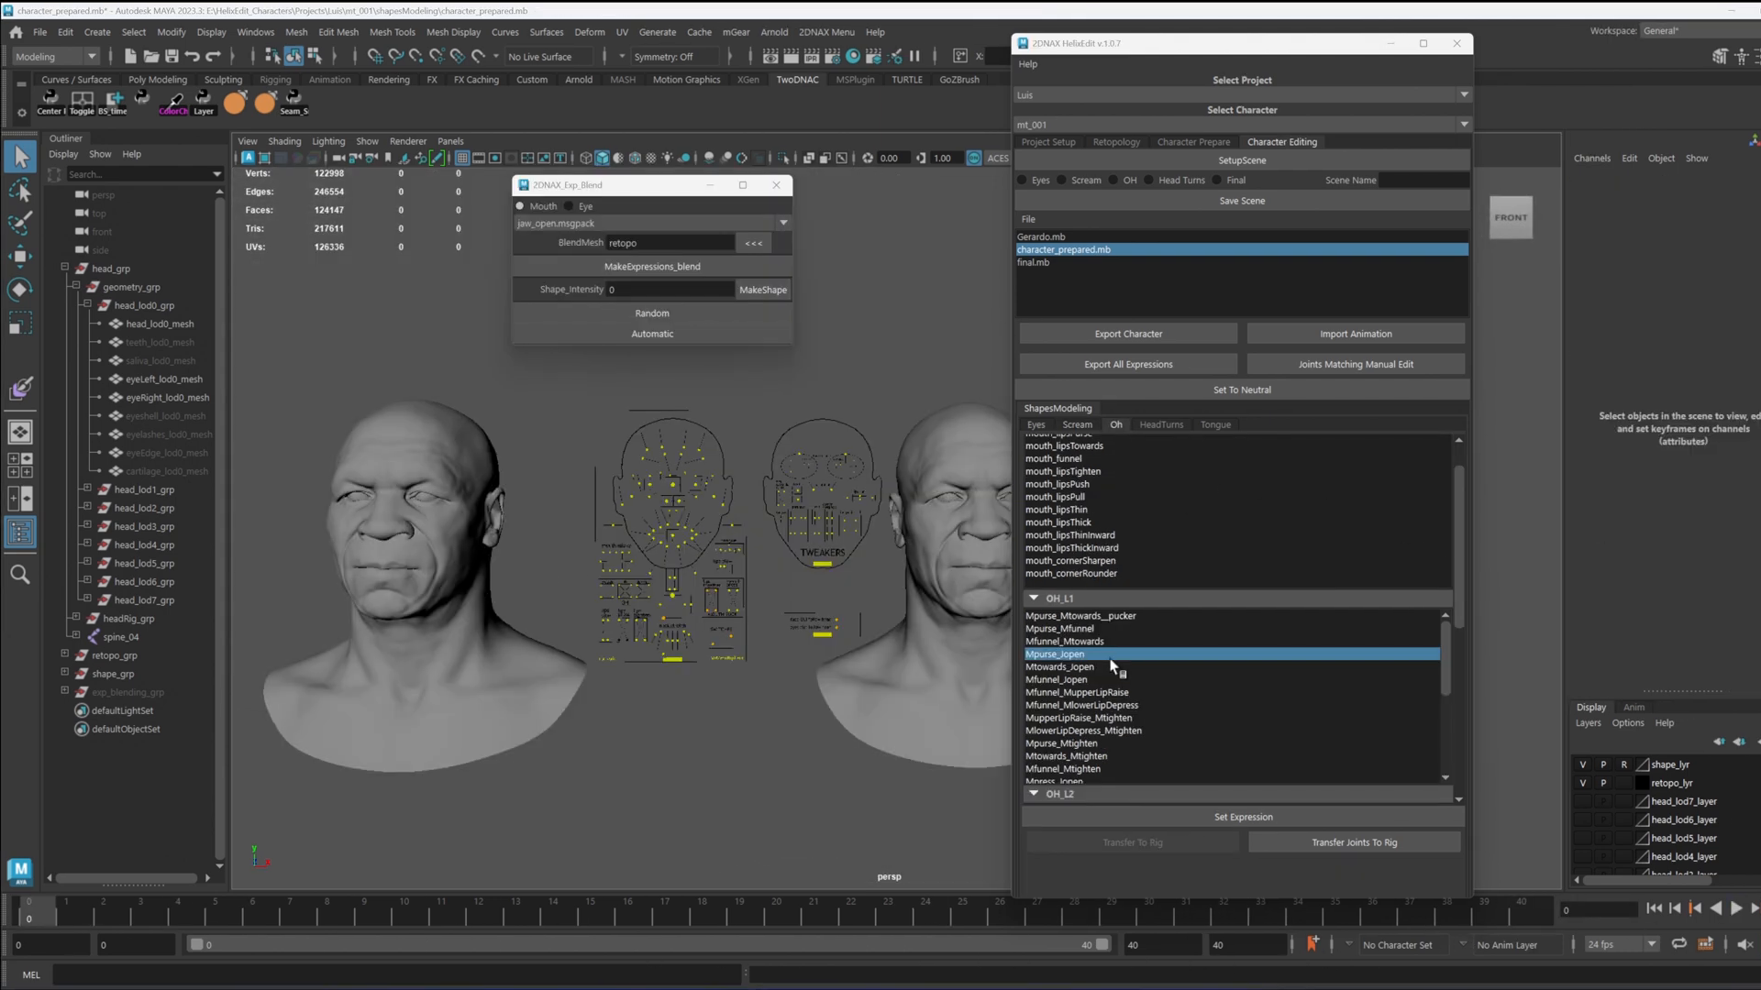
# Step: Set the OH_L1 Mpurse_Jopen expression up for editing and scrub the timeline to frame 40
pyautogui.doubleClick(1087, 657)
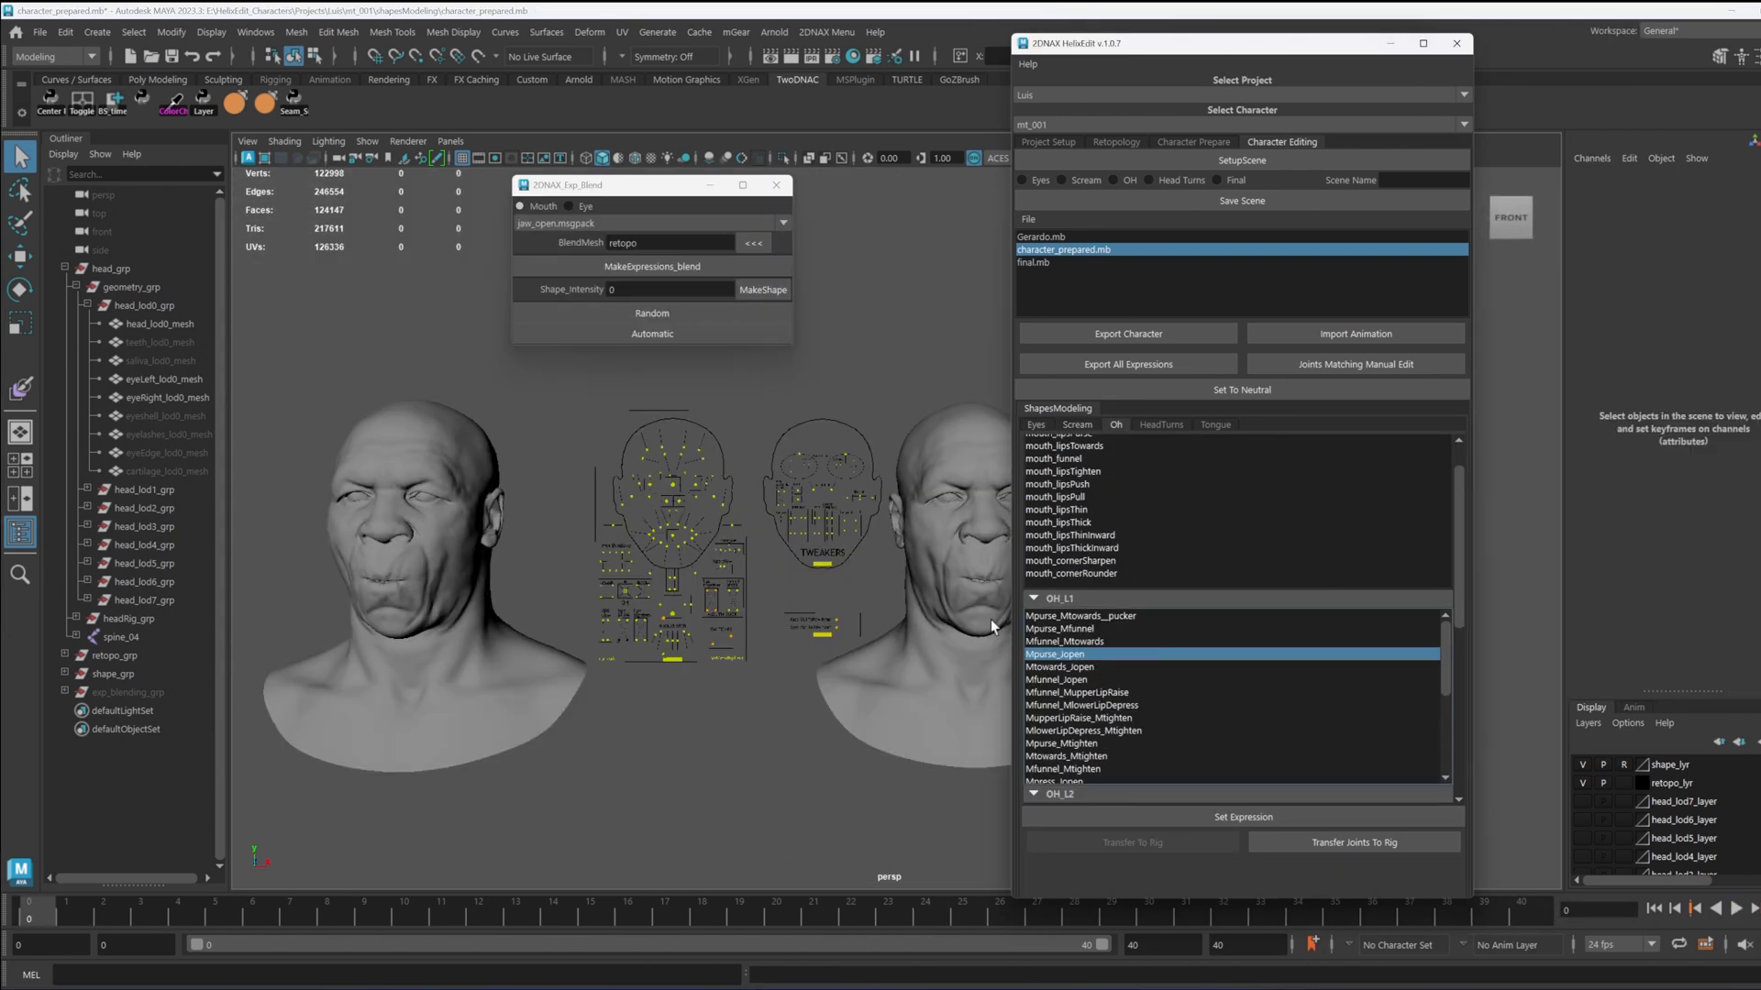
pyautogui.keyDown('alt'); pyautogui.moveTo(983, 585); pyautogui.dragTo(883, 583, button='middle'); pyautogui.keyUp('alt')
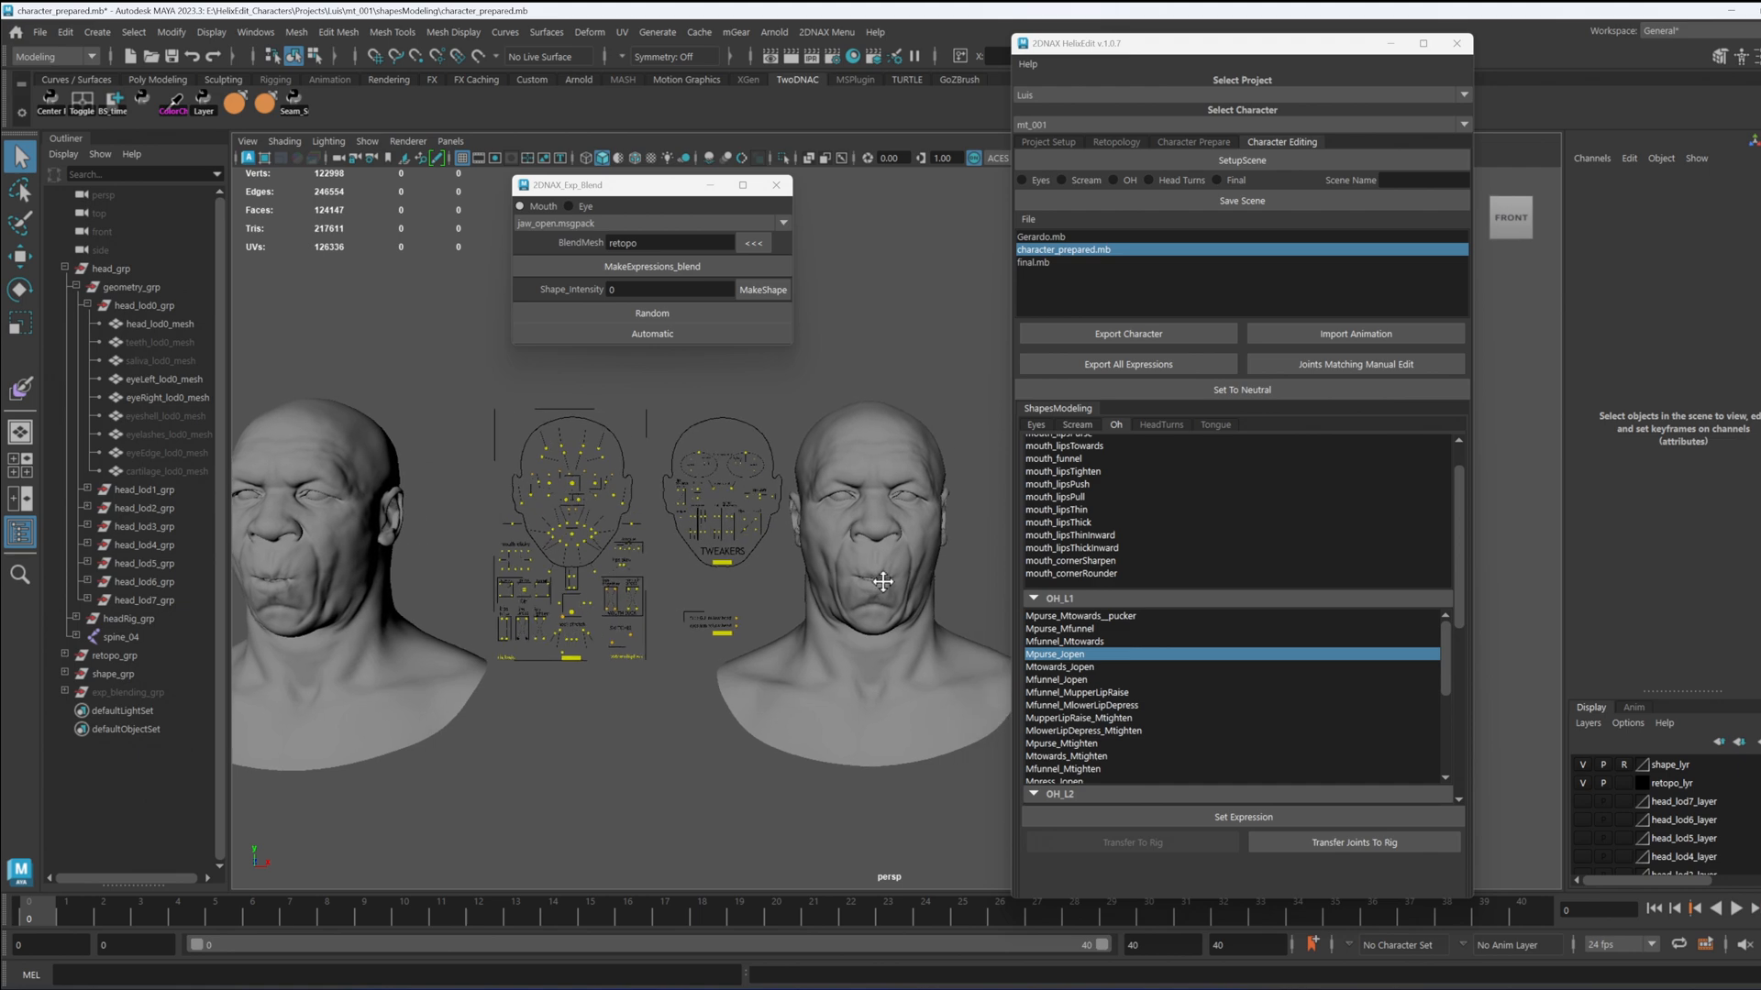
pyautogui.click(1267, 817)
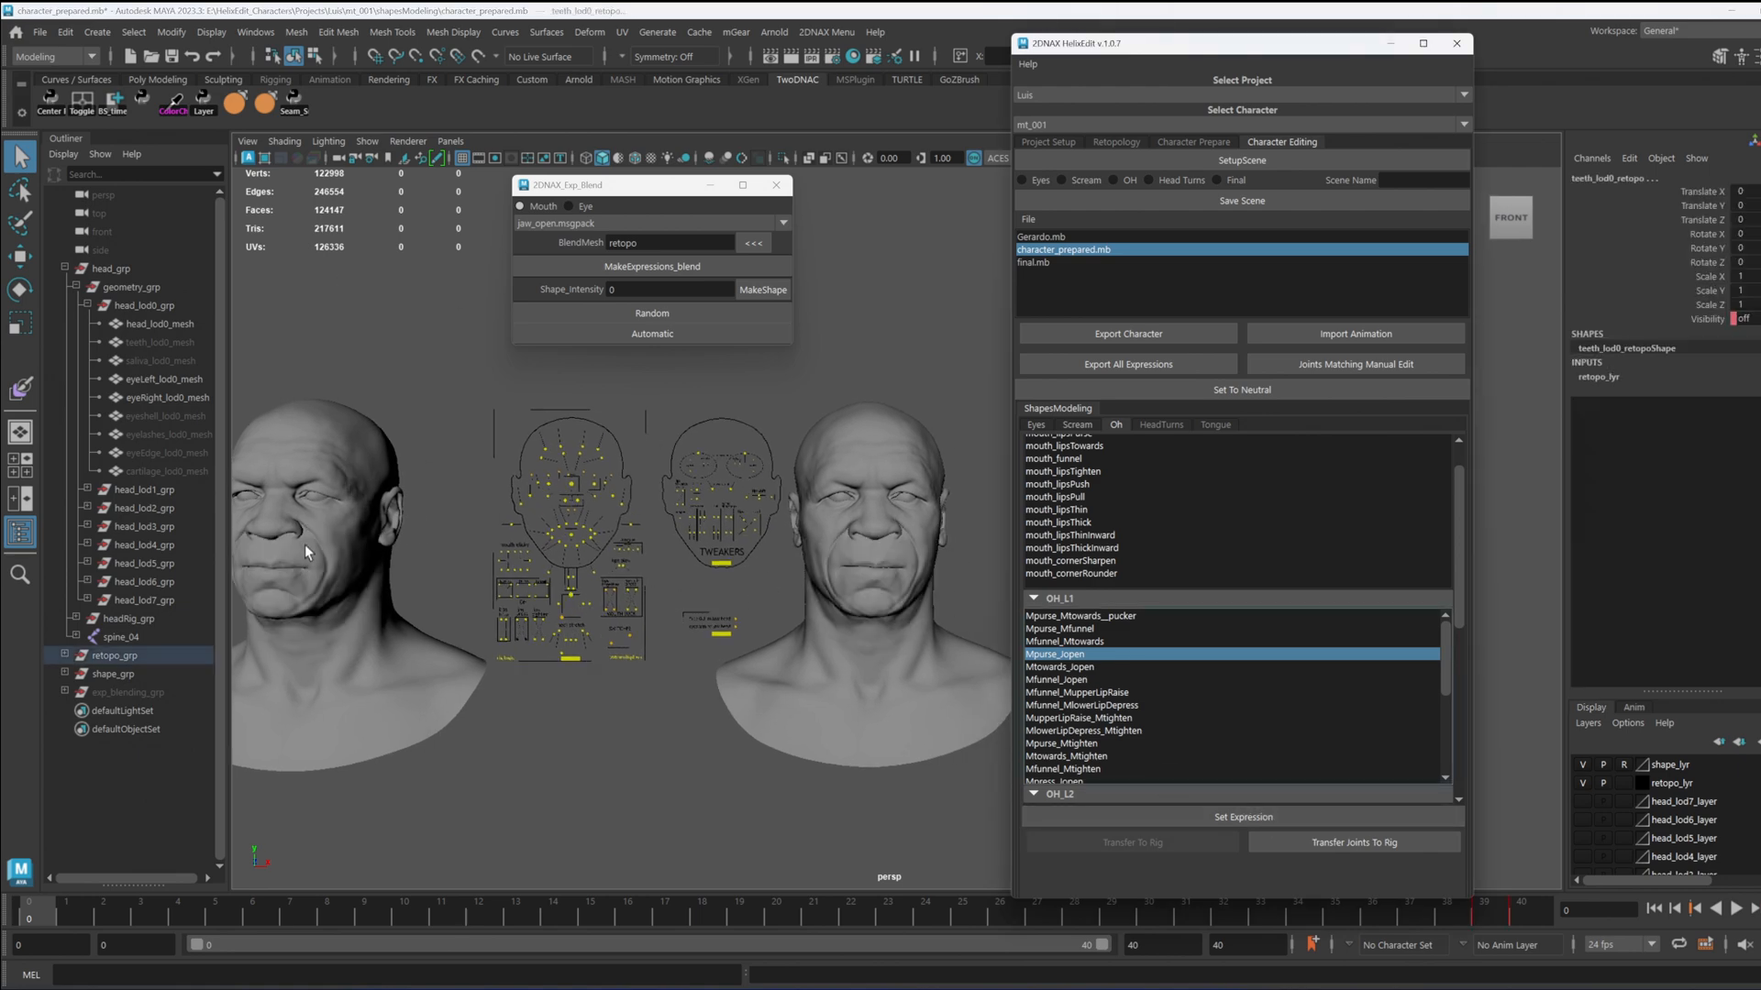
pyautogui.moveTo(1293, 913); pyautogui.dragTo(1525, 908)
# Step: Generate an expression blend from Mpurse_Jopen.msgpack using the retopo head as the blend mesh
pyautogui.keyDown('alt'); pyautogui.moveTo(383, 704); pyautogui.dragTo(776, 716, button='middle'); pyautogui.keyUp('alt')
pyautogui.keyDown('alt'); pyautogui.moveTo(776, 716); pyautogui.dragTo(830, 677, button='right'); pyautogui.keyUp('alt')
pyautogui.click(829, 676)
pyautogui.click(684, 625)
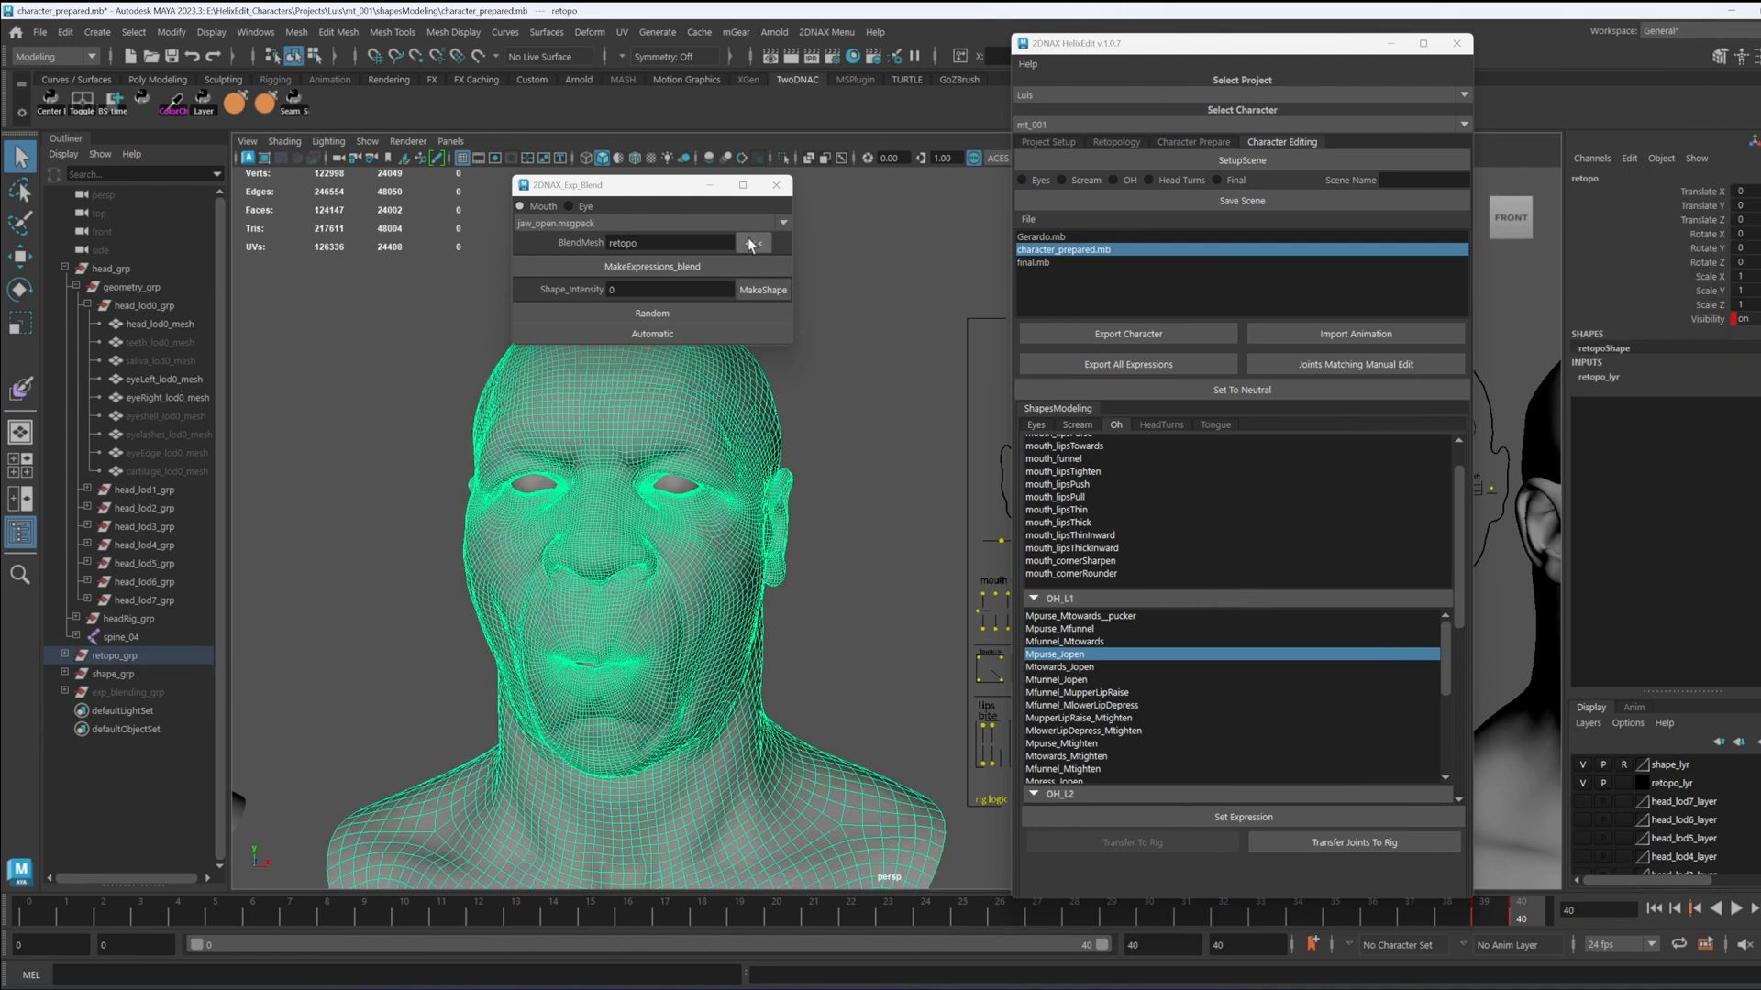
pyautogui.click(751, 244)
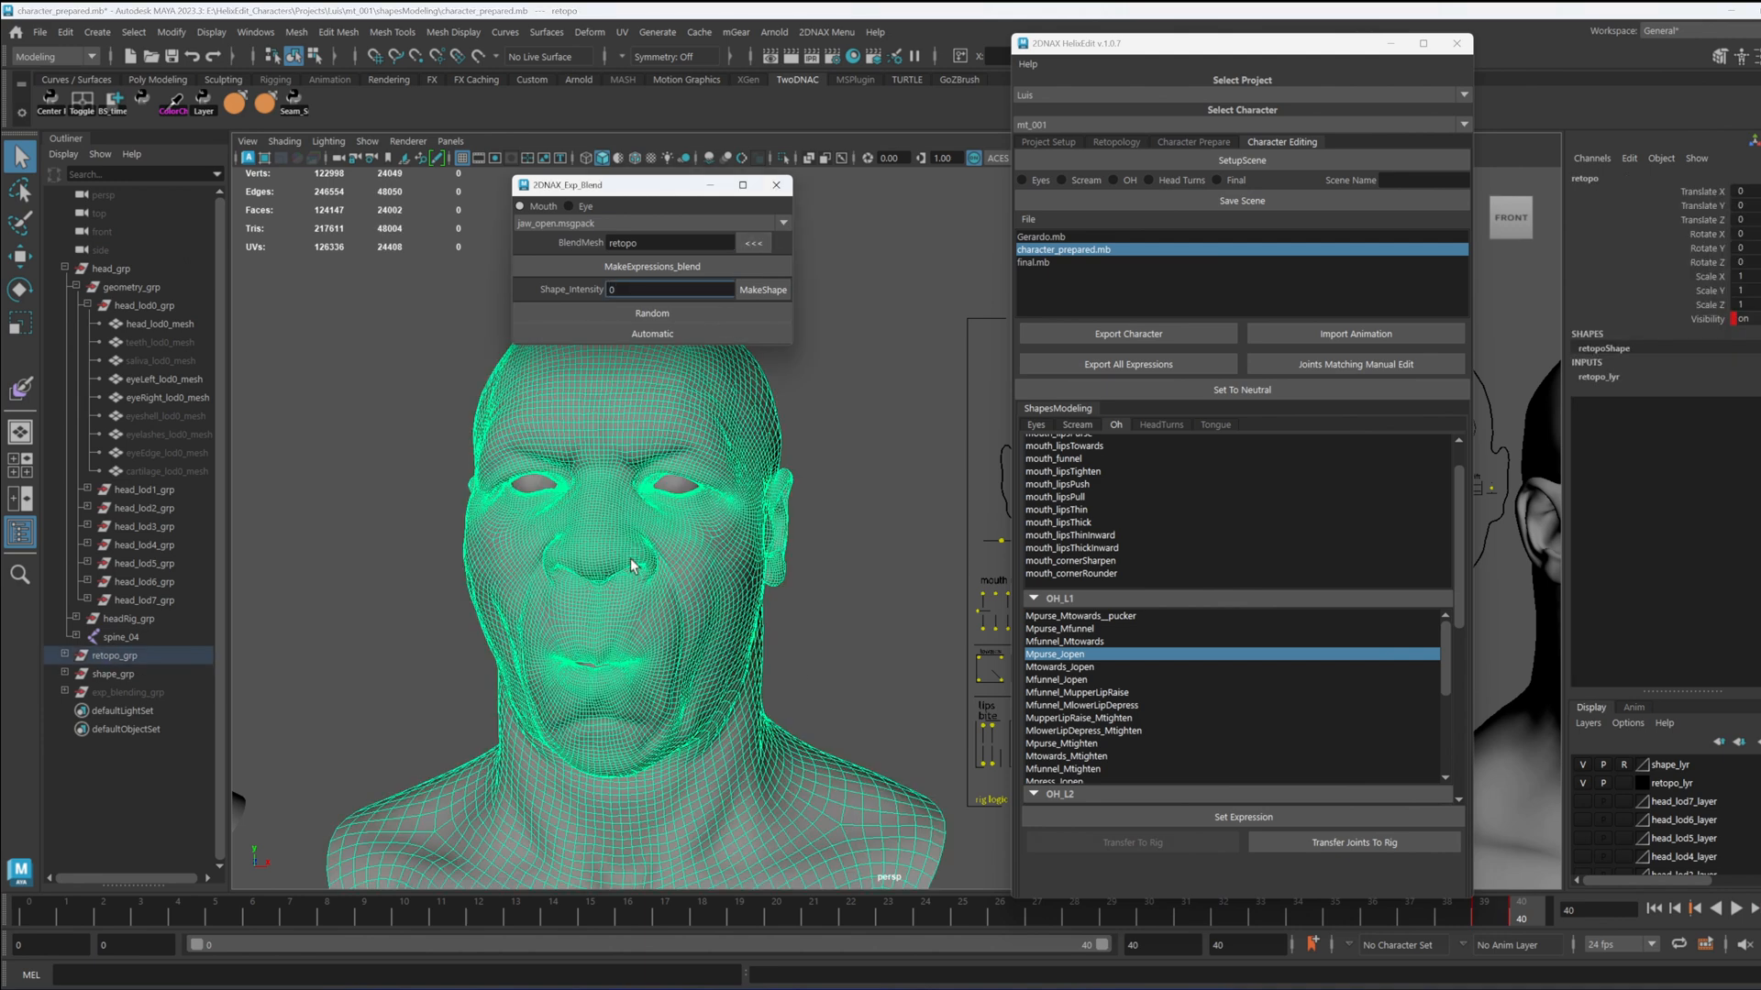
pyautogui.click(651, 223)
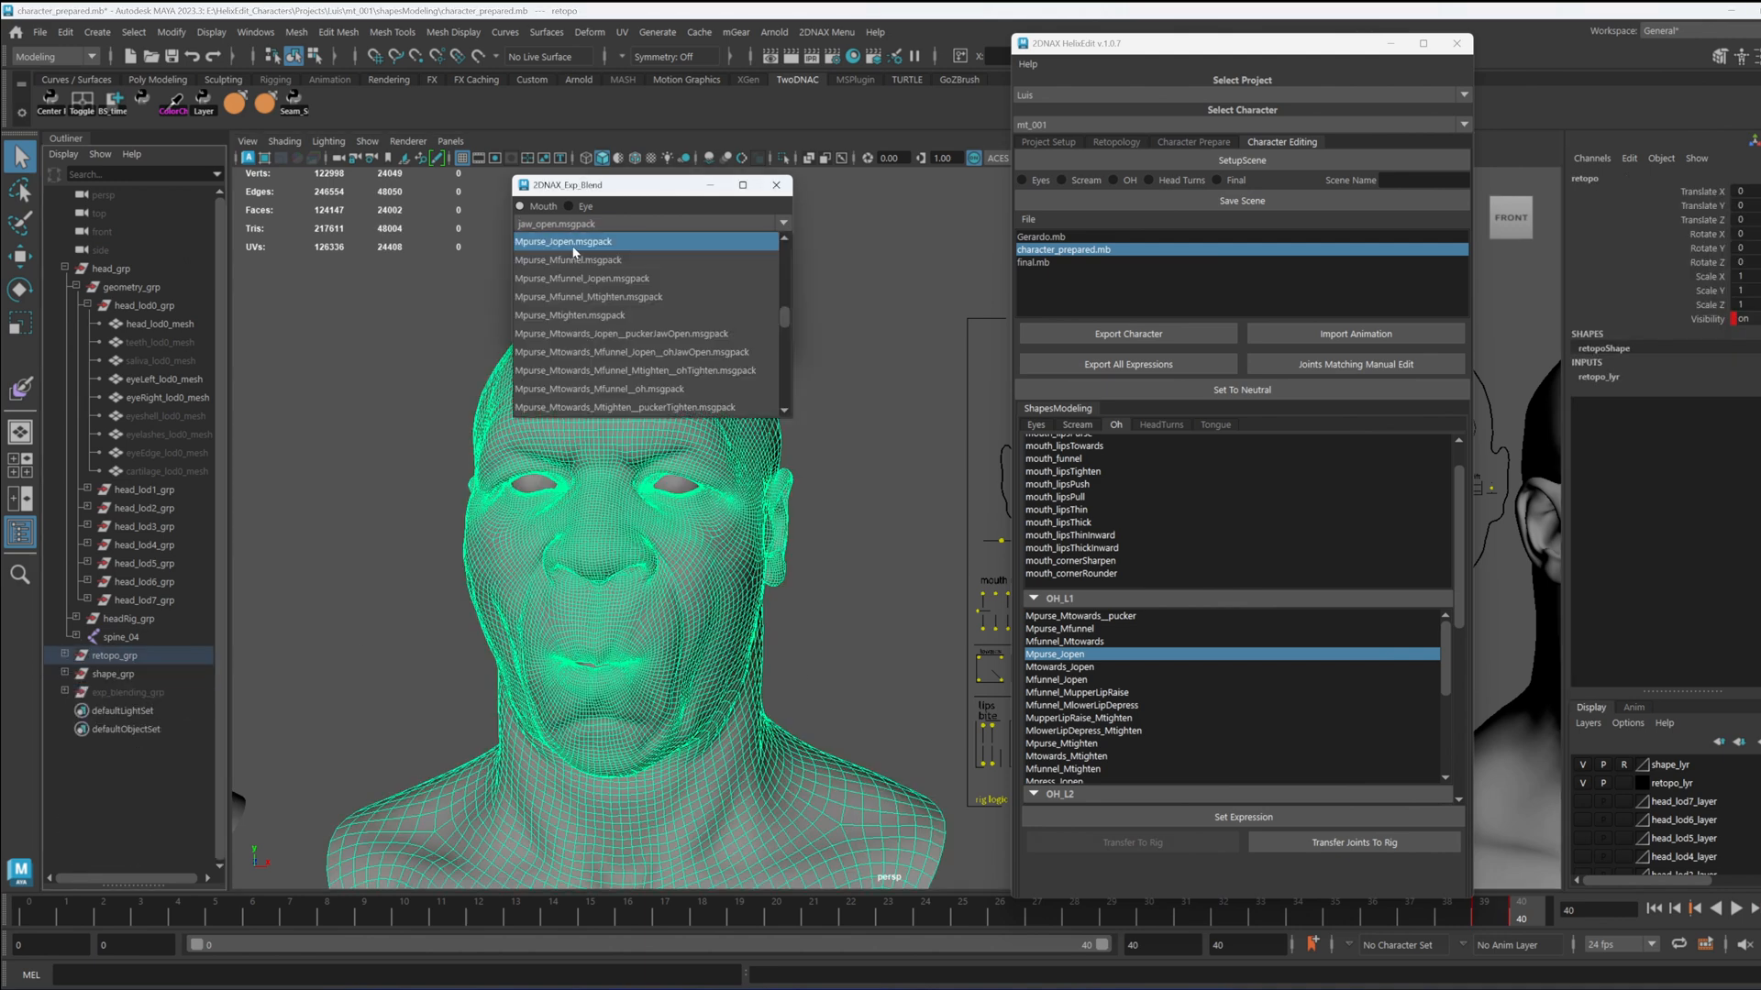
pyautogui.click(572, 254)
pyautogui.click(671, 266)
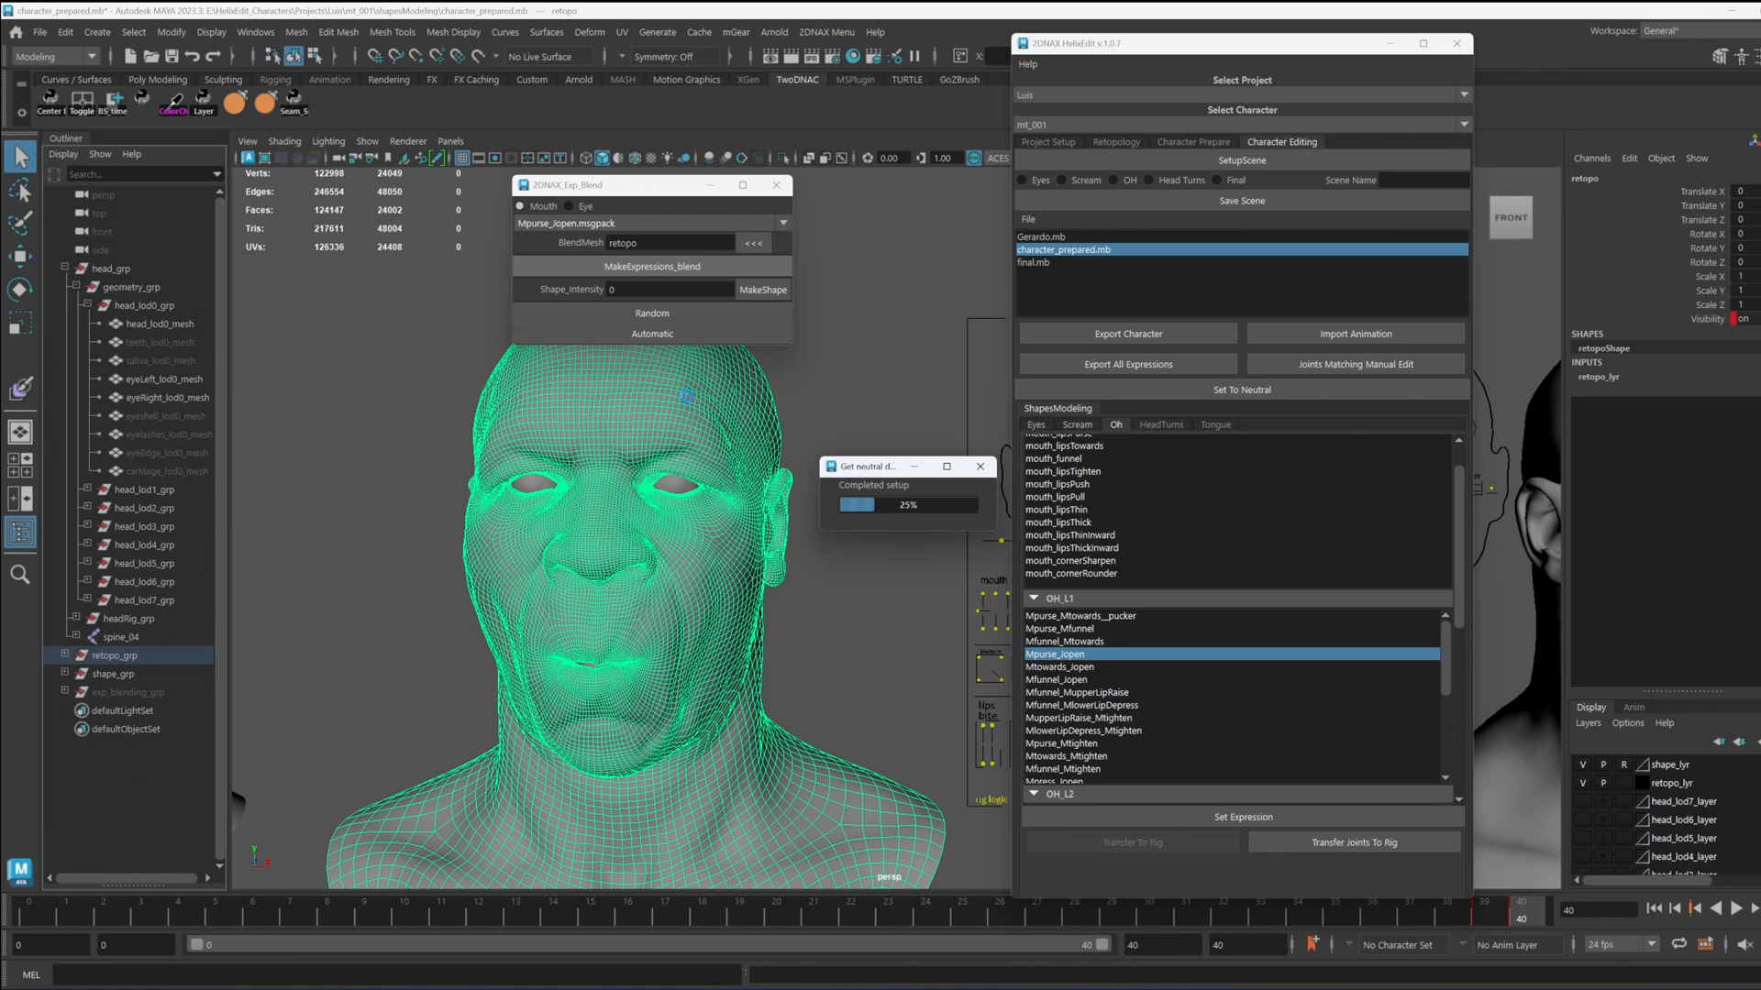
# Step: Examine the new Mpurse_Jopen blend head above the retopo head, looking closely at the mouth and cheeks
pyautogui.scroll(-8, 822, 381)
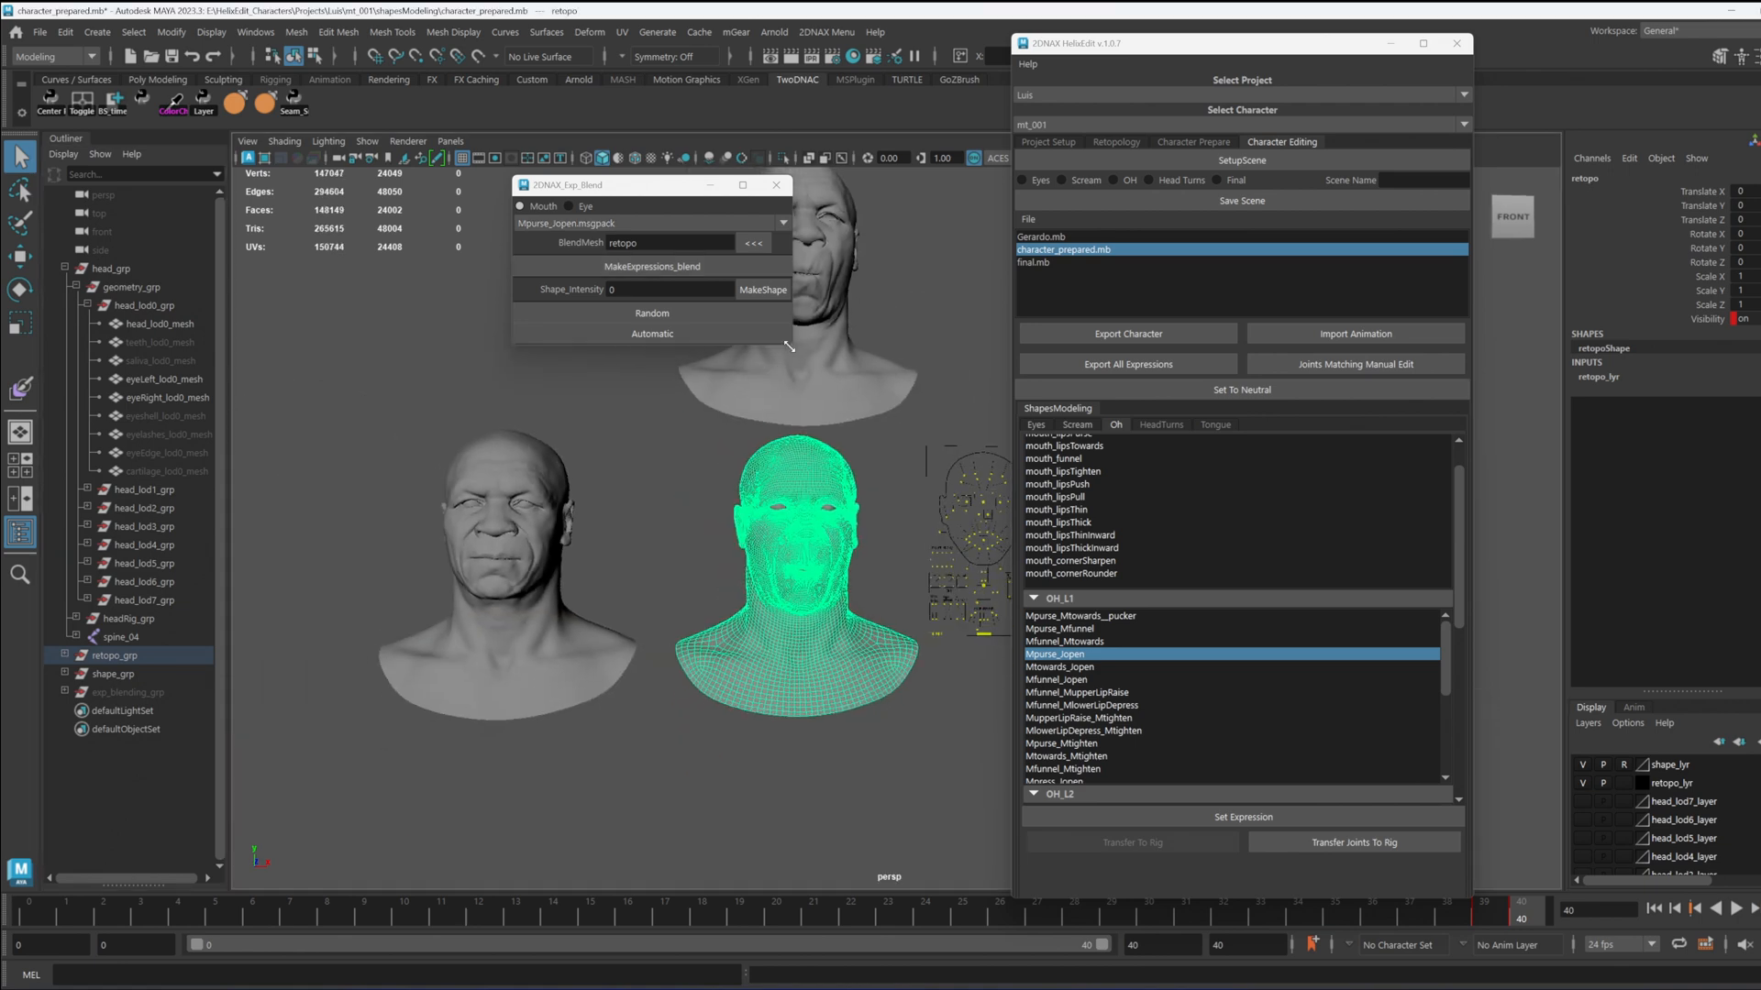
pyautogui.keyDown('alt'); pyautogui.moveTo(821, 378); pyautogui.dragTo(845, 576, button='middle'); pyautogui.keyUp('alt')
pyautogui.scroll(5, 867, 475)
pyautogui.scroll(-5, 844, 514)
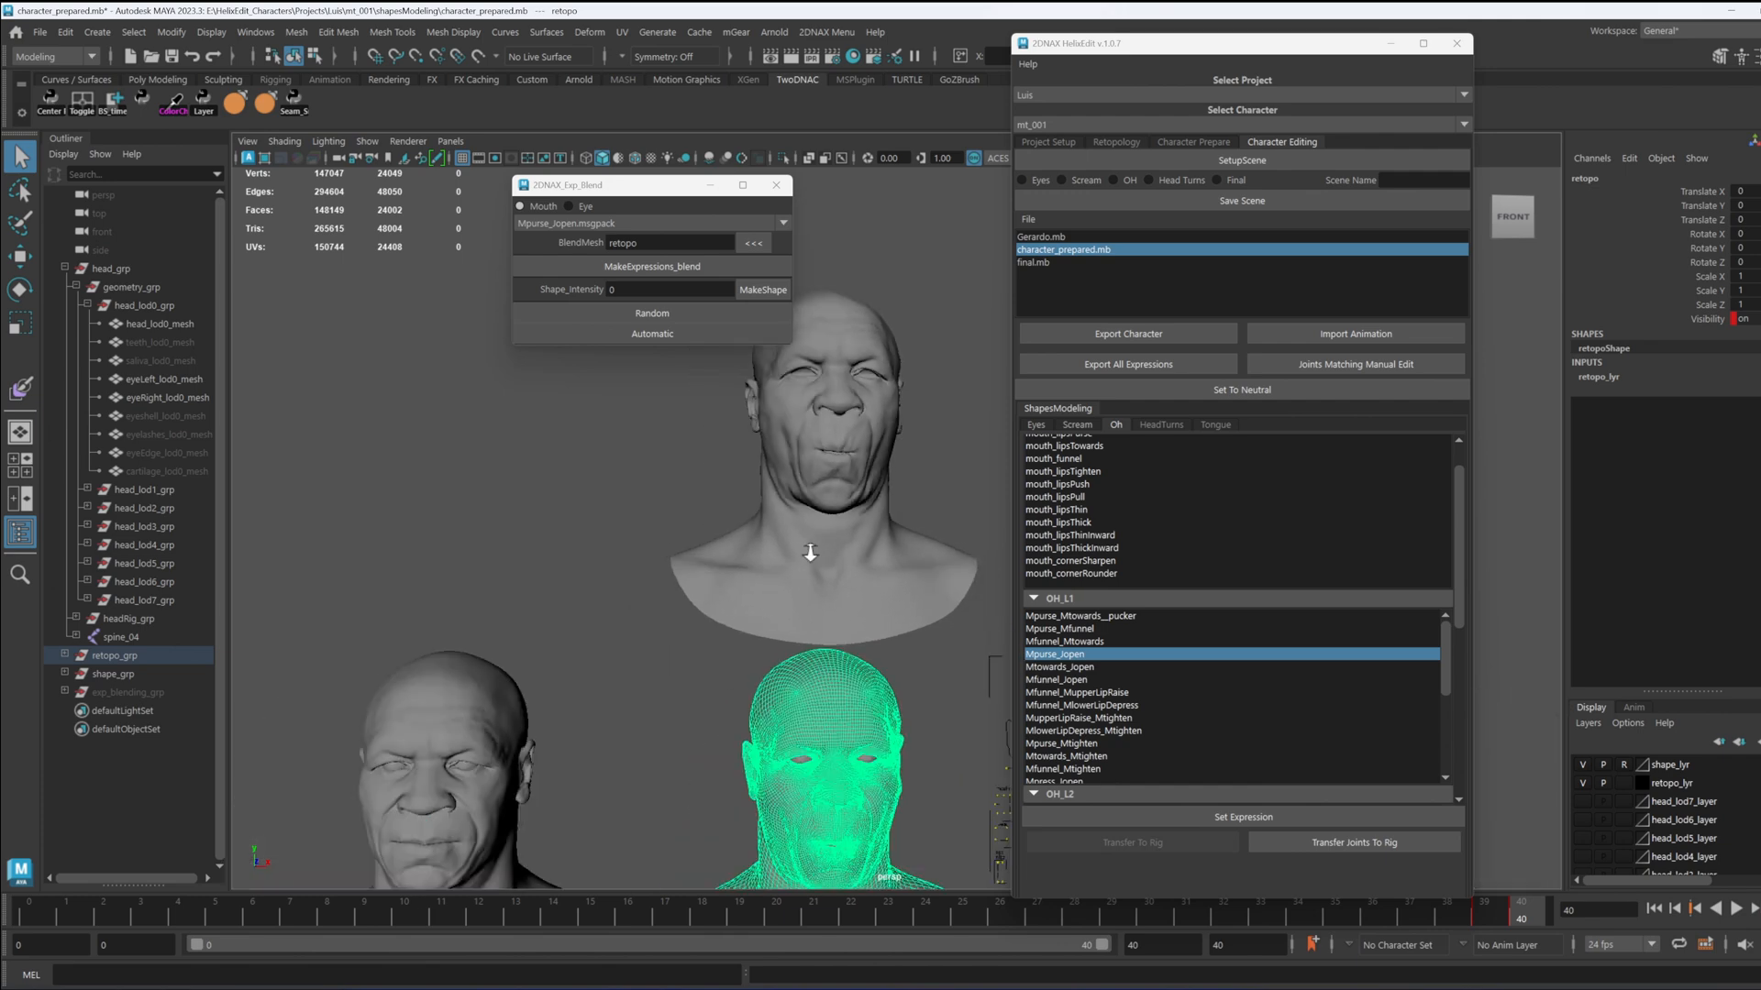
pyautogui.scroll(6, 808, 596)
pyautogui.keyDown('alt'); pyautogui.moveTo(805, 780); pyautogui.dragTo(741, 649, button='middle'); pyautogui.keyUp('alt')
pyautogui.keyDown('alt'); pyautogui.moveTo(696, 441); pyautogui.dragTo(722, 672, button='middle'); pyautogui.keyUp('alt')
pyautogui.scroll(6, 702, 513)
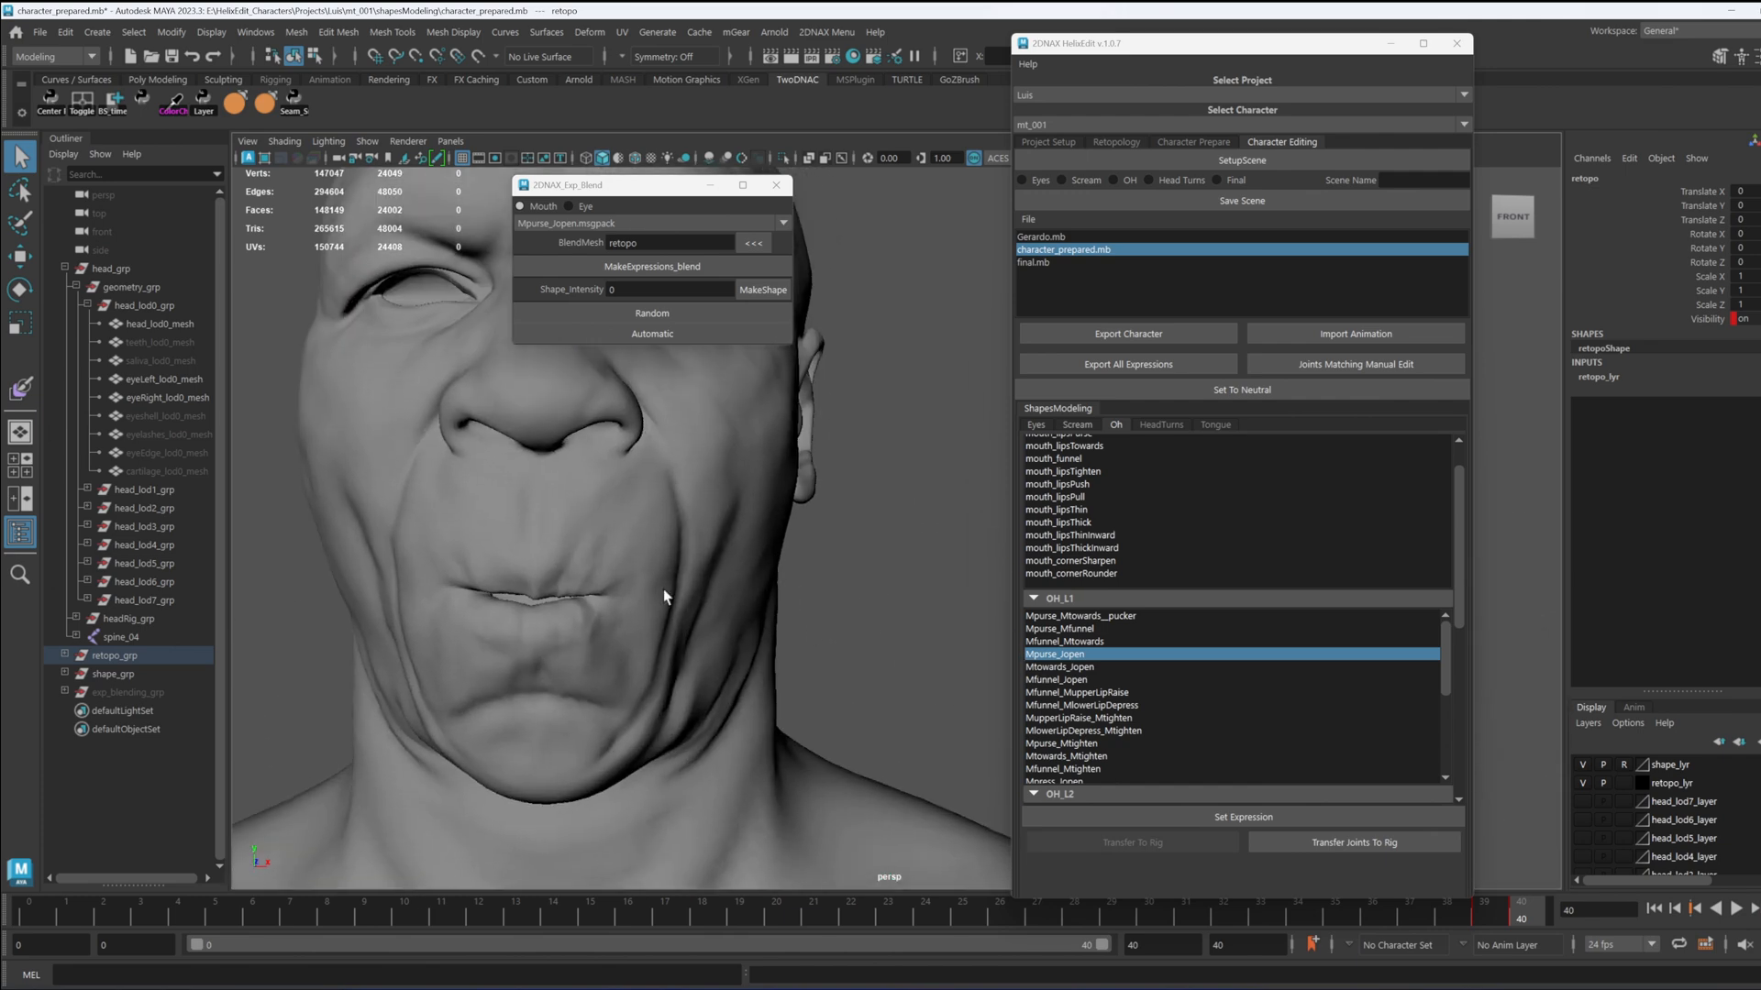
# Step: Start painting blend shape weights on the Mpurse_Jopen blend head and flood the blending target with Replace at value 1.0
pyautogui.click(664, 597)
pyautogui.keyDown('alt'); pyautogui.moveTo(620, 545); pyautogui.dragTo(761, 570, button='middle'); pyautogui.keyUp('alt')
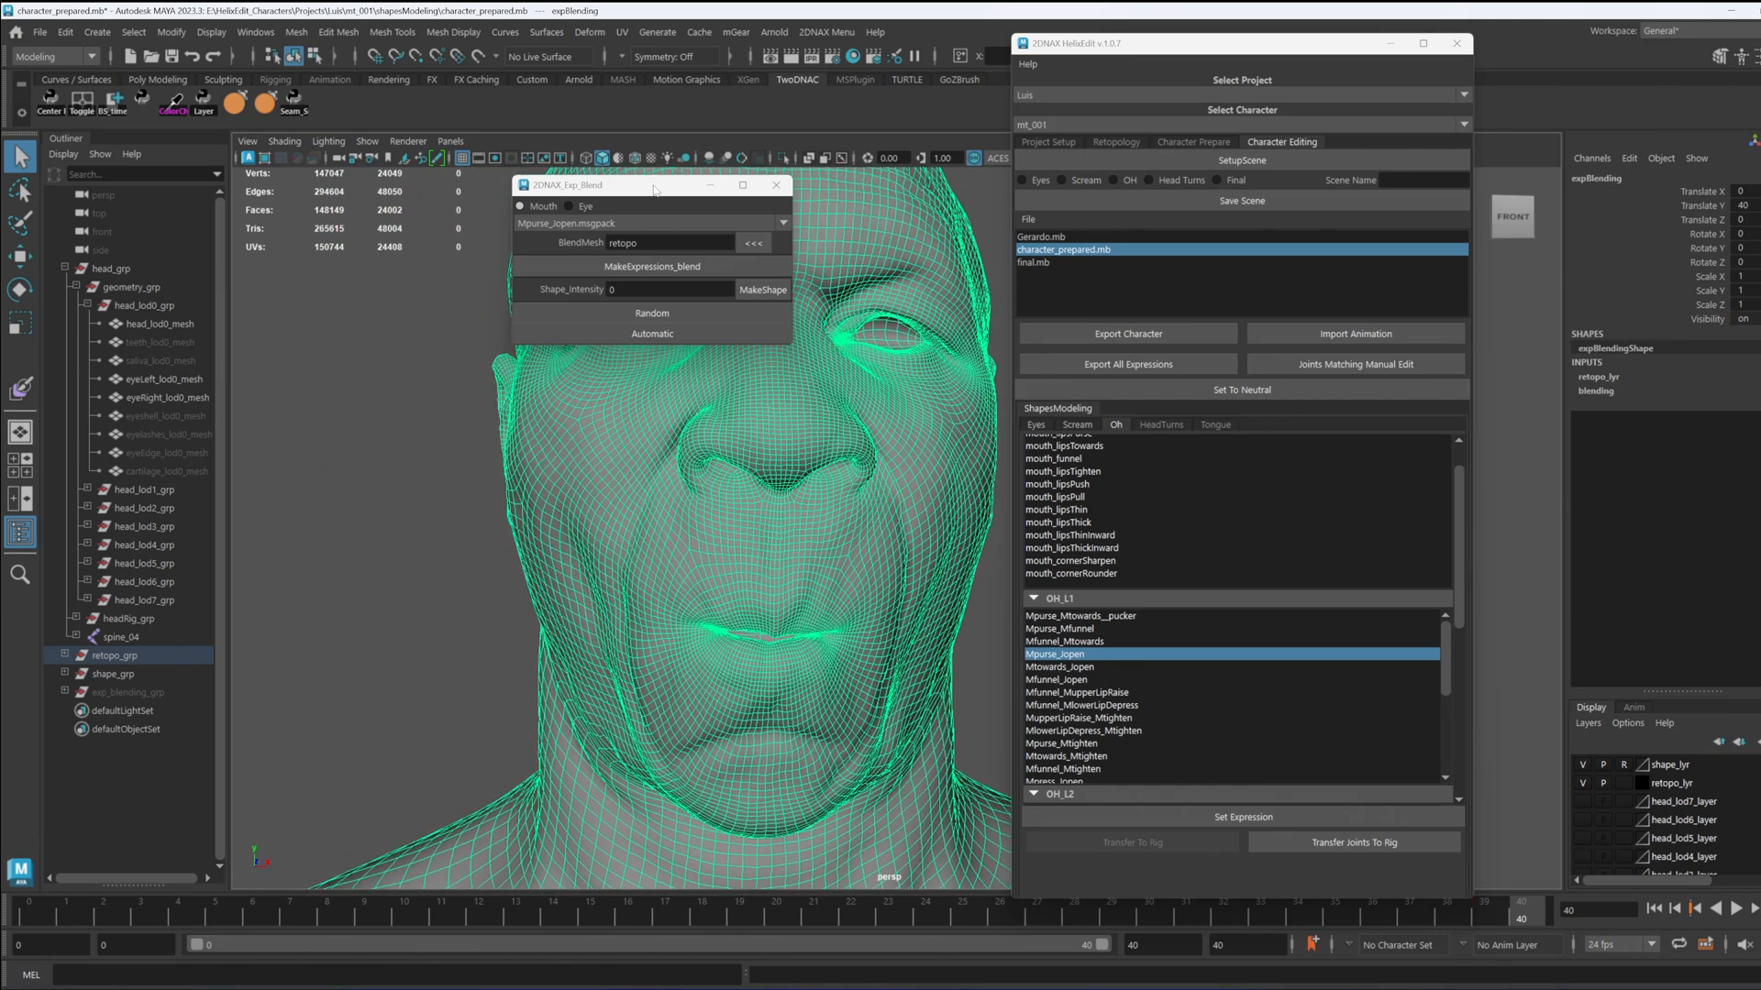
pyautogui.moveTo(654, 190); pyautogui.dragTo(445, 202)
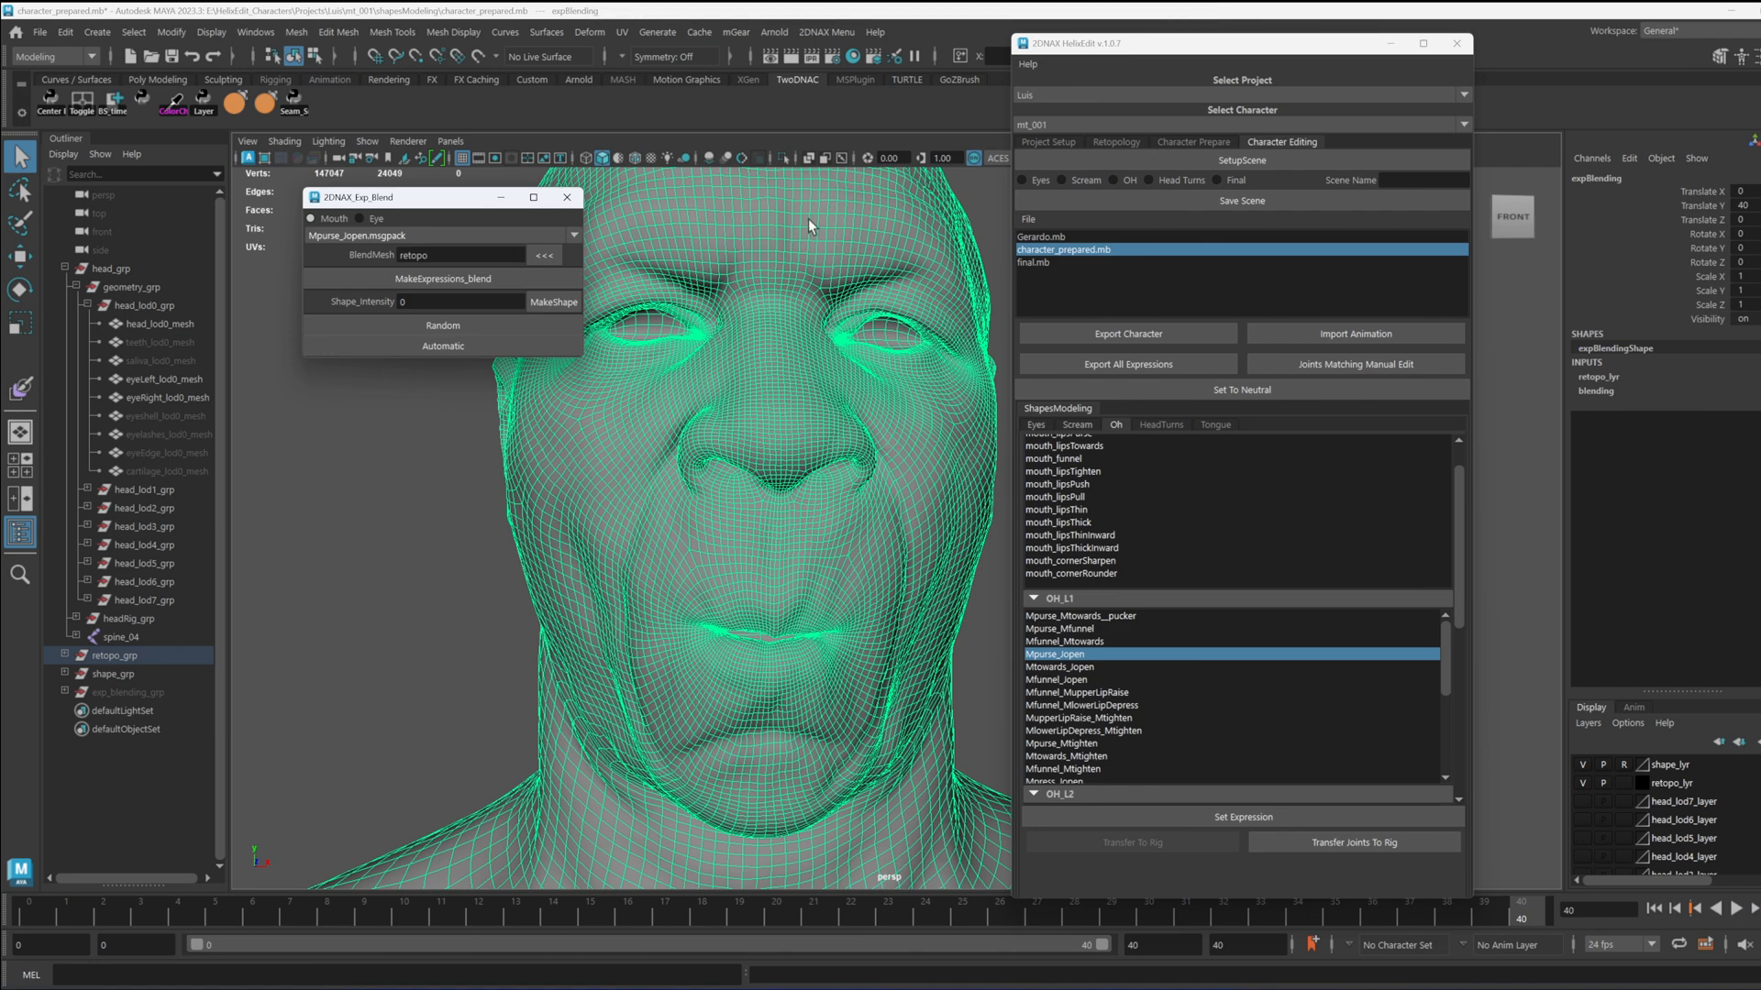
pyautogui.doubleClick(29, 389)
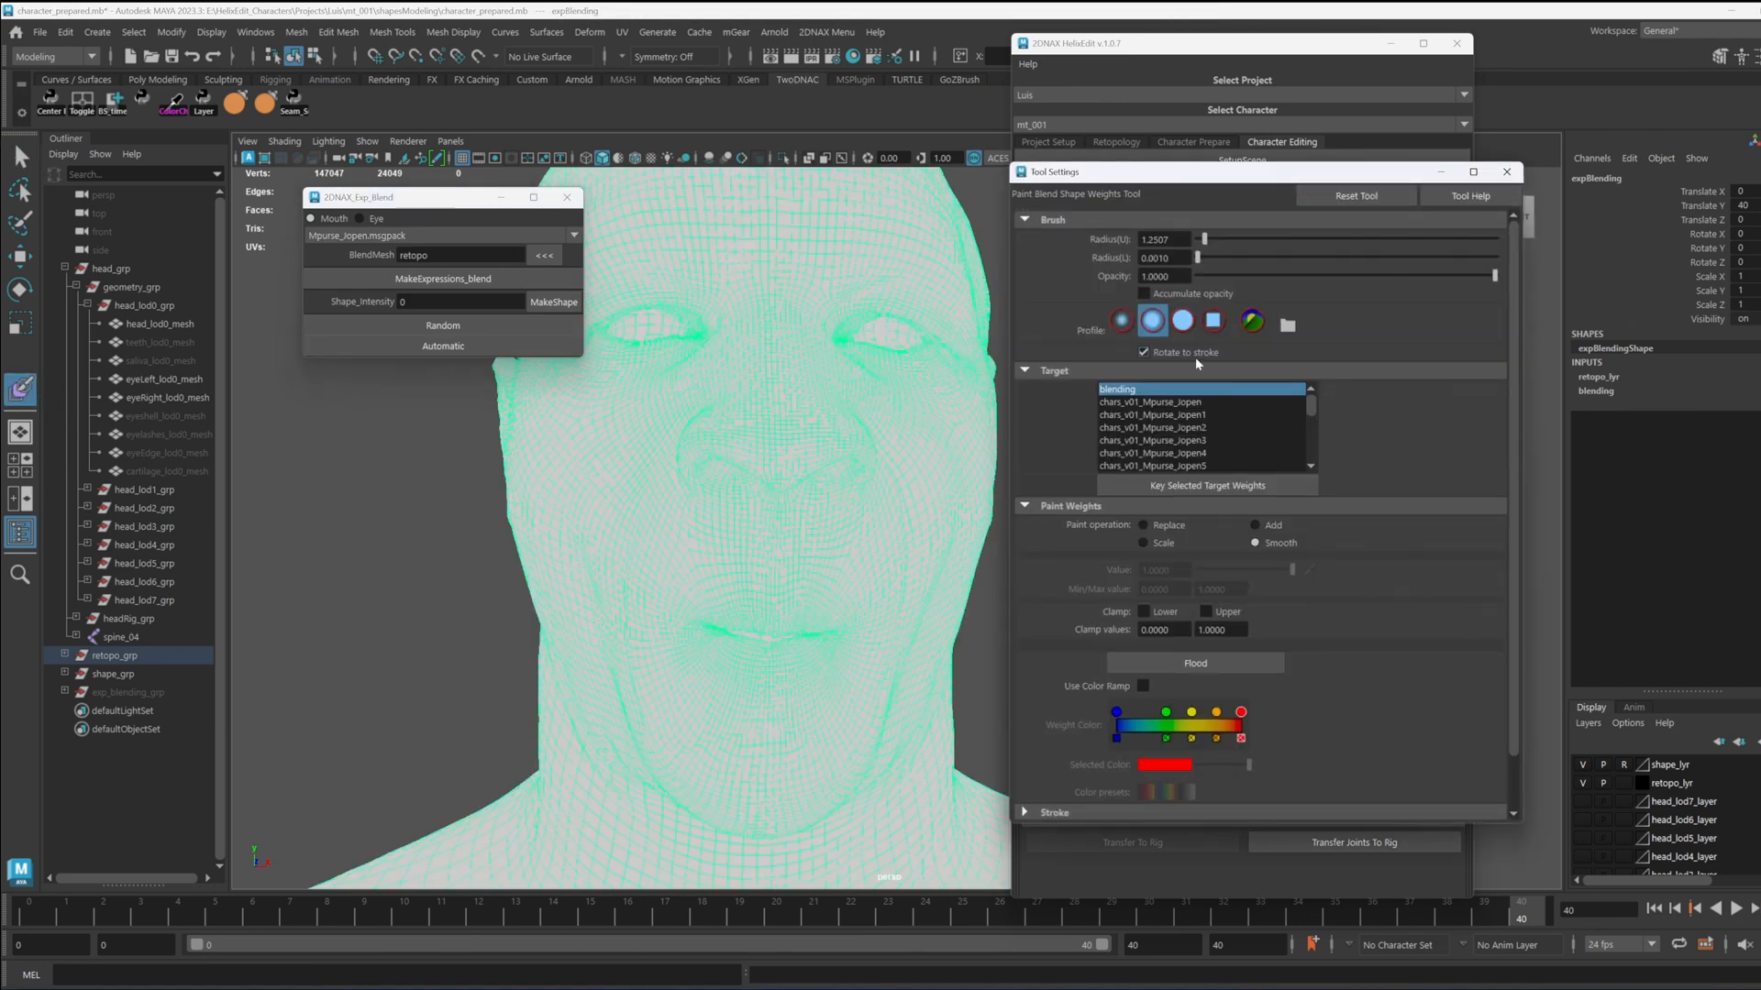
pyautogui.click(1180, 527)
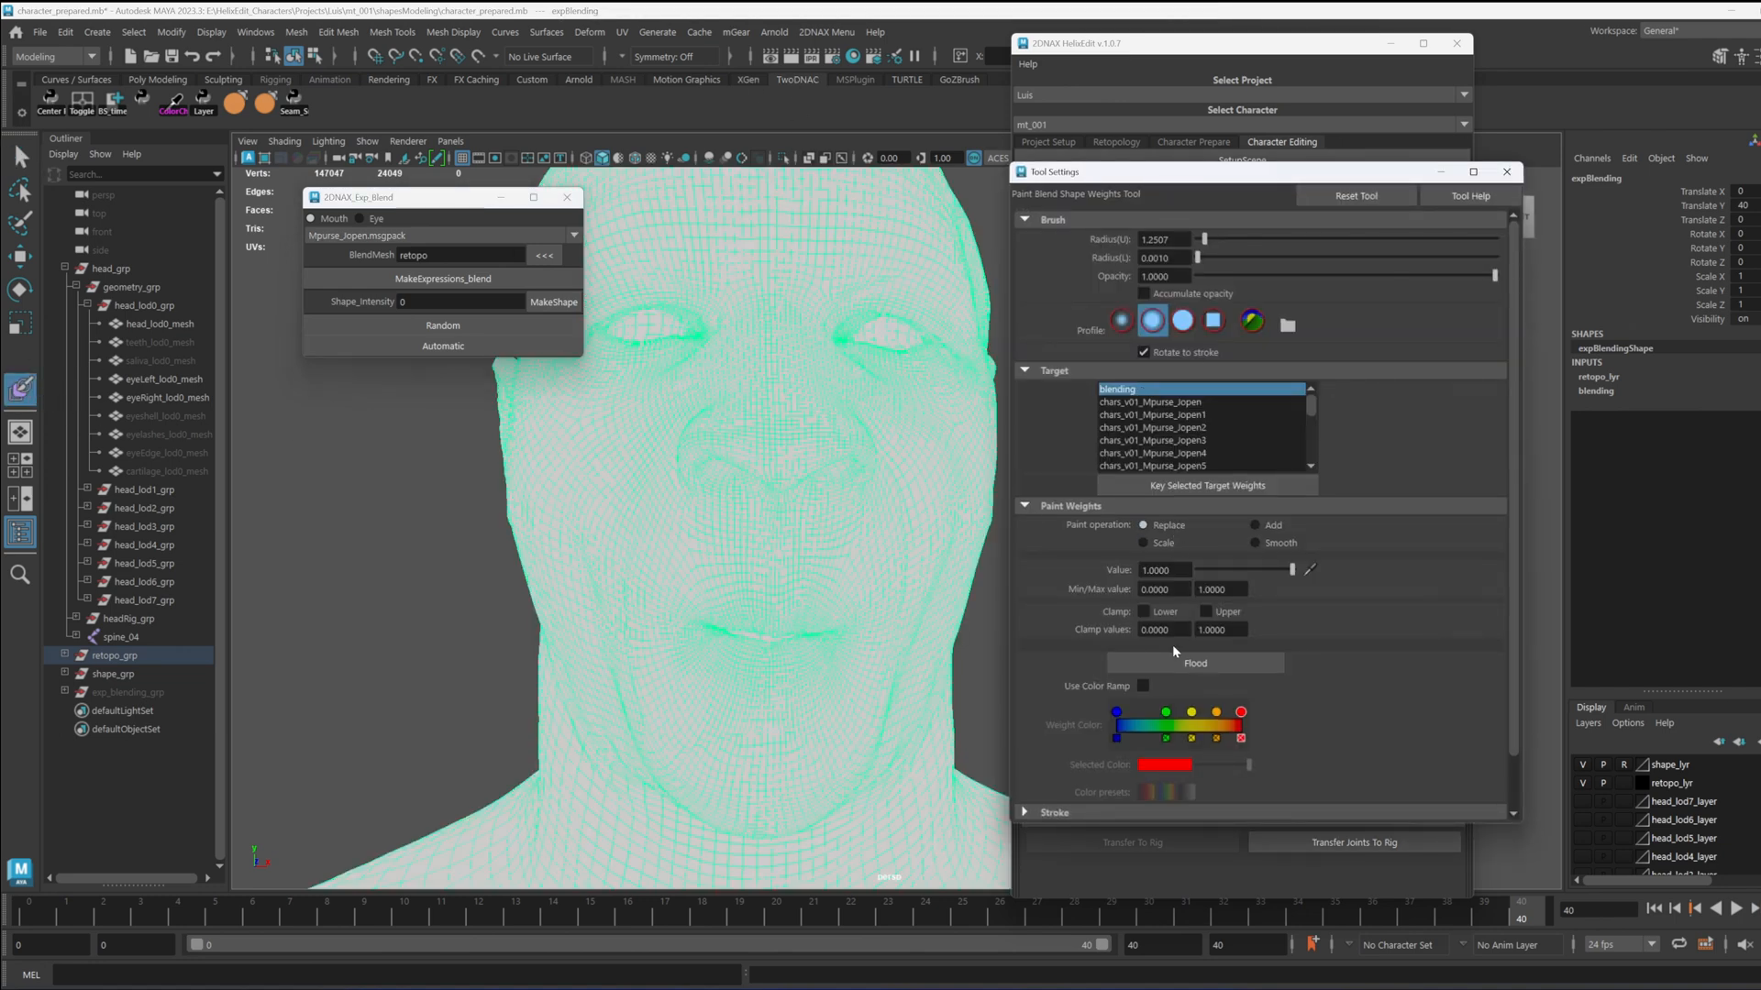
pyautogui.click(1190, 666)
pyautogui.scroll(-1, 1084, 601)
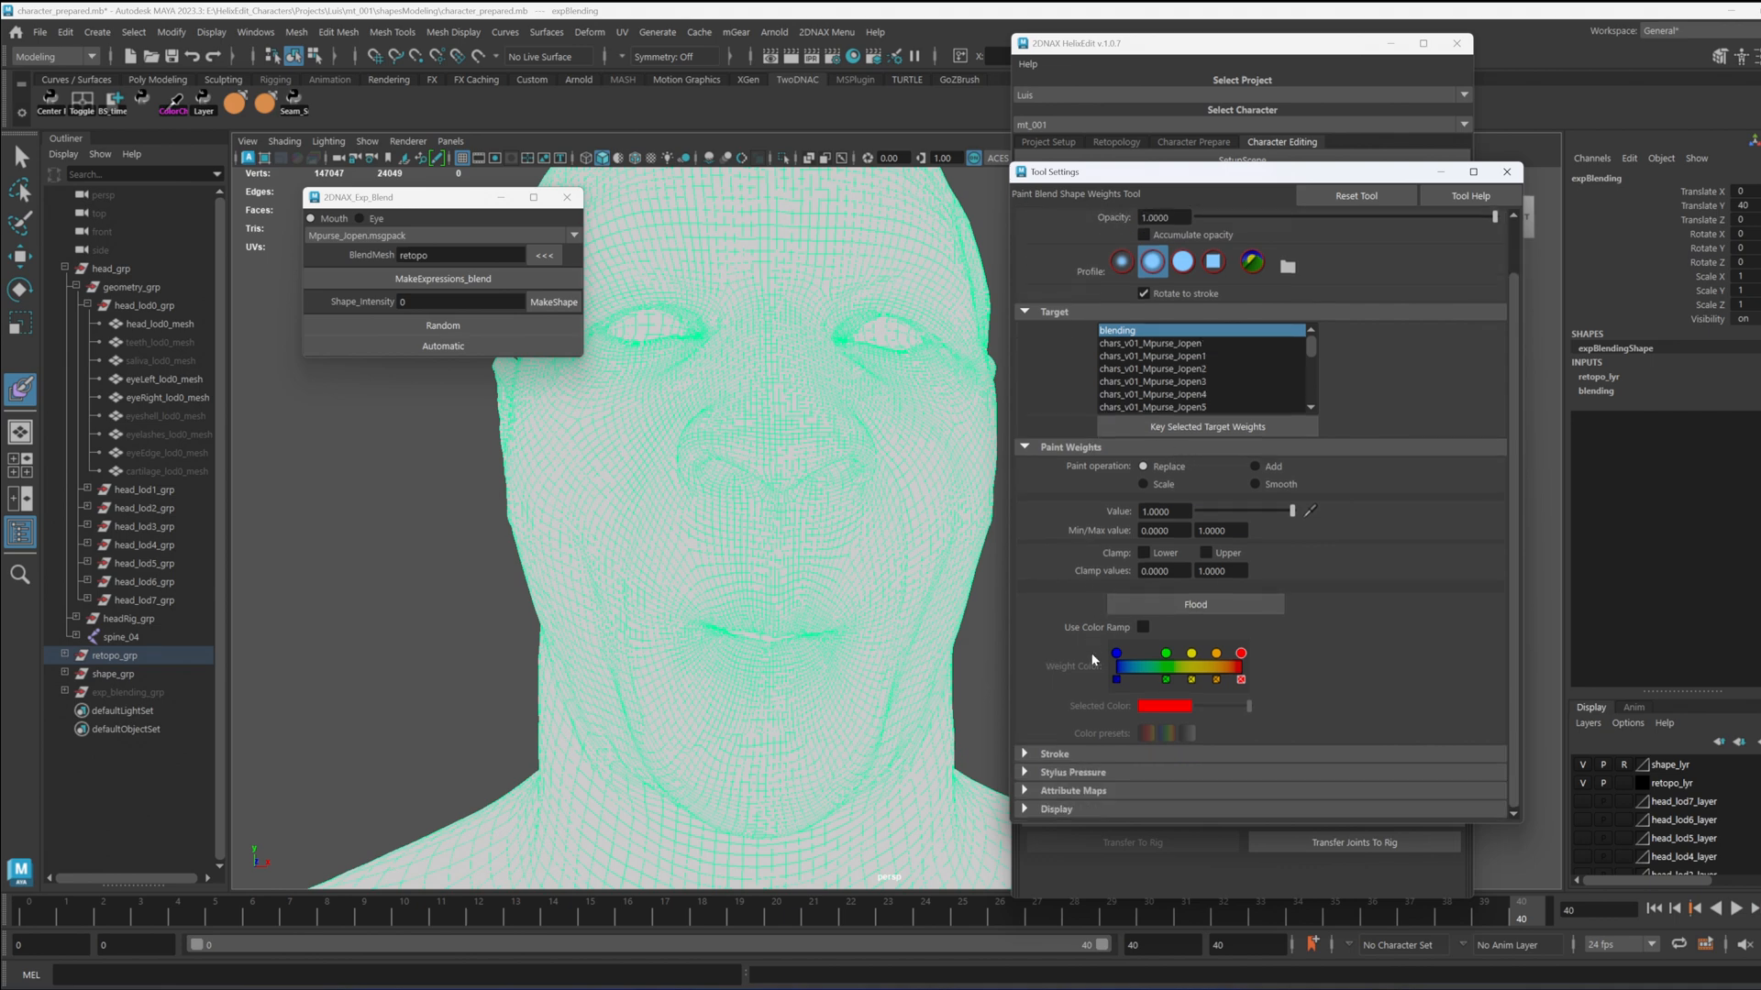
# Step: Import a mouth-area attribute map as the painted weights of the blending target
pyautogui.click(1046, 790)
pyautogui.click(1061, 781)
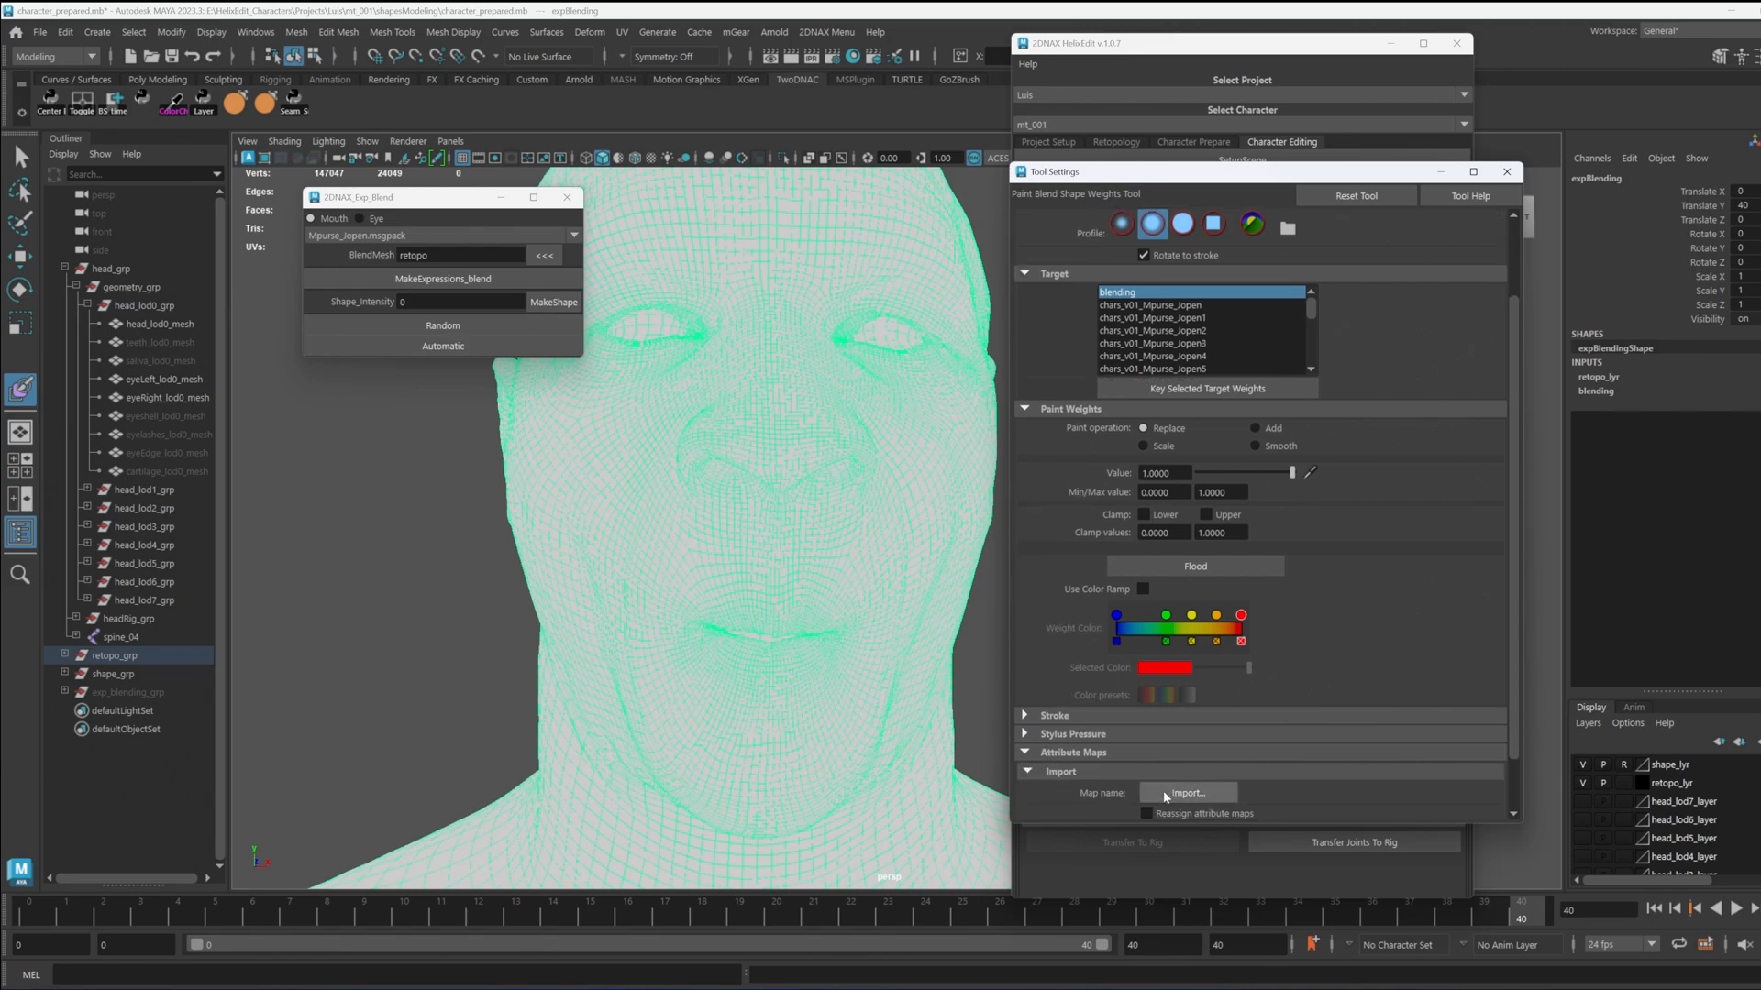
pyautogui.click(1168, 791)
pyautogui.doubleClick(500, 336)
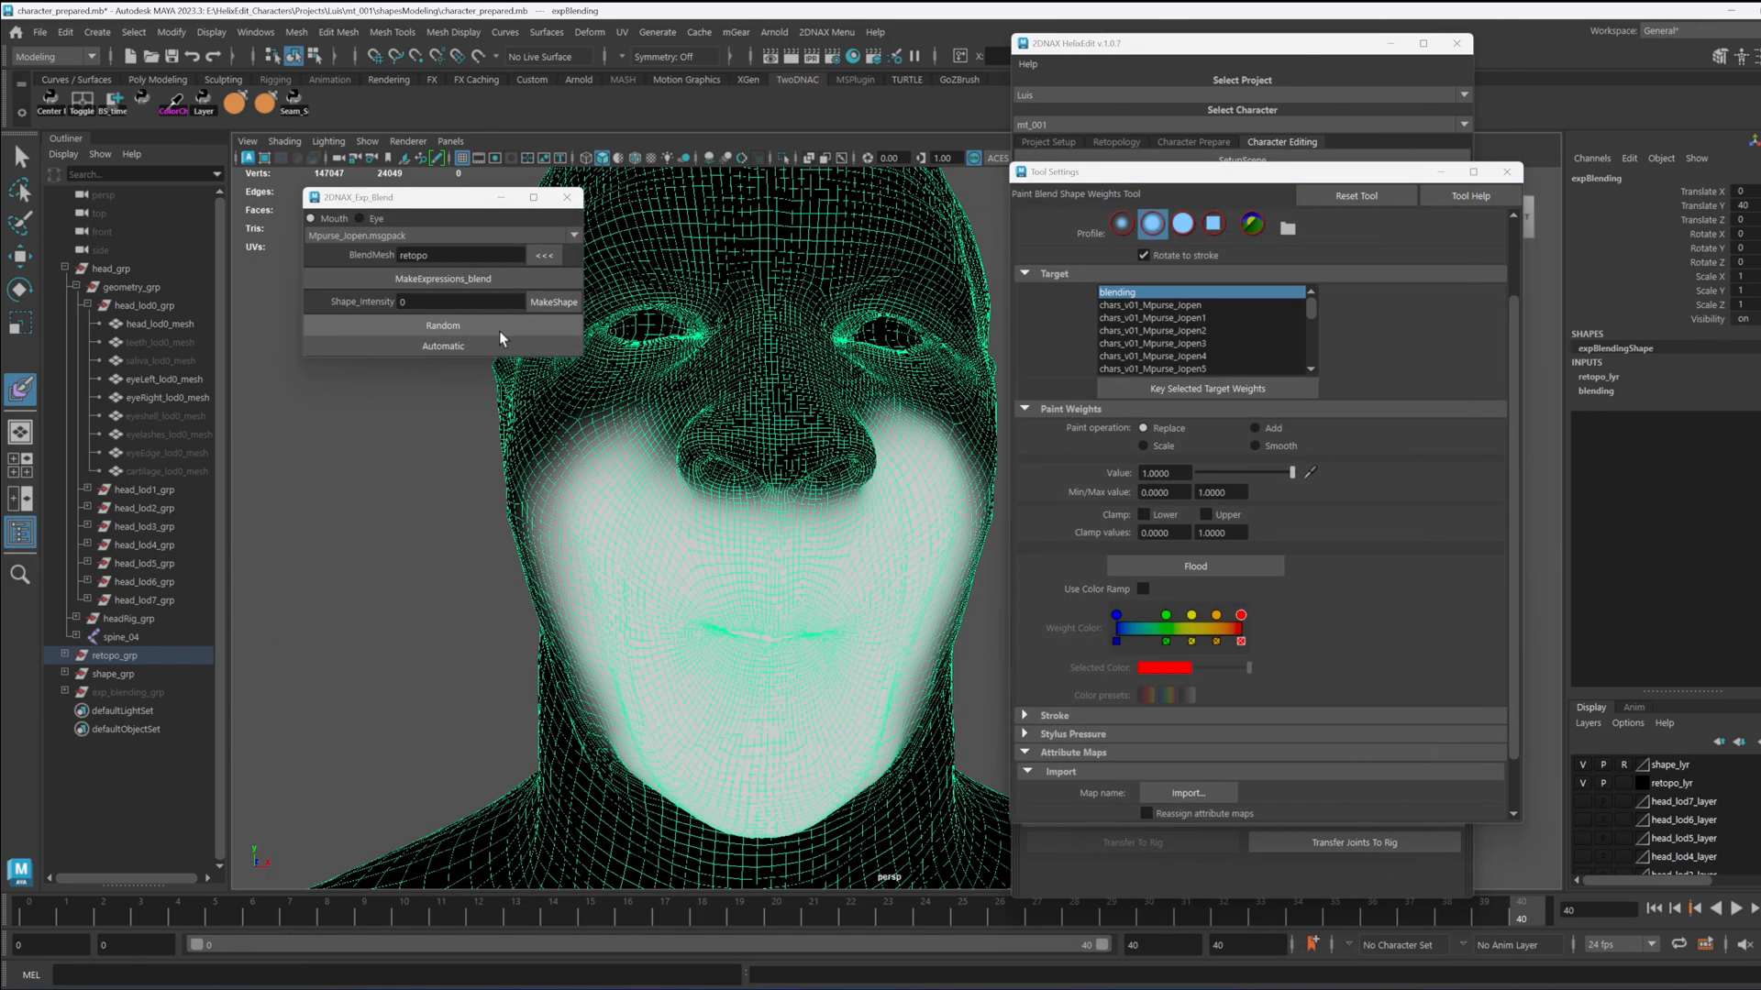
# Step: Paint weight 0 with Replace around the mouth to shrink the weighted area, and flood the blending target with Smooth
pyautogui.moveTo(931, 582)
pyautogui.keyDown('alt'); pyautogui.mouseDown()
pyautogui.moveTo(788, 486)
pyautogui.moveTo(748, 514)
pyautogui.mouseUp(); pyautogui.keyUp('alt')
pyautogui.moveTo(1293, 474); pyautogui.dragTo(1193, 475)
pyautogui.moveTo(798, 613)
pyautogui.keyDown('alt'); pyautogui.mouseDown()
pyautogui.moveTo(646, 606)
pyautogui.moveTo(707, 531)
pyautogui.moveTo(688, 571)
pyautogui.moveTo(503, 699)
pyautogui.moveTo(495, 642)
pyautogui.mouseUp(); pyautogui.keyUp('alt')
pyautogui.moveTo(495, 642)
pyautogui.keyDown('alt'); pyautogui.mouseDown()
pyautogui.moveTo(590, 656)
pyautogui.moveTo(748, 539)
pyautogui.mouseUp(); pyautogui.keyUp('alt')
pyautogui.moveTo(748, 539)
pyautogui.mouseDown()
pyautogui.moveTo(727, 358)
pyautogui.moveTo(771, 440)
pyautogui.mouseUp()
pyautogui.moveTo(771, 440)
pyautogui.mouseDown()
pyautogui.moveTo(704, 489)
pyautogui.moveTo(810, 446)
pyautogui.moveTo(729, 462)
pyautogui.mouseUp()
pyautogui.moveTo(730, 462)
pyautogui.mouseDown()
pyautogui.moveTo(807, 546)
pyautogui.moveTo(816, 600)
pyautogui.mouseUp()
pyautogui.moveTo(817, 601)
pyautogui.keyDown('alt'); pyautogui.mouseDown()
pyautogui.moveTo(757, 606)
pyautogui.moveTo(781, 658)
pyautogui.moveTo(763, 613)
pyautogui.moveTo(741, 759)
pyautogui.mouseUp(); pyautogui.keyUp('alt')
pyautogui.keyDown('alt'); pyautogui.moveTo(741, 760); pyautogui.dragTo(793, 624); pyautogui.keyUp('alt')
pyautogui.moveTo(710, 463)
pyautogui.mouseDown()
pyautogui.moveTo(637, 471)
pyautogui.moveTo(697, 486)
pyautogui.mouseUp()
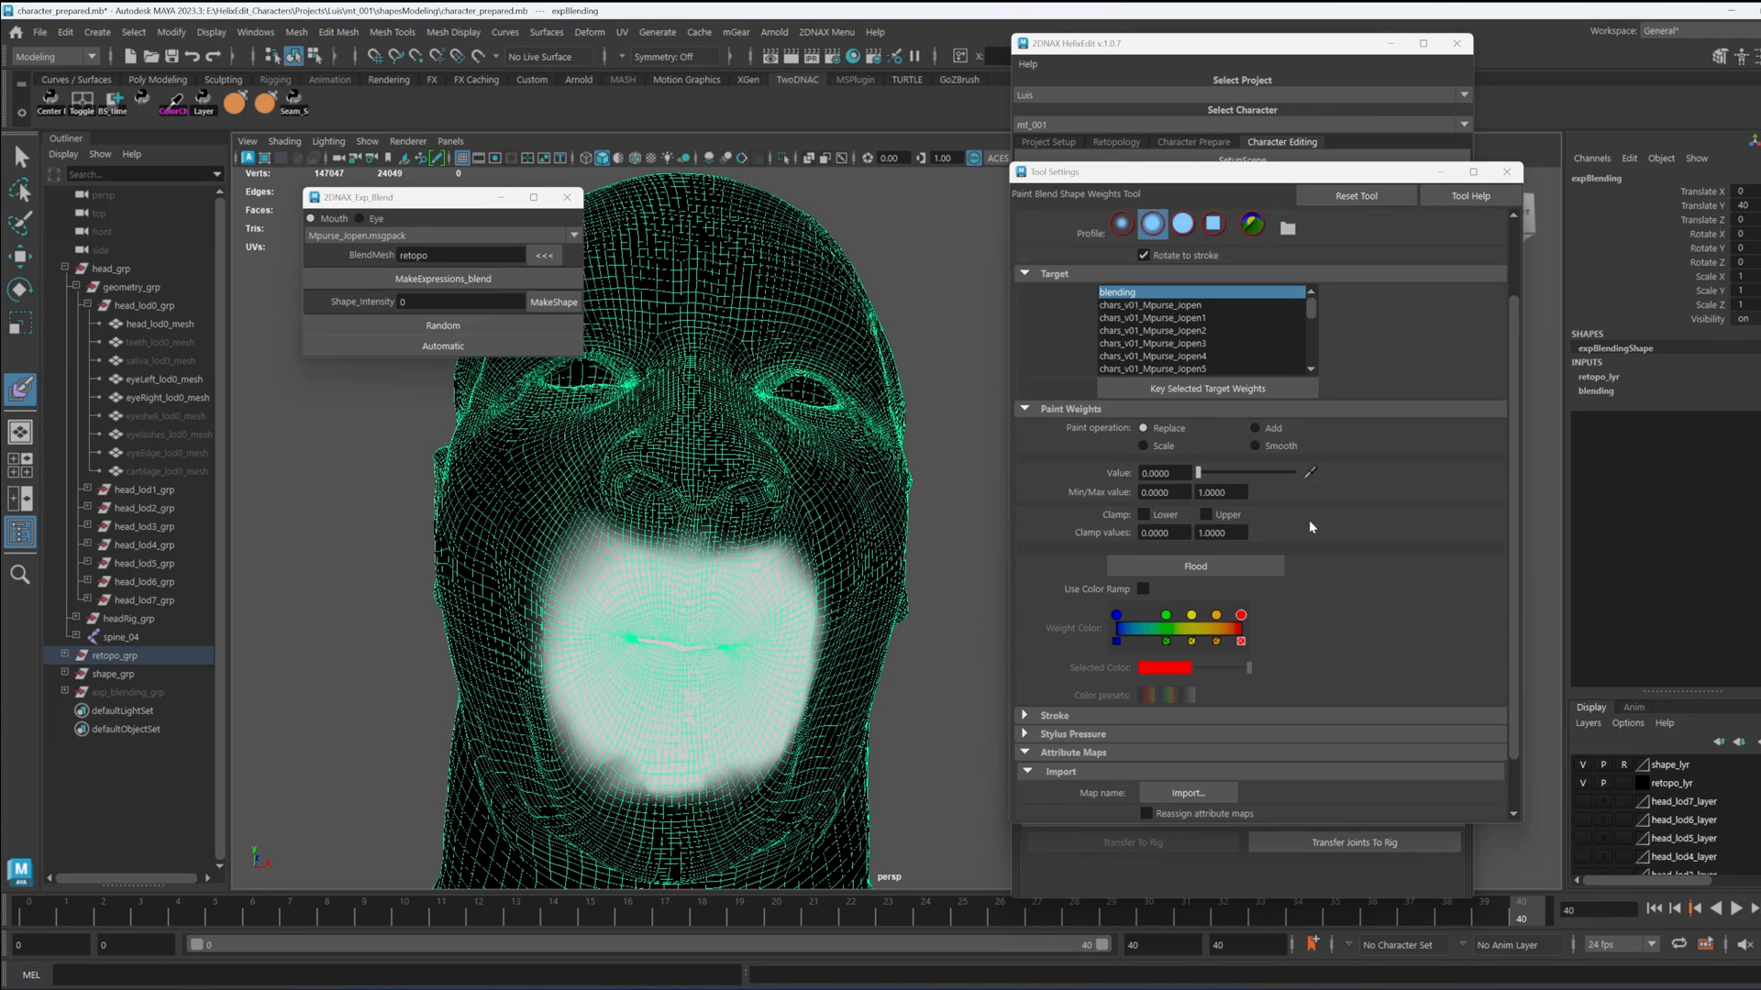
pyautogui.click(1255, 446)
pyautogui.click(1199, 566)
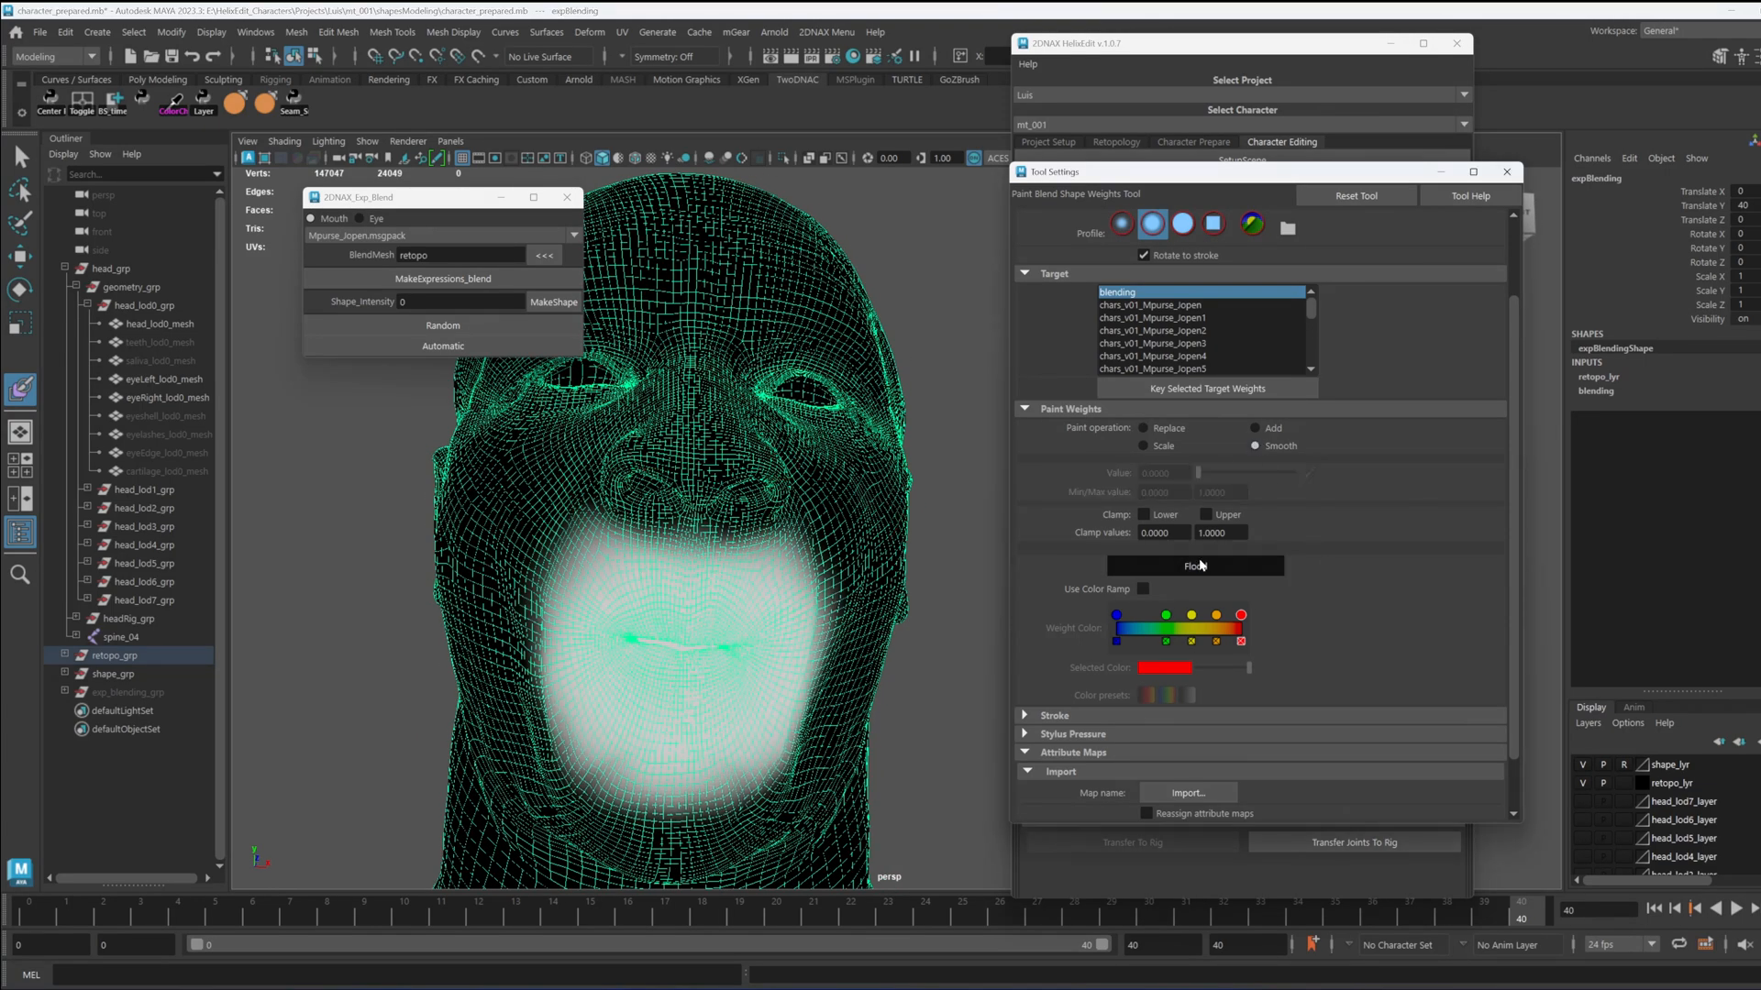
# Step: Try several random mixes of the Mpurse_Jopen sample shapes on the blend head, undoing unwanted ones
pyautogui.click(443, 328)
pyautogui.keyDown('alt'); pyautogui.moveTo(699, 631); pyautogui.dragTo(779, 571); pyautogui.keyUp('alt')
pyautogui.hotkey('ctrl', 'z')
pyautogui.click(470, 328)
pyautogui.hotkey('ctrl', 'z')
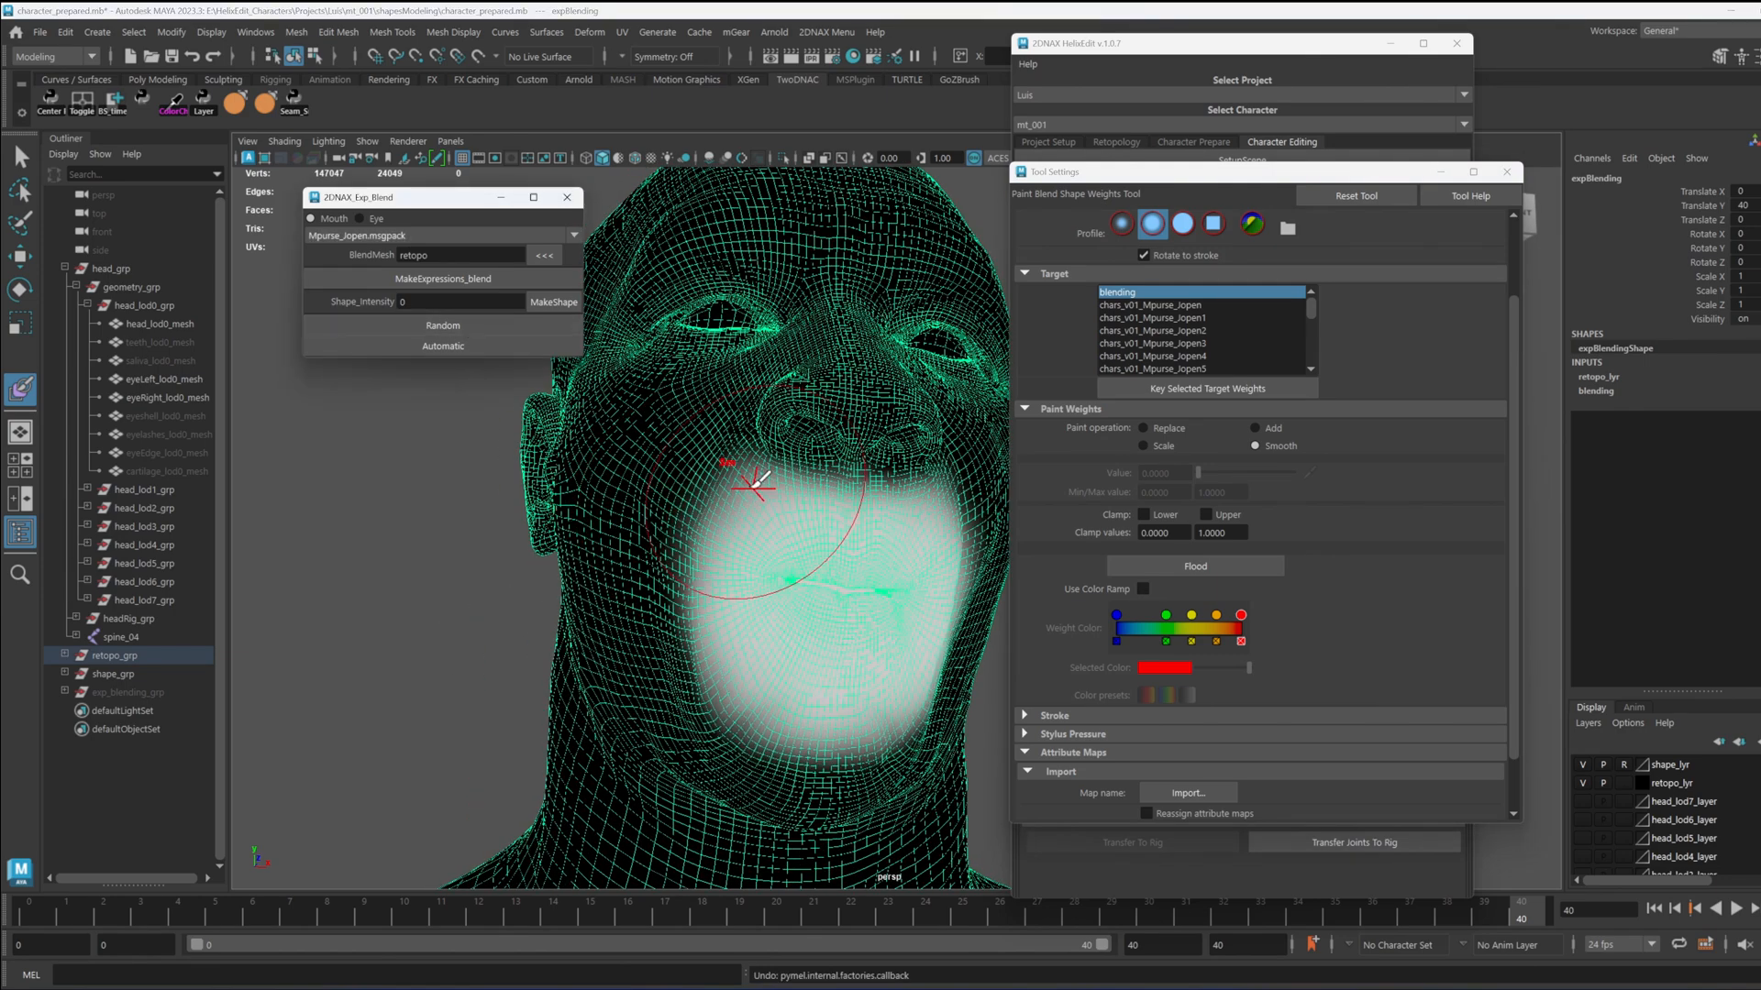
pyautogui.click(470, 326)
pyautogui.click(480, 332)
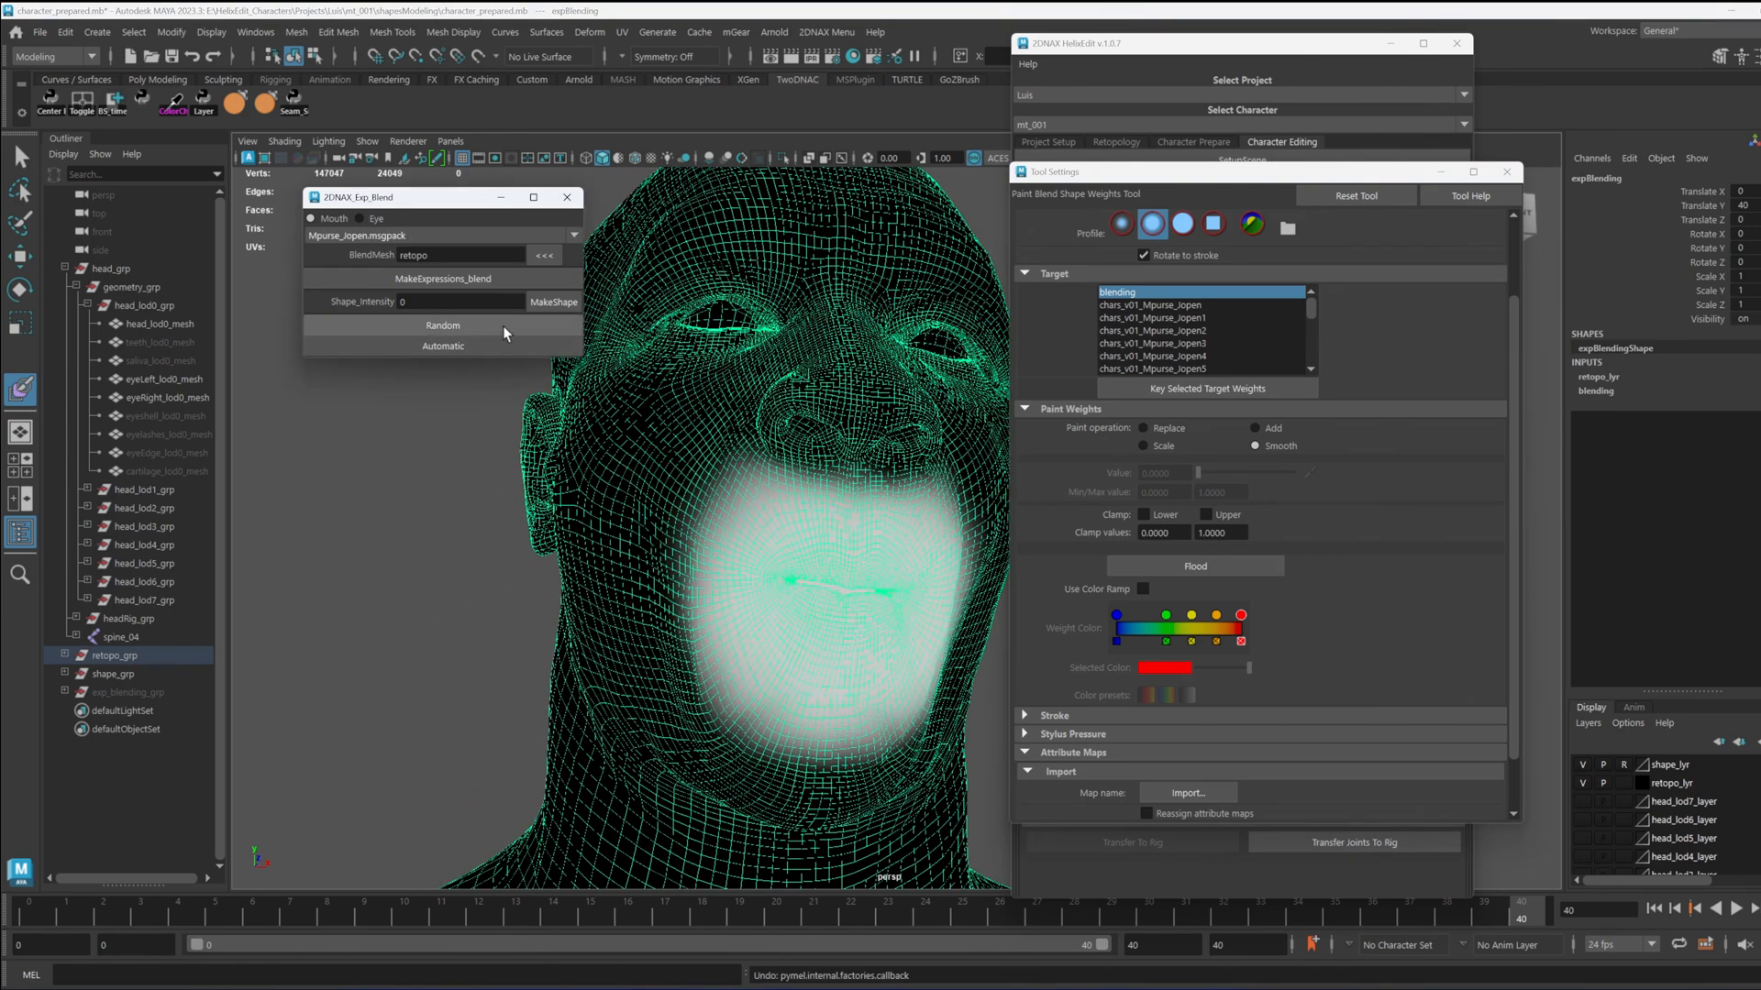
pyautogui.click(496, 325)
# Step: Leave weight painting, try the automatic shape mix on the blend head, and reset all sample shapes with intensity 0
pyautogui.press('q')
pyautogui.moveTo(944, 550)
pyautogui.keyDown('alt'); pyautogui.mouseDown()
pyautogui.moveTo(858, 560)
pyautogui.moveTo(928, 601)
pyautogui.moveTo(825, 613)
pyautogui.moveTo(831, 584)
pyautogui.moveTo(862, 642)
pyautogui.moveTo(789, 632)
pyautogui.moveTo(752, 605)
pyautogui.mouseUp(); pyautogui.keyUp('alt')
pyautogui.scroll(10, 872, 658)
pyautogui.click(470, 347)
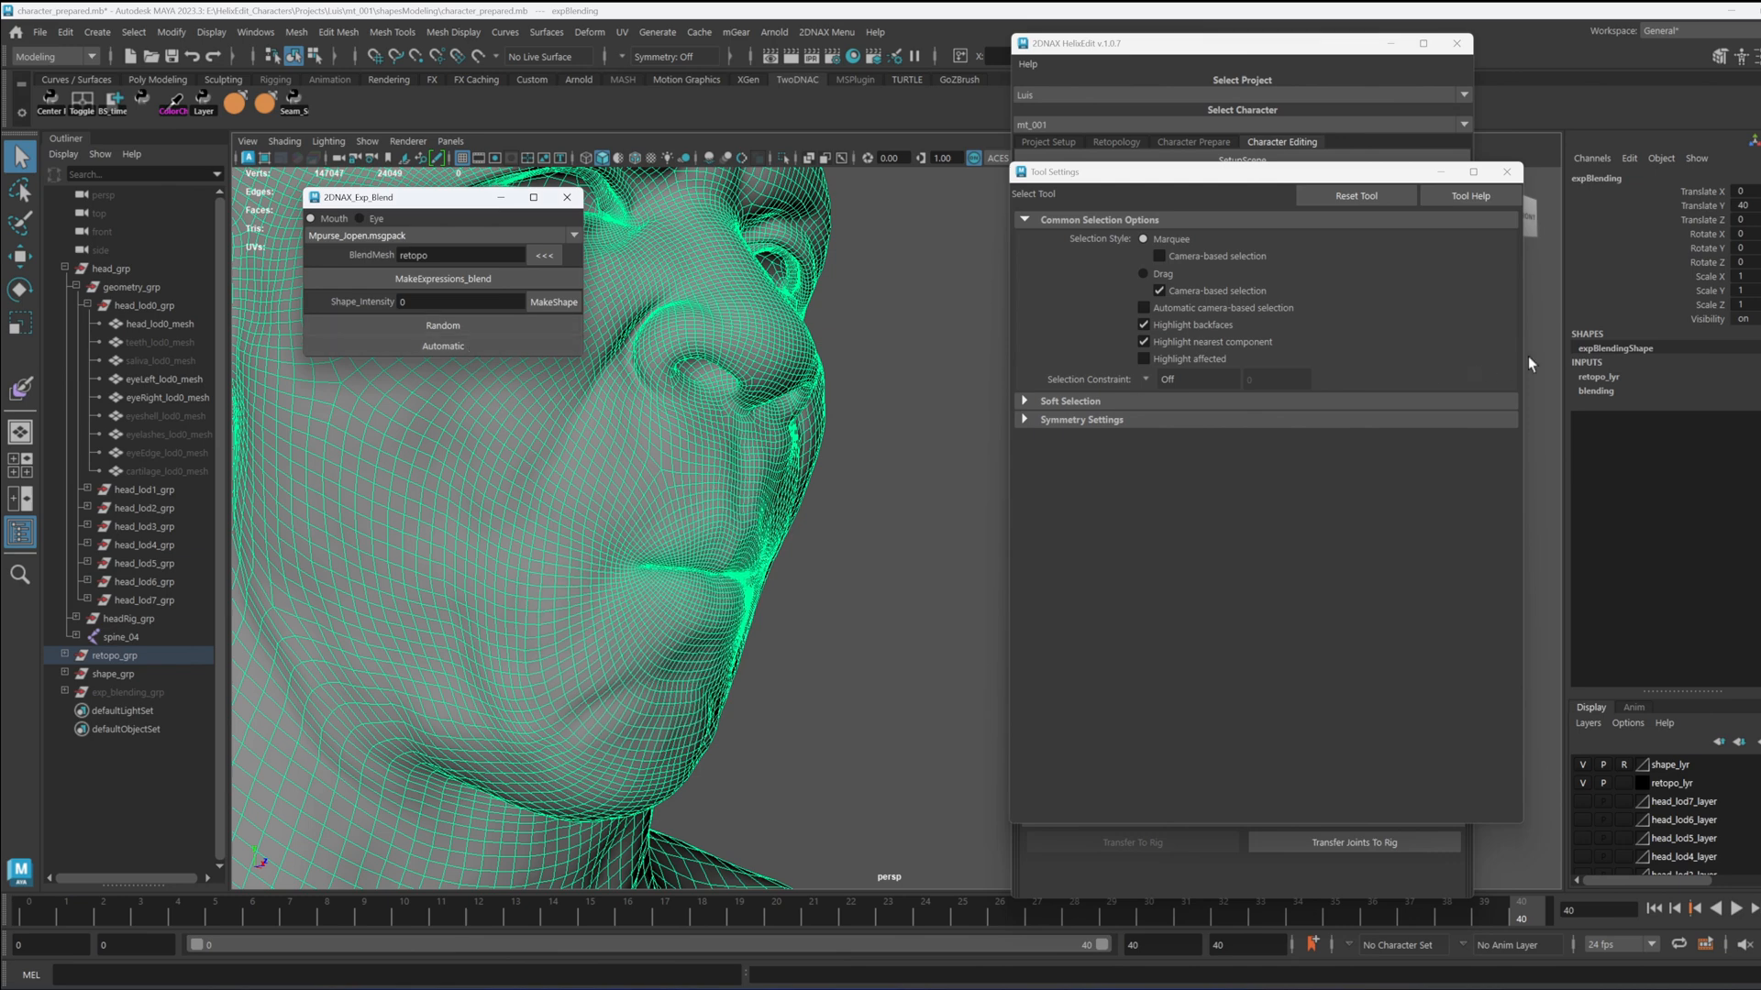
pyautogui.click(1600, 393)
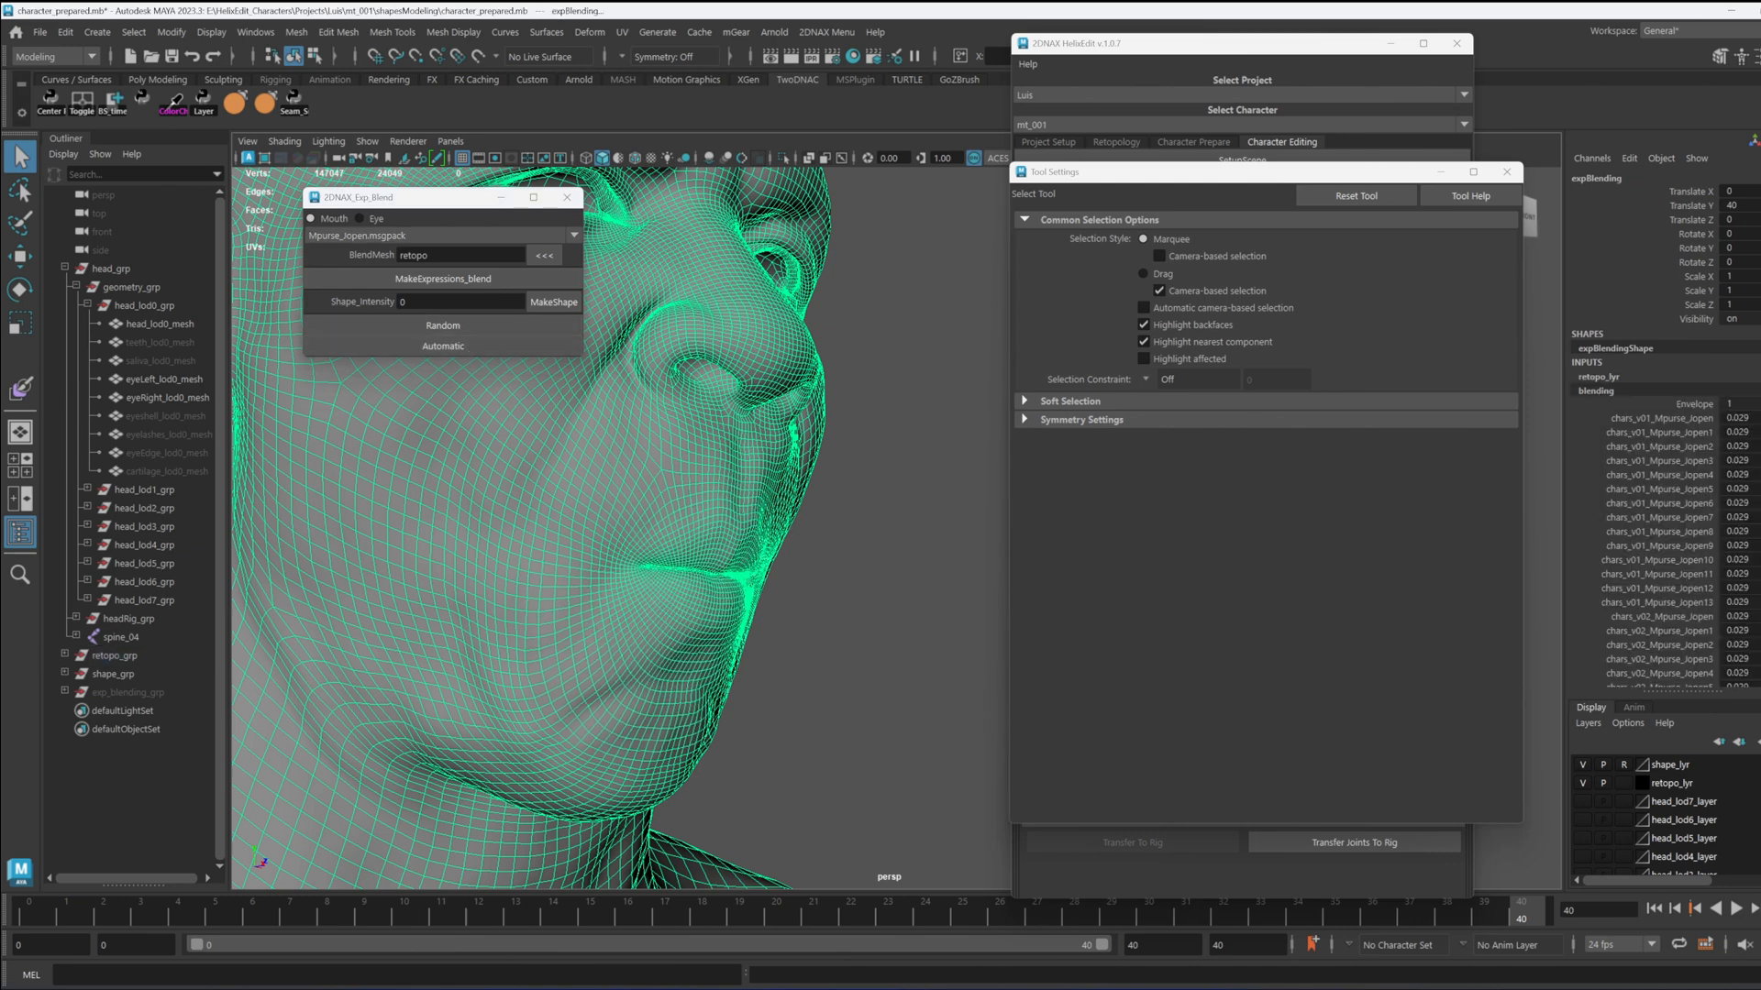
pyautogui.click(558, 303)
# Step: Set the blend weights of chars_v01_Mpurse_Jopen to 0.4 and chars_v01_Mpurse_Jopen2 to 0.5, checking the mouth shape
pyautogui.click(1736, 418)
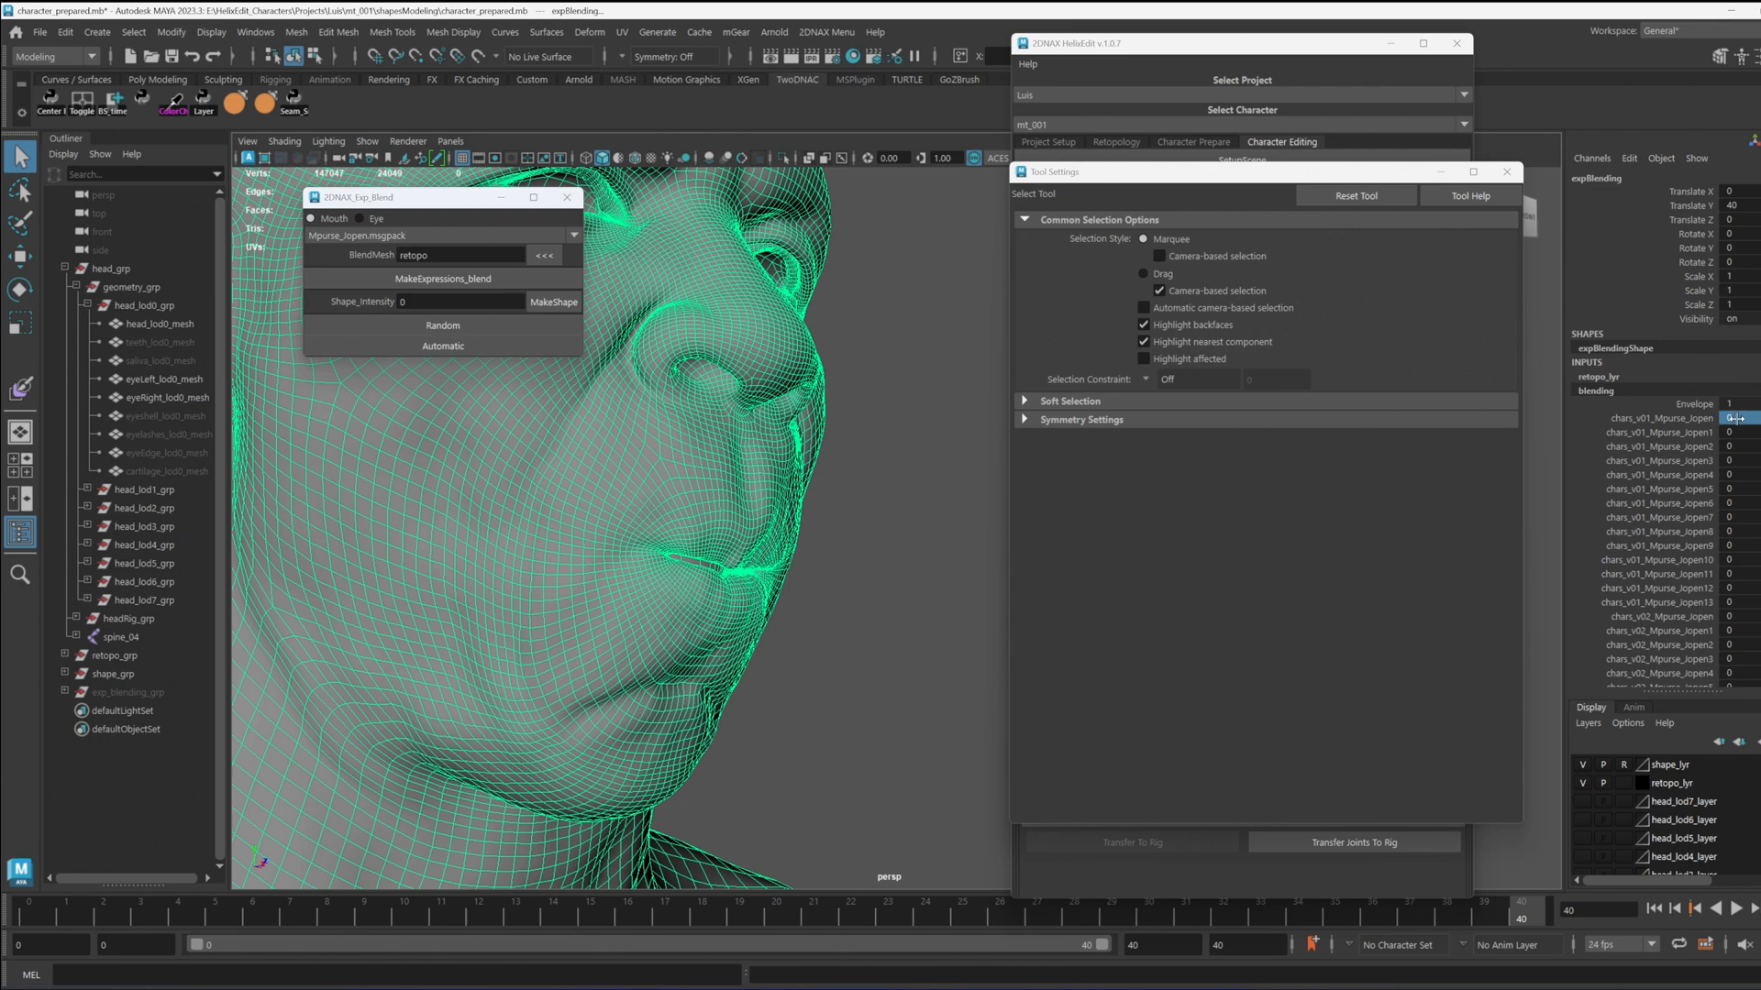
pyautogui.moveTo(551, 551)
pyautogui.mouseDown(button='middle')
pyautogui.moveTo(601, 550)
pyautogui.moveTo(550, 550)
pyautogui.mouseUp(button='middle')
pyautogui.moveTo(1736, 446); pyautogui.dragTo(1750, 446)
pyautogui.keyDown('alt'); pyautogui.moveTo(1115, 530); pyautogui.dragTo(938, 652); pyautogui.keyUp('alt')
pyautogui.keyDown('alt'); pyautogui.moveTo(938, 652); pyautogui.dragTo(890, 608, button='middle'); pyautogui.keyUp('alt')
pyautogui.keyDown('alt'); pyautogui.moveTo(890, 609); pyautogui.dragTo(931, 641, button='right'); pyautogui.keyUp('alt')
pyautogui.keyDown('alt'); pyautogui.moveTo(932, 641); pyautogui.dragTo(878, 625); pyautogui.keyUp('alt')
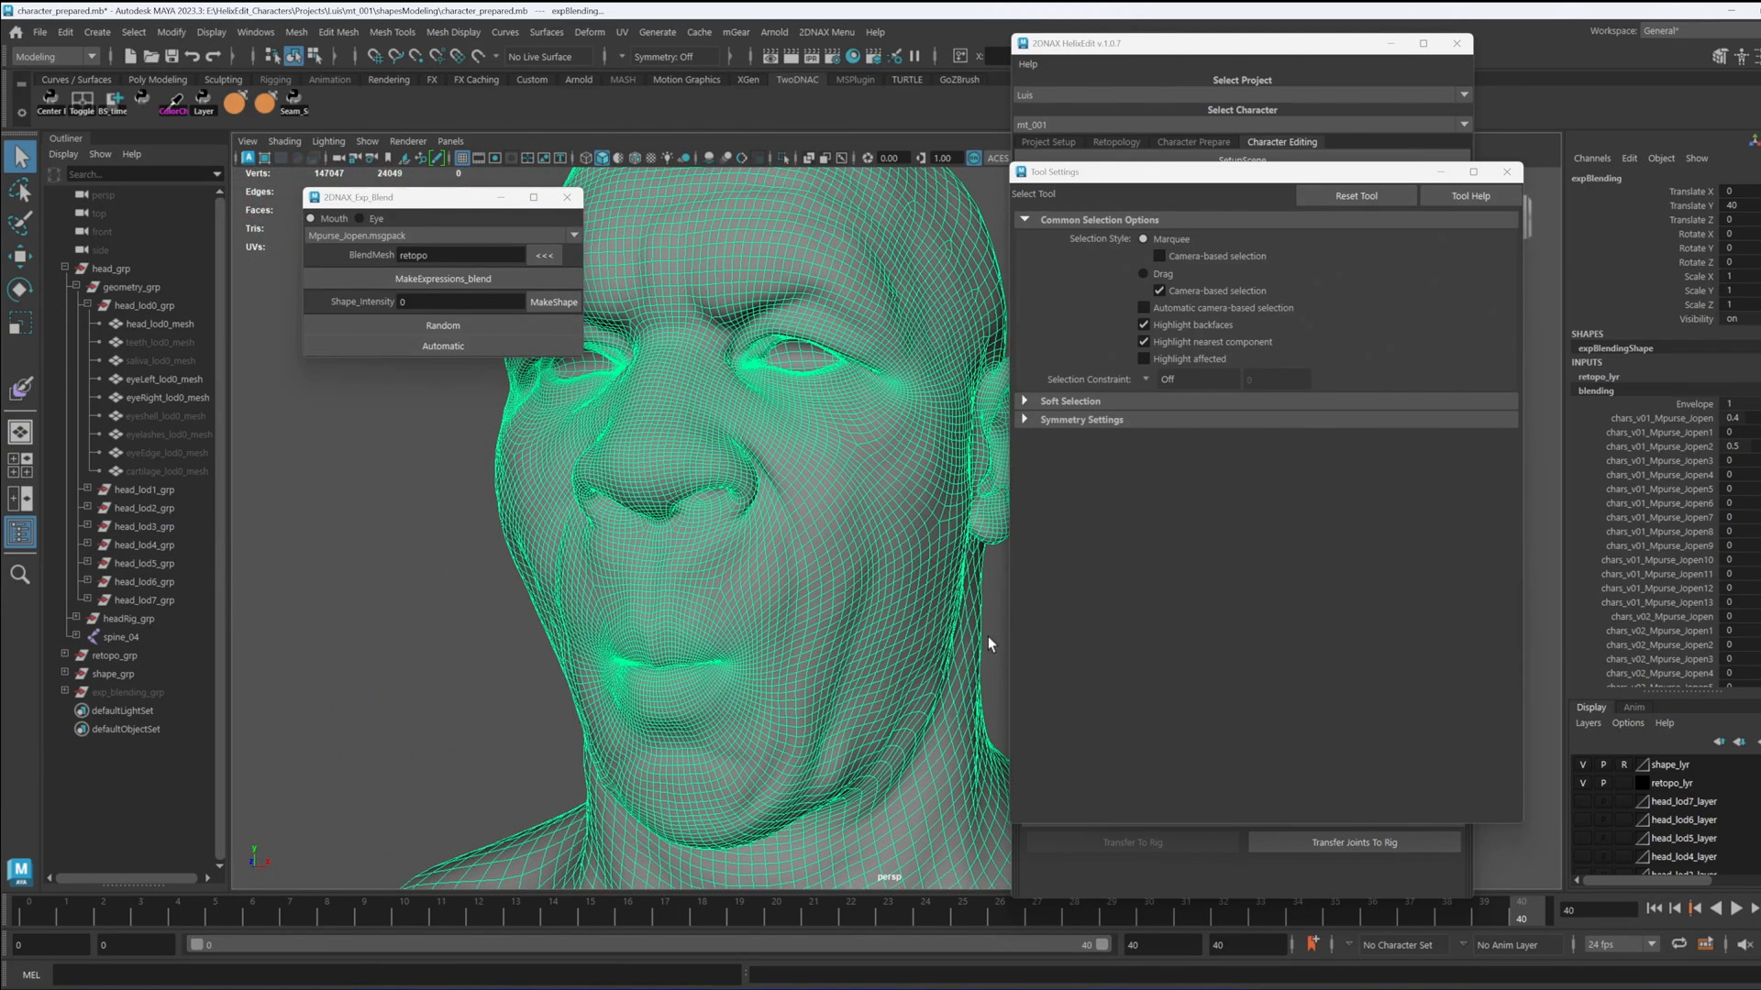
# Step: Make the blend head's shape with an intensity of .04 and inspect the face
pyautogui.click(1003, 626)
pyautogui.click(712, 500)
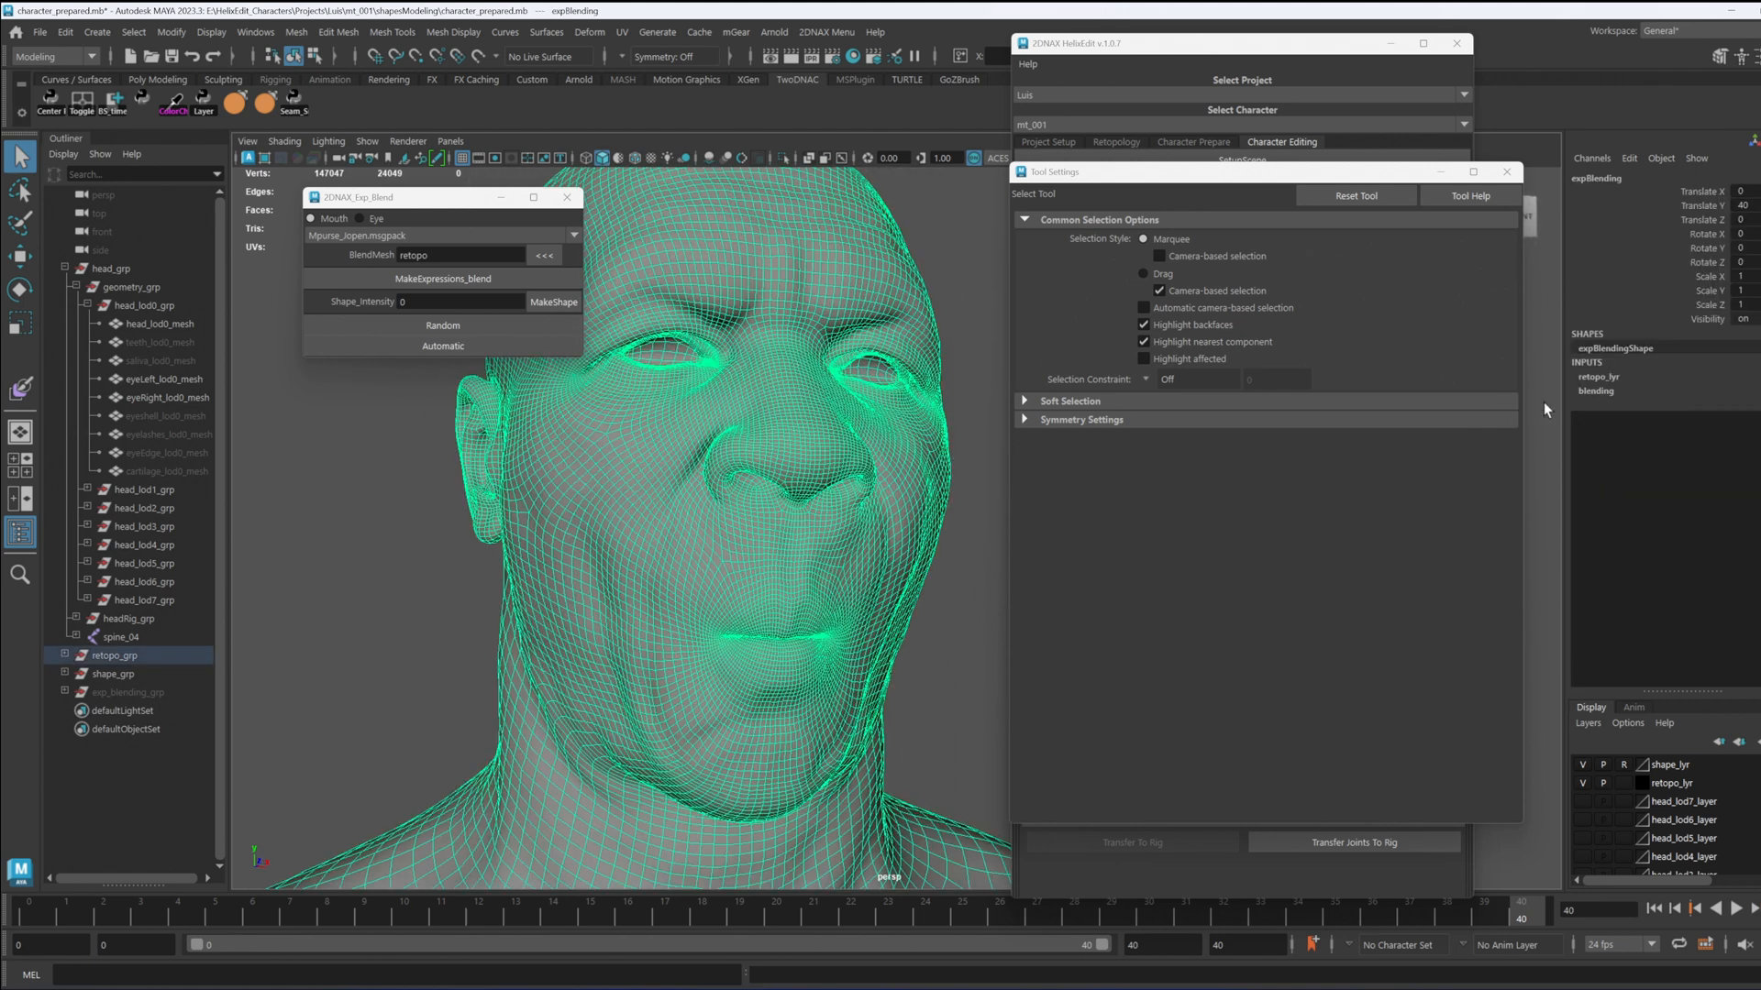
pyautogui.click(1600, 392)
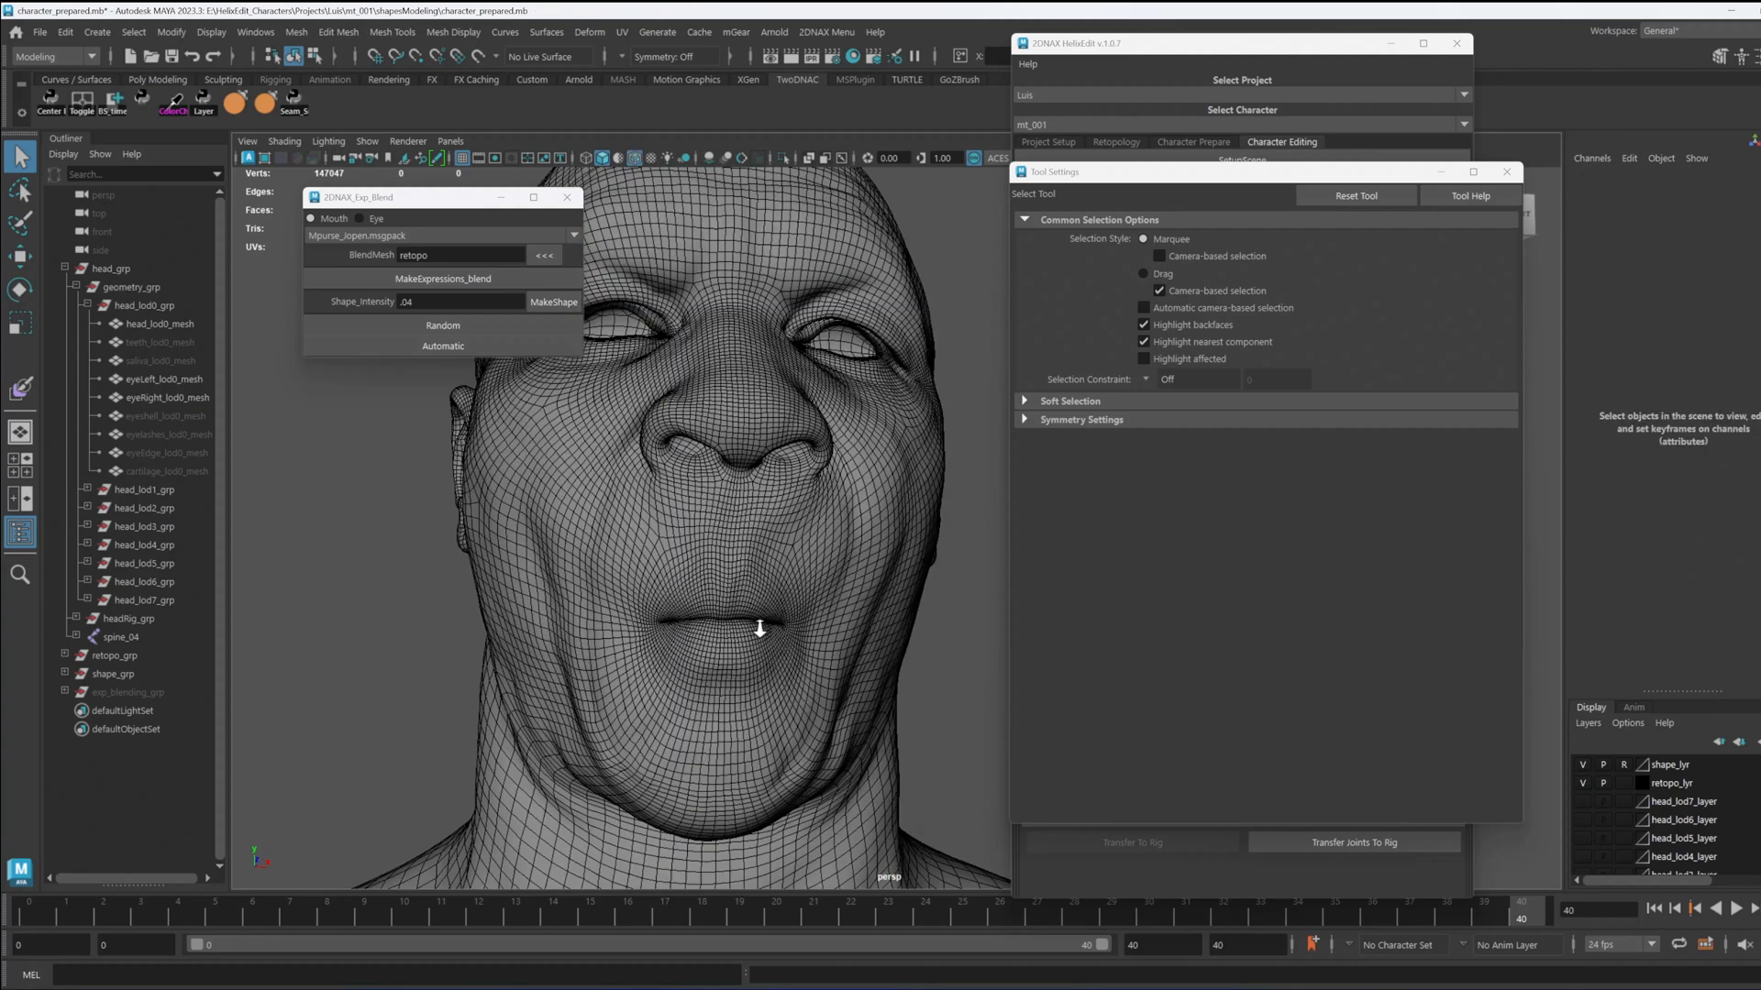
pyautogui.keyDown('alt'); pyautogui.moveTo(758, 624); pyautogui.dragTo(755, 542, button='right'); pyautogui.keyUp('alt')
pyautogui.keyDown('alt'); pyautogui.moveTo(699, 626); pyautogui.dragTo(688, 629, button='middle'); pyautogui.keyUp('alt')
pyautogui.keyDown('alt'); pyautogui.moveTo(688, 629); pyautogui.dragTo(642, 596); pyautogui.keyUp('alt')
pyautogui.keyDown('alt'); pyautogui.moveTo(642, 597); pyautogui.dragTo(607, 609, button='right'); pyautogui.keyUp('alt')
pyautogui.keyDown('alt'); pyautogui.moveTo(607, 609); pyautogui.dragTo(741, 530); pyautogui.keyUp('alt')
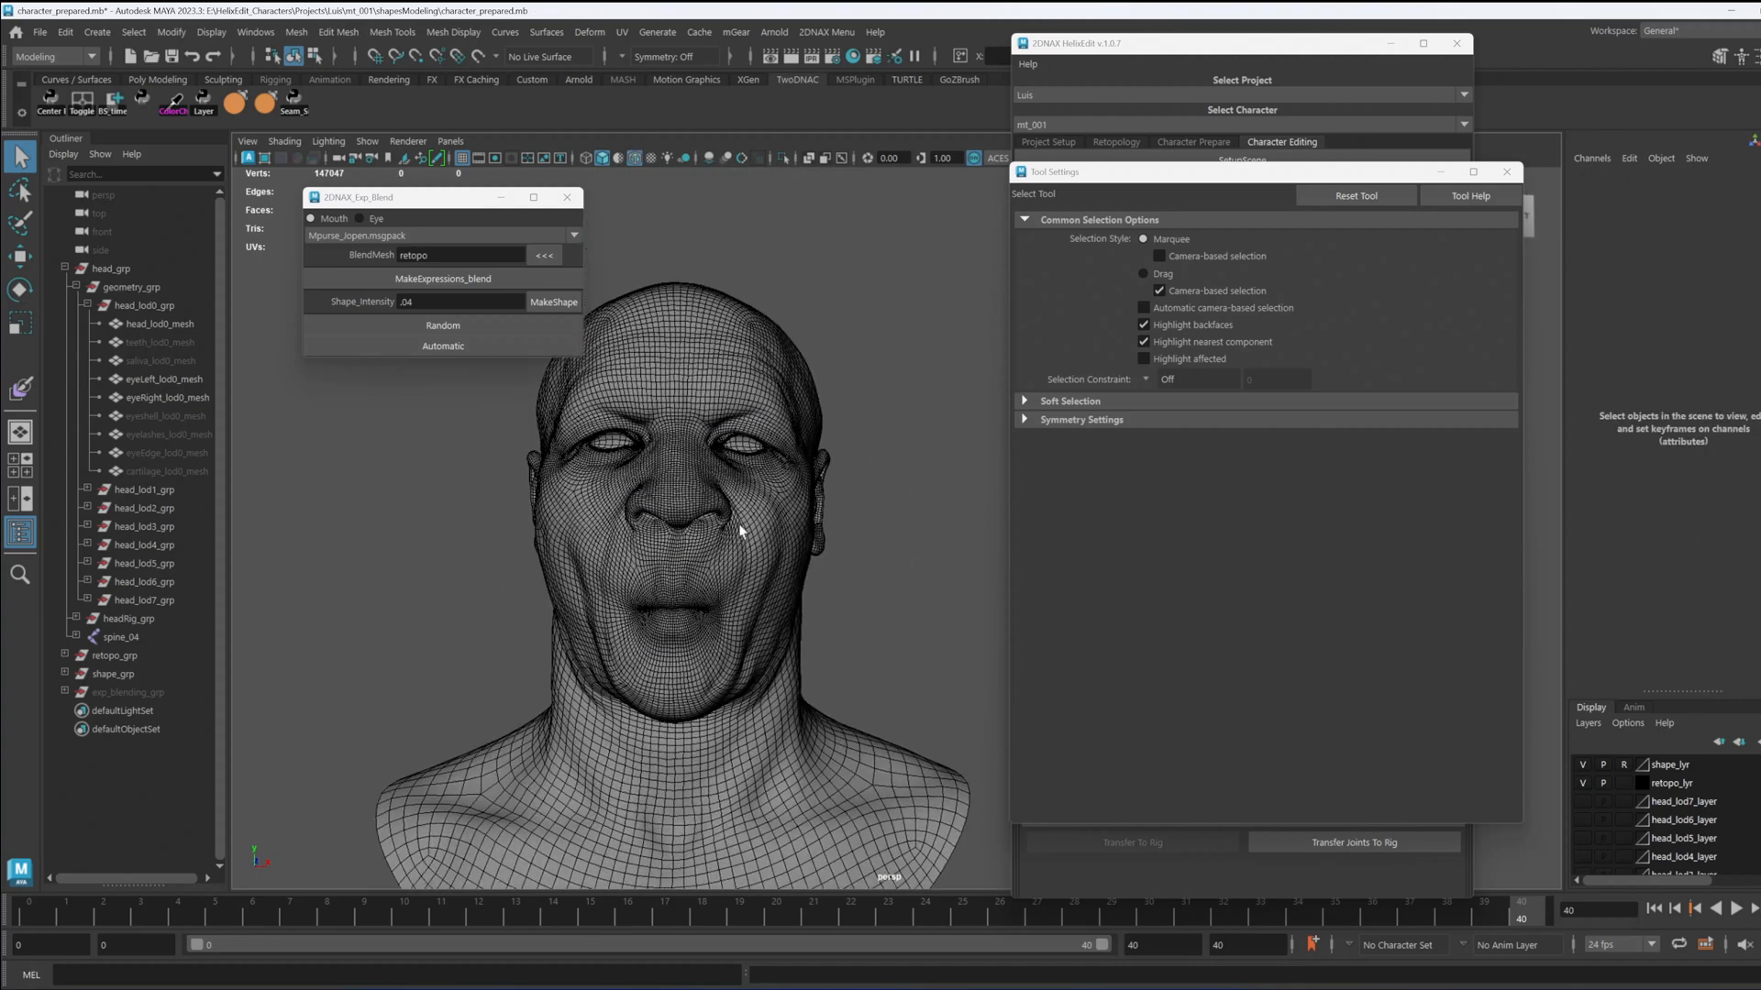
# Step: Open the Mesh_Normalize tool and store the retopo head as its master data
pyautogui.click(827, 32)
pyautogui.moveTo(862, 86)
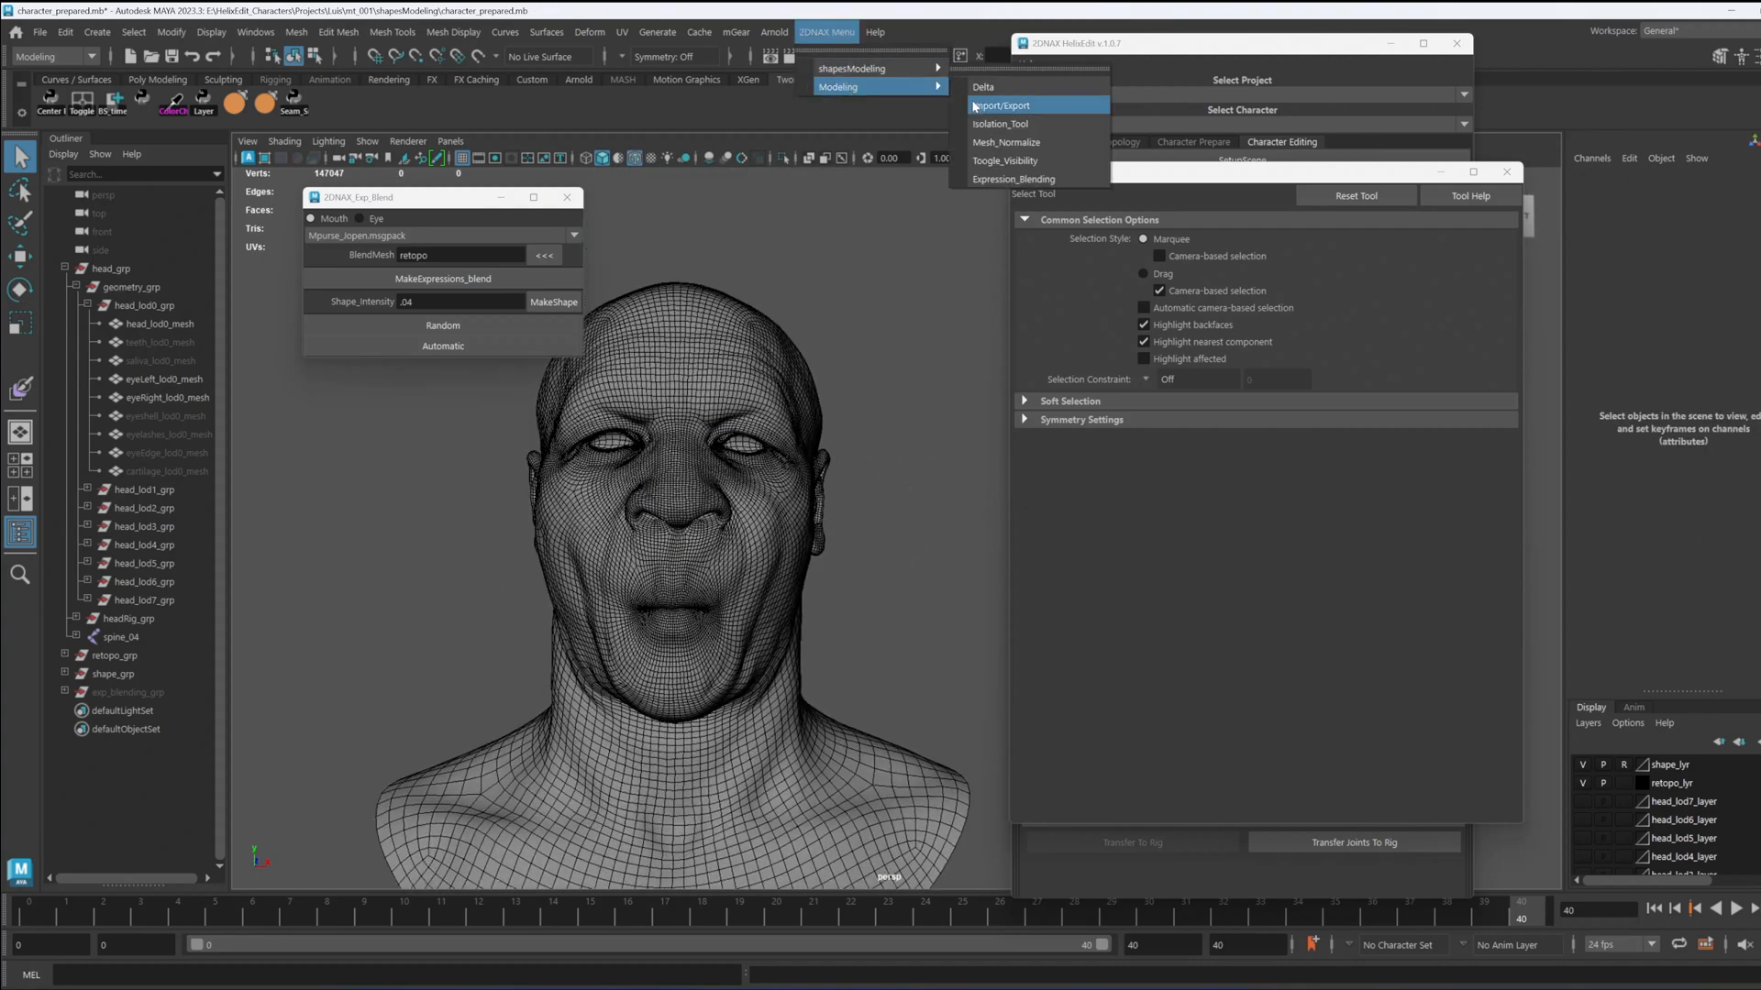
pyautogui.click(1013, 142)
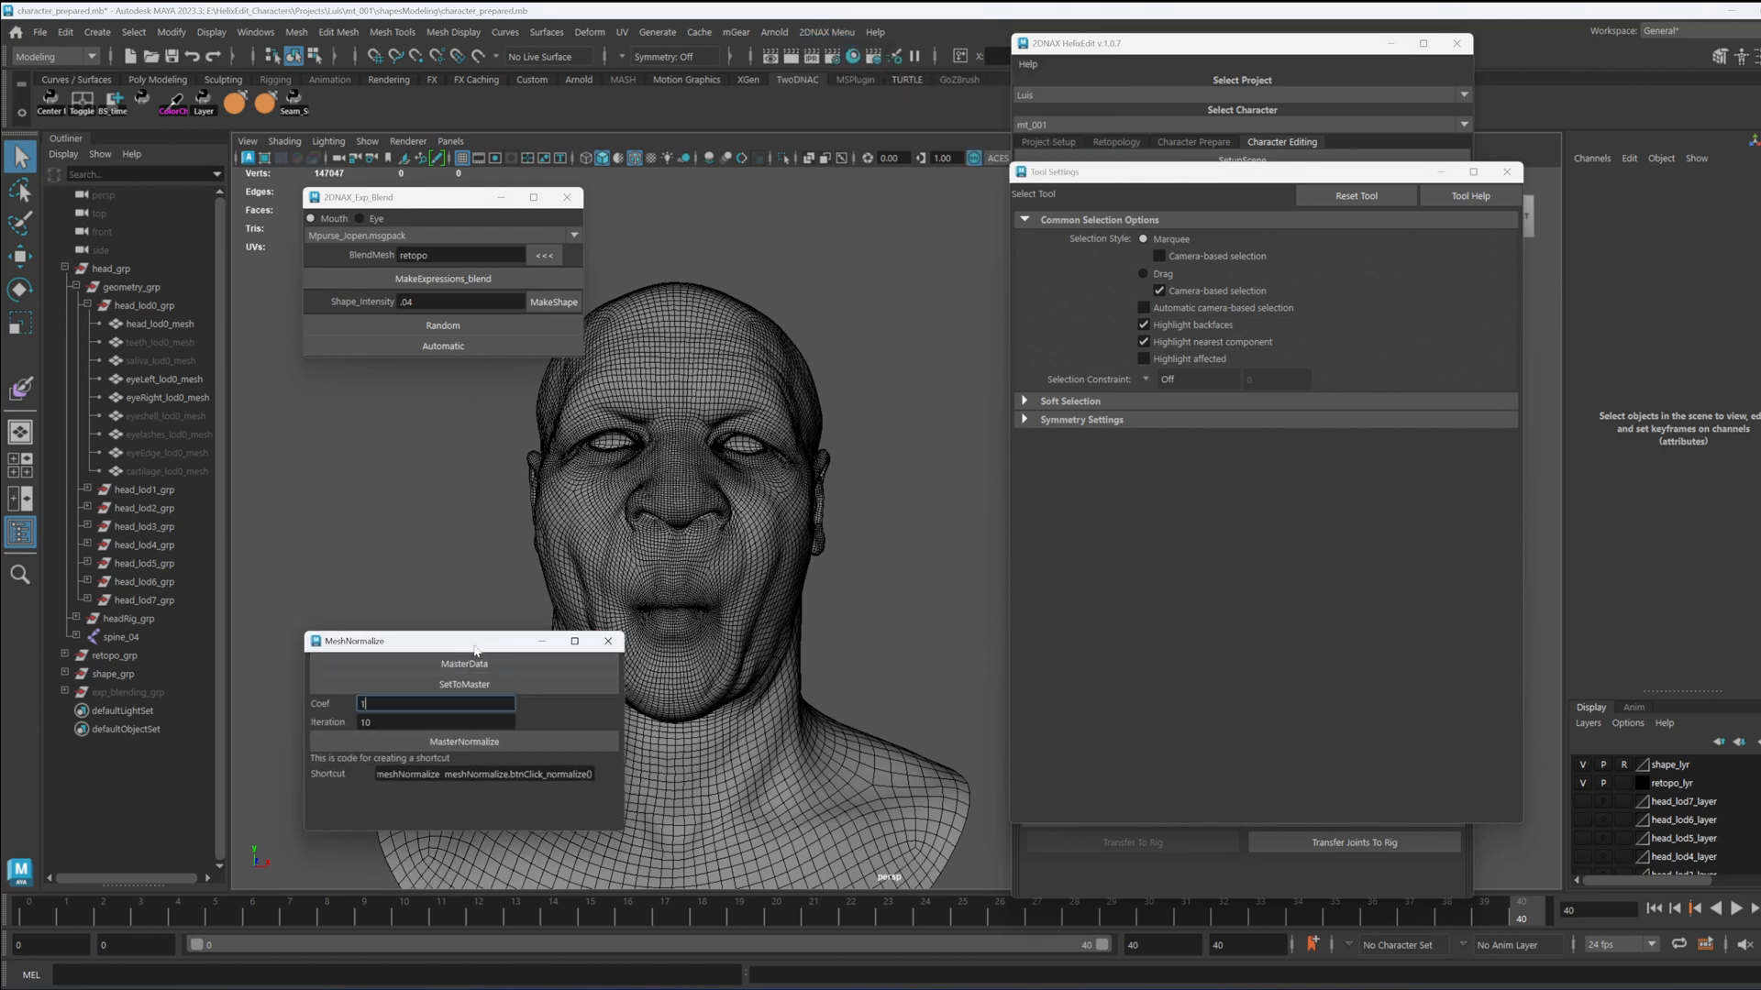
pyautogui.moveTo(475, 649); pyautogui.dragTo(395, 548)
pyautogui.scroll(-5, 693, 551)
pyautogui.keyDown('alt'); pyautogui.moveTo(711, 554); pyautogui.dragTo(702, 407, button='middle'); pyautogui.keyUp('alt')
pyautogui.click(708, 569)
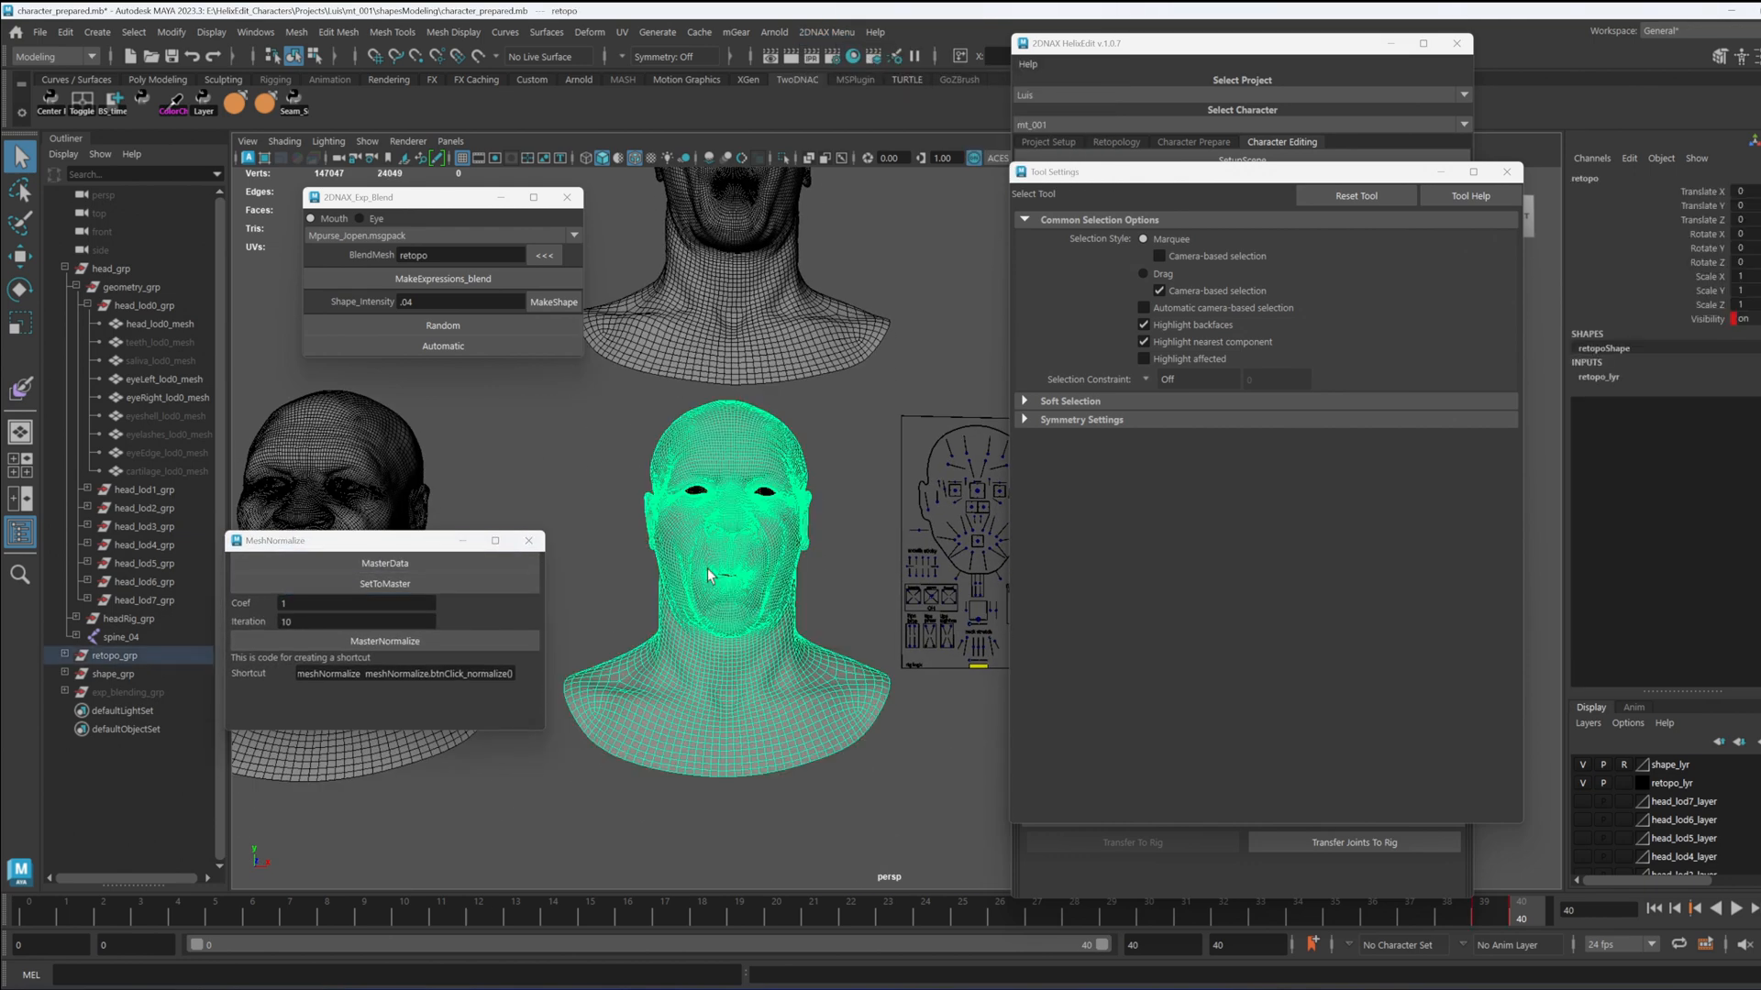
pyautogui.click(427, 564)
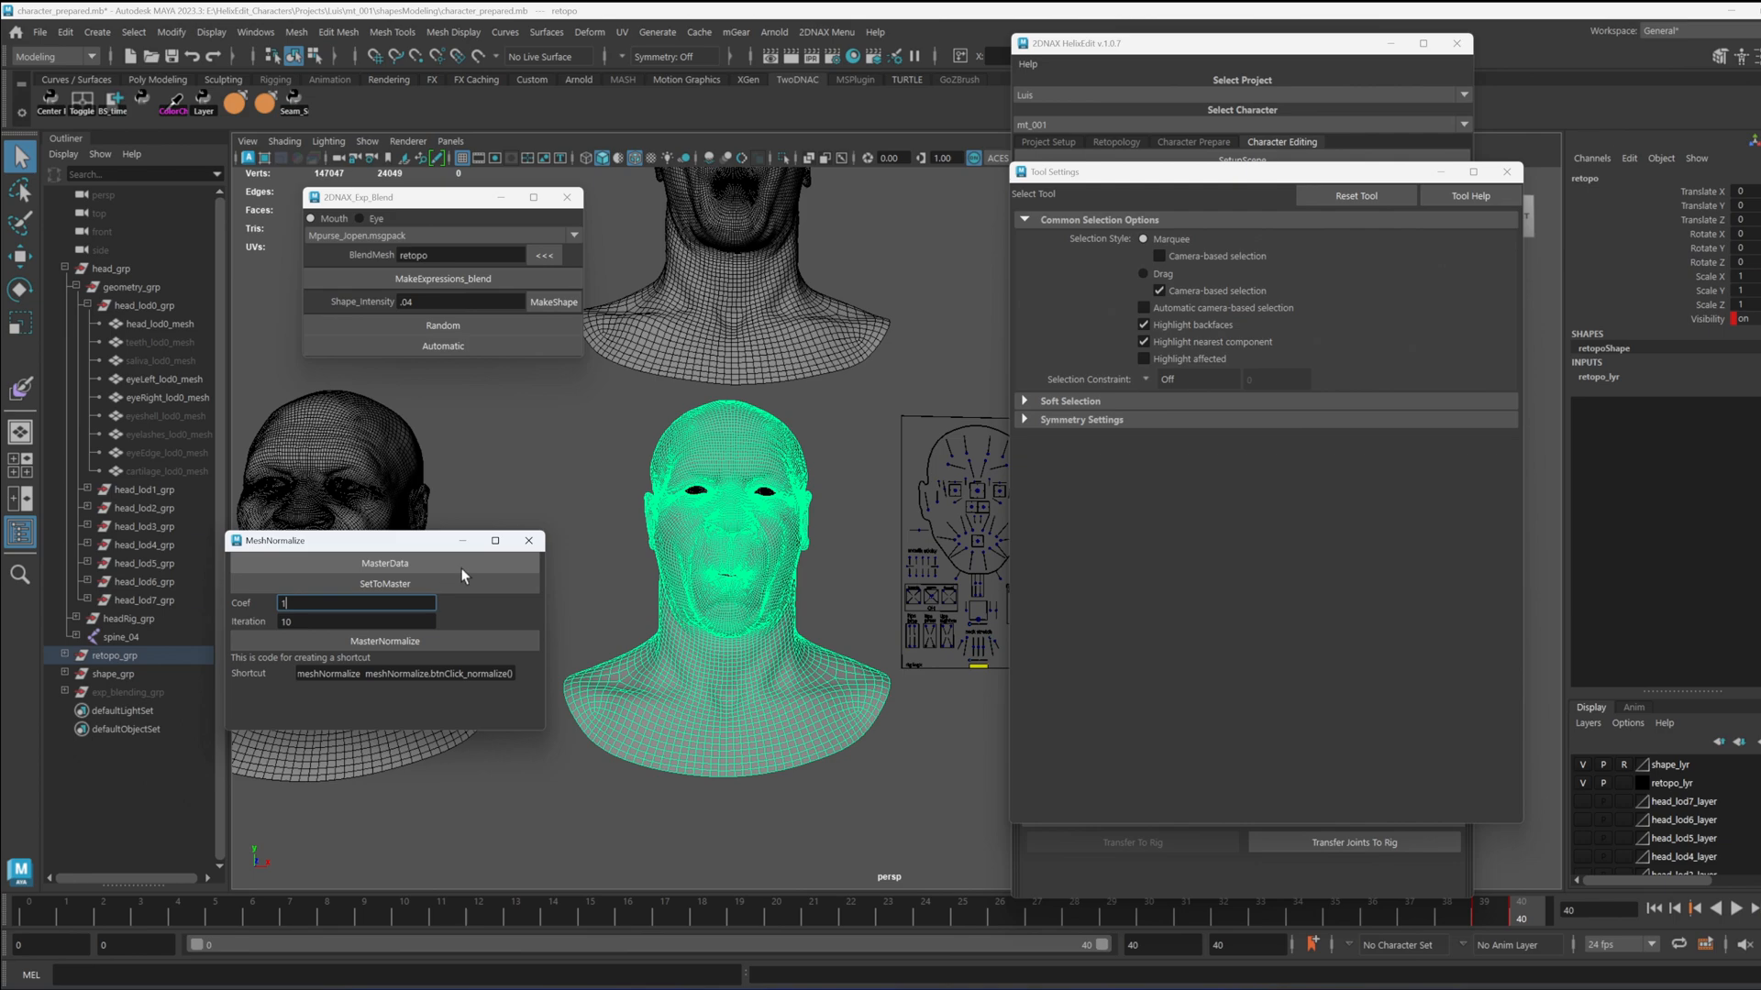
# Step: Set the mesh normalize iterations to 3 and select an upper-lip vertex line on the blend head
pyautogui.keyDown('alt'); pyautogui.moveTo(723, 374); pyautogui.dragTo(809, 658, button='middle'); pyautogui.keyUp('alt')
pyautogui.scroll(6, 791, 524)
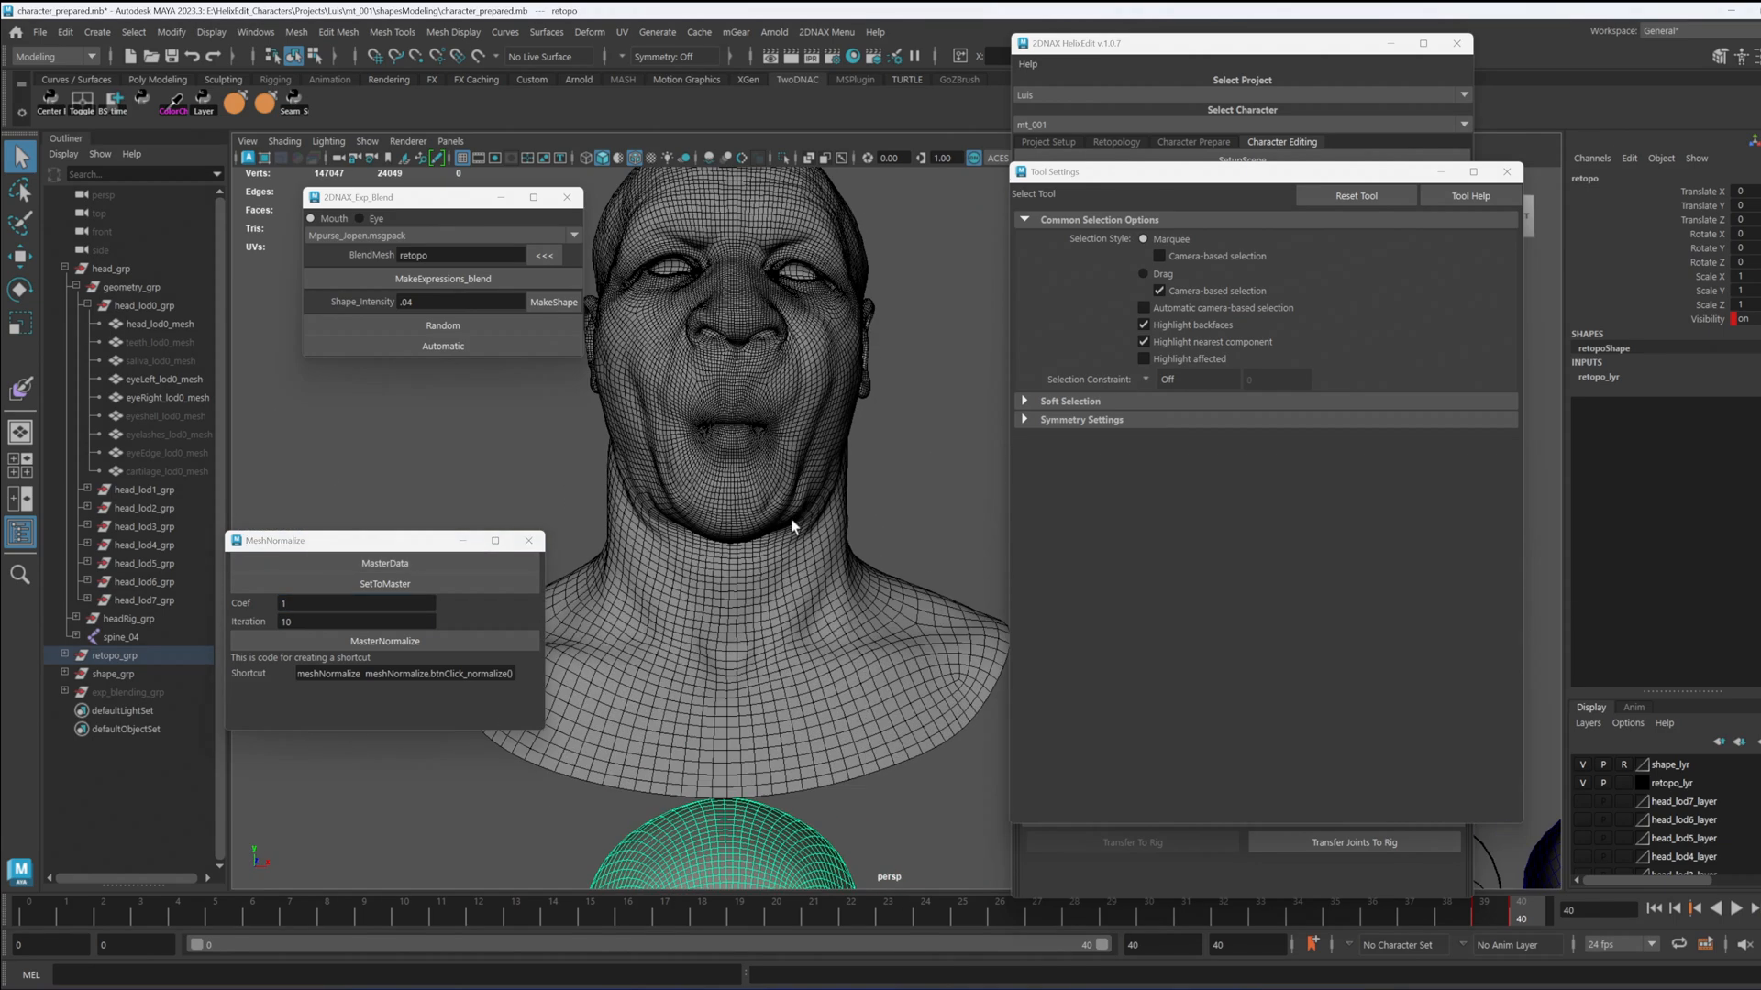
pyautogui.keyDown('alt'); pyautogui.moveTo(790, 525); pyautogui.dragTo(800, 633, button='middle'); pyautogui.keyUp('alt')
pyautogui.scroll(4, 825, 695)
pyautogui.click(779, 519)
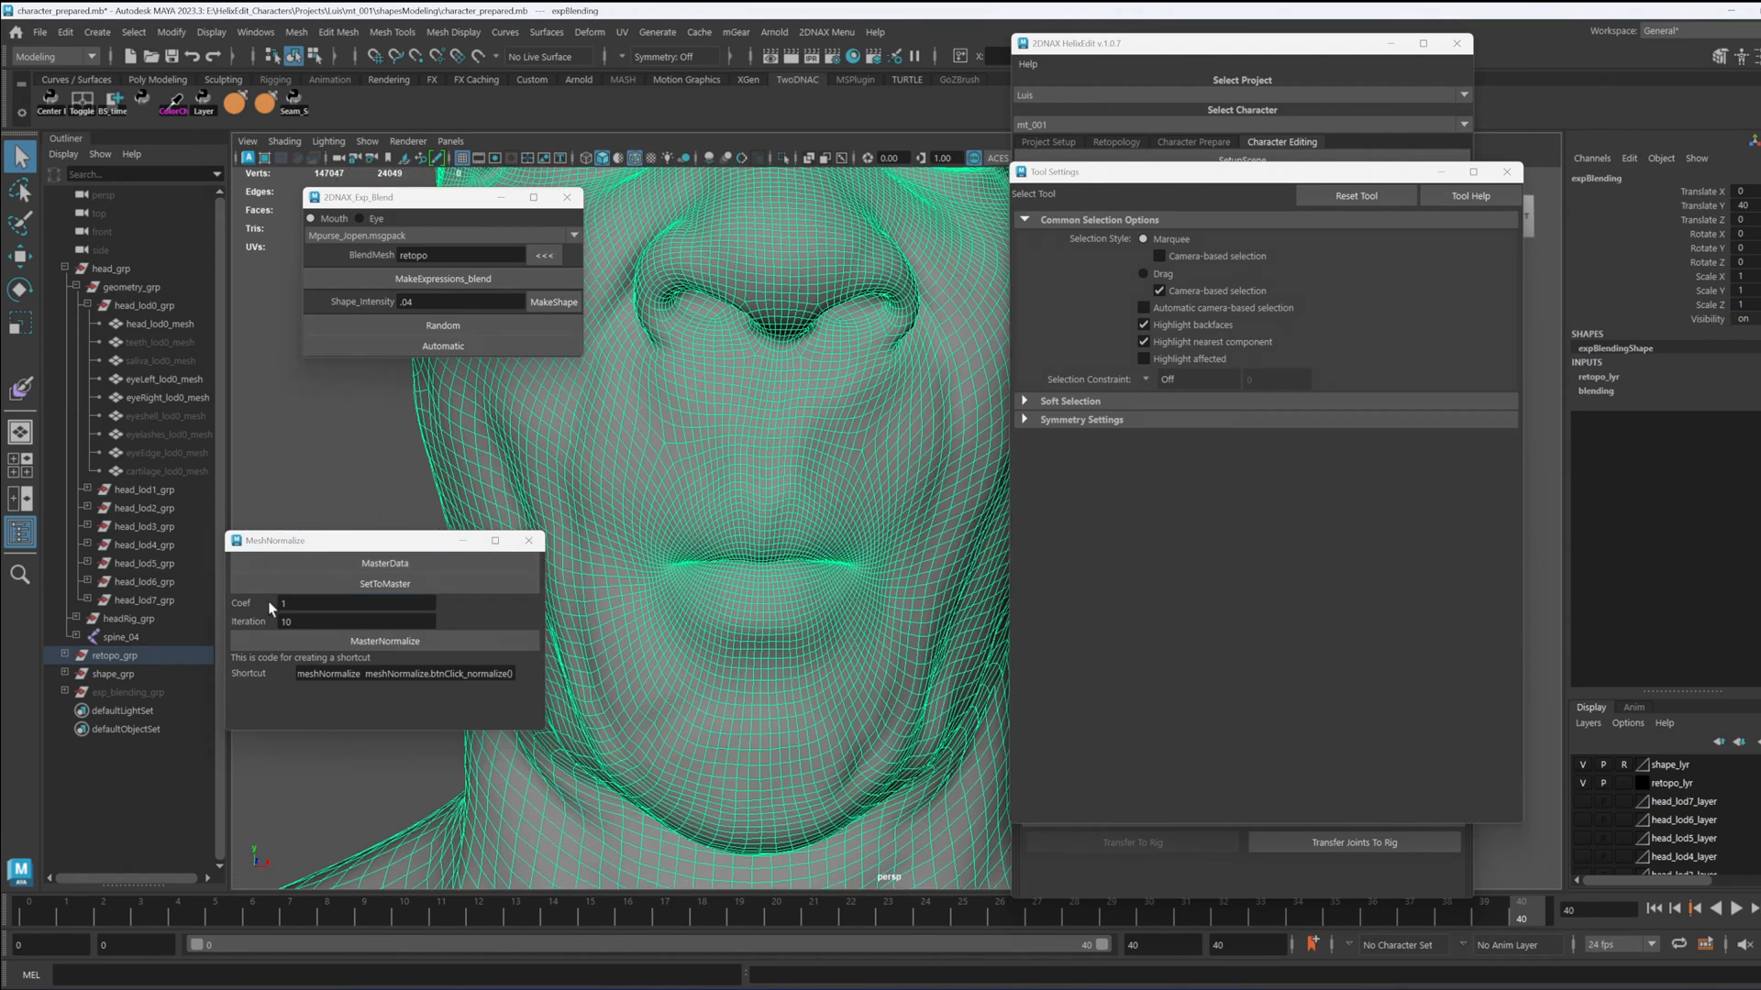
pyautogui.click(317, 622)
pyautogui.moveTo(799, 576); pyautogui.dragTo(743, 562, button='right')
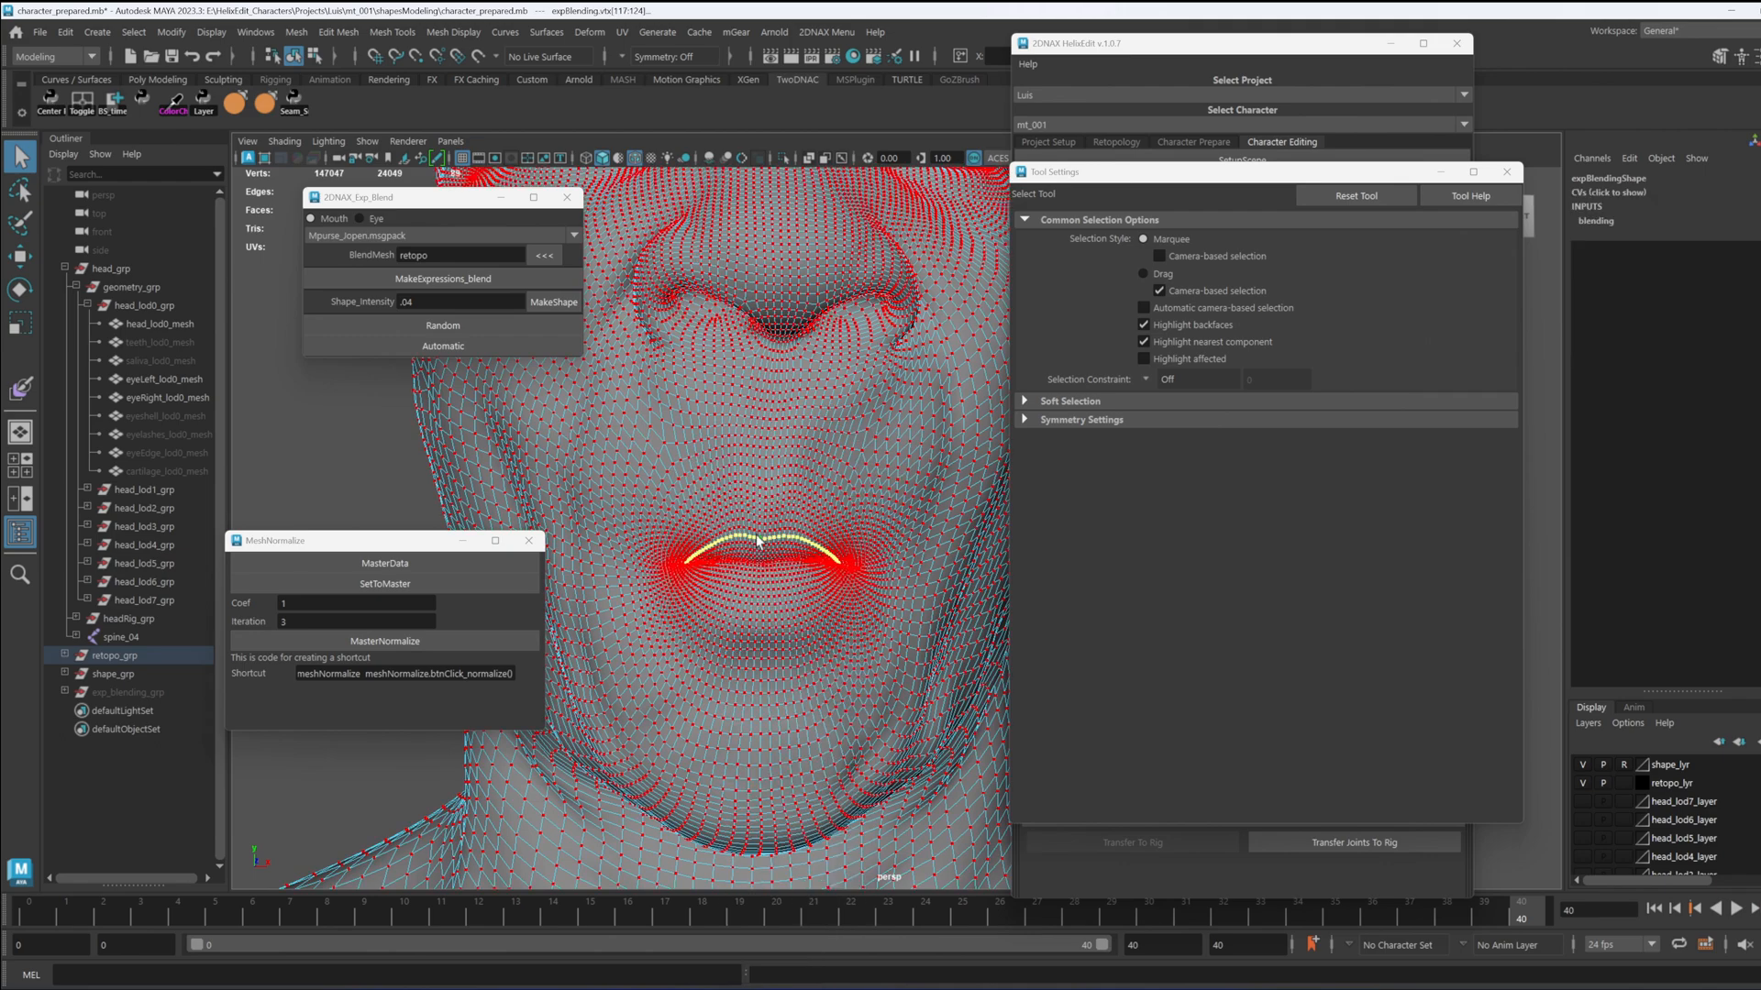
# Step: Grow the vertex selection from the upper-lip line until it covers the whole upper lip
pyautogui.scroll(4, 757, 541)
pyautogui.keyDown('alt'); pyautogui.moveTo(711, 593); pyautogui.dragTo(812, 501, button='middle'); pyautogui.keyUp('alt')
pyautogui.scroll(5, 813, 501)
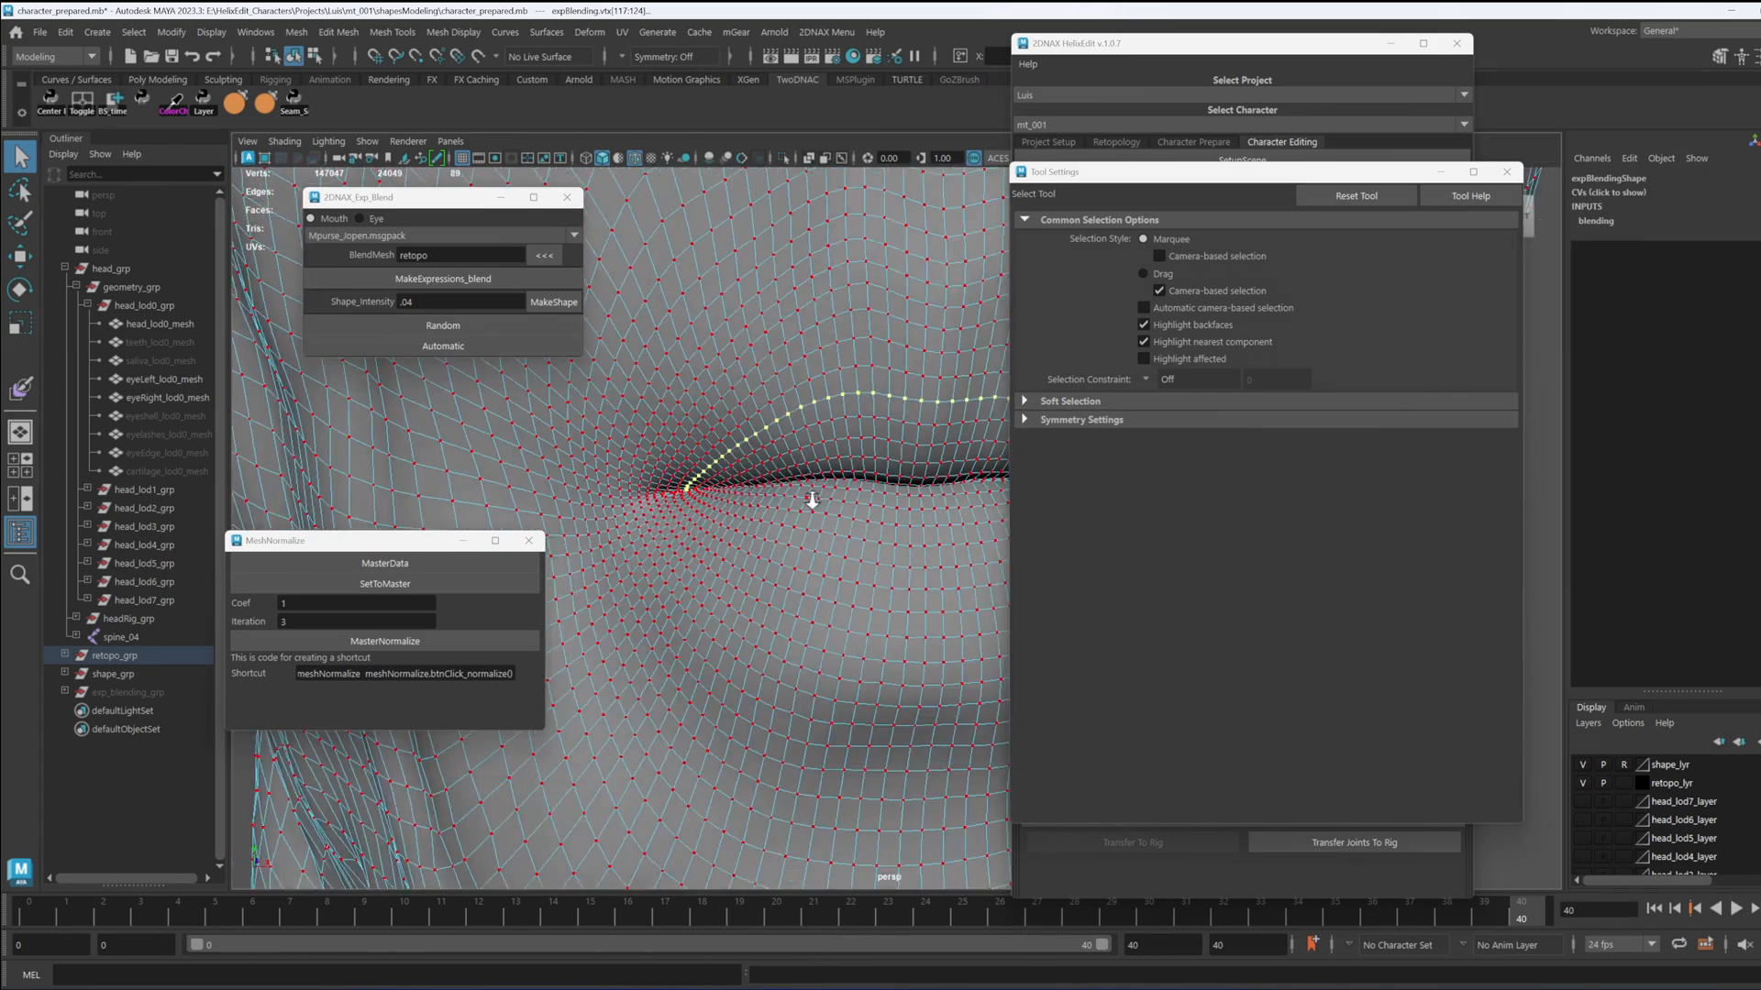
pyautogui.scroll(-5, 811, 500)
pyautogui.hotkey('shift', '.')
pyautogui.hotkey('shift', '.')
pyautogui.hotkey('shift', '.')
pyautogui.hotkey('shift', '.')
pyautogui.hotkey('shift', '.')
pyautogui.scroll(3, 666, 553)
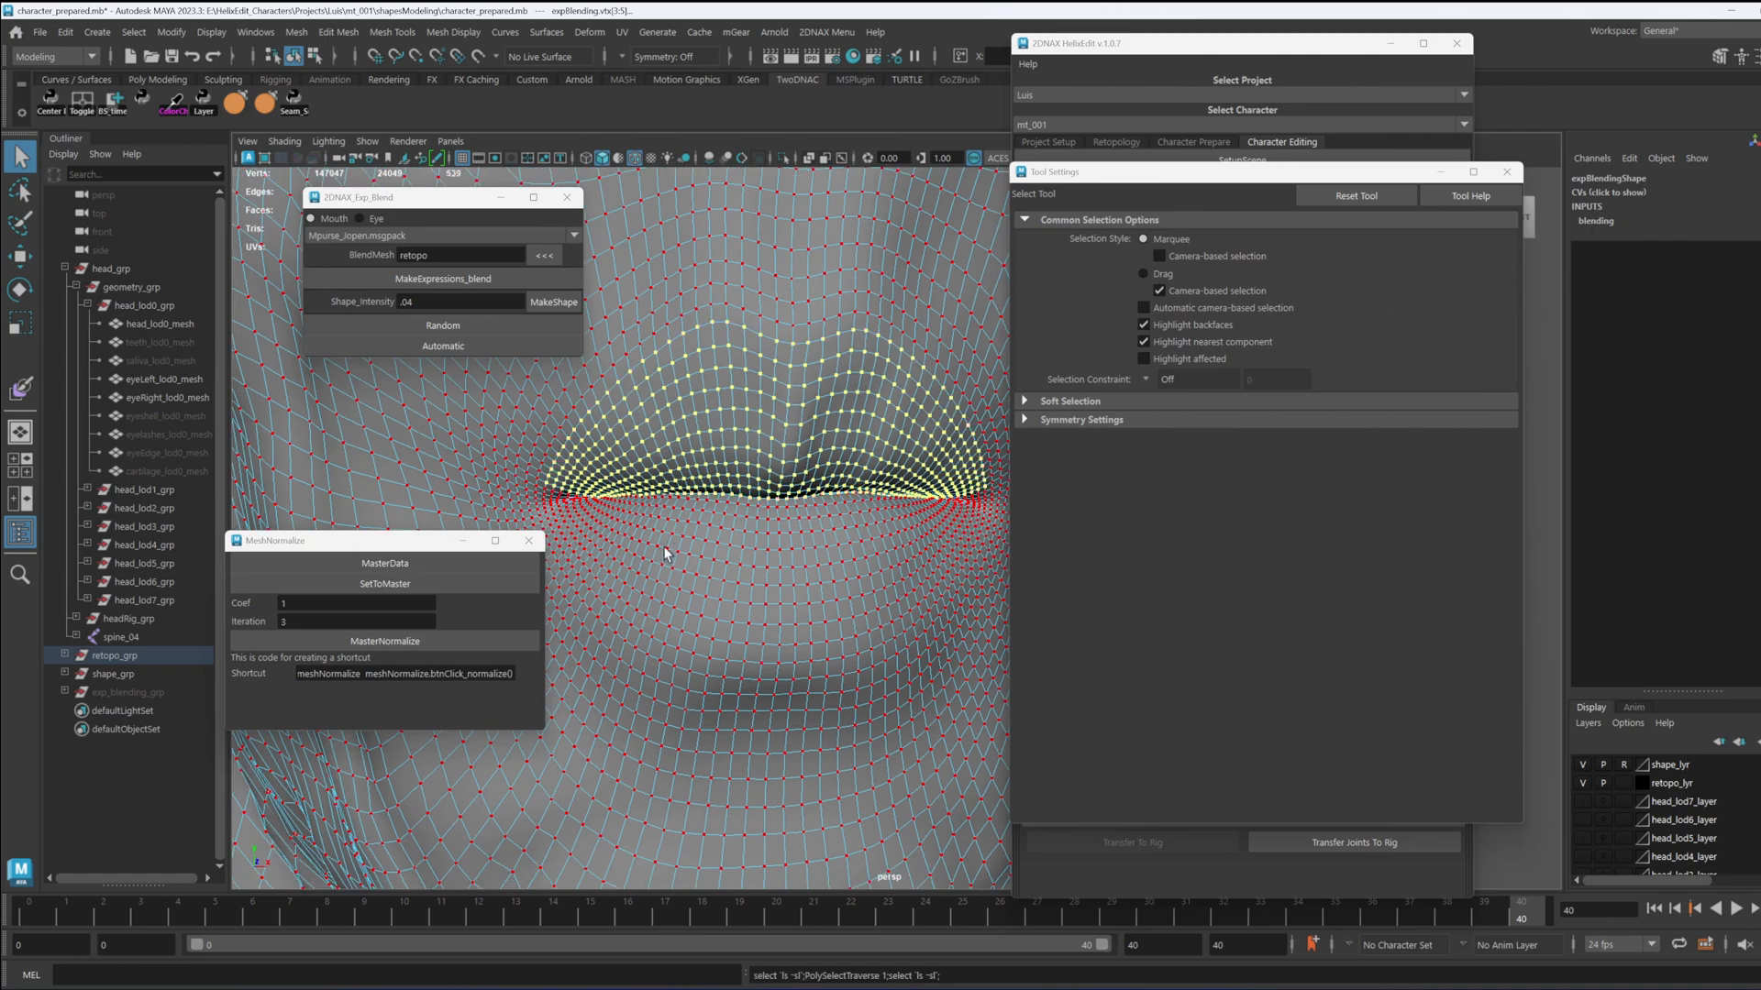
# Step: Select the lower-lip vertices by growing from the lip line and normalize them against the master data
pyautogui.click(588, 525)
pyautogui.hotkey('shift', '.')
pyautogui.hotkey('shift', '.')
pyautogui.hotkey('shift', '.')
pyautogui.hotkey('shift', '.')
pyautogui.hotkey('shift', '.')
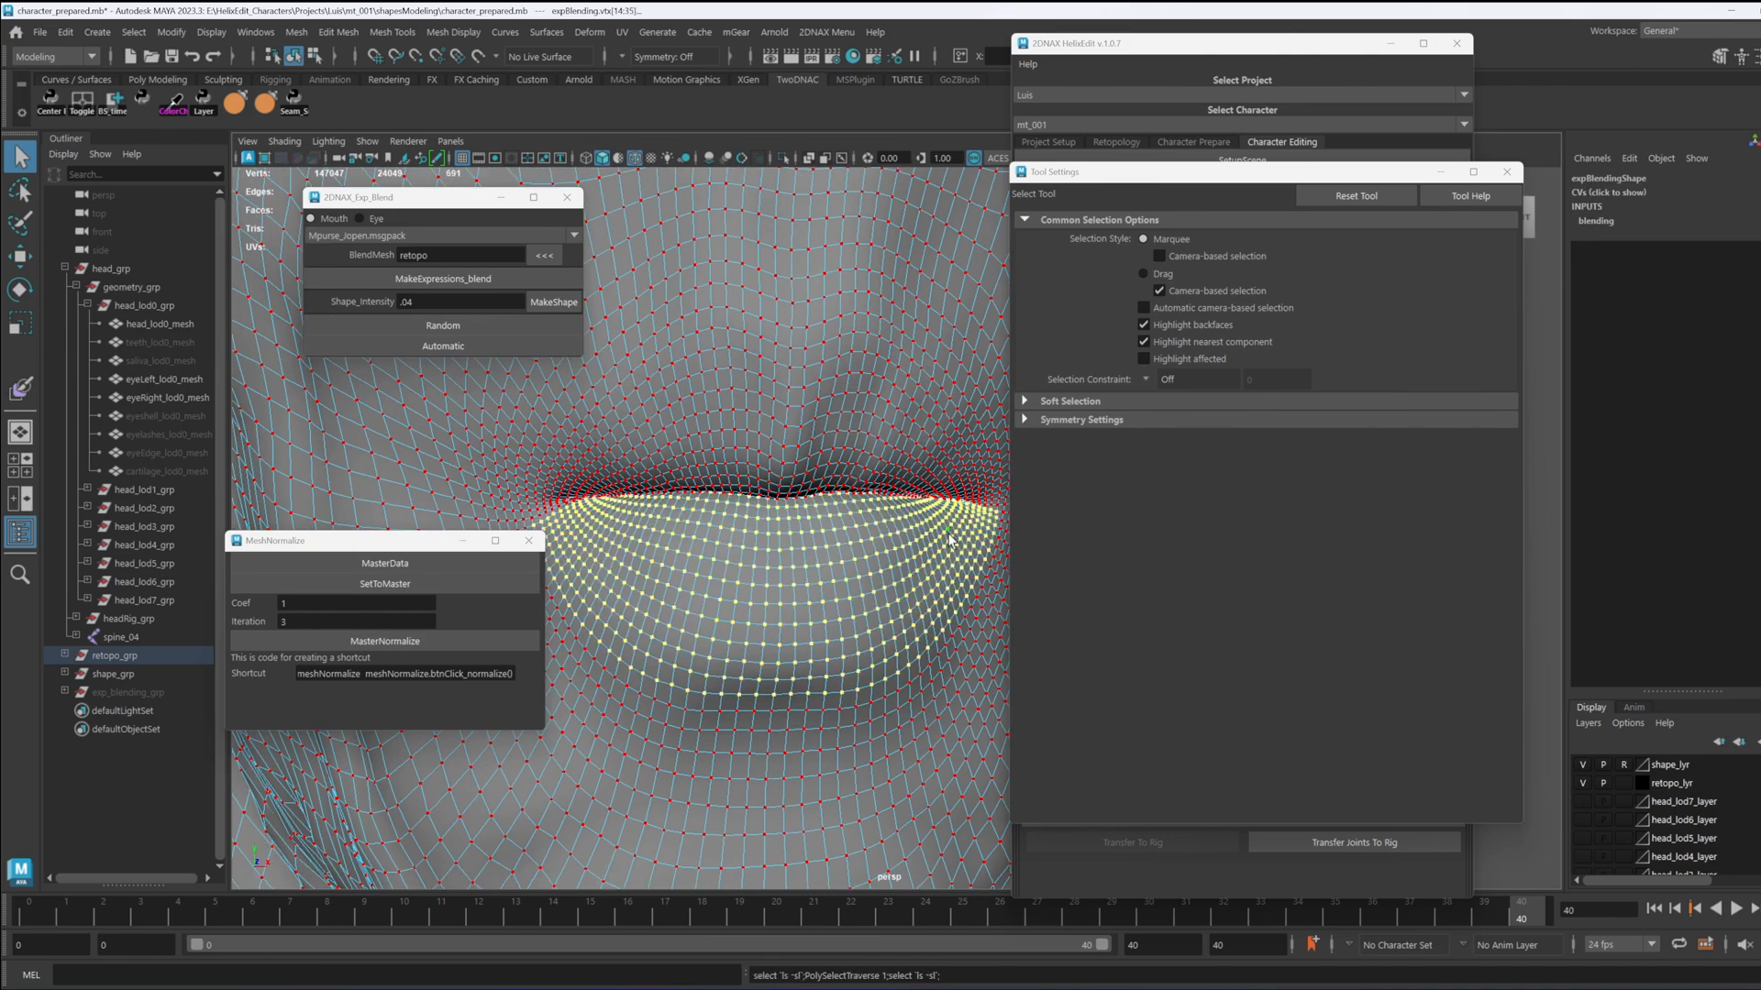
pyautogui.press('g')
pyautogui.press('g')
pyautogui.press('g')
# Step: Select a vertex loop around the mouth and grow it into a wide ring surrounding both lips
pyautogui.click(560, 516)
pyautogui.keyDown('shift'); pyautogui.doubleClick(564, 523); pyautogui.keyUp('shift')
pyautogui.hotkey('shift', '.')
pyautogui.hotkey('shift', '.')
pyautogui.hotkey('shift', '.')
pyautogui.hotkey('shift', '.')
pyautogui.hotkey('shift', '.')
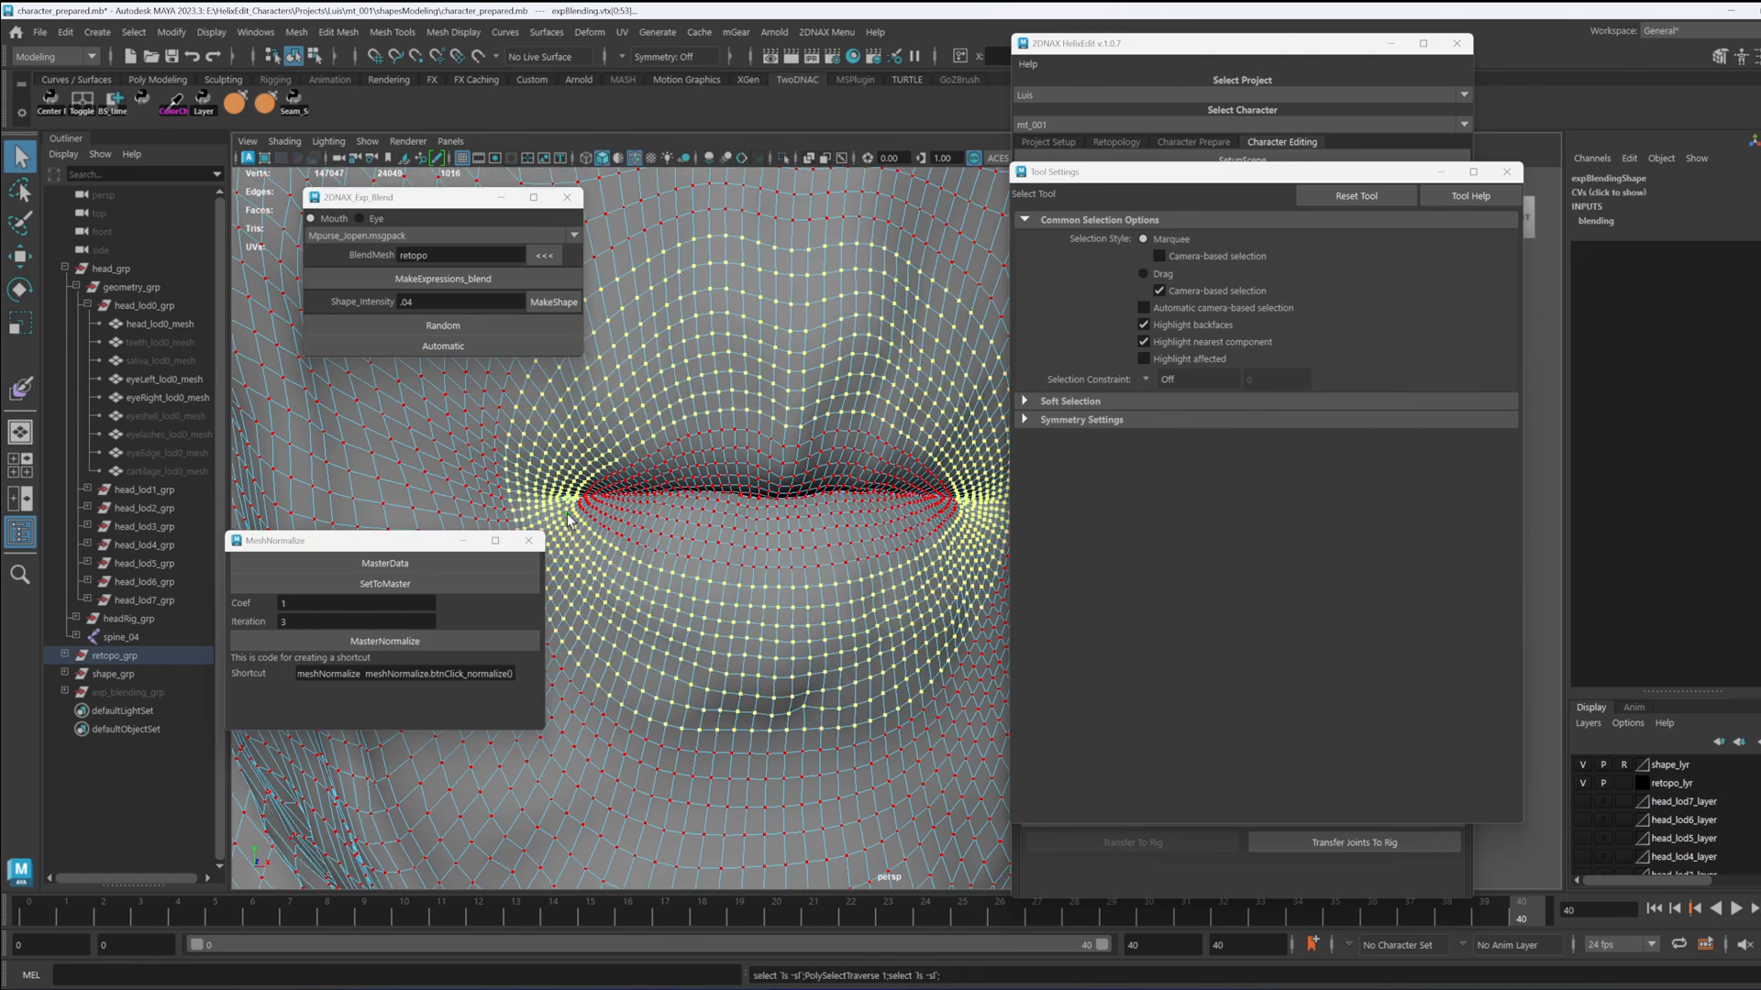
# Step: Select the vertices of both lips by growing from the lower lip, and set the normalize iterations to 4
pyautogui.scroll(-4, 830, 505)
pyautogui.scroll(4, 830, 505)
pyautogui.click(790, 544)
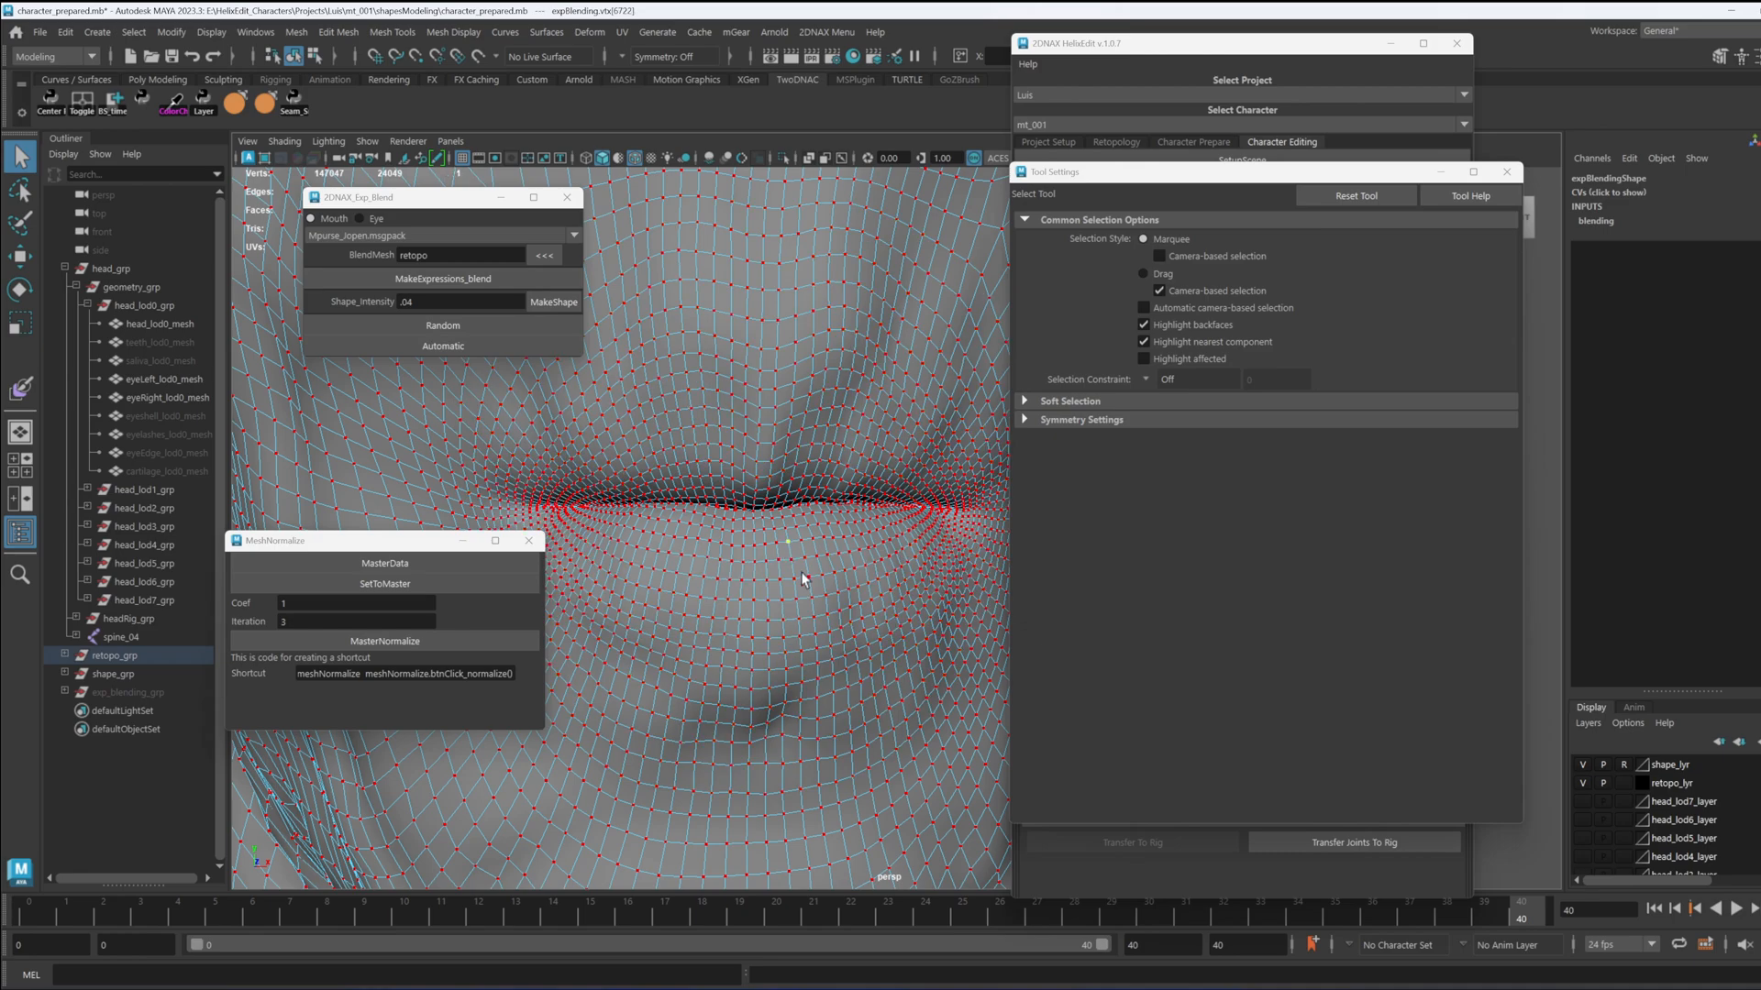
pyautogui.hotkey('shift', '.')
pyautogui.hotkey('shift', '.')
pyautogui.hotkey('shift', '.')
pyautogui.hotkey('shift', '.')
pyautogui.hotkey('shift', '.')
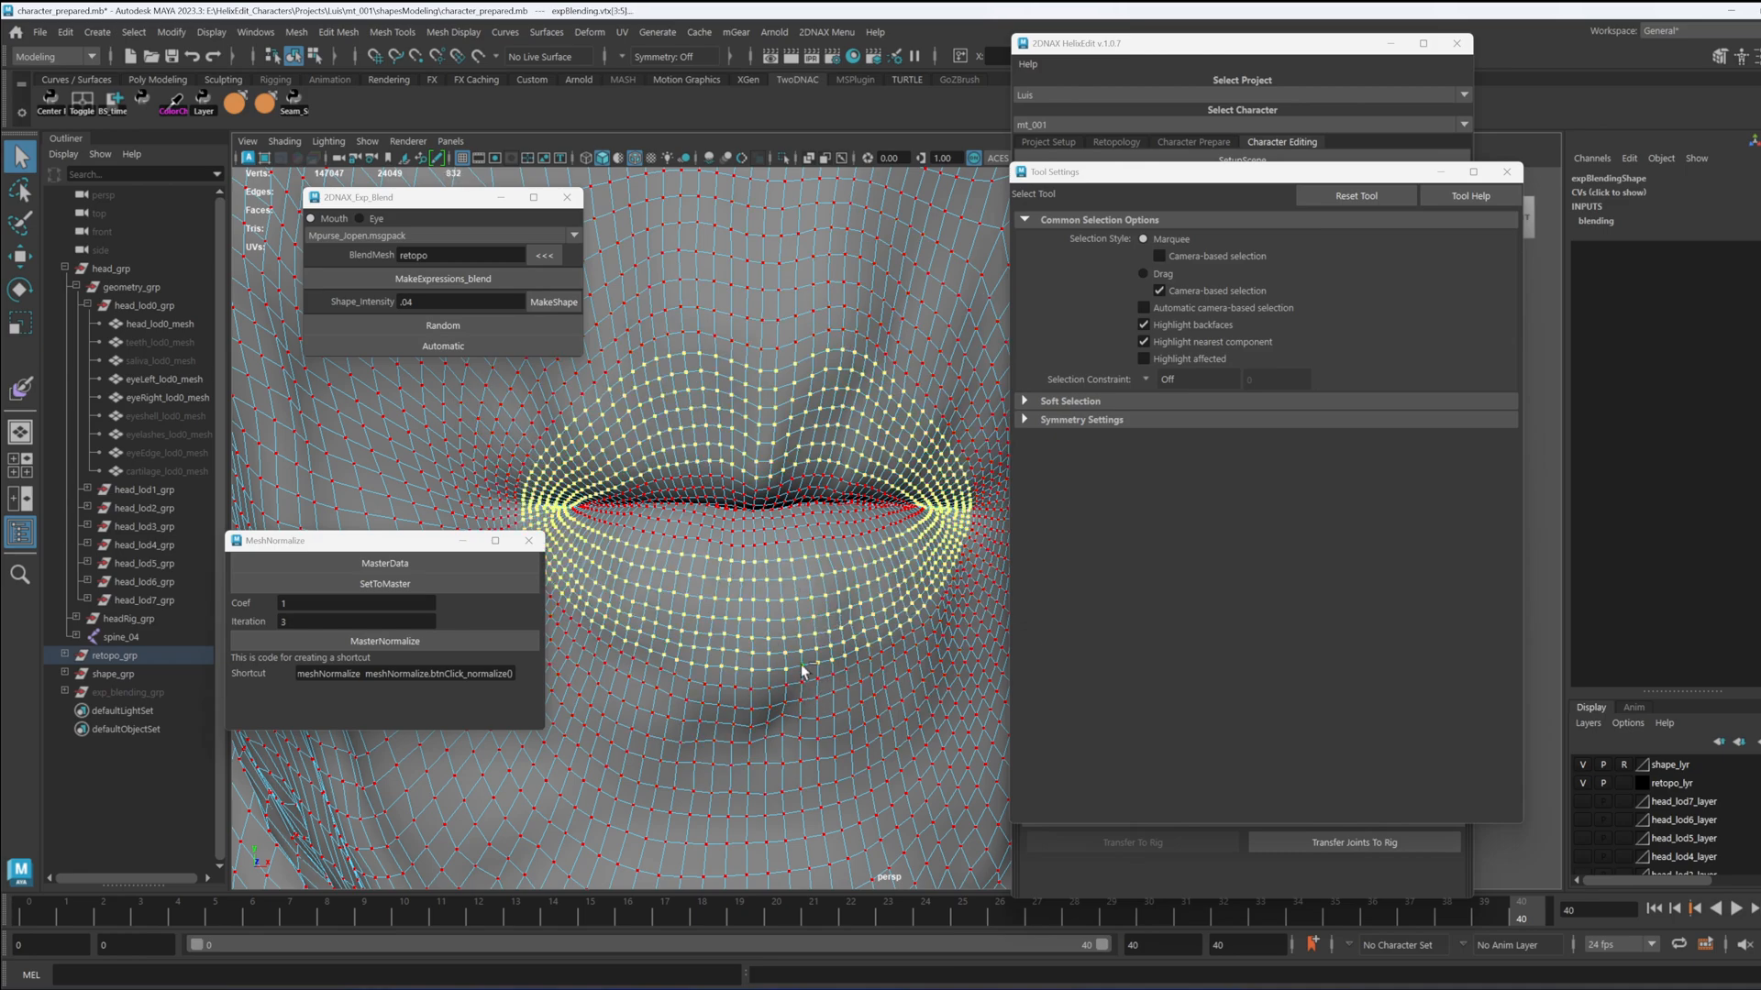
pyautogui.hotkey('shift', '.')
pyautogui.hotkey('shift', '.')
pyautogui.doubleClick(291, 622)
pyautogui.write('4')
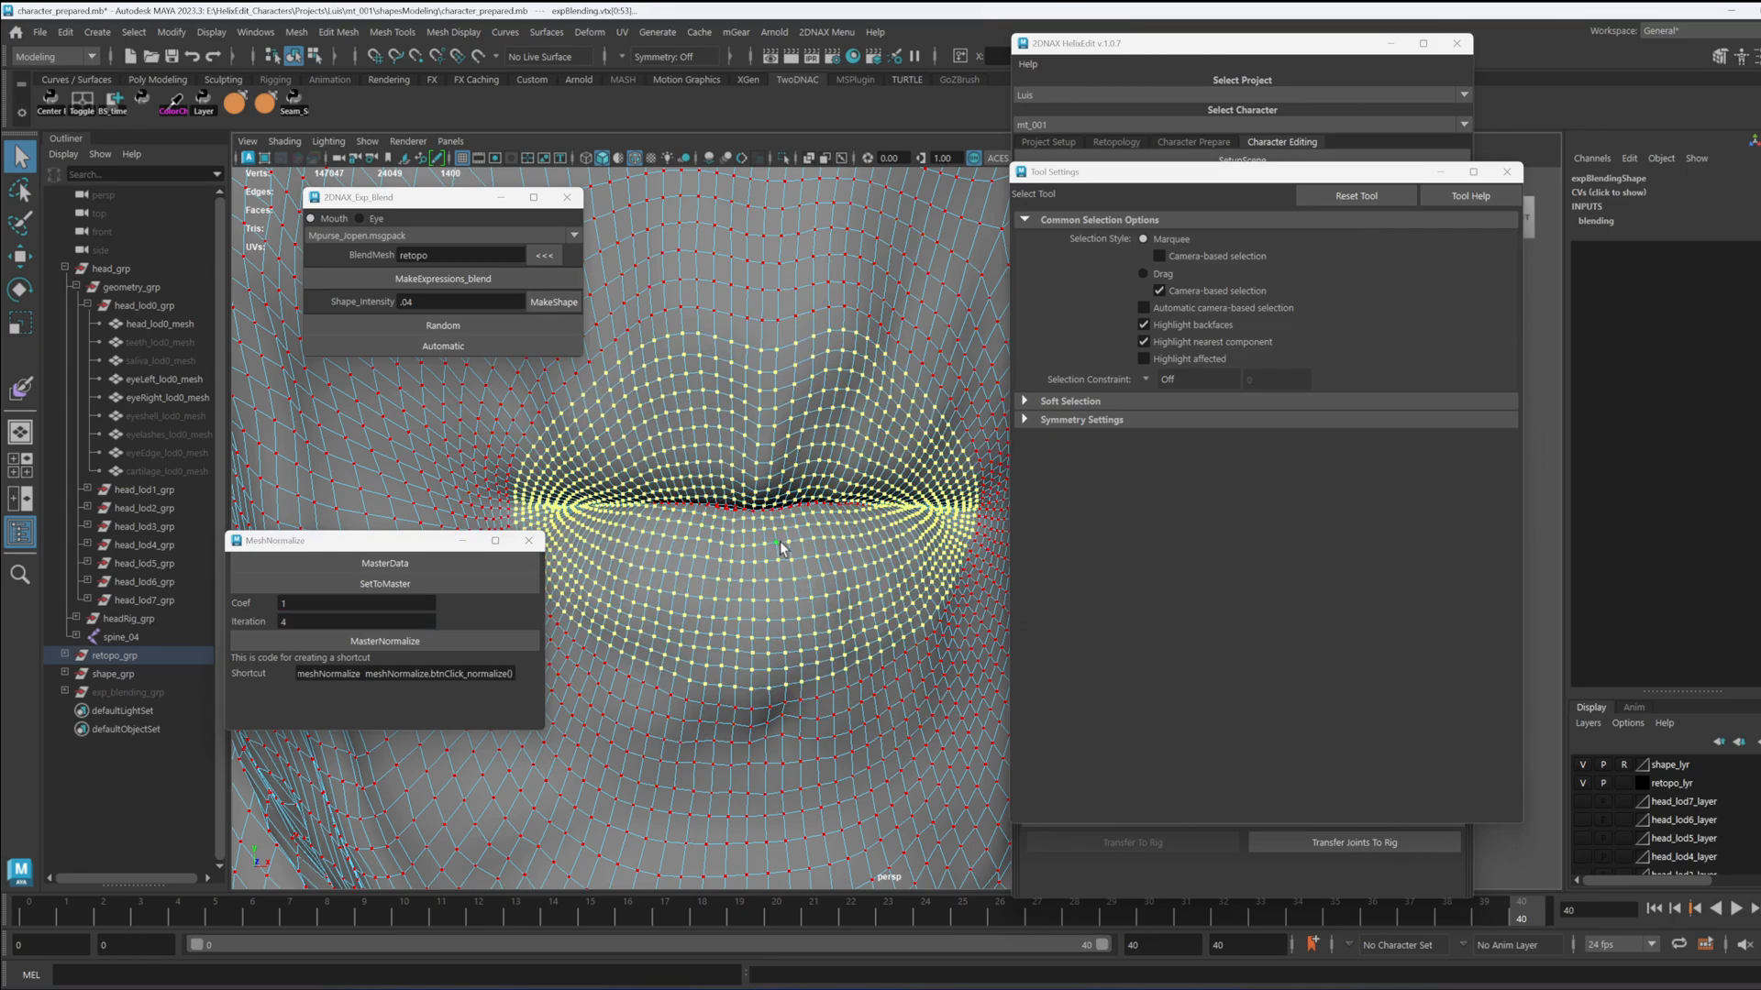
# Step: Return to object selection and create a blend shape from the expression blend head onto the retopo head
pyautogui.scroll(-4, 829, 514)
pyautogui.moveTo(831, 421); pyautogui.dragTo(915, 390, button='right')
pyautogui.scroll(-4, 826, 514)
pyautogui.click(935, 514)
pyautogui.moveTo(727, 548)
pyautogui.keyDown('alt'); pyautogui.mouseDown()
pyautogui.moveTo(856, 507)
pyautogui.moveTo(712, 708)
pyautogui.moveTo(900, 480)
pyautogui.moveTo(850, 481)
pyautogui.moveTo(994, 504)
pyautogui.moveTo(896, 508)
pyautogui.moveTo(959, 477)
pyautogui.moveTo(921, 596)
pyautogui.mouseUp(); pyautogui.keyUp('alt')
pyautogui.keyDown('alt'); pyautogui.moveTo(921, 596); pyautogui.dragTo(839, 559, button='right'); pyautogui.keyUp('alt')
pyautogui.keyDown('alt'); pyautogui.moveTo(840, 559); pyautogui.dragTo(800, 724, button='middle'); pyautogui.keyUp('alt')
pyautogui.click(840, 403)
pyautogui.keyDown('shift'); pyautogui.click(852, 703); pyautogui.keyUp('shift')
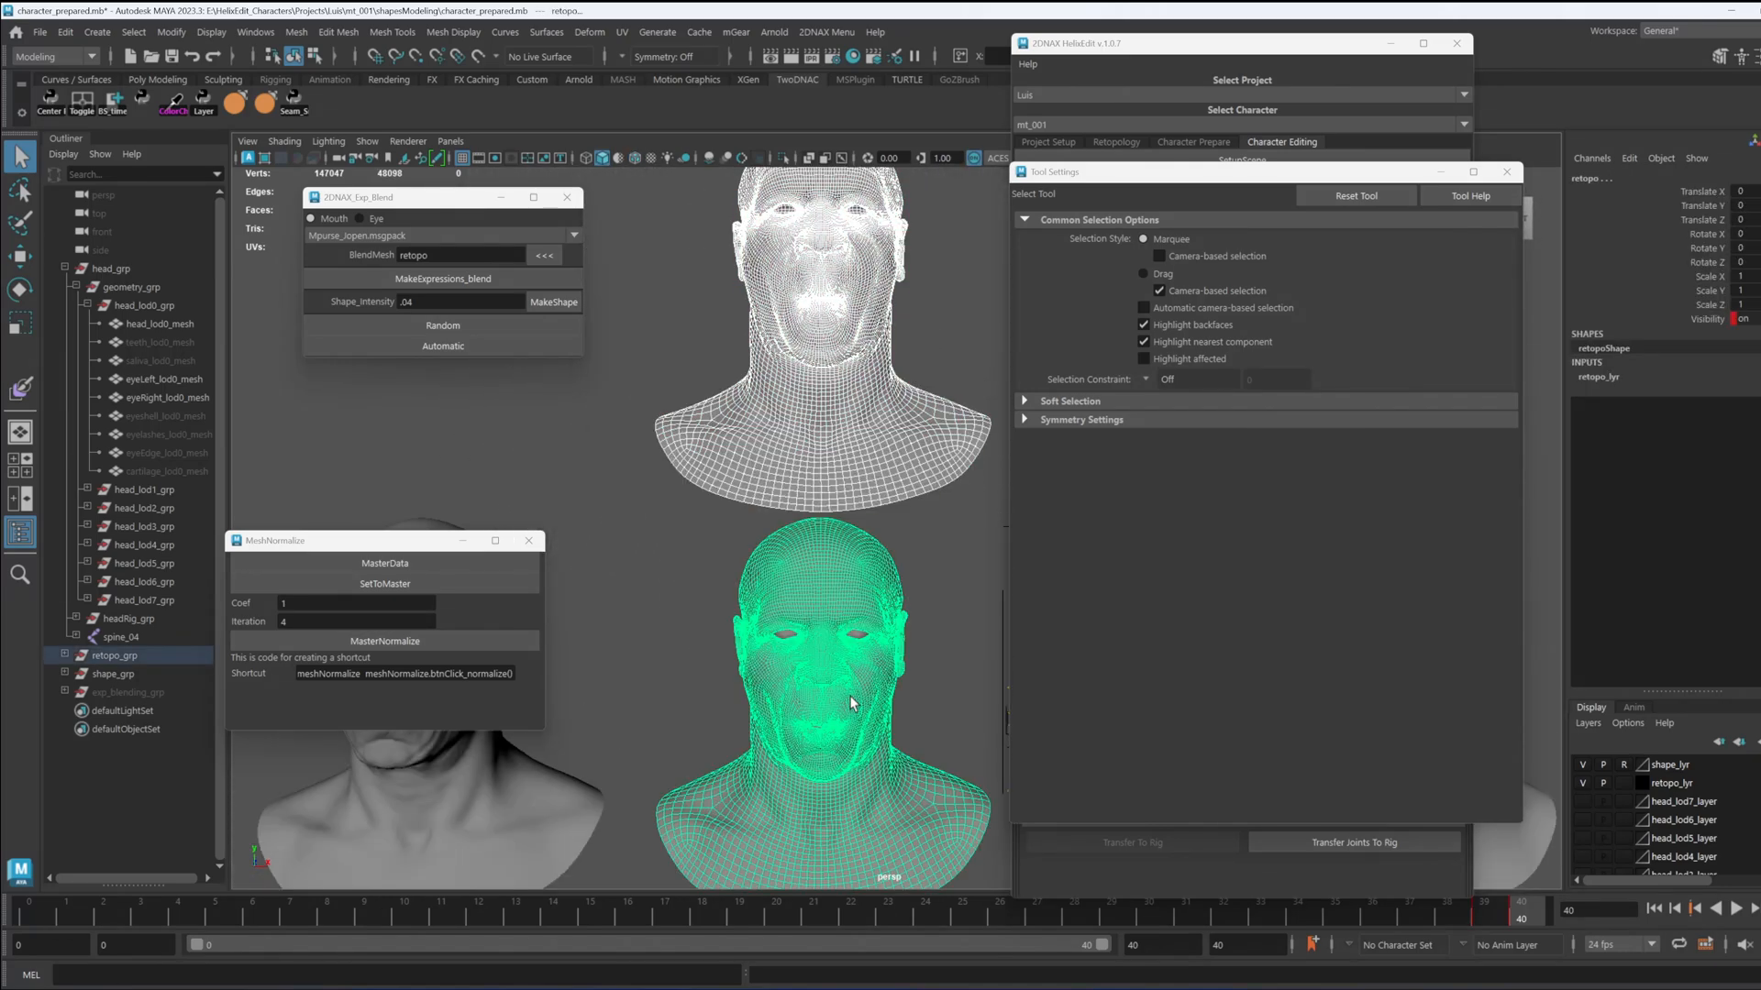
pyautogui.click(588, 34)
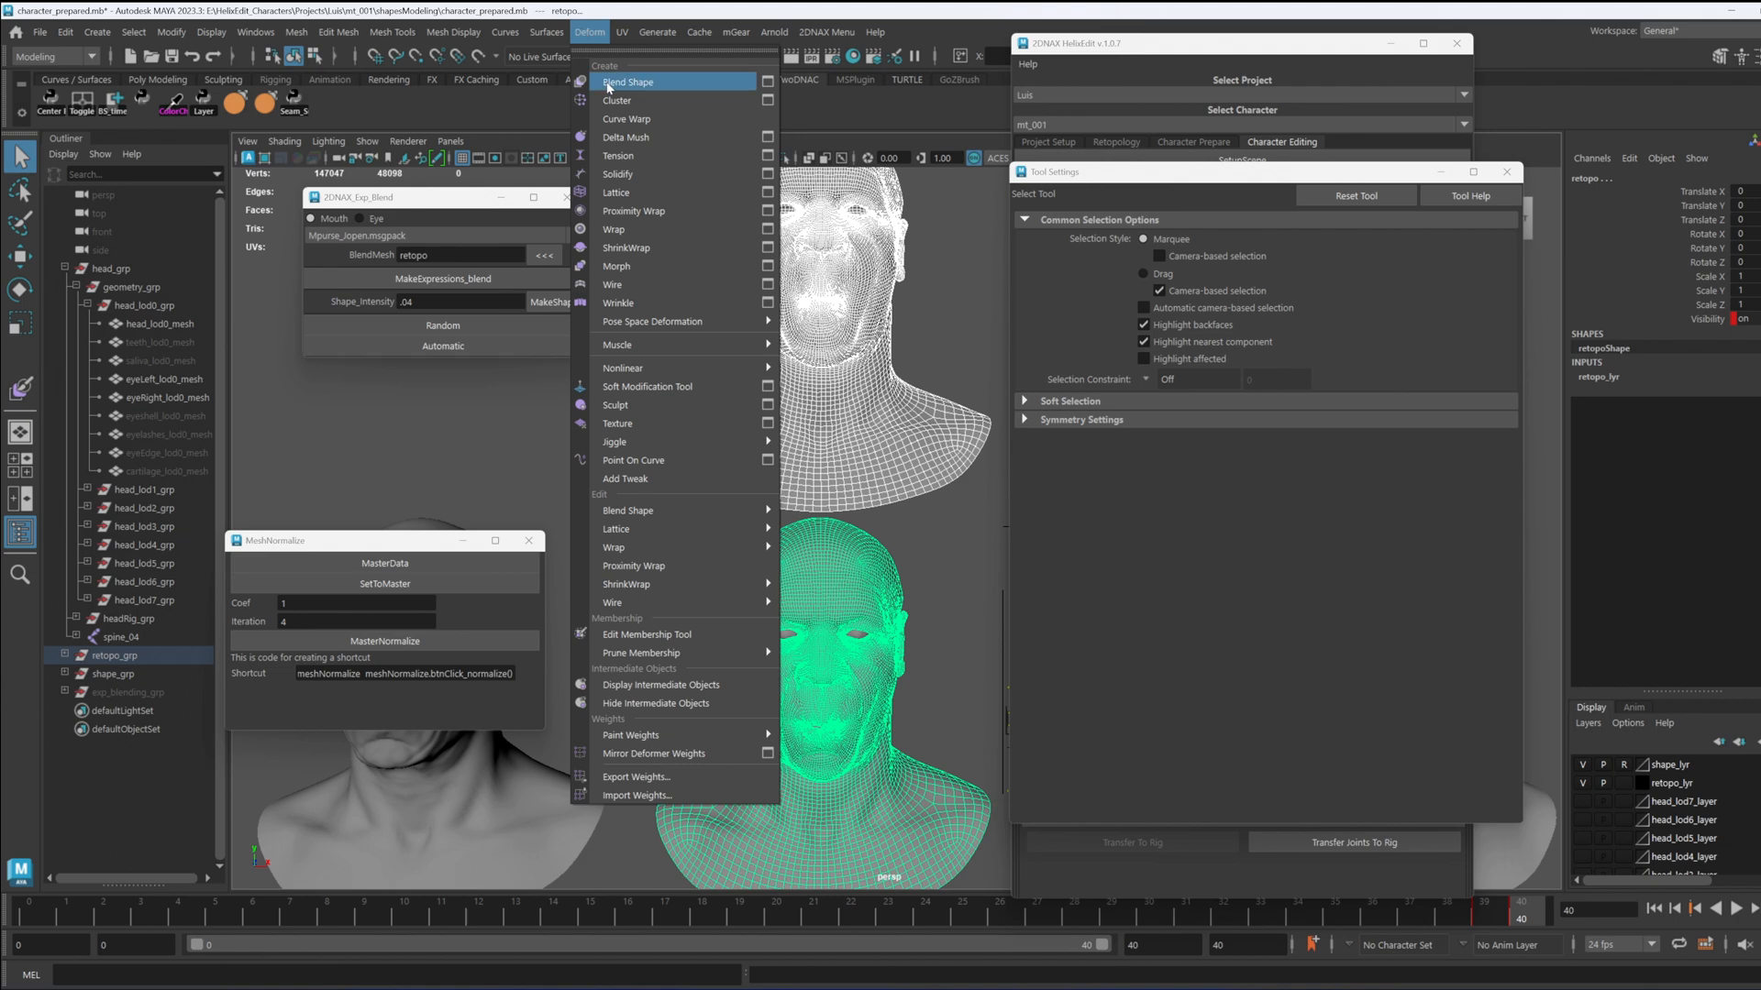
pyautogui.click(697, 84)
pyautogui.click(839, 650)
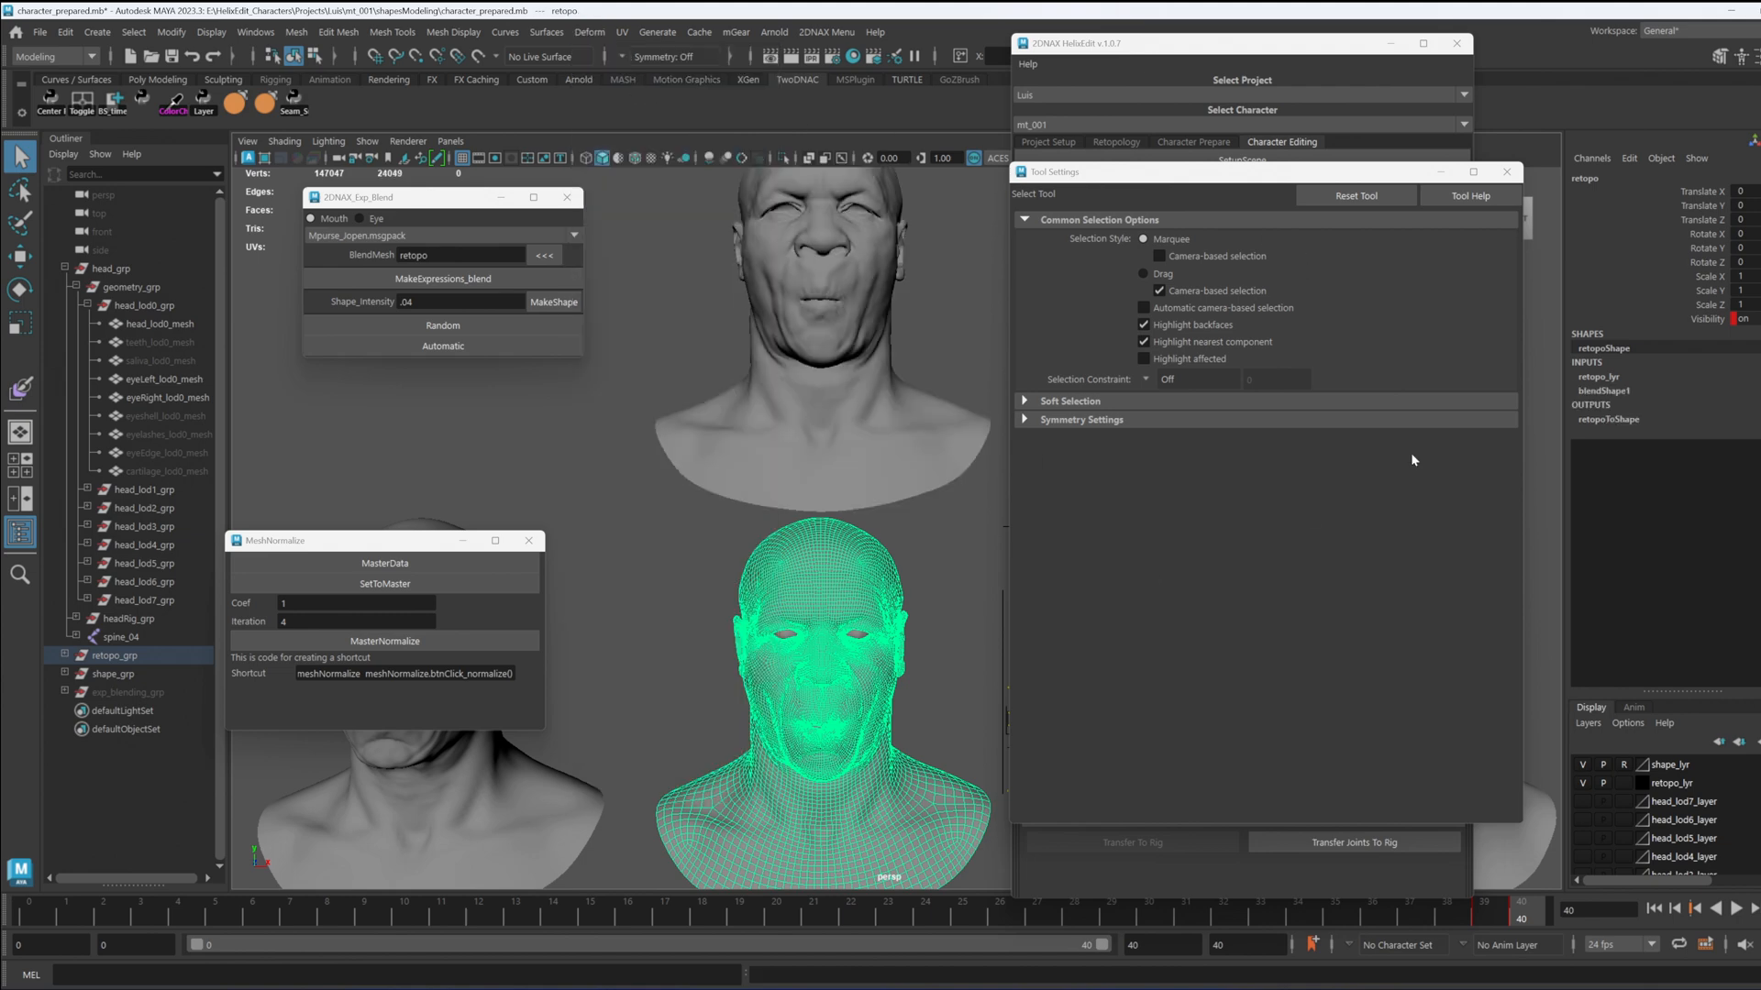
# Step: Expand the retopo head's blendShape1 channels, frame its face and turn off selection highlighting
pyautogui.click(1595, 392)
pyautogui.keyDown('alt'); pyautogui.moveTo(918, 704); pyautogui.dragTo(925, 466, button='middle'); pyautogui.keyUp('alt')
pyautogui.keyDown('alt'); pyautogui.moveTo(660, 413); pyautogui.dragTo(922, 555, button='right'); pyautogui.keyUp('alt')
pyautogui.keyDown('alt'); pyautogui.moveTo(839, 601); pyautogui.dragTo(996, 563, button='middle'); pyautogui.keyUp('alt')
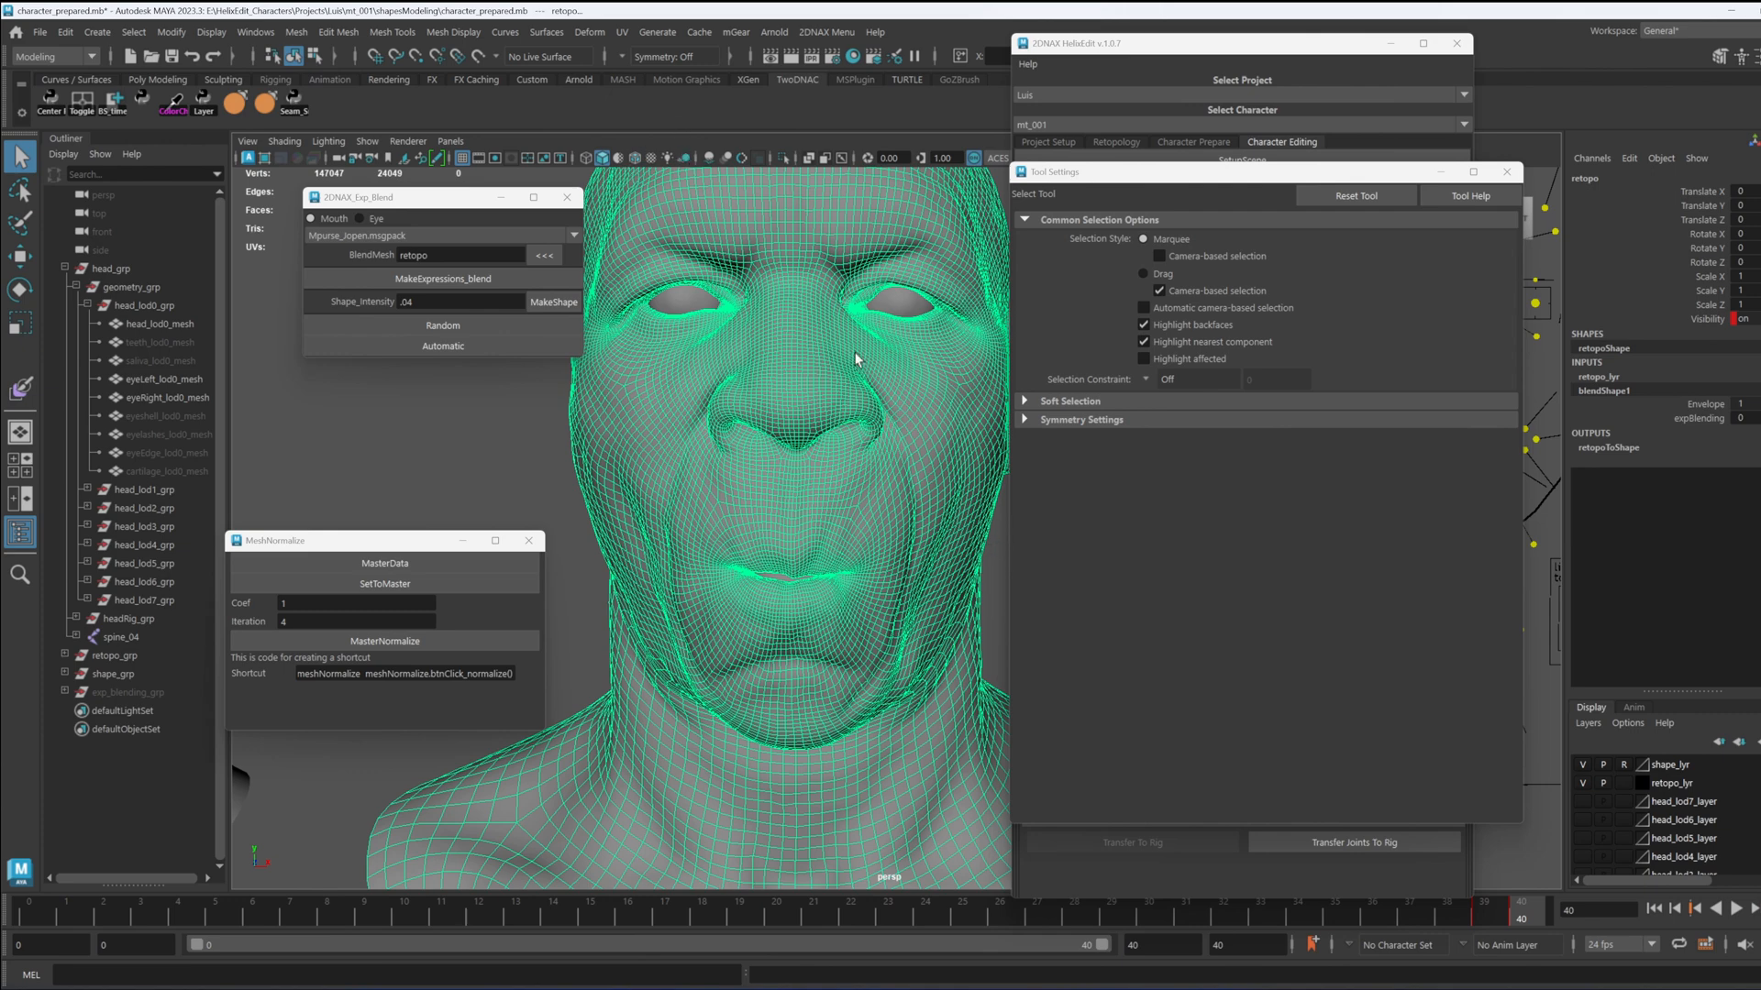
pyautogui.click(369, 142)
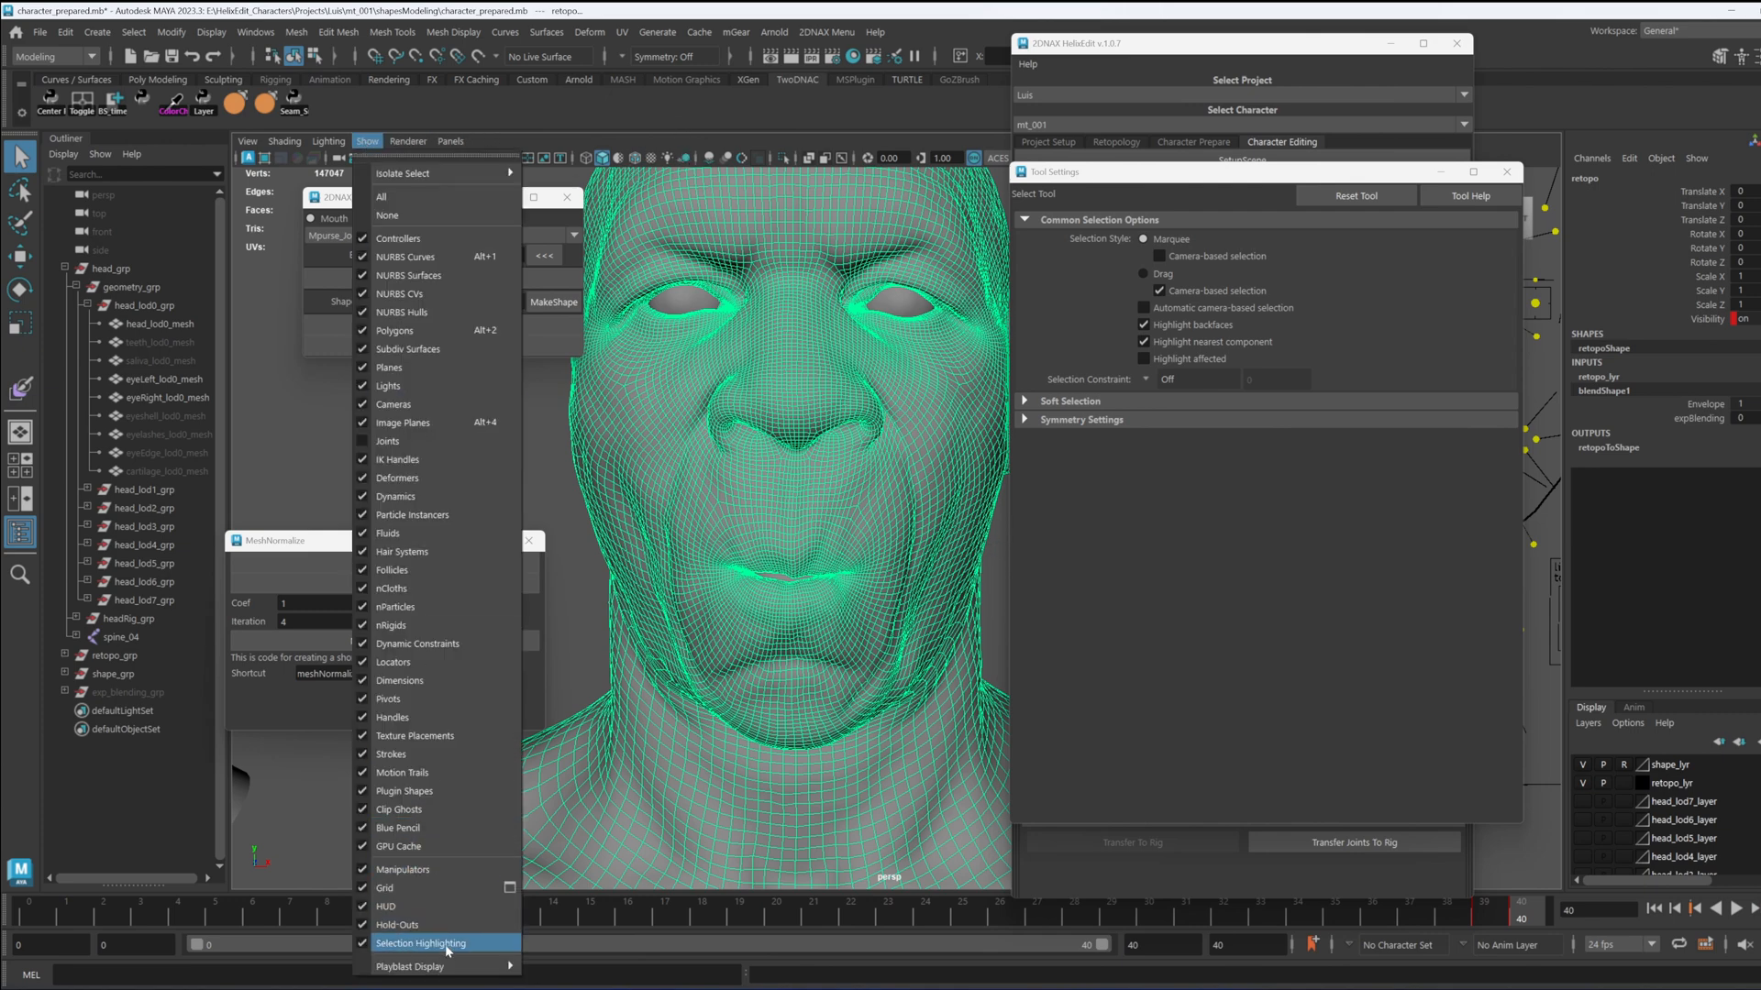
pyautogui.click(431, 946)
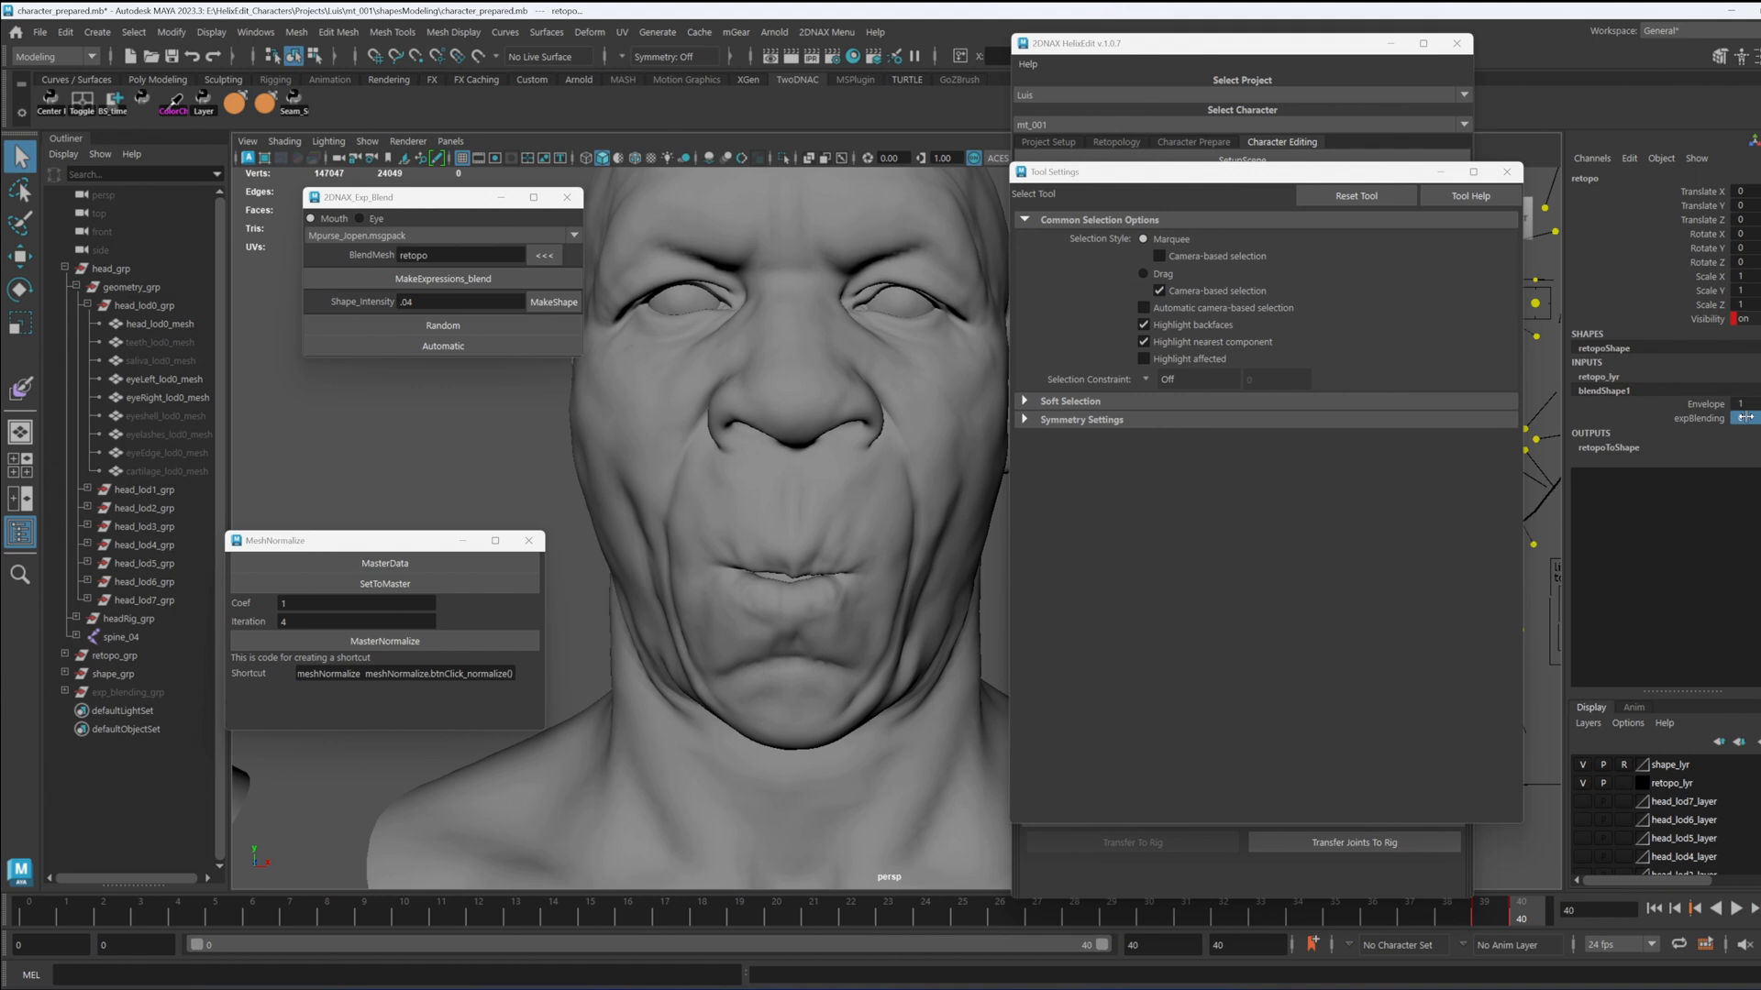
# Step: Adjust the expBlending weight on the retopo head while checking the mouth from the front and side
pyautogui.keyDown('ctrl'); pyautogui.moveTo(1745, 417); pyautogui.dragTo(1747, 417); pyautogui.keyUp('ctrl')
pyautogui.keyDown('alt'); pyautogui.moveTo(848, 530); pyautogui.dragTo(746, 542); pyautogui.keyUp('alt')
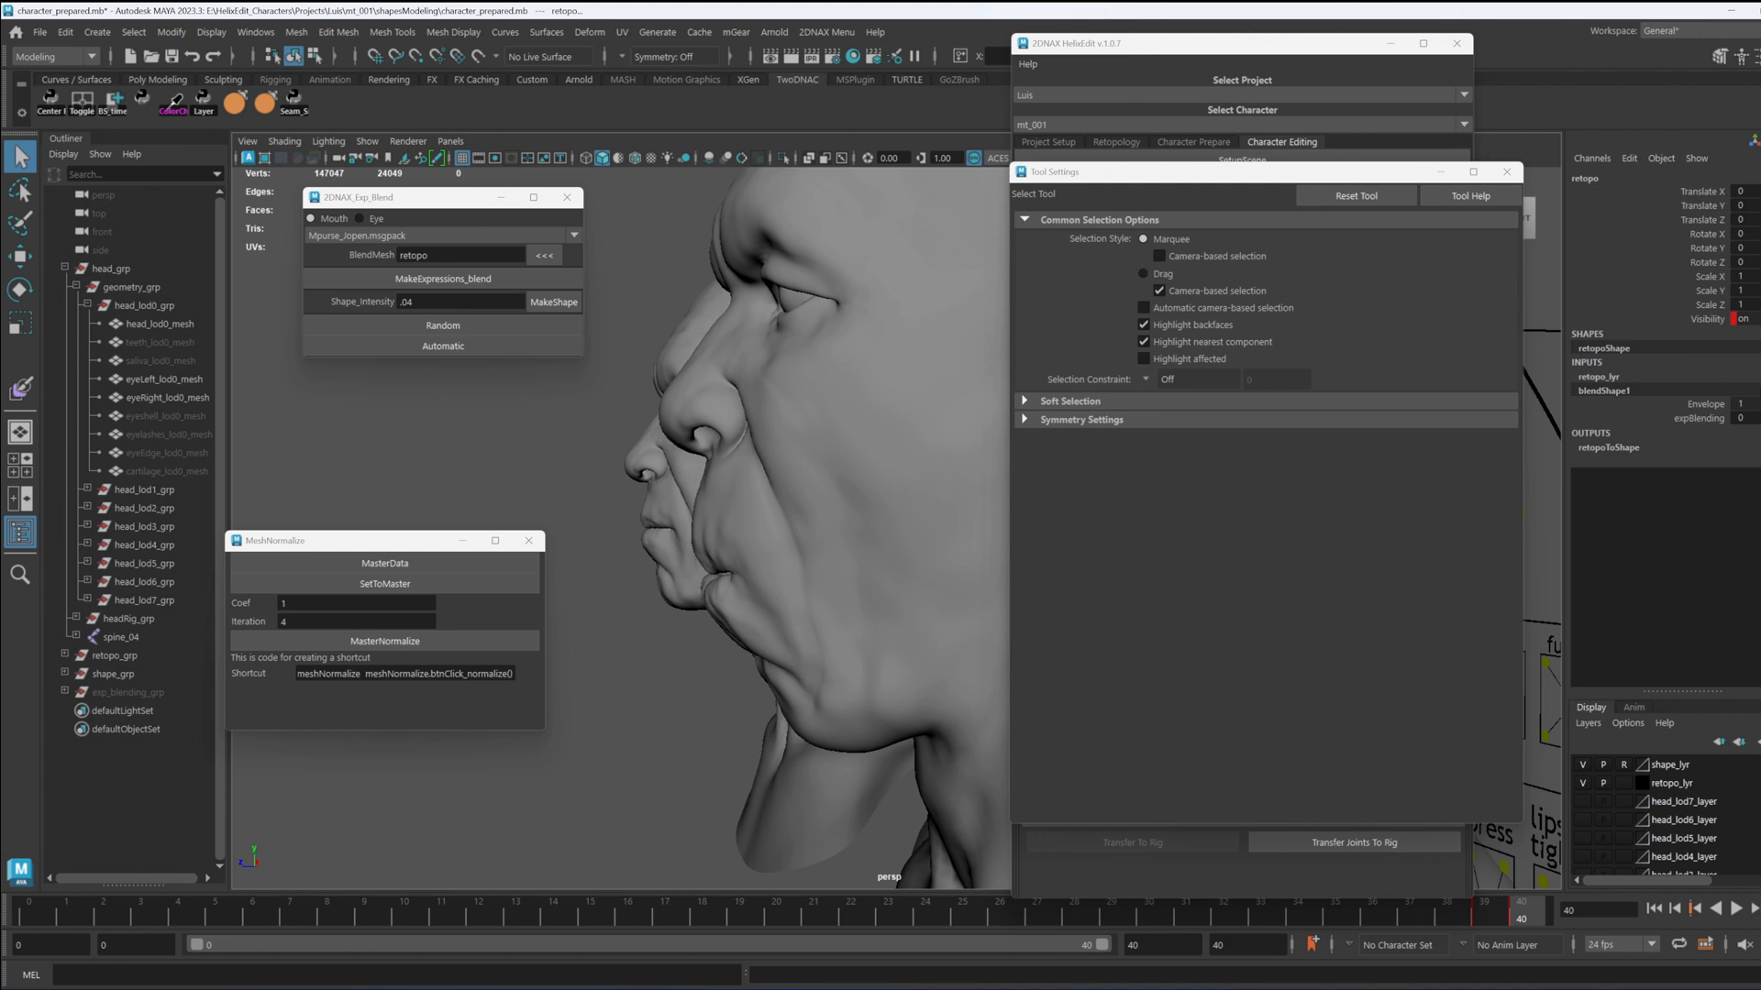
pyautogui.keyDown('ctrl'); pyautogui.moveTo(1740, 417); pyautogui.dragTo(1749, 418); pyautogui.keyUp('ctrl')
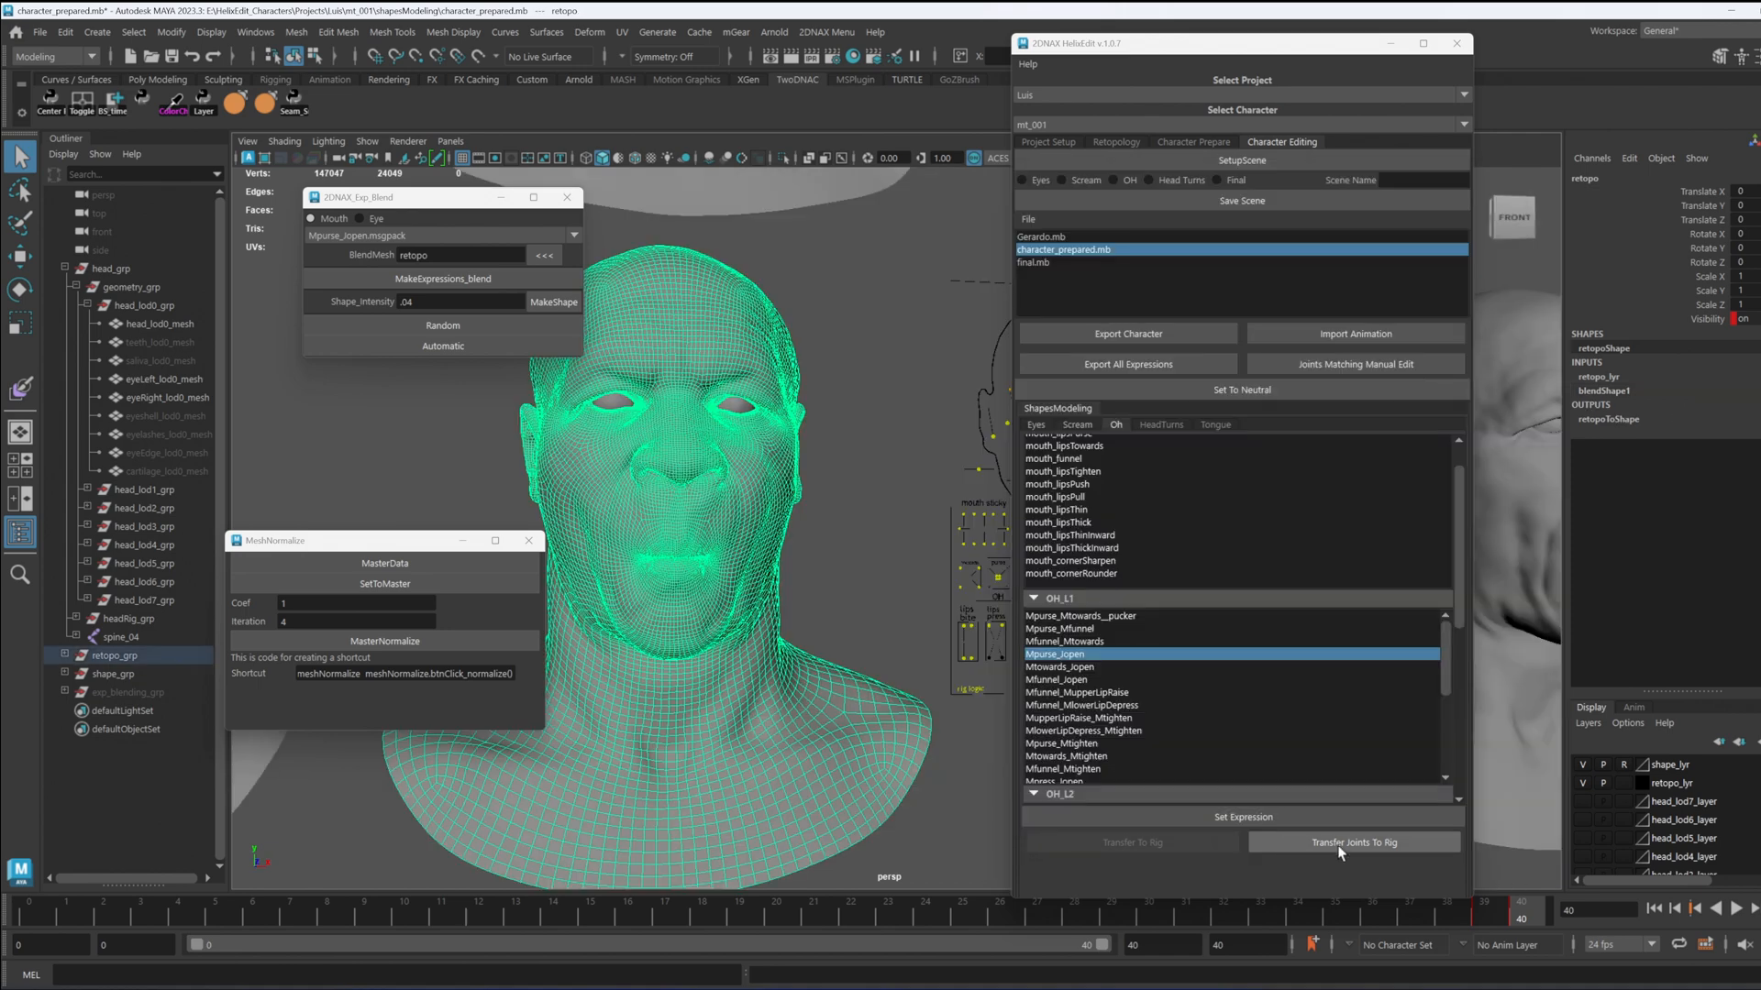
# Step: Transfer the joints to the rig for Mpurse_Jopen and apply that expression to the rig head
pyautogui.click(1341, 842)
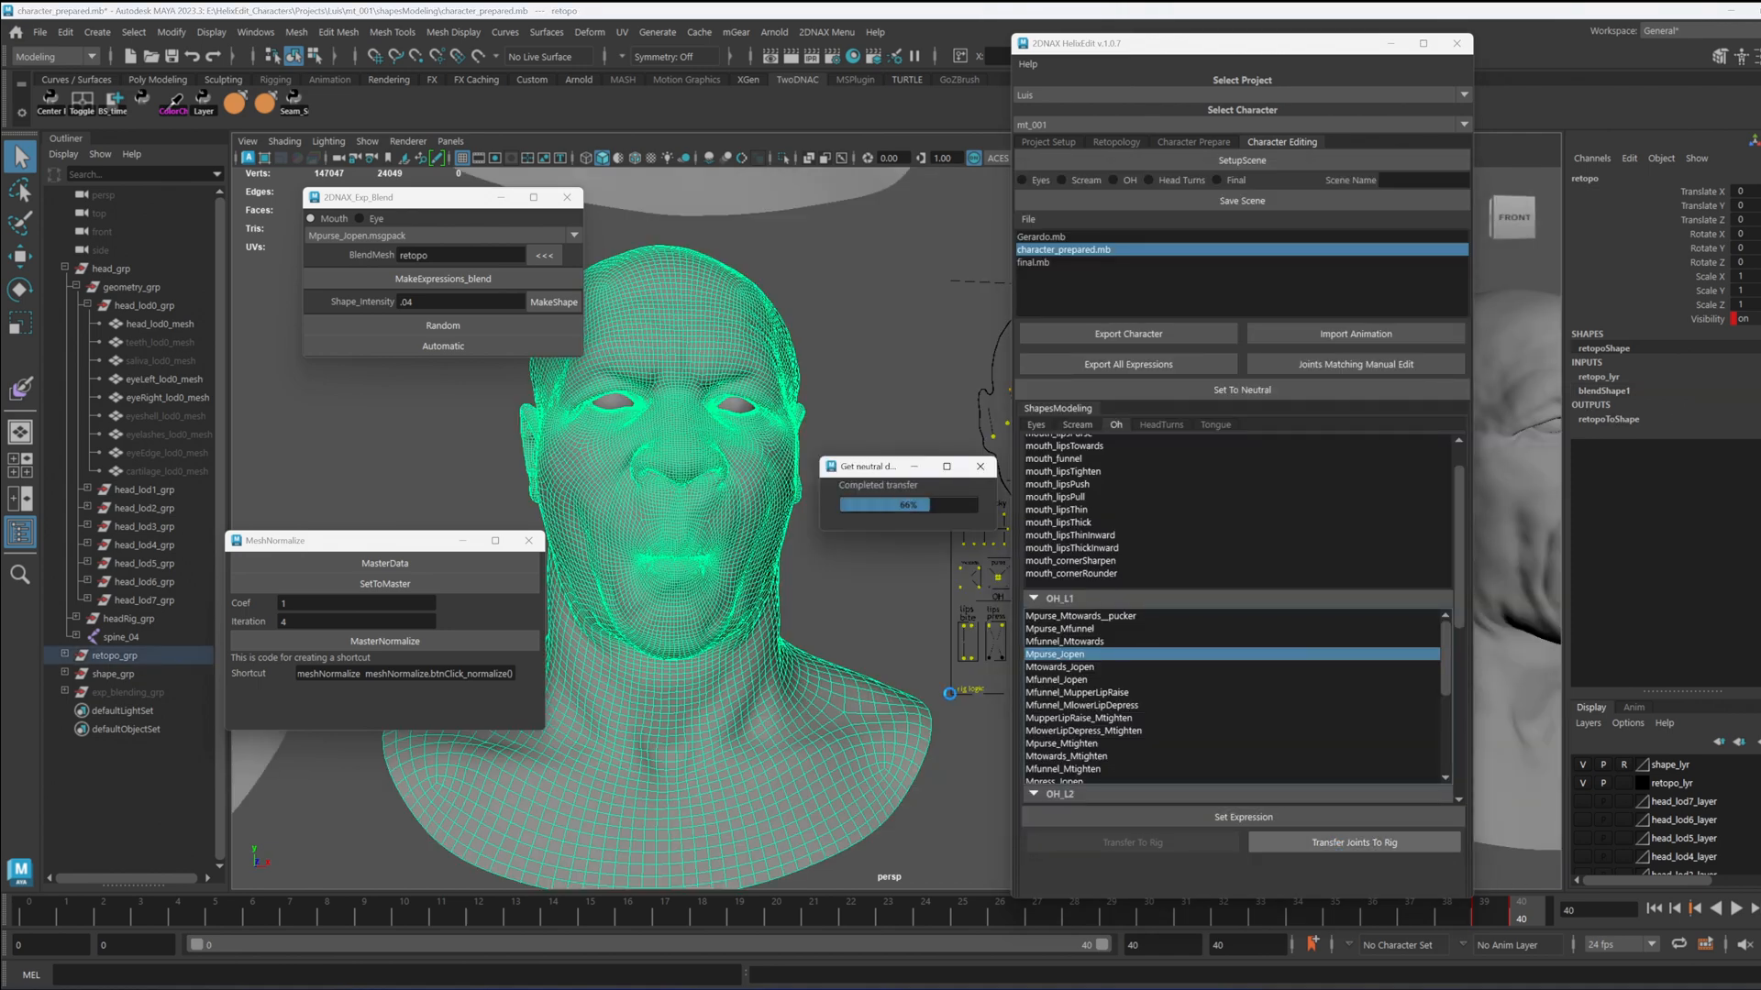
pyautogui.keyDown('alt'); pyautogui.moveTo(954, 796); pyautogui.dragTo(887, 629, button='right'); pyautogui.keyUp('alt')
pyautogui.keyDown('alt'); pyautogui.moveTo(888, 630); pyautogui.dragTo(749, 631, button='middle'); pyautogui.keyUp('alt')
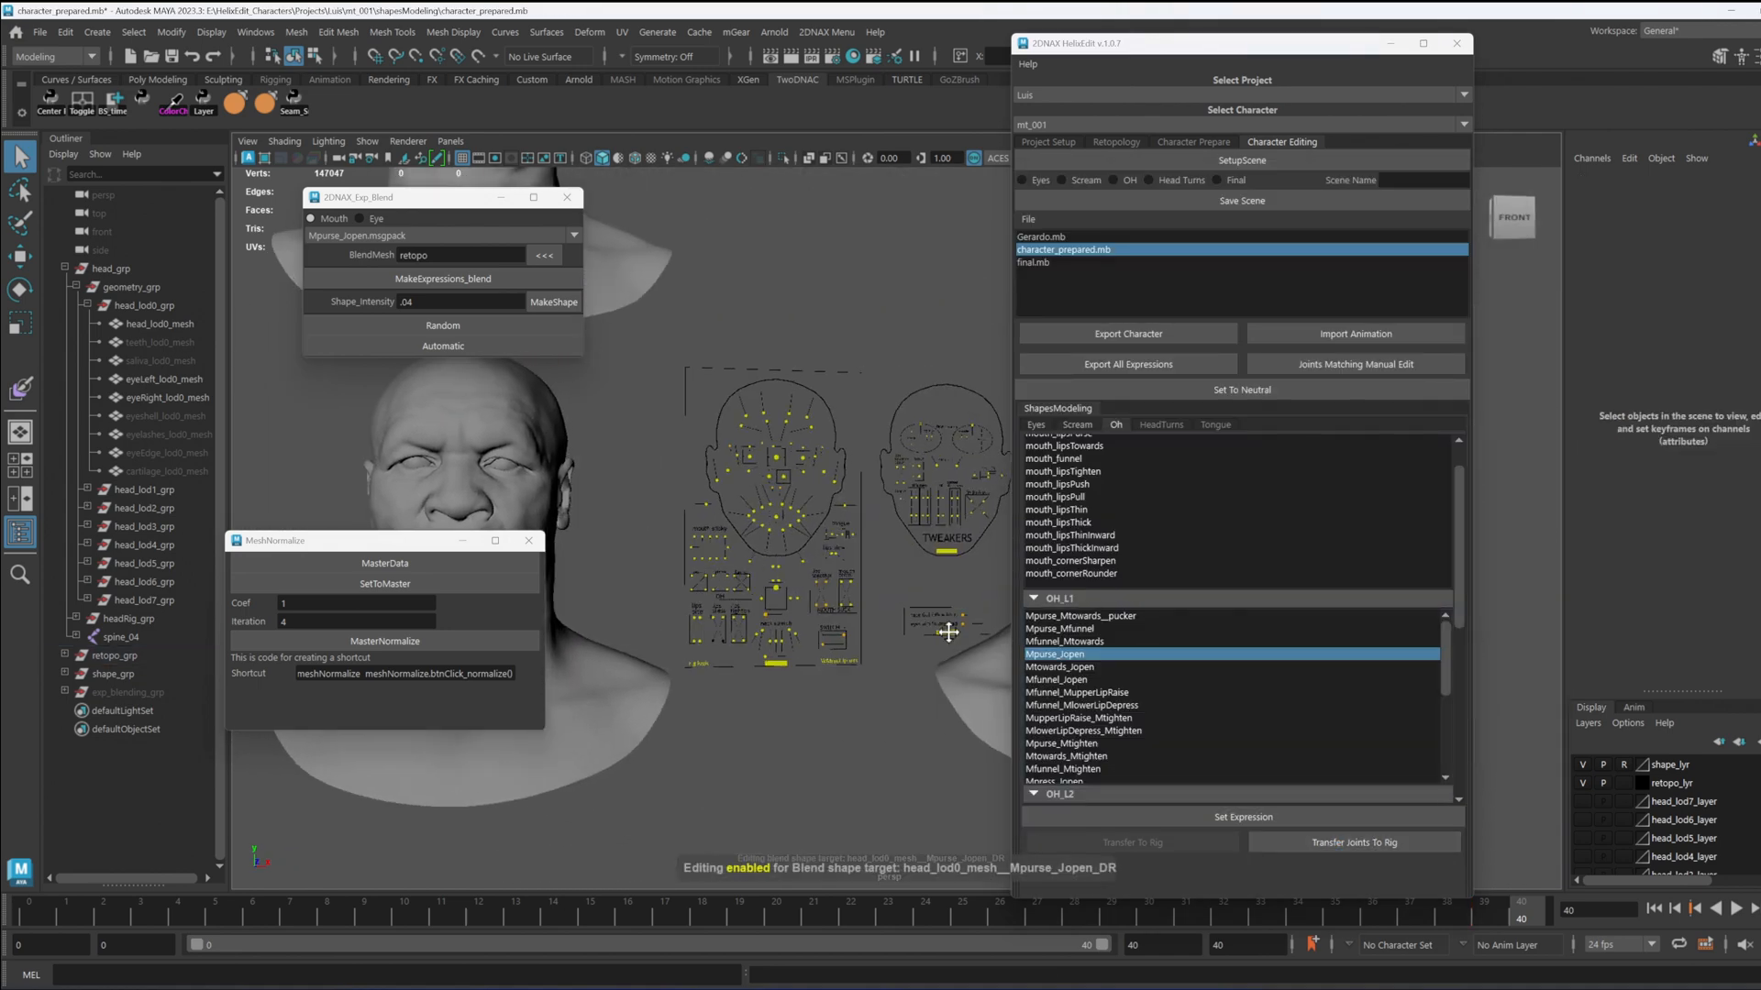
pyautogui.keyDown('alt'); pyautogui.moveTo(947, 629); pyautogui.dragTo(772, 657, button='middle'); pyautogui.keyUp('alt')
pyautogui.keyDown('alt'); pyautogui.moveTo(772, 656); pyautogui.dragTo(871, 653, button='right'); pyautogui.keyUp('alt')
pyautogui.doubleClick(1065, 656)
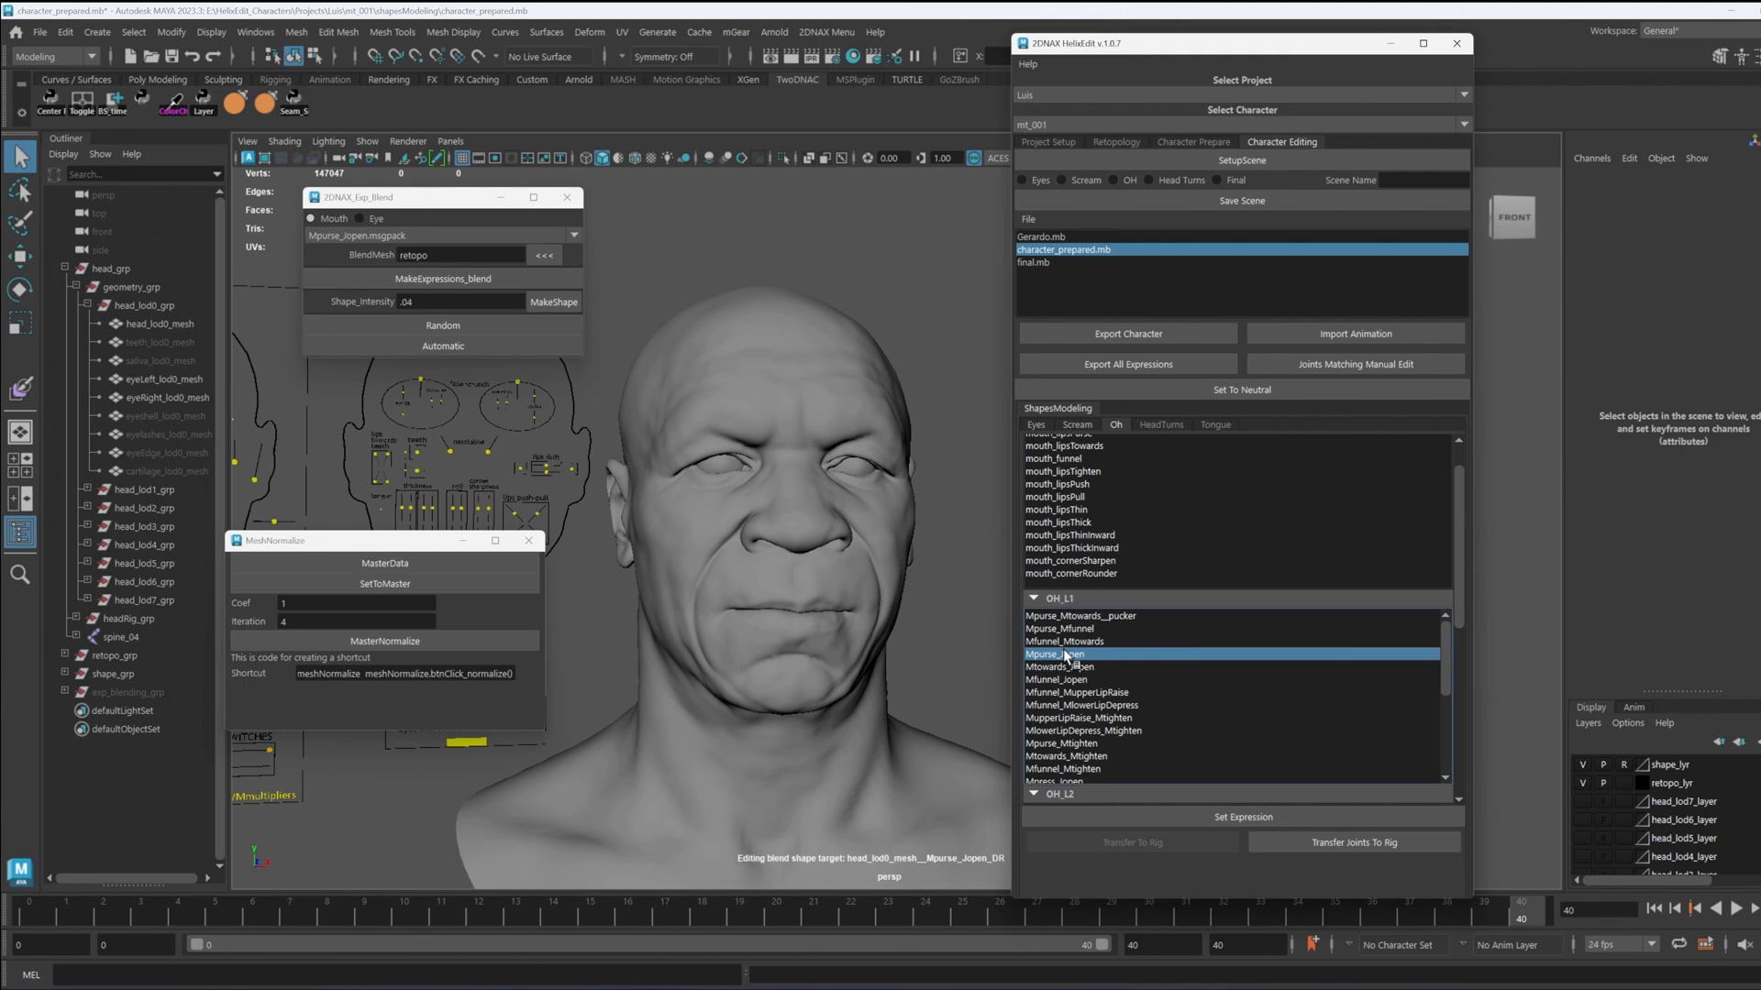
pyautogui.moveTo(780, 643)
pyautogui.keyDown('alt'); pyautogui.mouseDown()
pyautogui.moveTo(830, 639)
pyautogui.moveTo(812, 640)
pyautogui.mouseUp(); pyautogui.keyUp('alt')
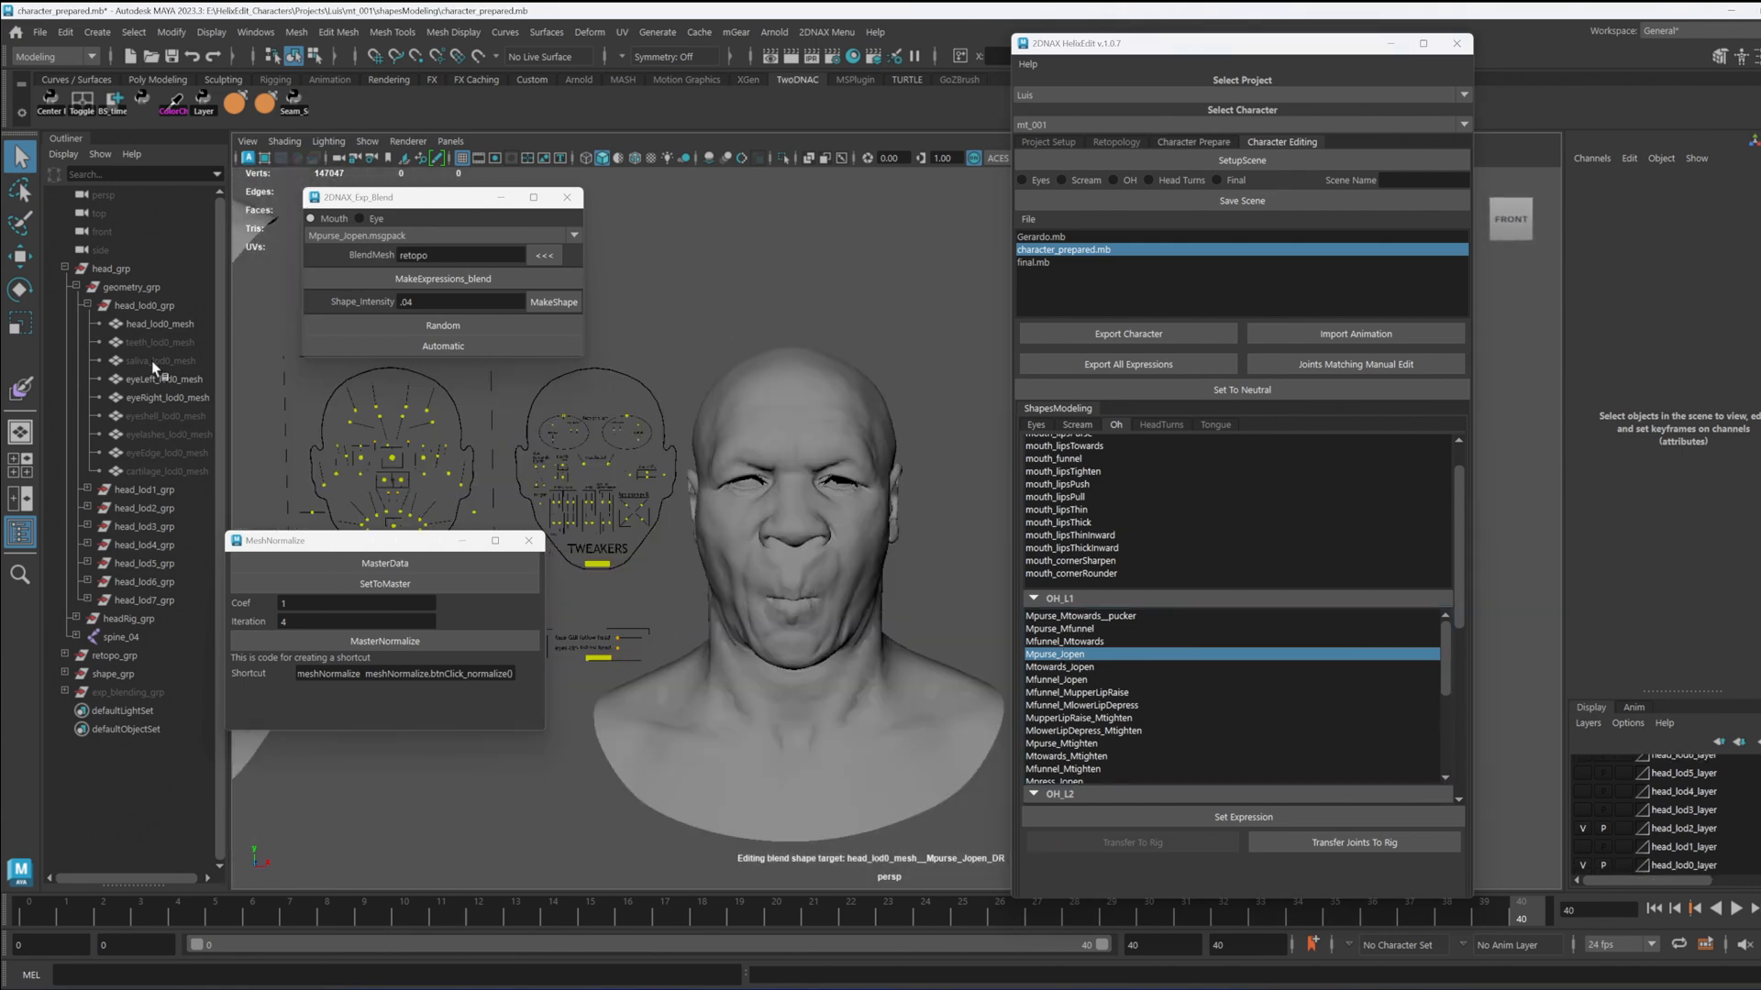
# Step: Move head_lod2_grp beside the LOD0 head, setting its Translate X to 30 and Translate Y and Z to 0
pyautogui.click(141, 511)
pyautogui.press('w')
pyautogui.keyDown('alt'); pyautogui.moveTo(786, 554); pyautogui.dragTo(686, 561, button='middle'); pyautogui.keyUp('alt')
pyautogui.moveTo(674, 563); pyautogui.dragTo(1021, 560)
pyautogui.moveTo(1746, 206); pyautogui.dragTo(1746, 220)
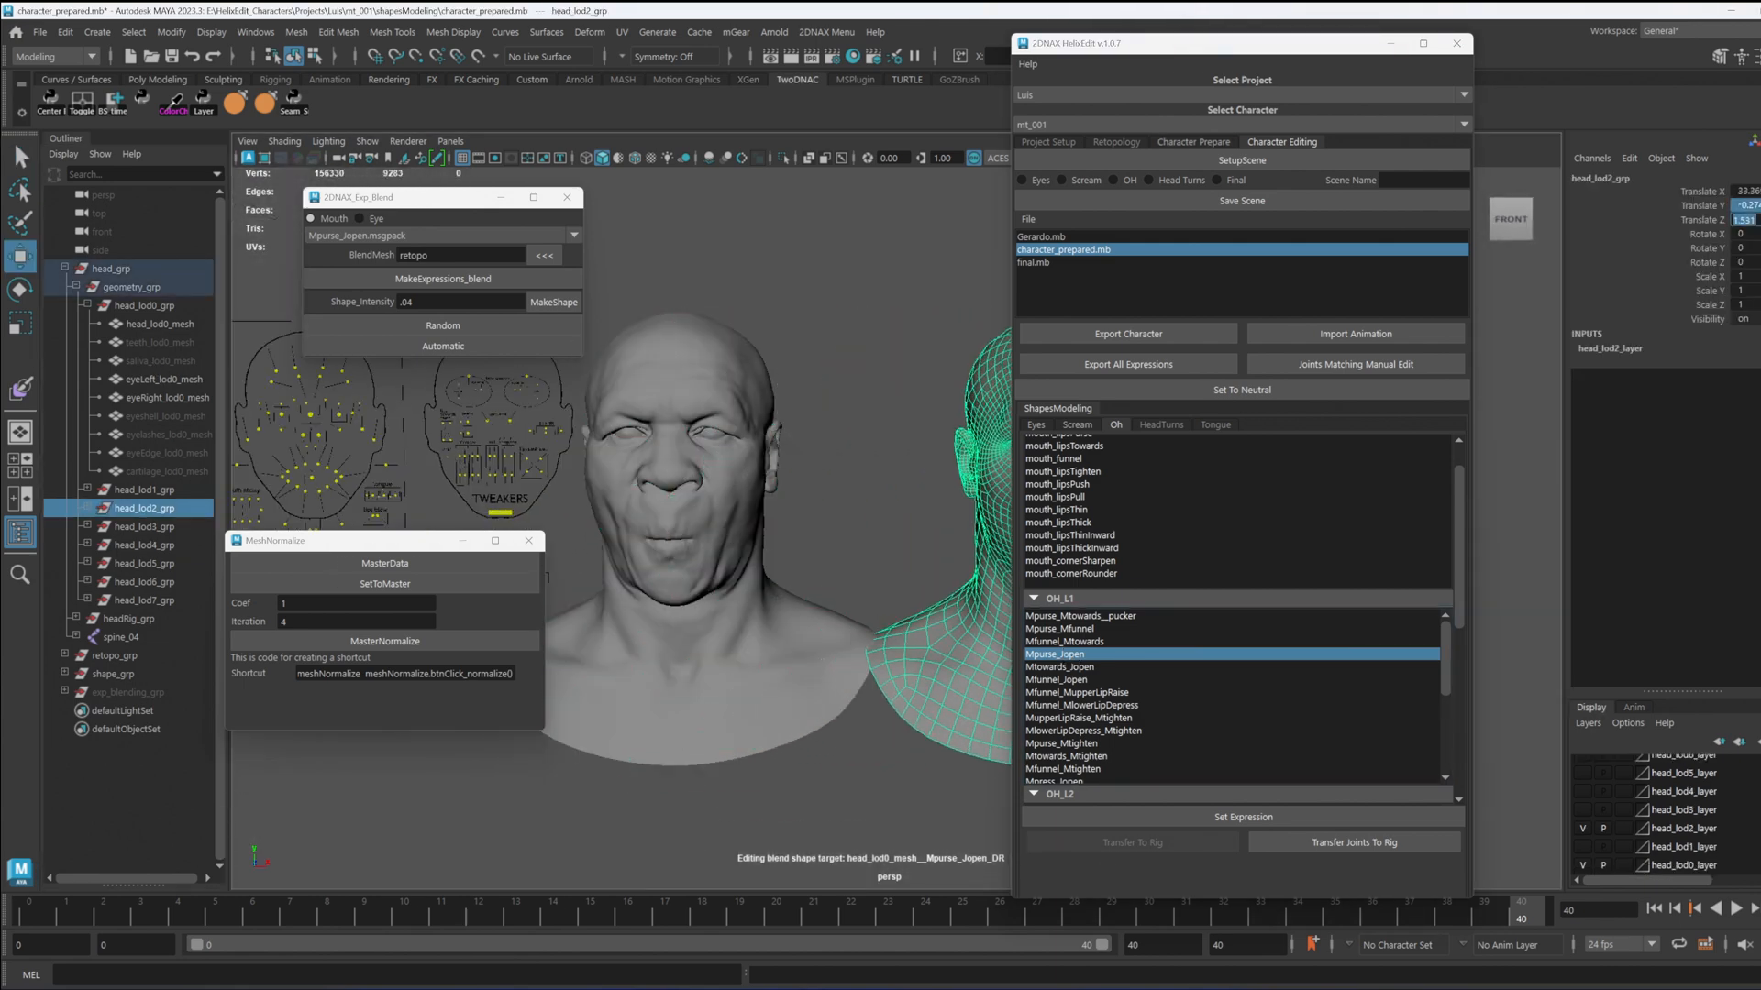
pyautogui.write('0')
pyautogui.press('Return')
pyautogui.click(1746, 192)
pyautogui.write('30')
pyautogui.press('Return')
pyautogui.click(856, 530)
pyautogui.keyDown('alt'); pyautogui.moveTo(855, 532); pyautogui.dragTo(748, 504, button='middle'); pyautogui.keyUp('alt')
pyautogui.scroll(-1, 749, 504)
pyautogui.press('q')
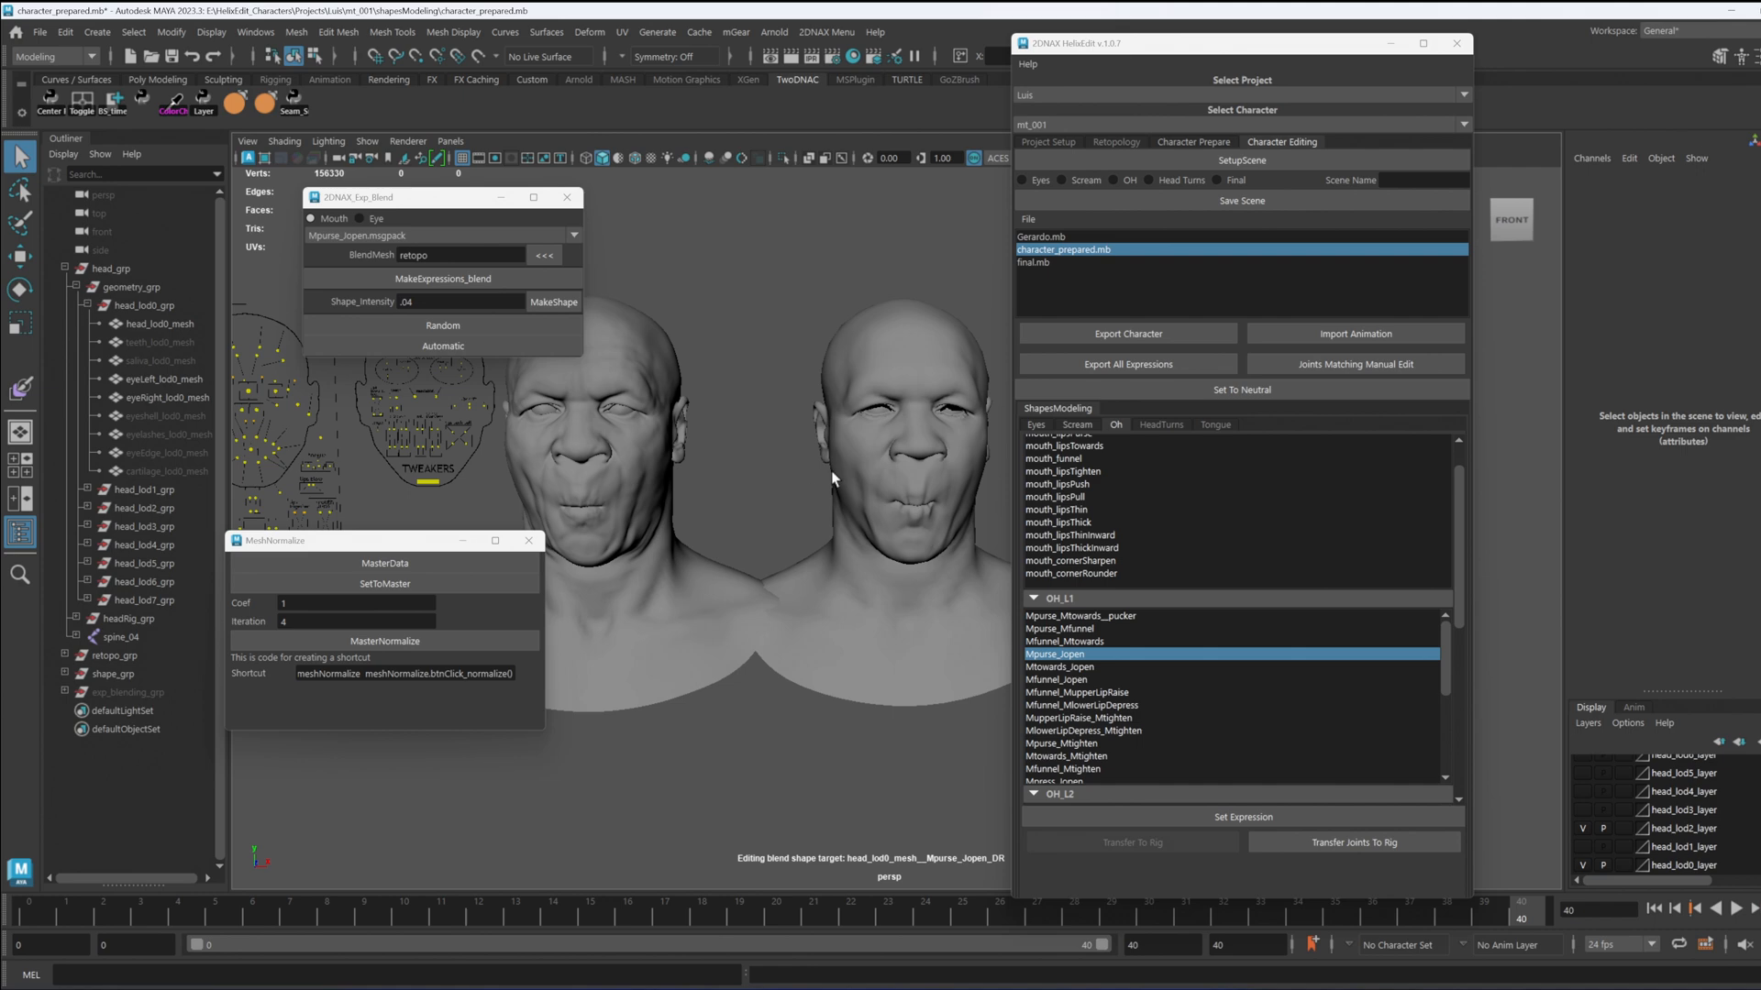
pyautogui.keyDown('alt'); pyautogui.moveTo(903, 514); pyautogui.dragTo(916, 516); pyautogui.keyUp('alt')
# Step: Show the head_lod1 layer instead of head_lod2 and move head_lod1_grp beside the LOD0 head, entering 0 for its other offsets
pyautogui.click(1582, 847)
pyautogui.click(1582, 828)
pyautogui.click(144, 489)
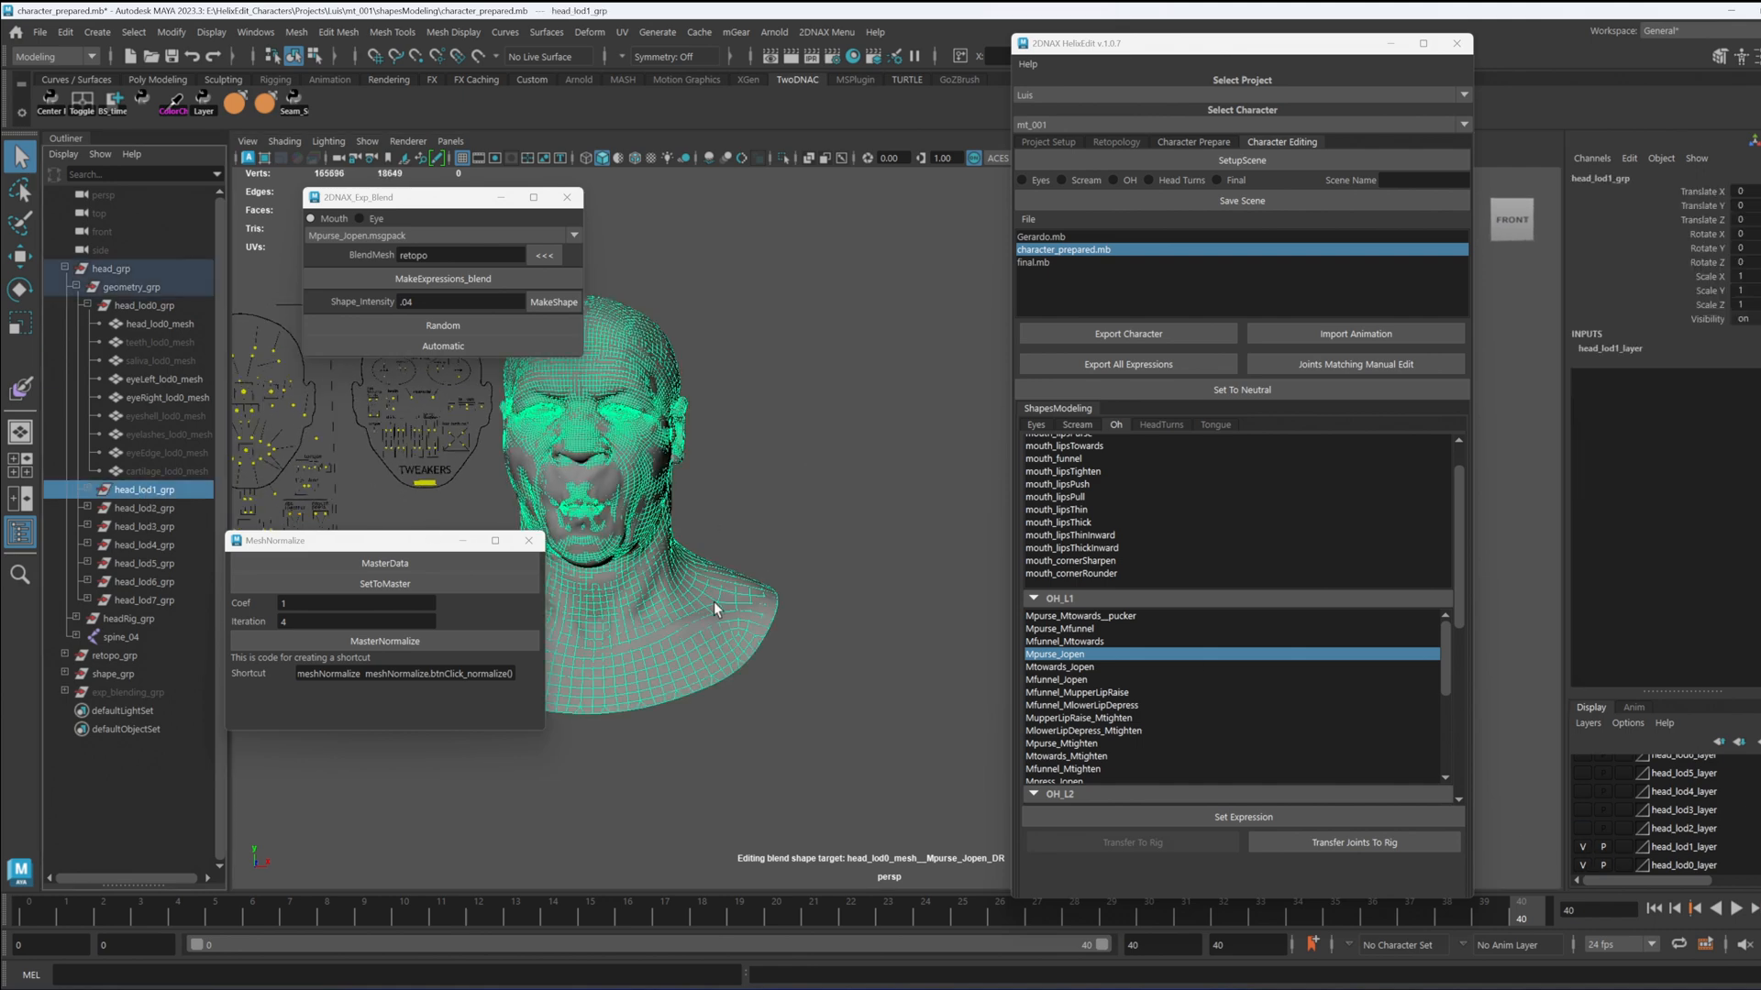
pyautogui.press('w')
pyautogui.moveTo(605, 495); pyautogui.dragTo(875, 495)
pyautogui.write('0')
pyautogui.press('Return')
pyautogui.click(725, 541)
# Step: Compare the Mpurse_Jopen mouth shape on the LOD0 and LOD1 heads from the side and front
pyautogui.keyDown('alt'); pyautogui.moveTo(748, 520); pyautogui.dragTo(883, 508); pyautogui.keyUp('alt')
pyautogui.click(866, 504)
pyautogui.keyDown('shift'); pyautogui.click(739, 534); pyautogui.keyUp('shift')
pyautogui.click(857, 505)
pyautogui.keyDown('shift'); pyautogui.click(744, 556); pyautogui.keyUp('shift')
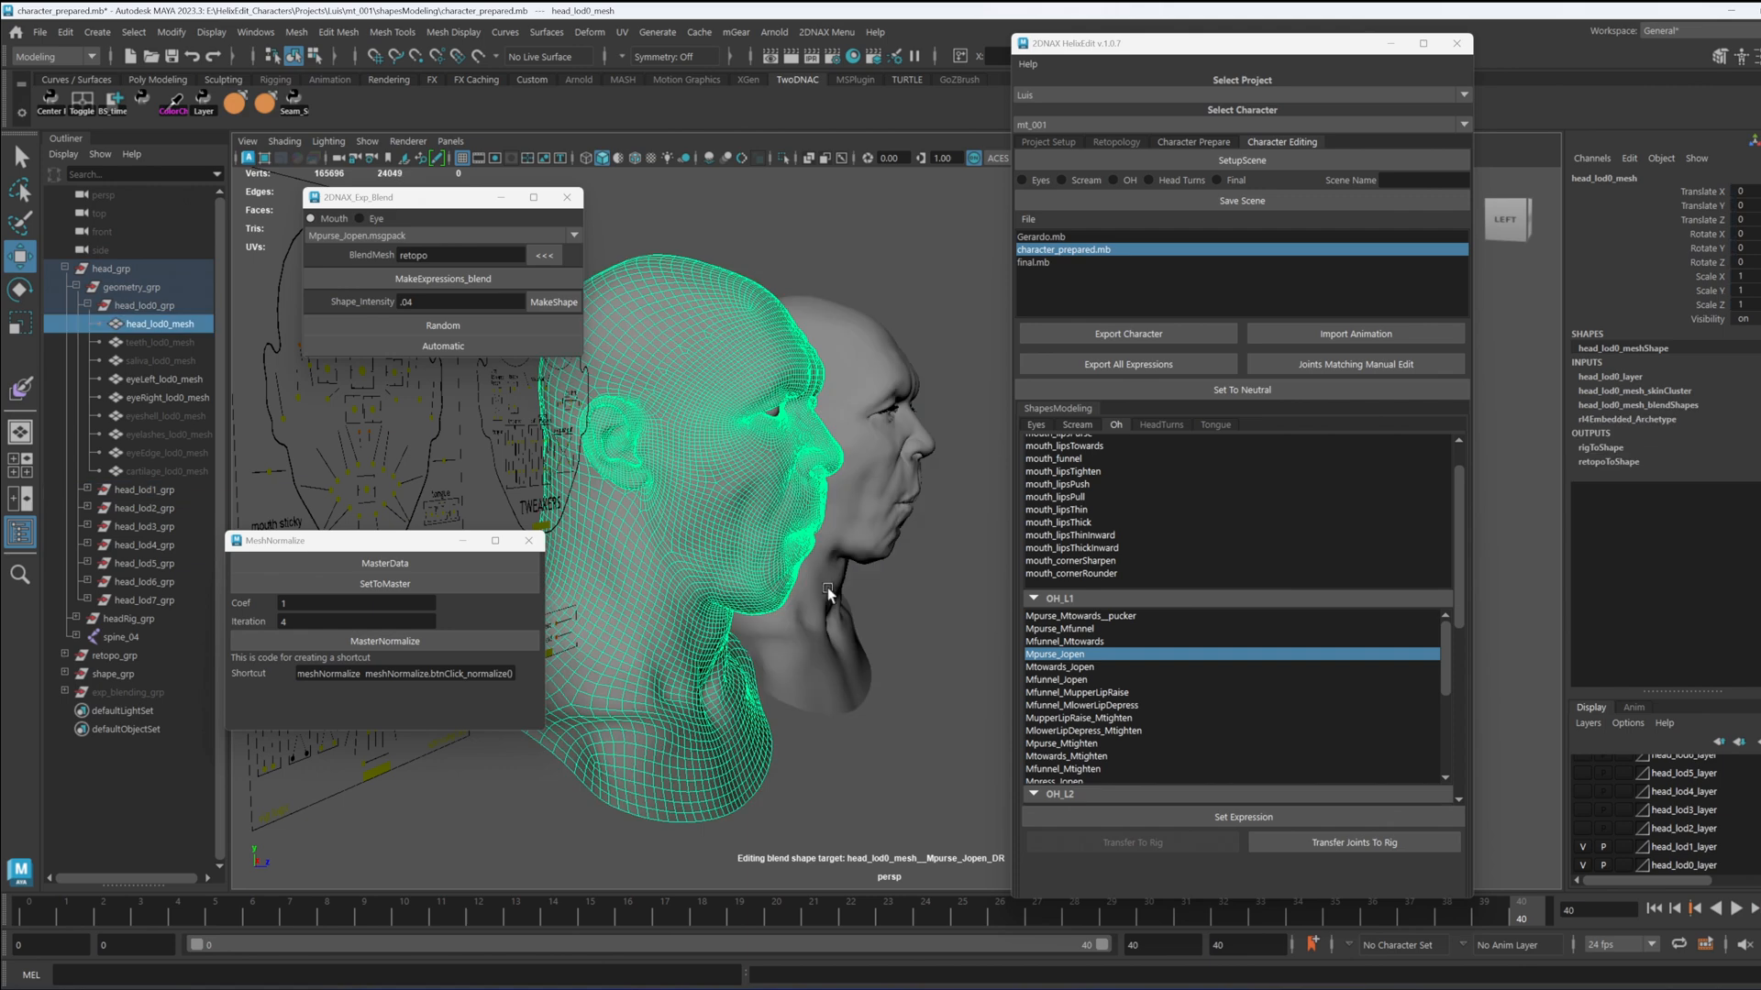
pyautogui.click(828, 588)
pyautogui.keyDown('shift'); pyautogui.click(739, 578); pyautogui.keyUp('shift')
pyautogui.keyDown('alt'); pyautogui.moveTo(926, 585); pyautogui.dragTo(850, 506); pyautogui.keyUp('alt')
pyautogui.click(809, 521)
pyautogui.scroll(2, 1616, 802)
# Step: Show the head_lod6 layer and move head_lod6_grp past the LOD1 head, setting its Translate Y and Z to 0
pyautogui.click(1583, 798)
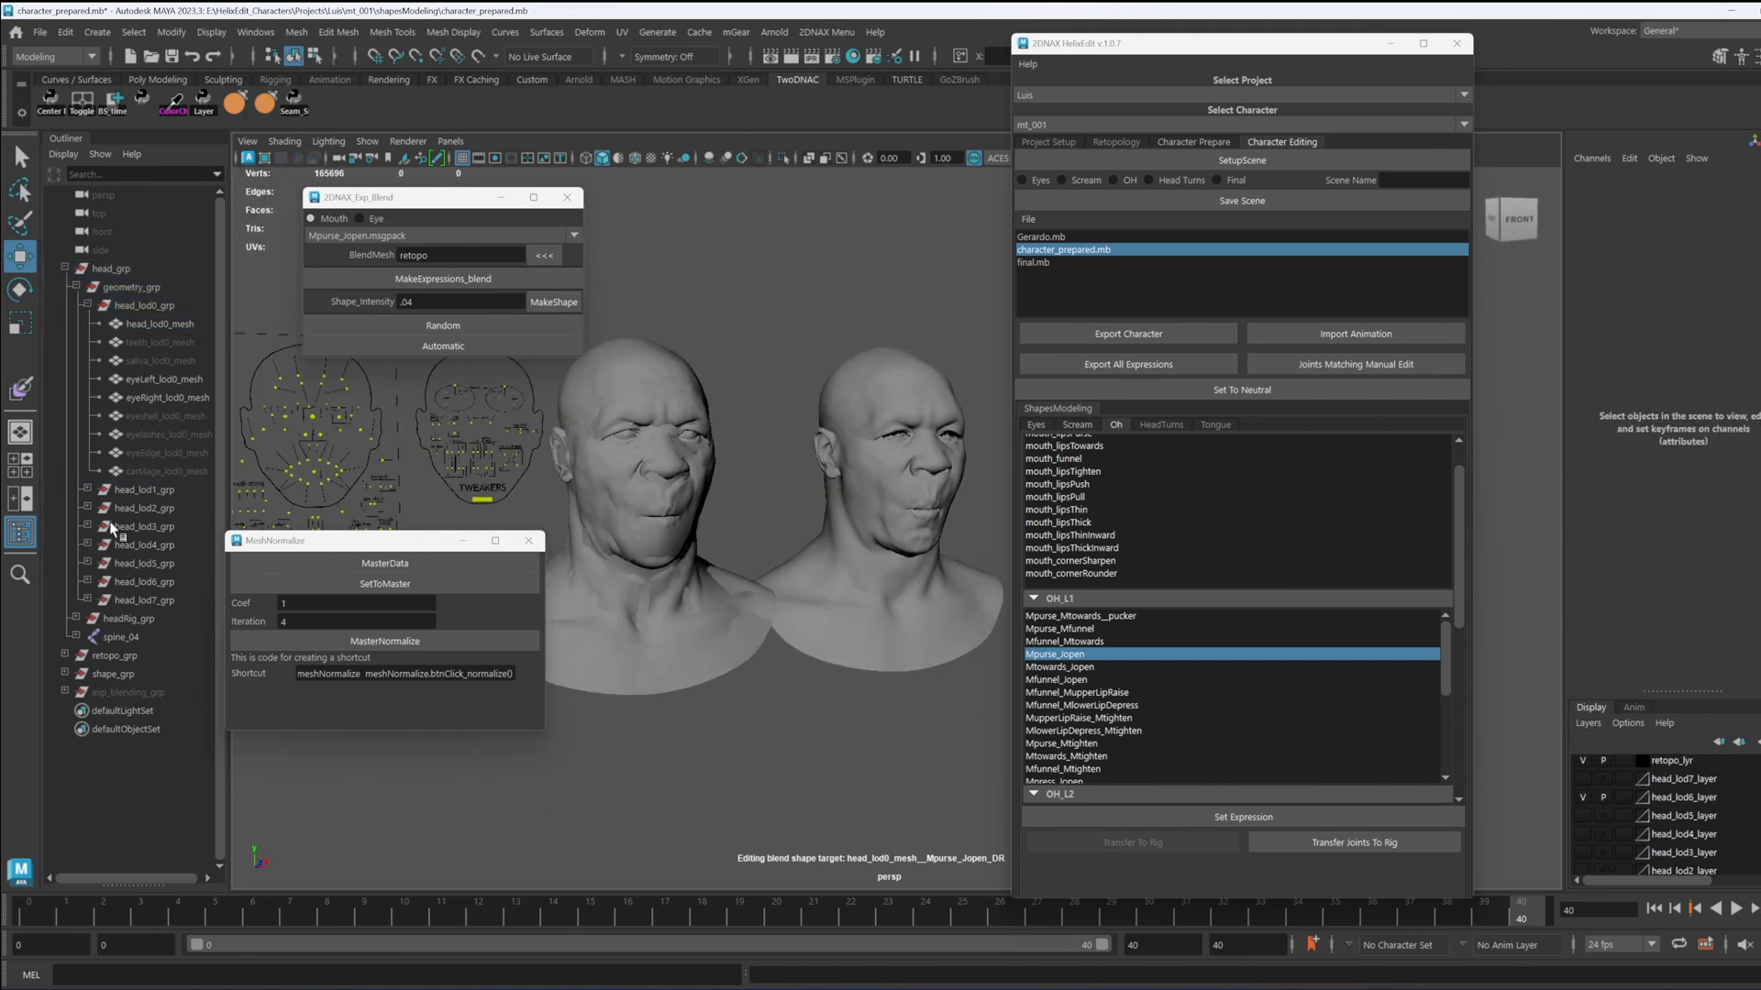
pyautogui.click(137, 582)
pyautogui.keyDown('alt'); pyautogui.moveTo(729, 578); pyautogui.dragTo(669, 587); pyautogui.keyUp('alt')
pyautogui.moveTo(647, 589); pyautogui.dragTo(917, 550, button='middle')
pyautogui.keyDown('alt'); pyautogui.moveTo(917, 550); pyautogui.dragTo(843, 592, button='middle'); pyautogui.keyUp('alt')
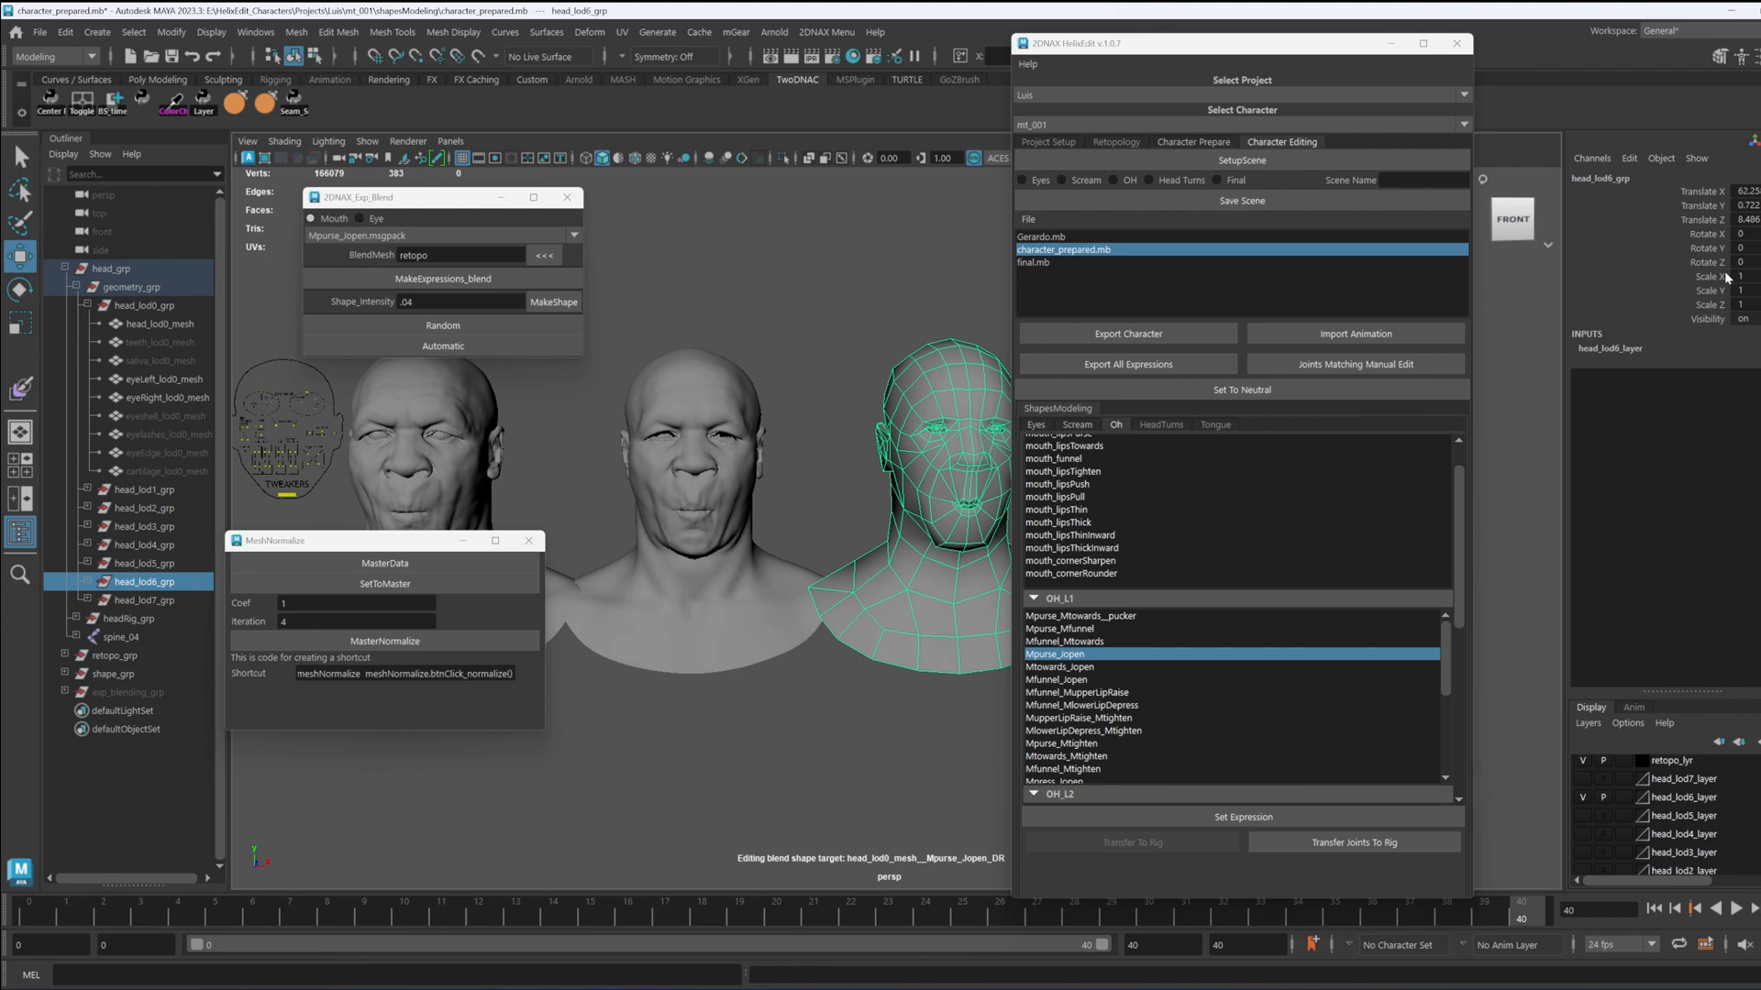
pyautogui.moveTo(1744, 205); pyautogui.dragTo(1743, 220)
pyautogui.write('0')
pyautogui.press('Return')
pyautogui.keyDown('alt'); pyautogui.moveTo(589, 625); pyautogui.dragTo(822, 721); pyautogui.keyUp('alt')
pyautogui.click(778, 705)
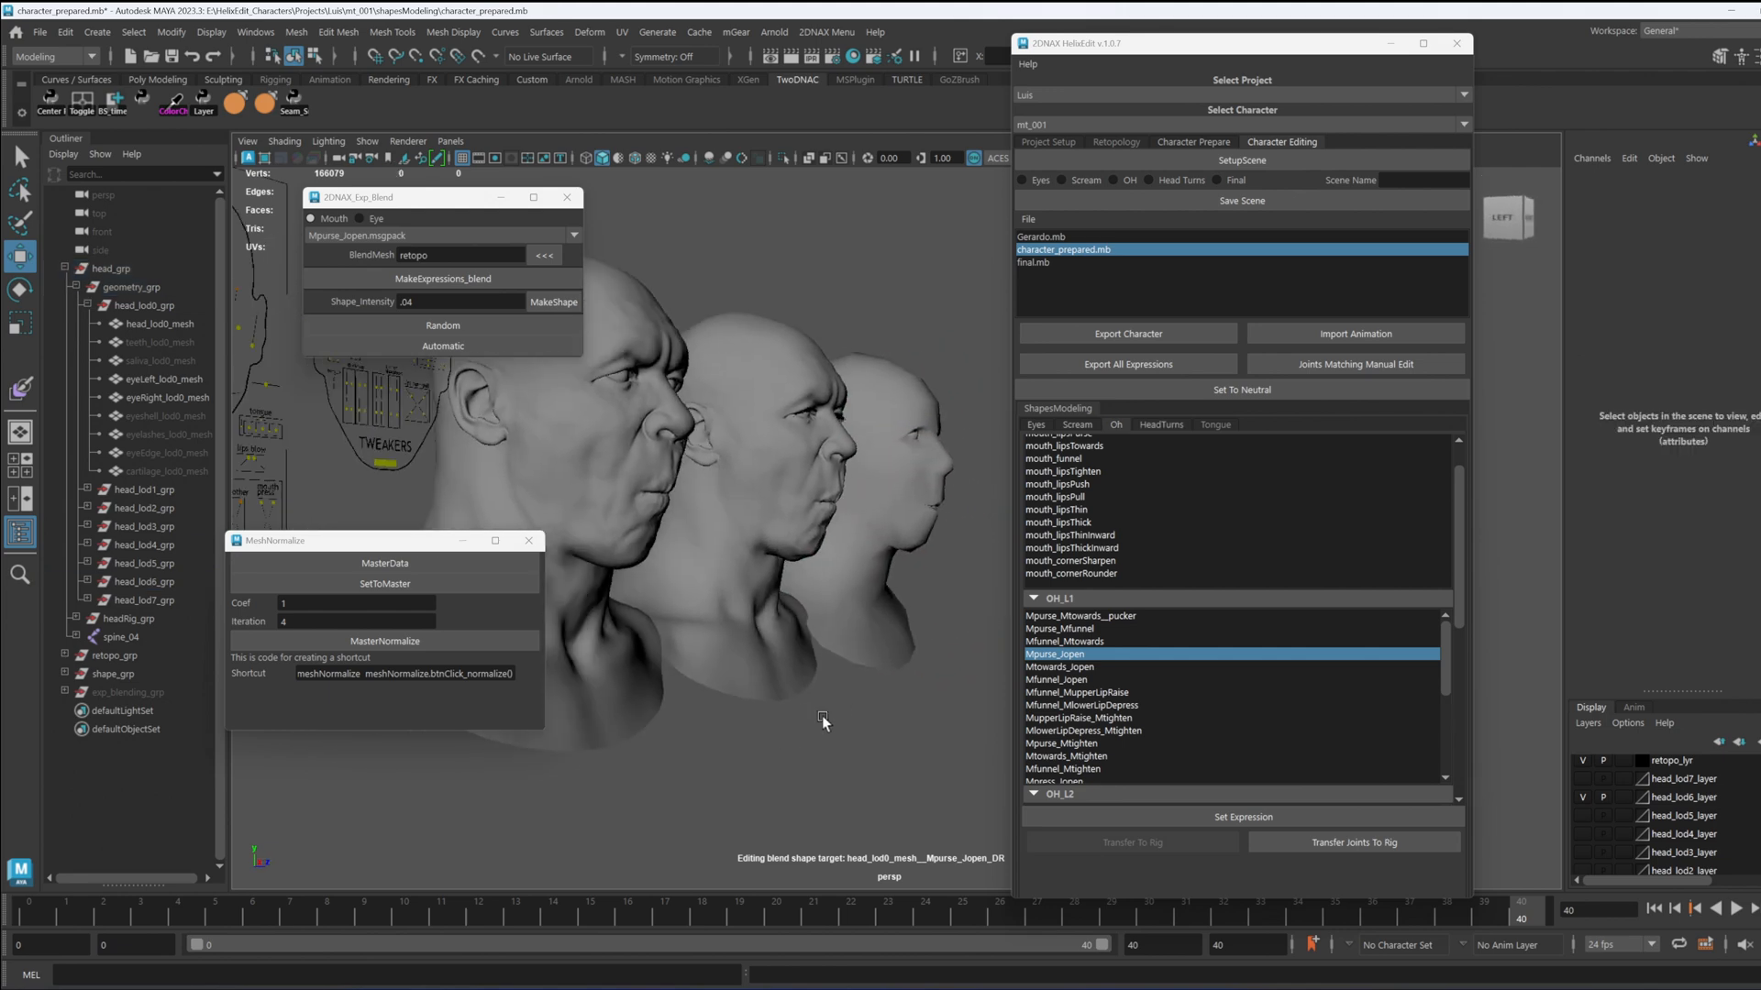
# Step: Reset the rig to neutral and reapply Mpurse_Jopen with the three LOD heads selected to compare their deformation
pyautogui.click(1277, 392)
pyautogui.click(1086, 656)
pyautogui.moveTo(972, 559); pyautogui.dragTo(656, 631)
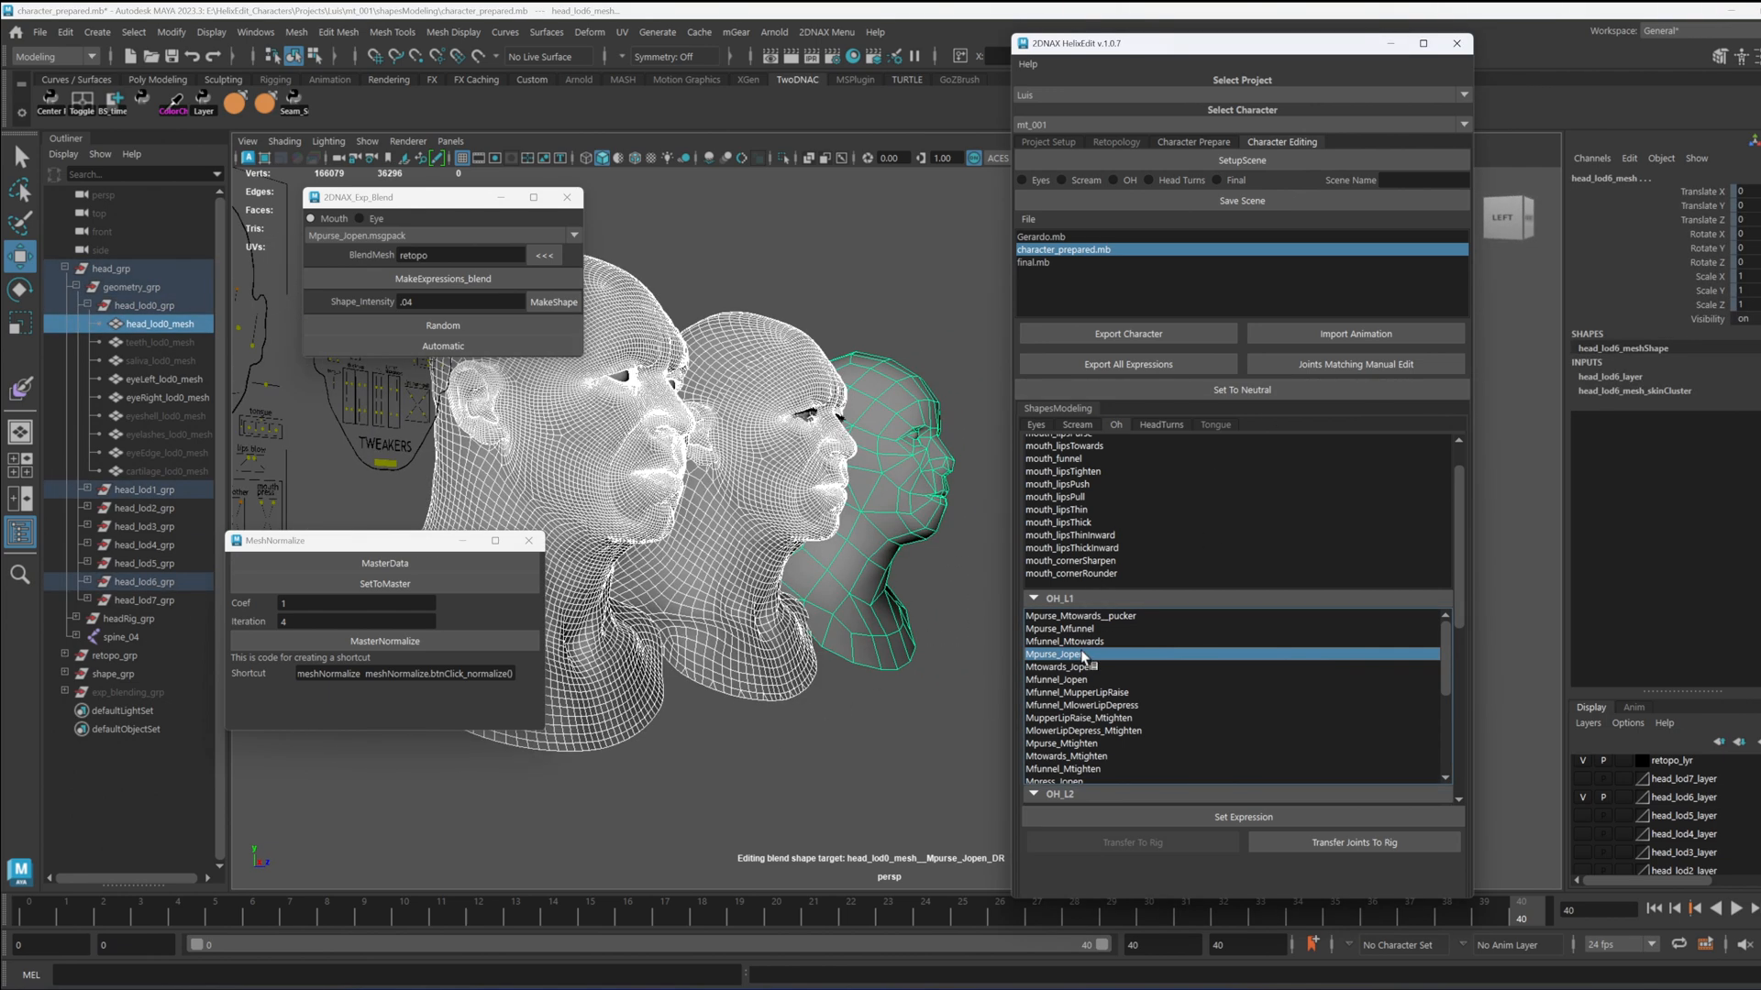
pyautogui.click(1087, 643)
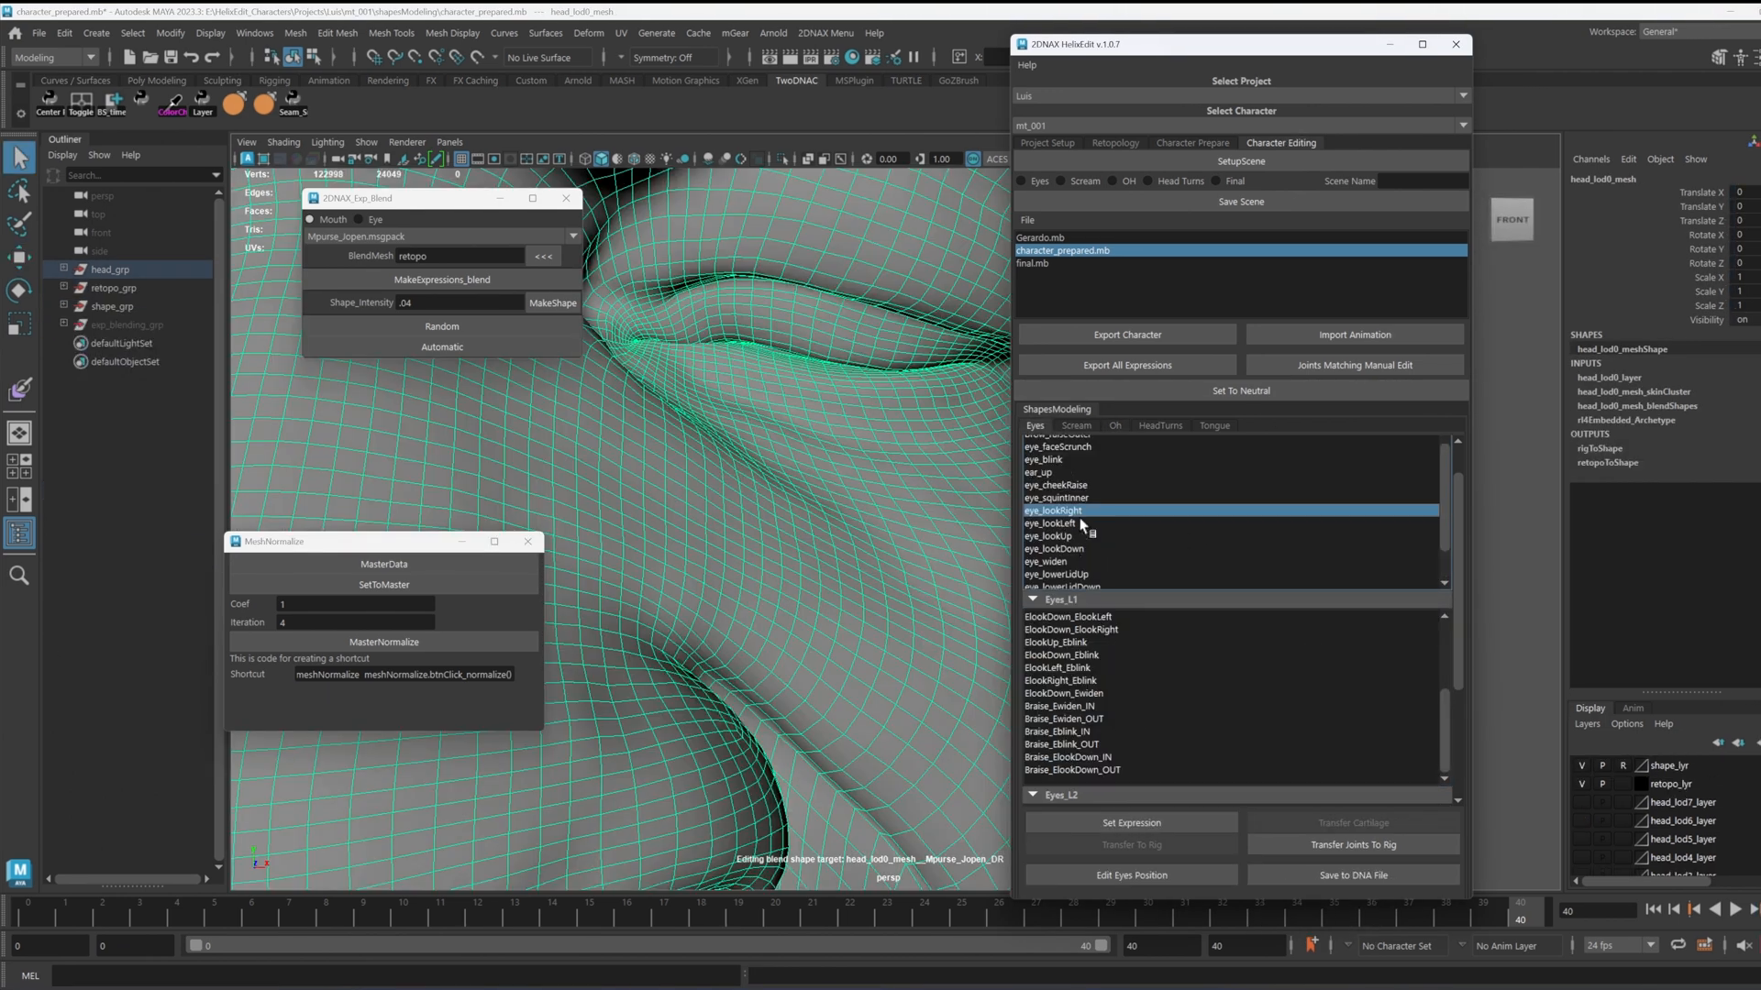
# Step: Set the eye_blink expression from the Eyes_L0 list for editing and frame the closed eyes
pyautogui.click(1085, 522)
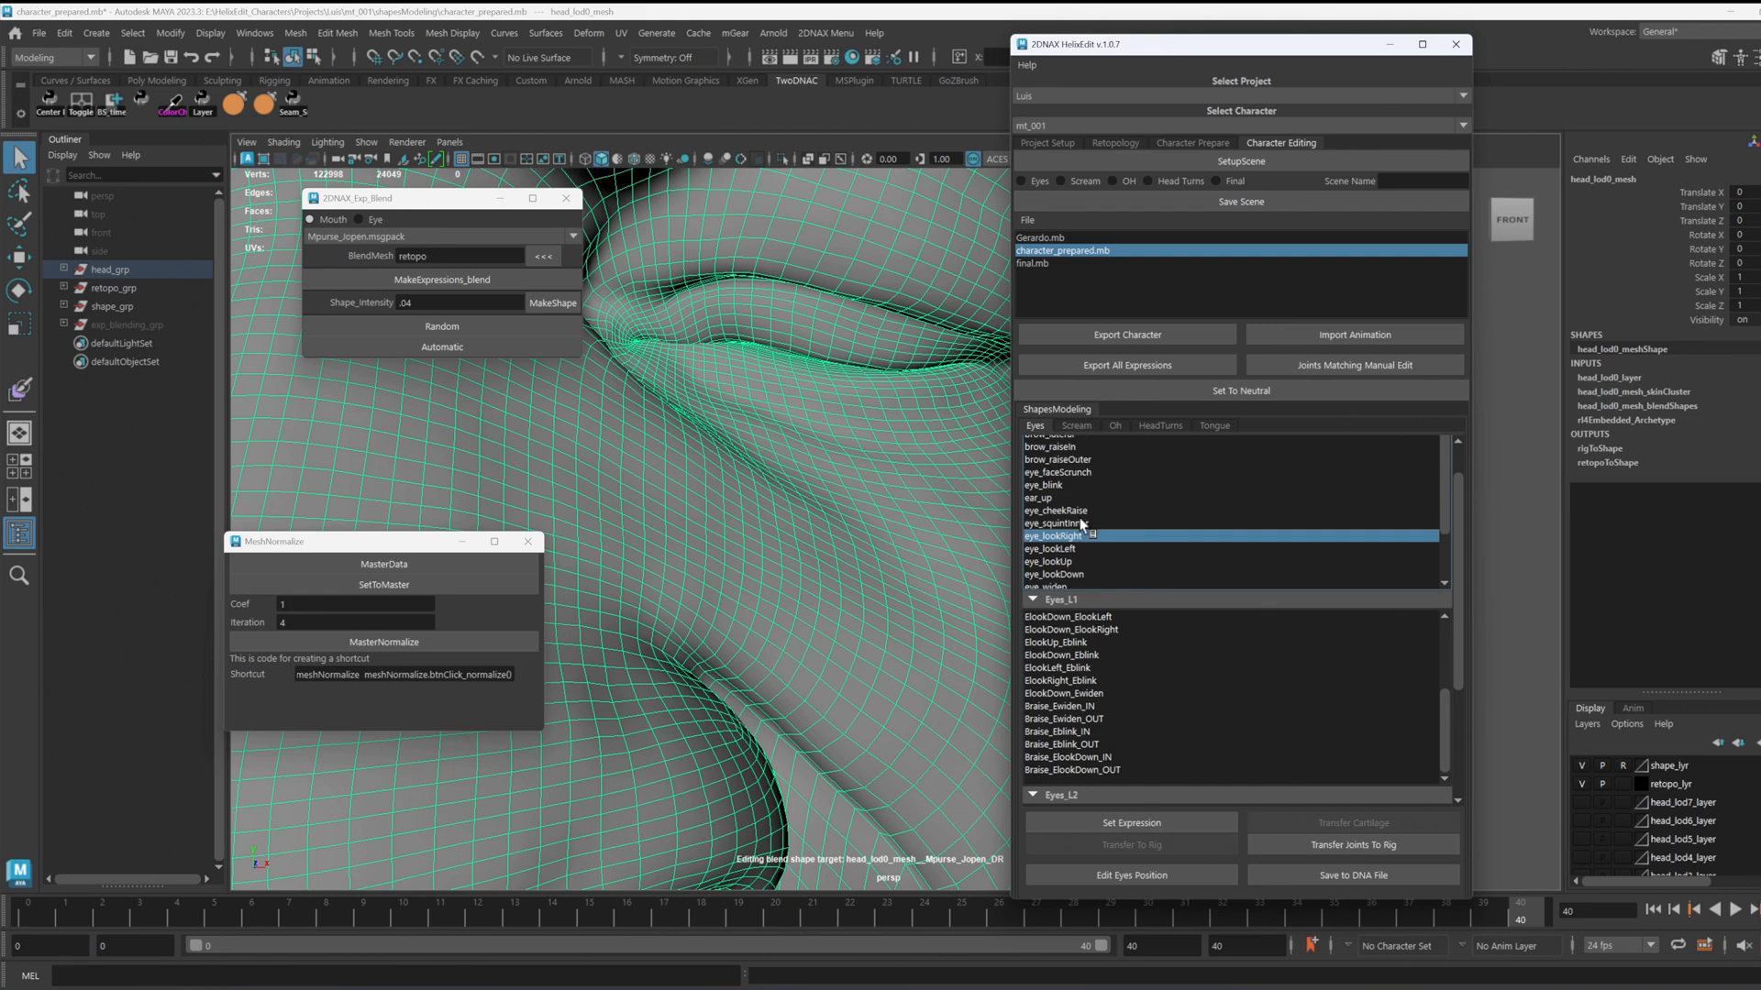
pyautogui.scroll(2, 1083, 524)
pyautogui.click(1062, 529)
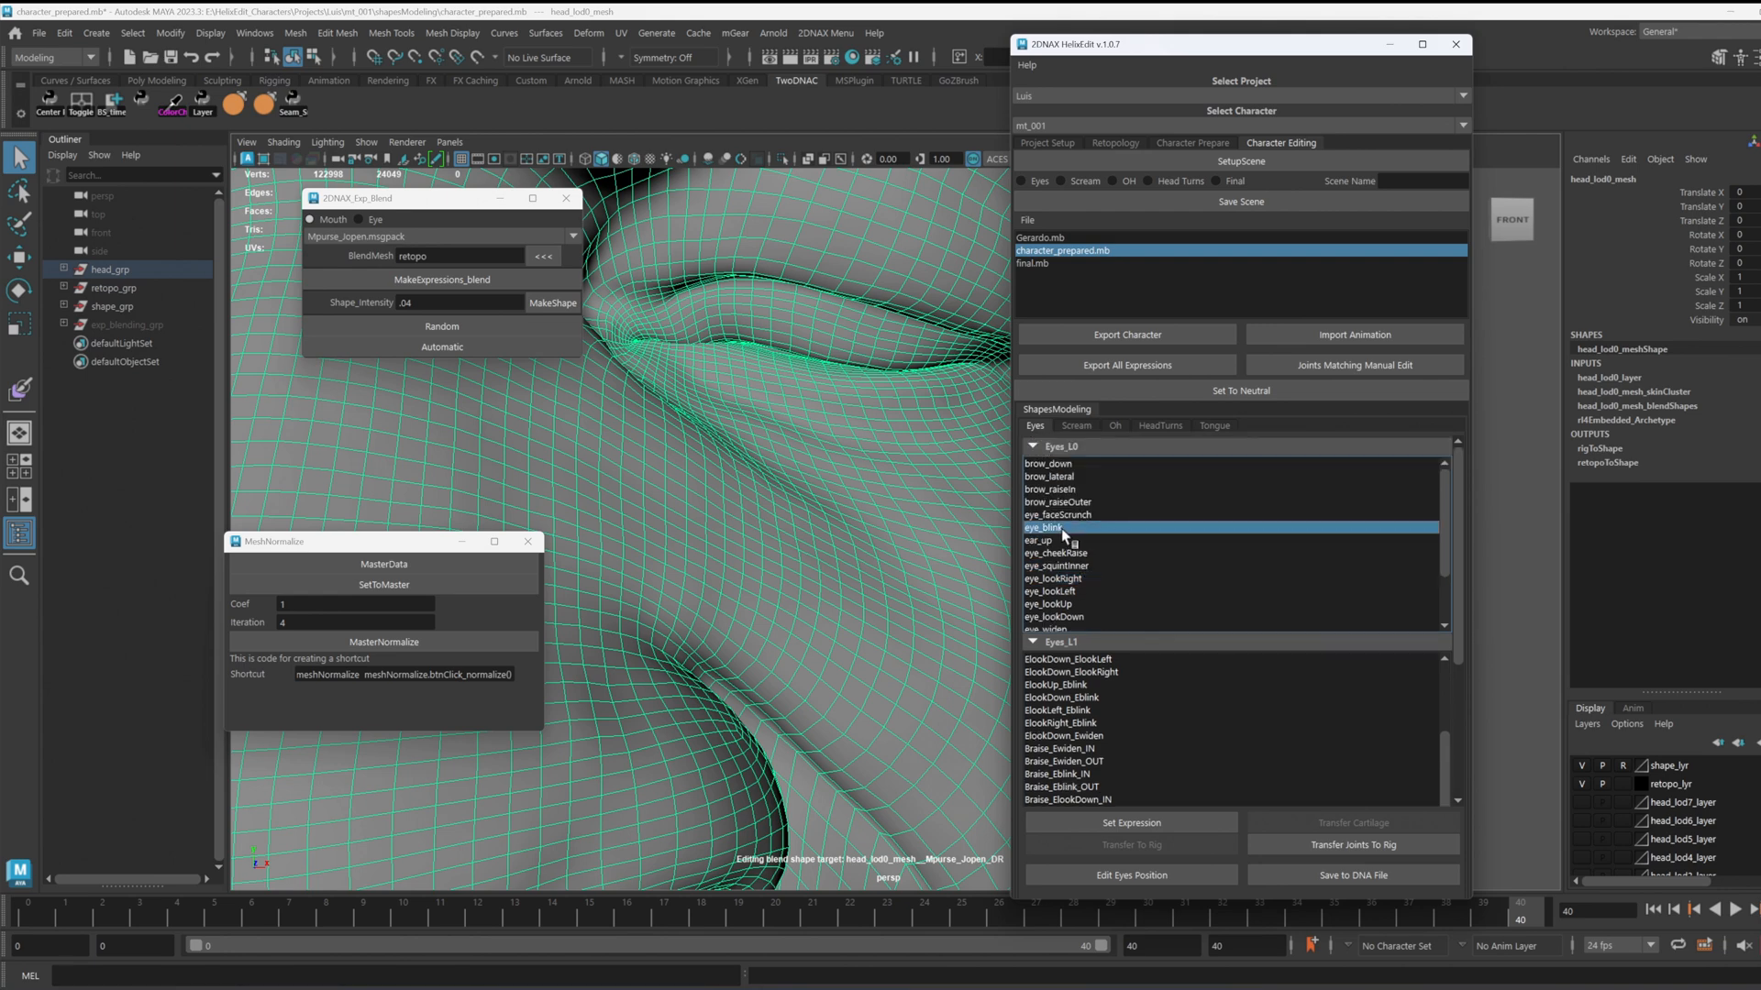
pyautogui.click(1159, 823)
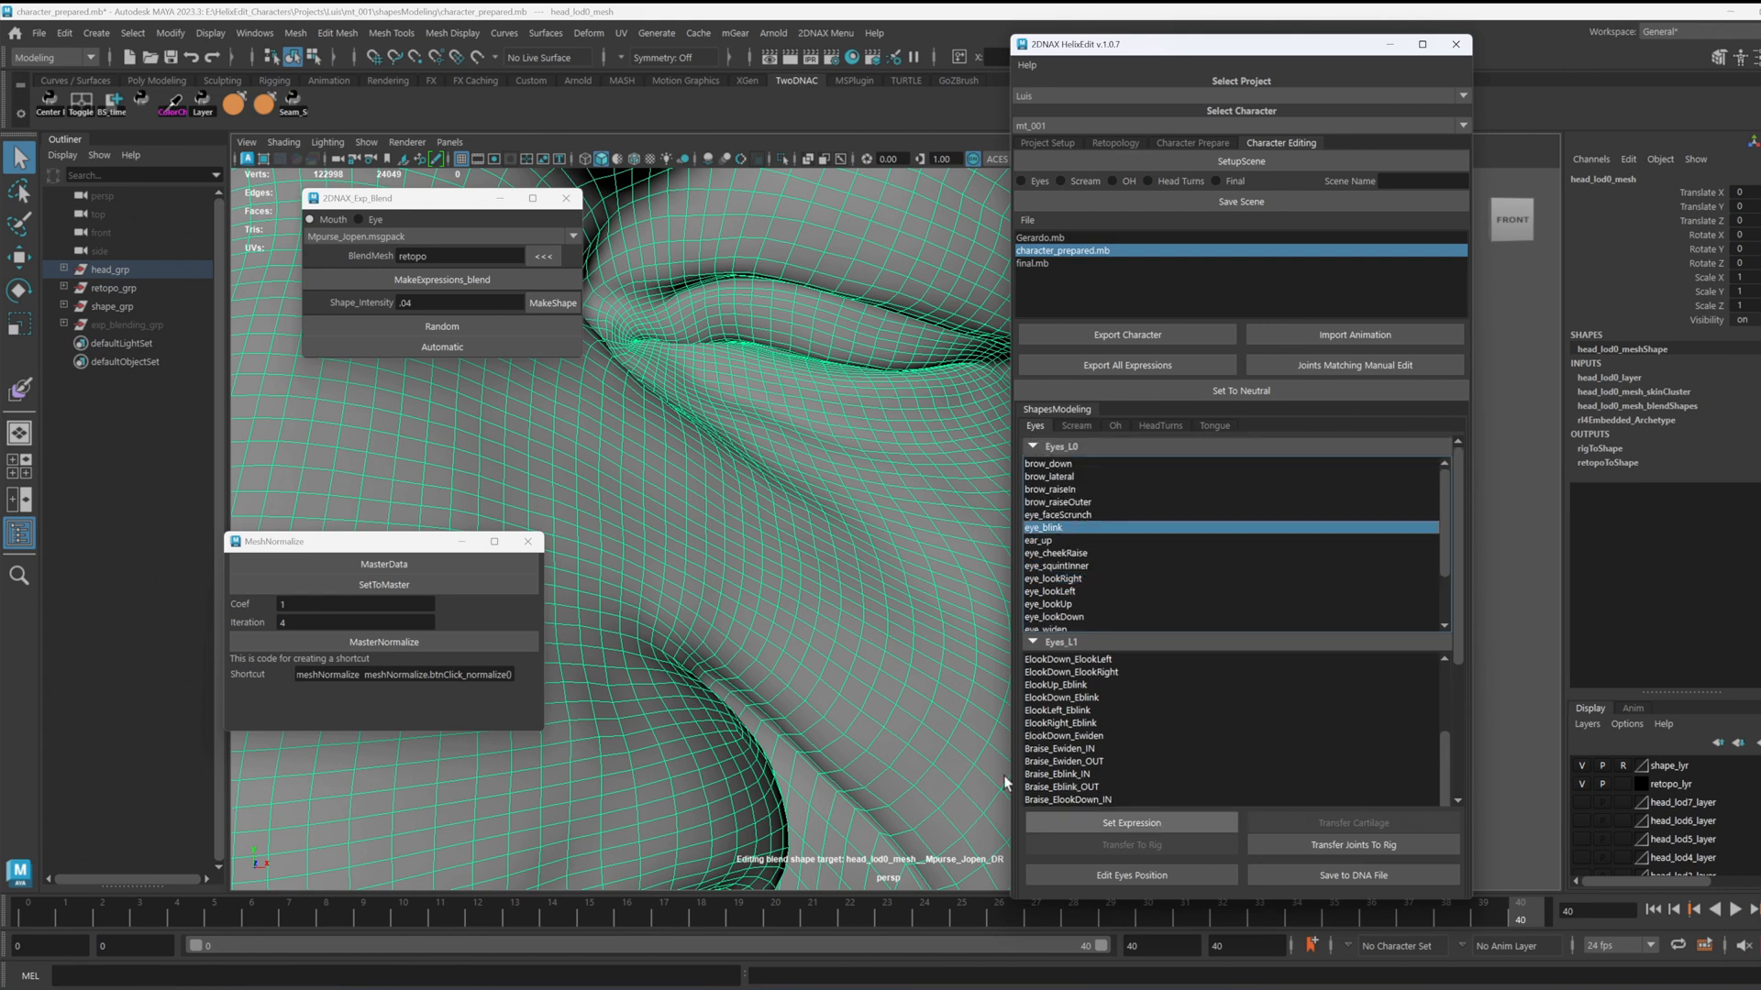
pyautogui.keyDown('alt'); pyautogui.moveTo(496, 477); pyautogui.dragTo(817, 486, button='middle'); pyautogui.keyUp('alt')
pyautogui.keyDown('alt'); pyautogui.moveTo(697, 486); pyautogui.dragTo(853, 486, button='right'); pyautogui.keyUp('alt')
pyautogui.keyDown('alt'); pyautogui.moveTo(770, 440); pyautogui.dragTo(809, 523, button='middle'); pyautogui.keyUp('alt')
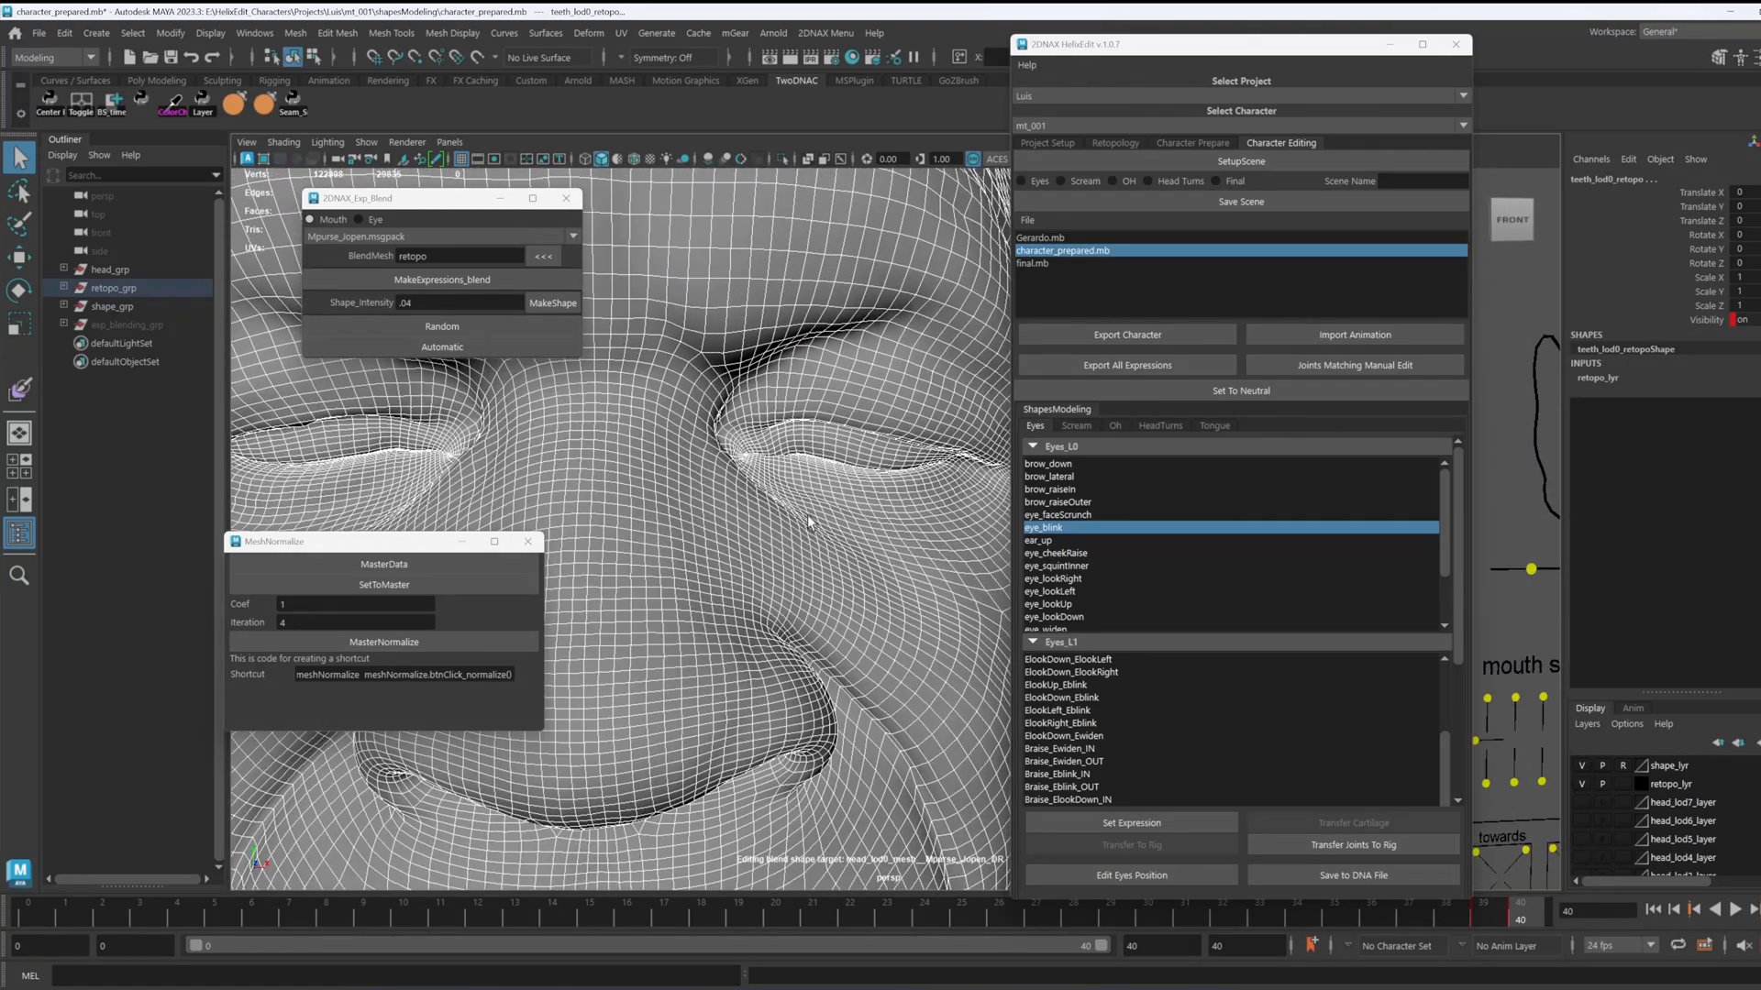
# Step: Widen the viewport, move the character editing window aside and frame the whole face
pyautogui.moveTo(1159, 45)
pyautogui.mouseDown()
pyautogui.moveTo(1275, 54)
pyautogui.moveTo(1148, 48)
pyautogui.mouseUp()
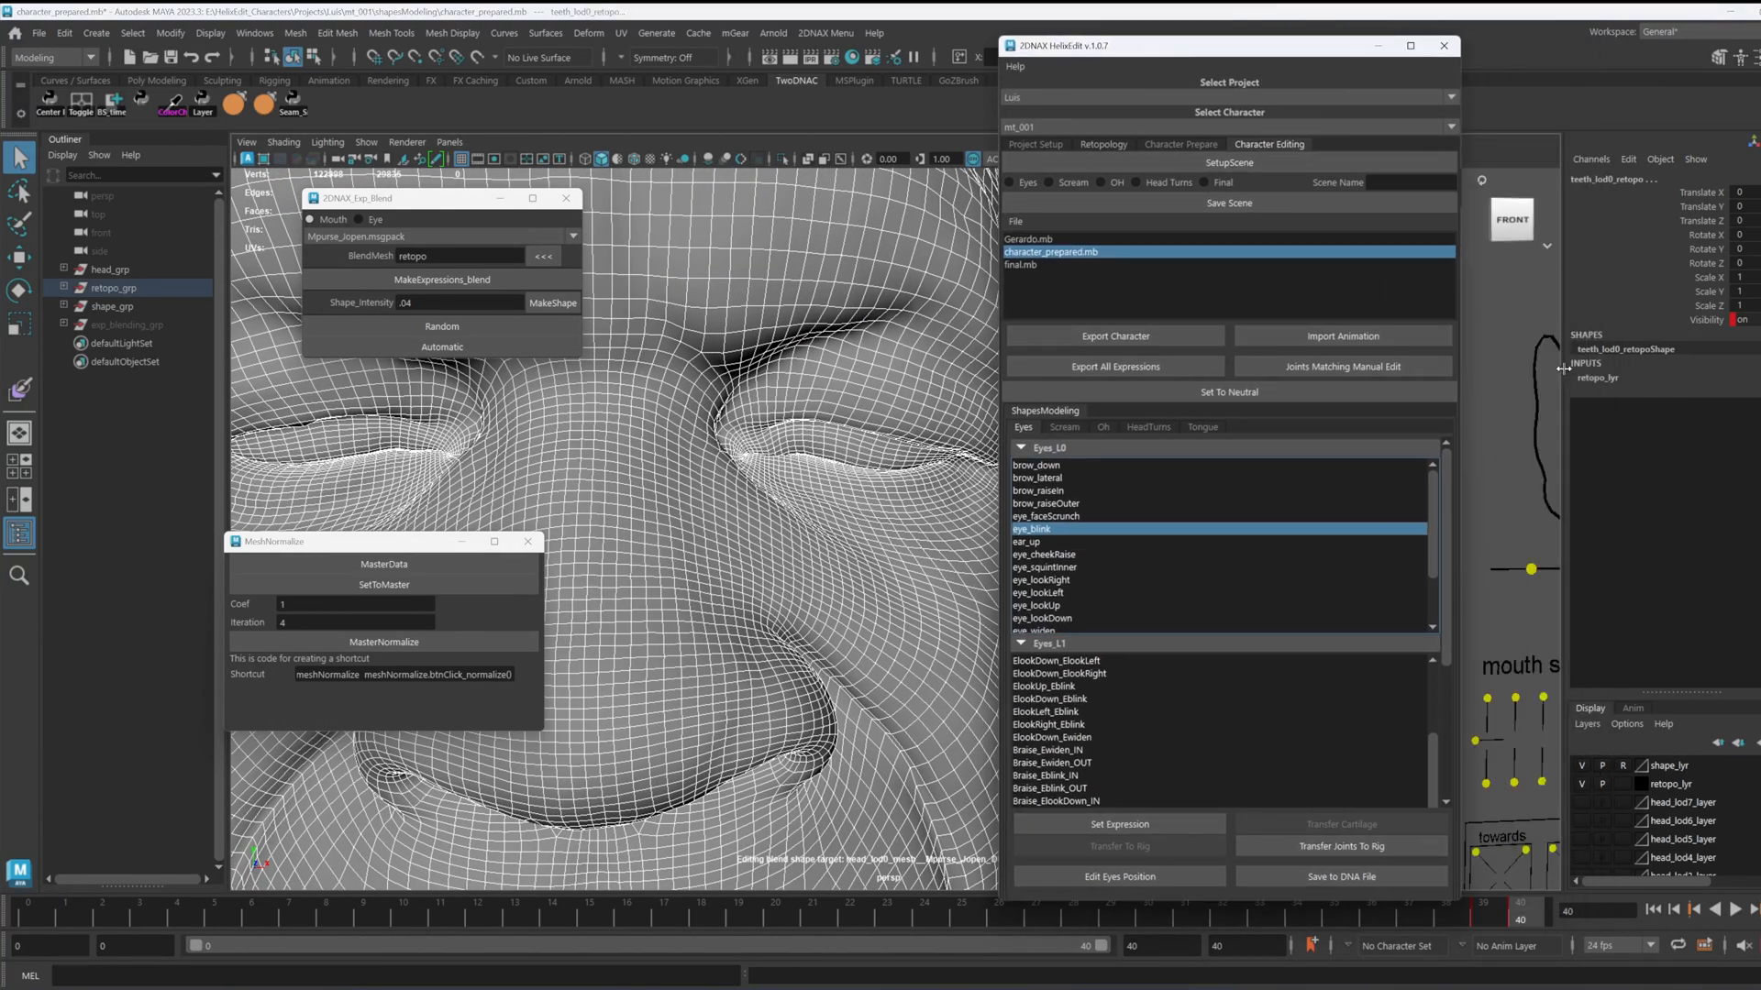
pyautogui.moveTo(1563, 369); pyautogui.dragTo(1634, 369)
pyautogui.moveTo(1284, 52); pyautogui.dragTo(1516, 61)
pyautogui.keyDown('alt'); pyautogui.moveTo(954, 635); pyautogui.dragTo(1097, 676); pyautogui.keyUp('alt')
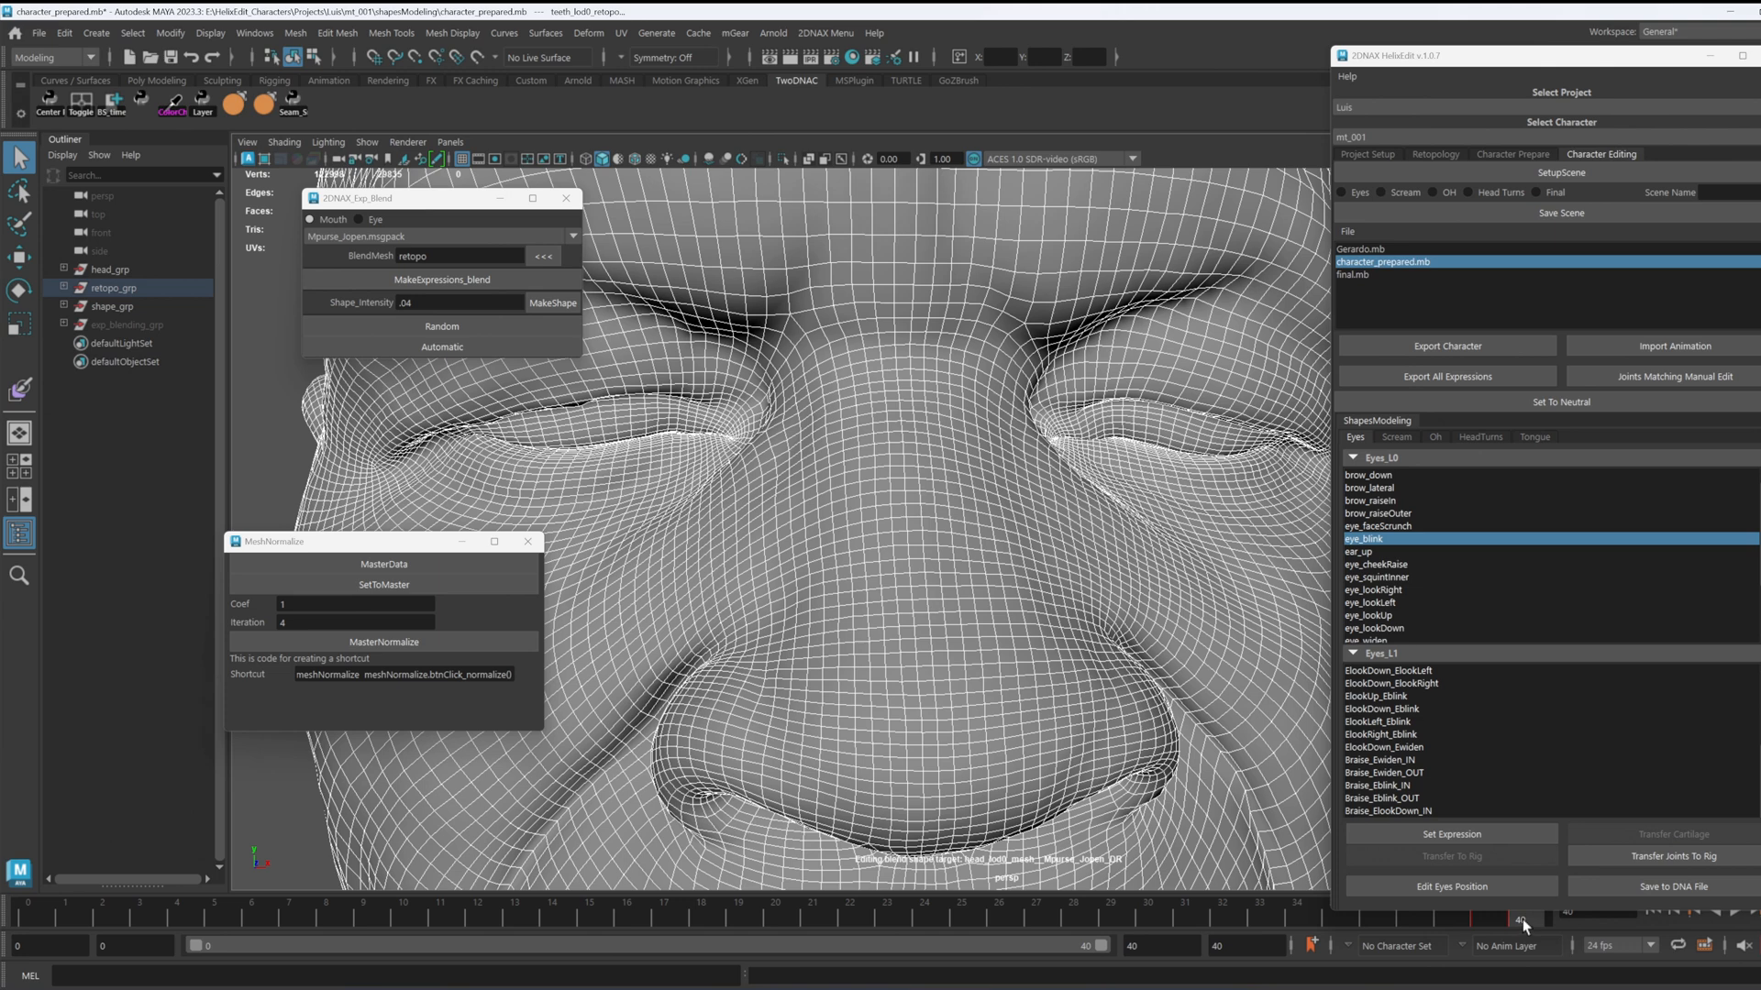
pyautogui.moveTo(1524, 921); pyautogui.dragTo(1624, 860)
pyautogui.scroll(-5, 456, 444)
# Step: Switch the expression blend tool to Eye, clear its shape intensity and load the retopo head as the BlendMesh
pyautogui.click(358, 220)
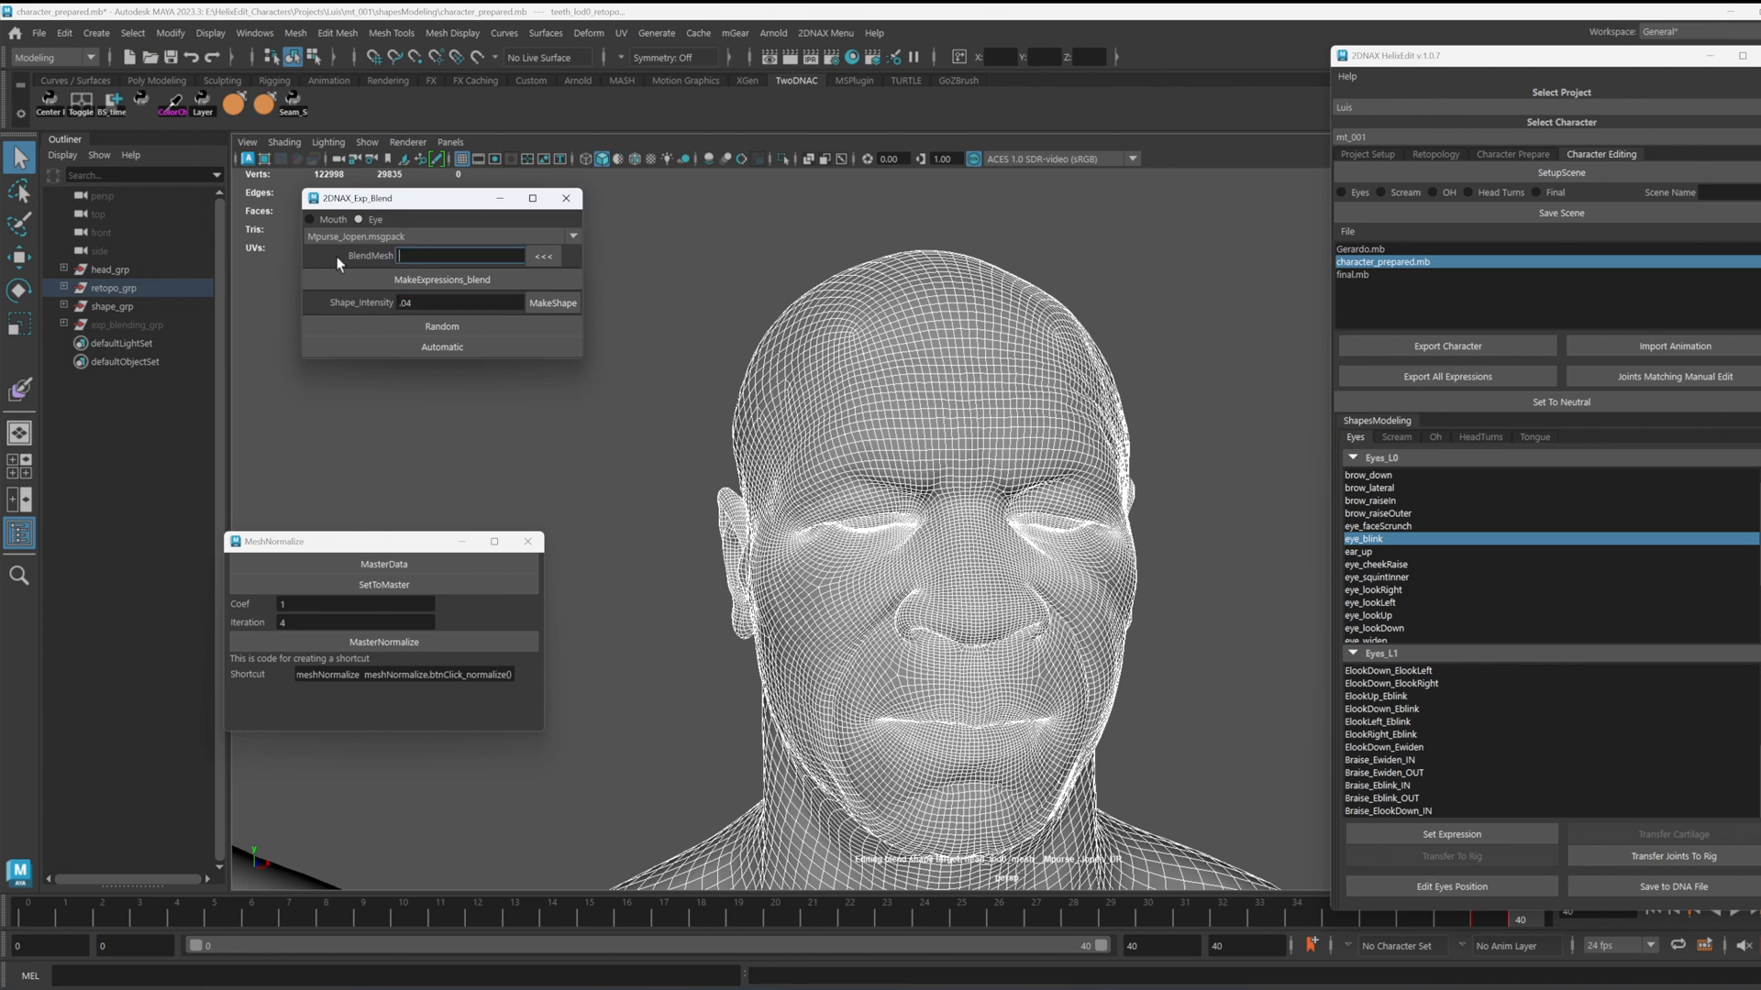
pyautogui.click(610, 508)
pyautogui.moveTo(435, 304); pyautogui.dragTo(336, 313)
pyautogui.press('BackSpace')
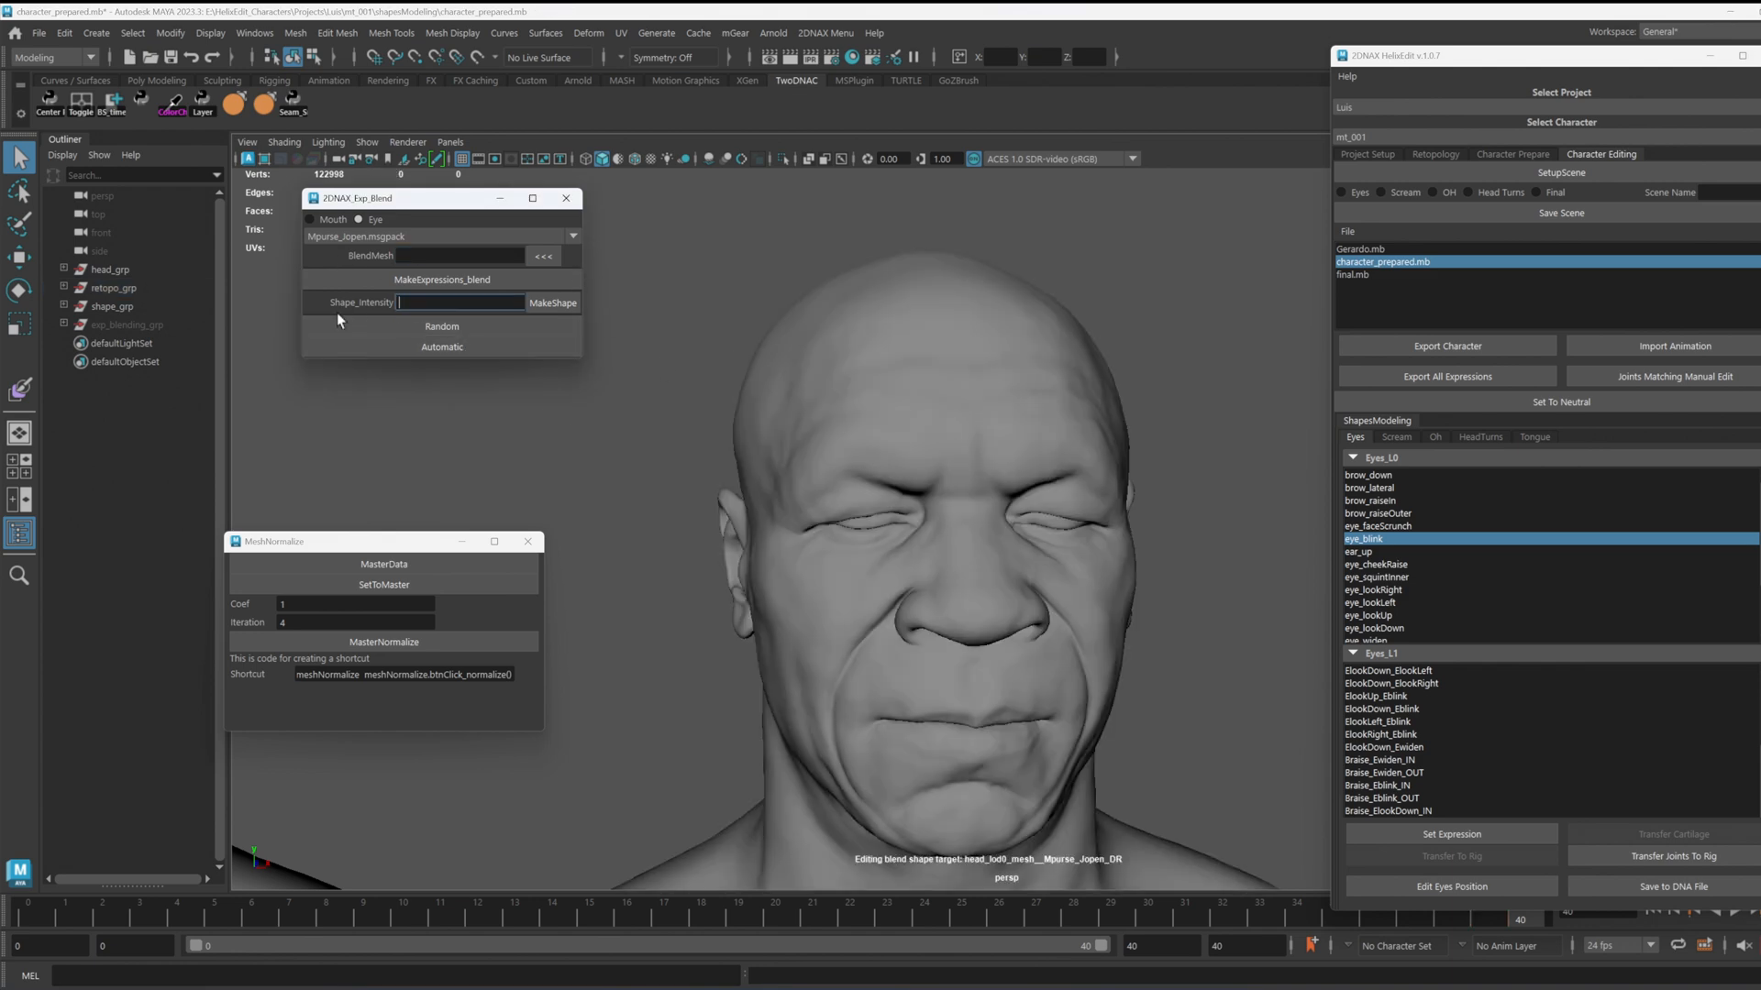
pyautogui.click(797, 420)
pyautogui.click(541, 256)
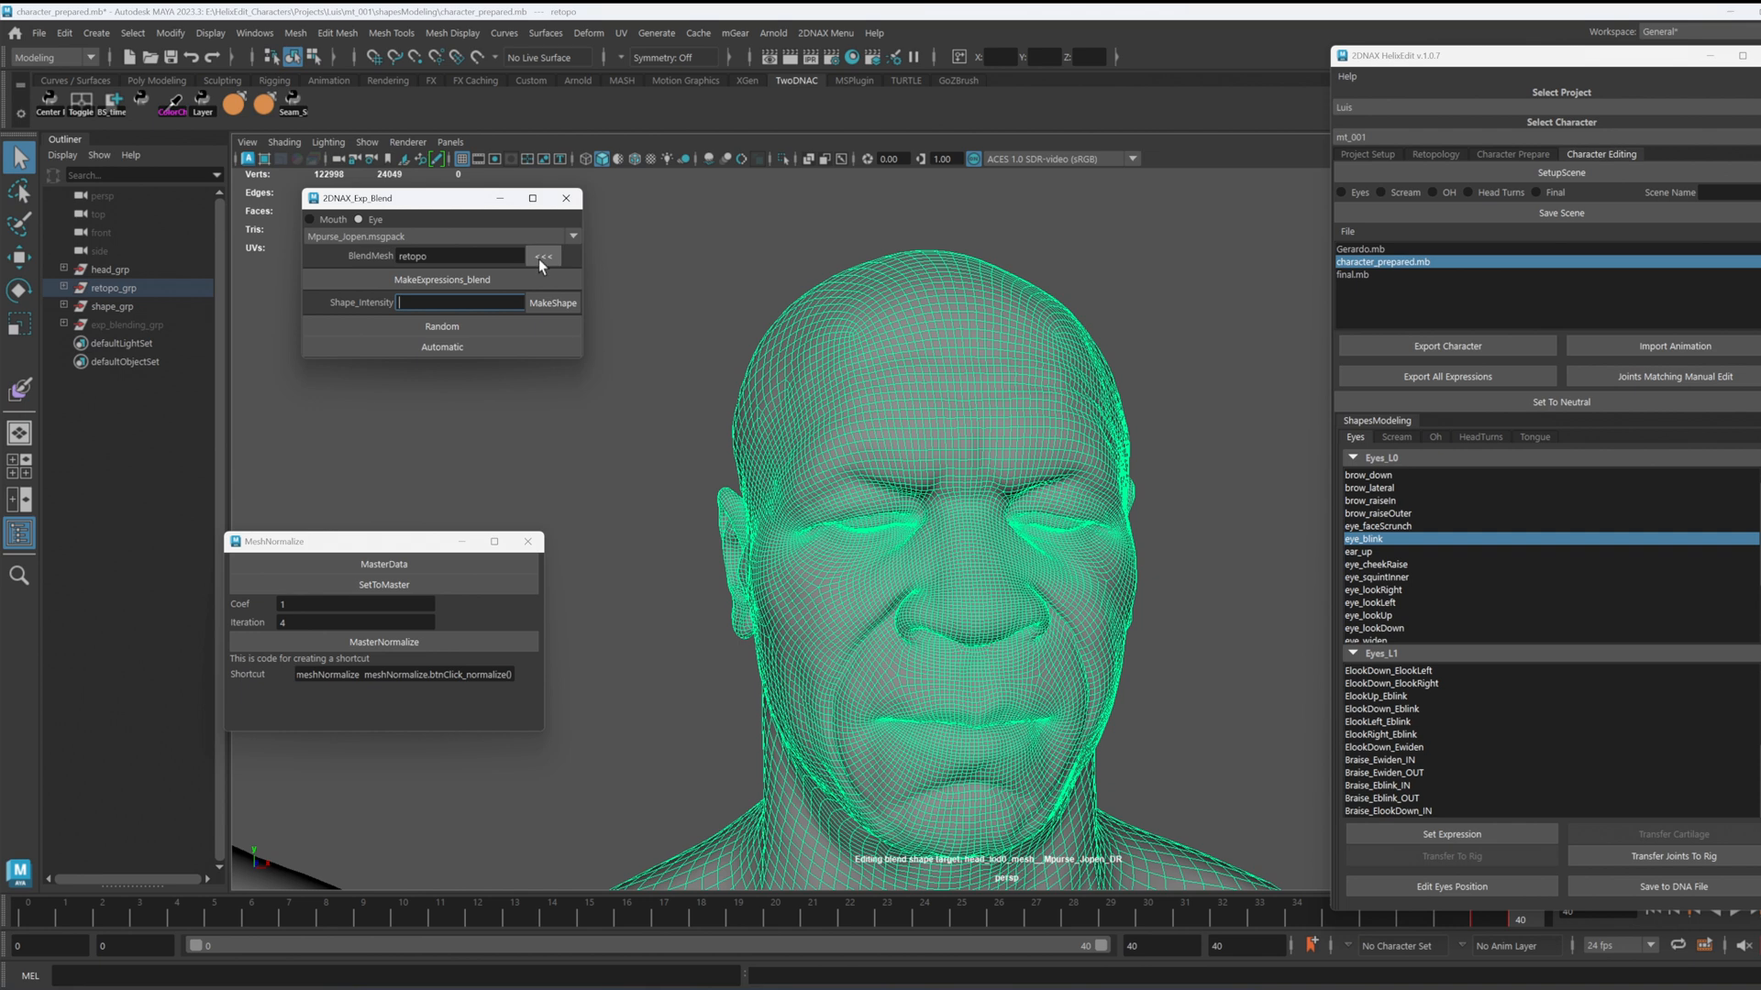
# Step: Choose eye_blink.msgpack as the sample expression and generate the expression blend for the retopo head
pyautogui.click(422, 235)
pyautogui.scroll(-3, 427, 330)
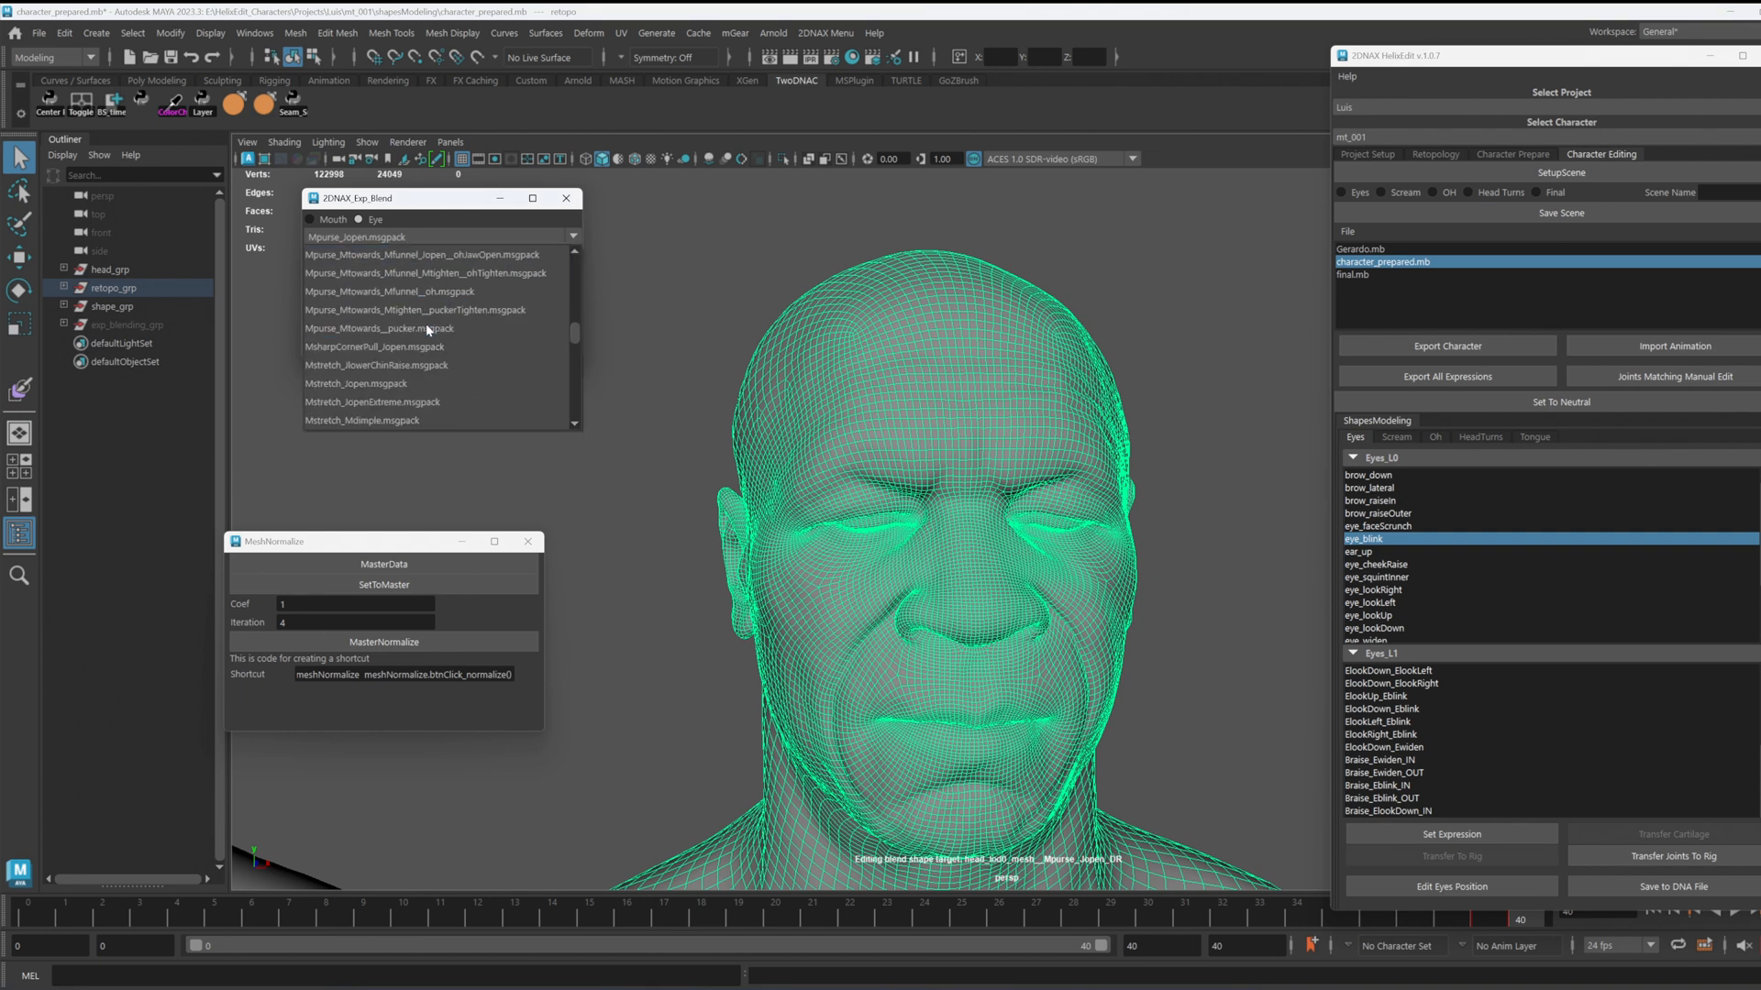
pyautogui.scroll(-5, 429, 325)
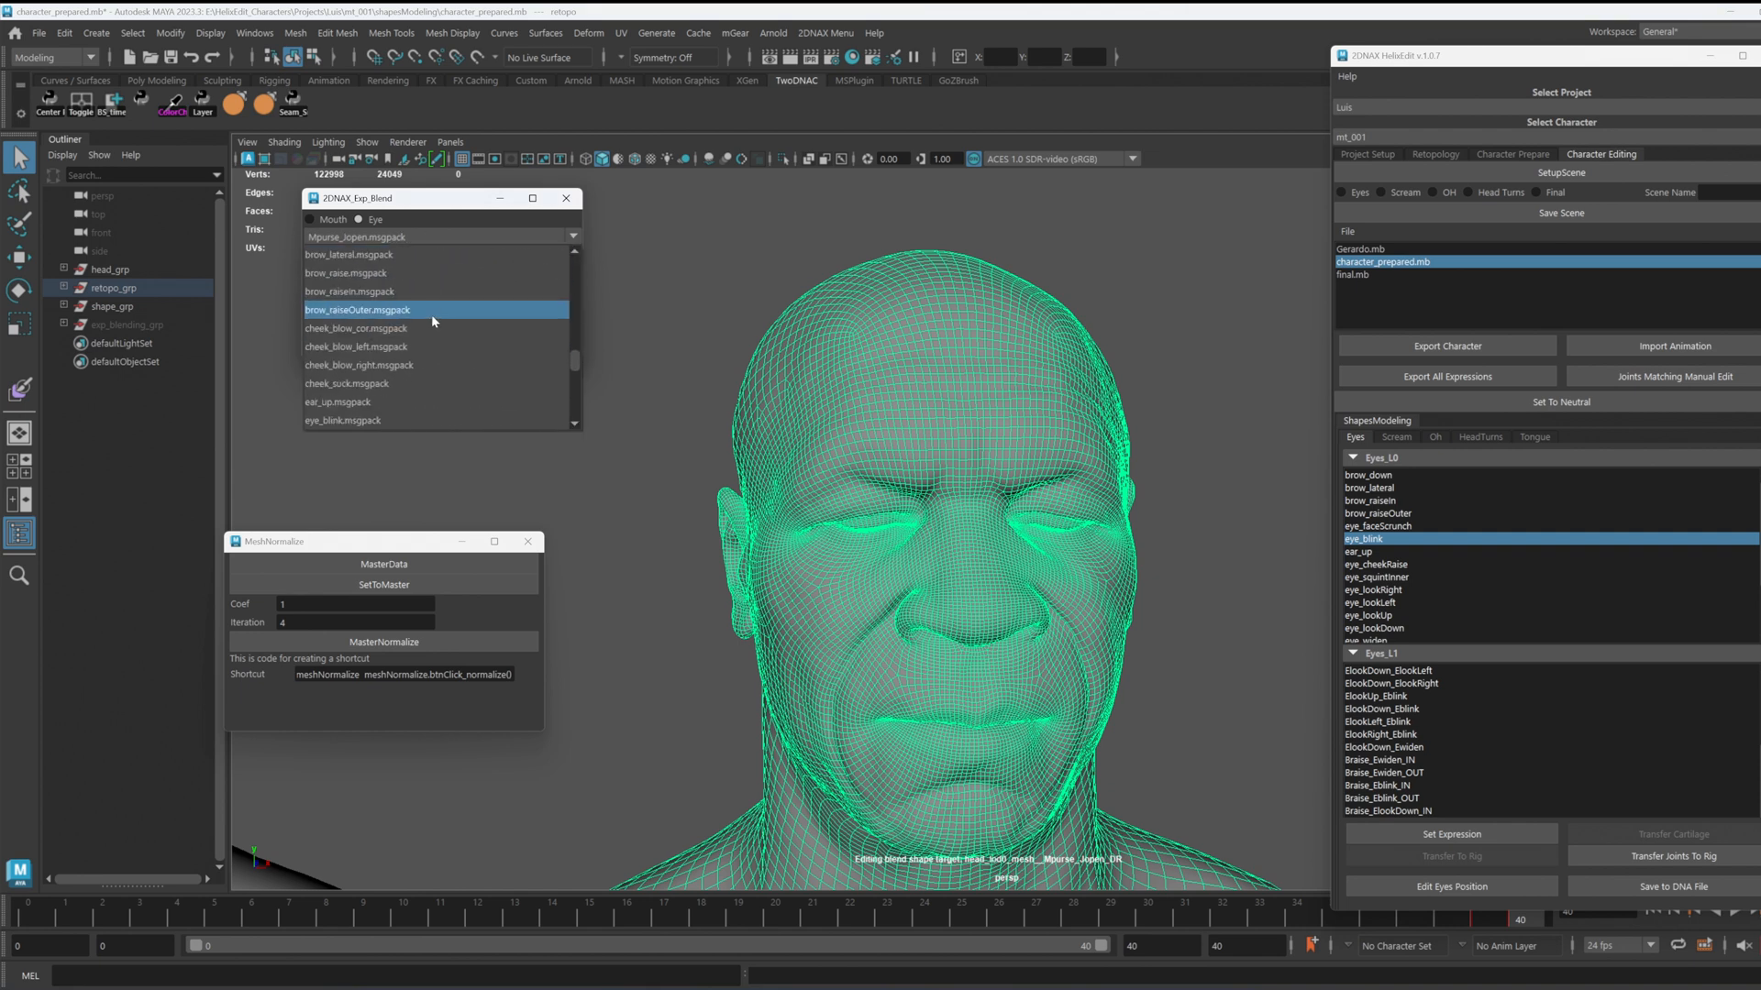
pyautogui.scroll(-2, 433, 338)
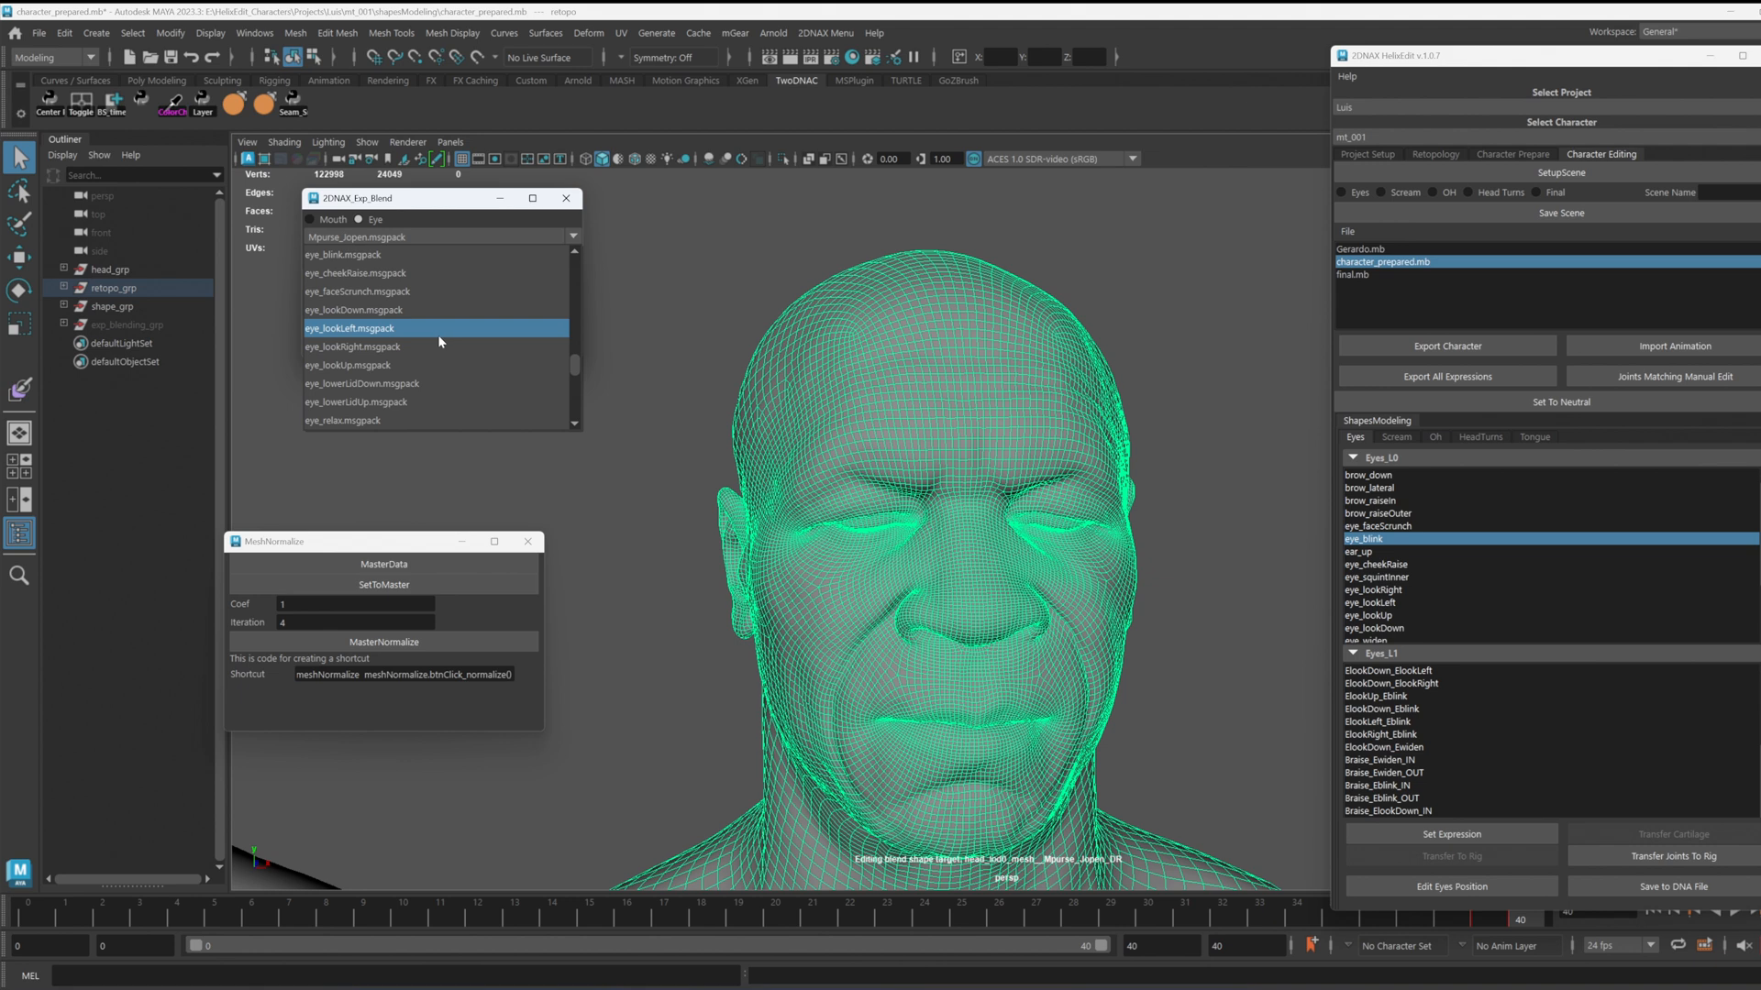
pyautogui.click(394, 310)
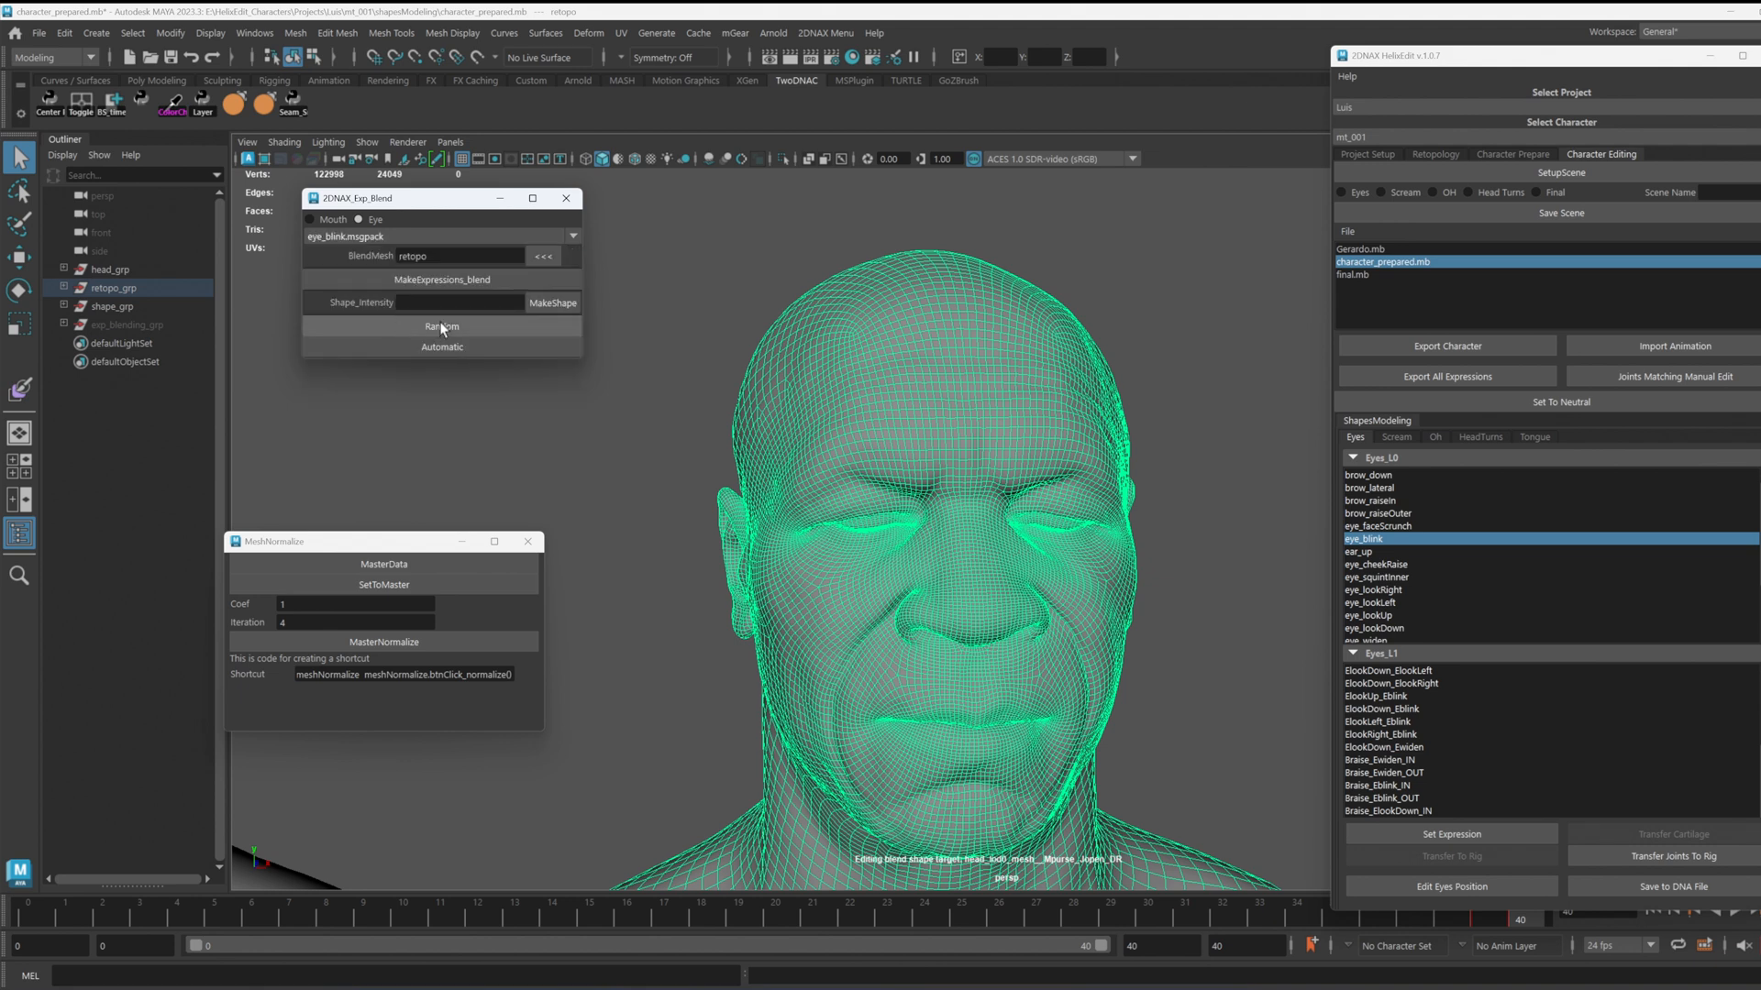
pyautogui.click(447, 284)
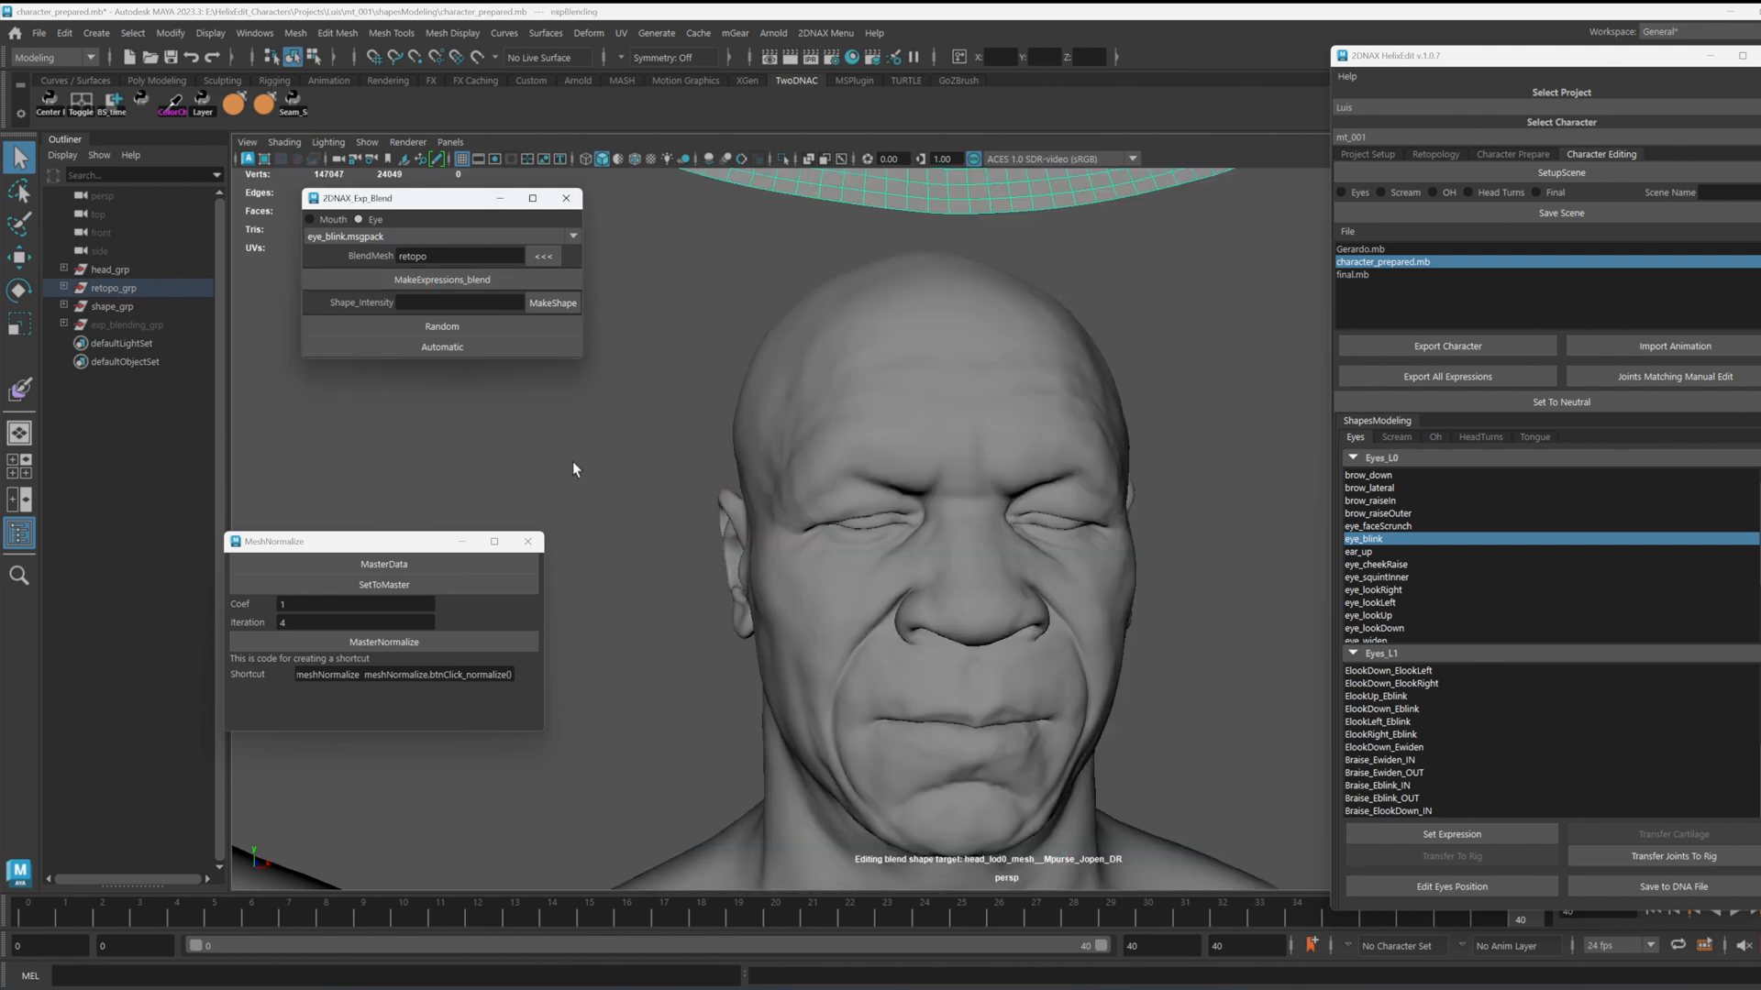
# Step: Examine the generated blend head and the shape of its closed eyelids up close
pyautogui.keyDown('alt'); pyautogui.moveTo(1073, 615); pyautogui.dragTo(939, 377, button='right'); pyautogui.keyUp('alt')
pyautogui.keyDown('alt'); pyautogui.moveTo(1082, 334); pyautogui.dragTo(1069, 559, button='middle'); pyautogui.keyUp('alt')
pyautogui.keyDown('alt'); pyautogui.moveTo(1070, 558); pyautogui.dragTo(1121, 514, button='right'); pyautogui.keyUp('alt')
pyautogui.keyDown('alt'); pyautogui.moveTo(1073, 415); pyautogui.dragTo(1123, 593, button='middle'); pyautogui.keyUp('alt')
pyautogui.click(1176, 506)
pyautogui.keyDown('alt'); pyautogui.moveTo(954, 344); pyautogui.dragTo(1041, 421, button='right'); pyautogui.keyUp('alt')
pyautogui.keyDown('alt'); pyautogui.moveTo(1009, 247); pyautogui.dragTo(1038, 440, button='middle'); pyautogui.keyUp('alt')
pyautogui.moveTo(1039, 440)
pyautogui.keyDown('alt'); pyautogui.mouseDown(button='right')
pyautogui.moveTo(1236, 591)
pyautogui.moveTo(1247, 552)
pyautogui.mouseUp(button='right'); pyautogui.keyUp('alt')
pyautogui.keyDown('alt'); pyautogui.moveTo(1246, 552); pyautogui.dragTo(1086, 534, button='middle'); pyautogui.keyUp('alt')
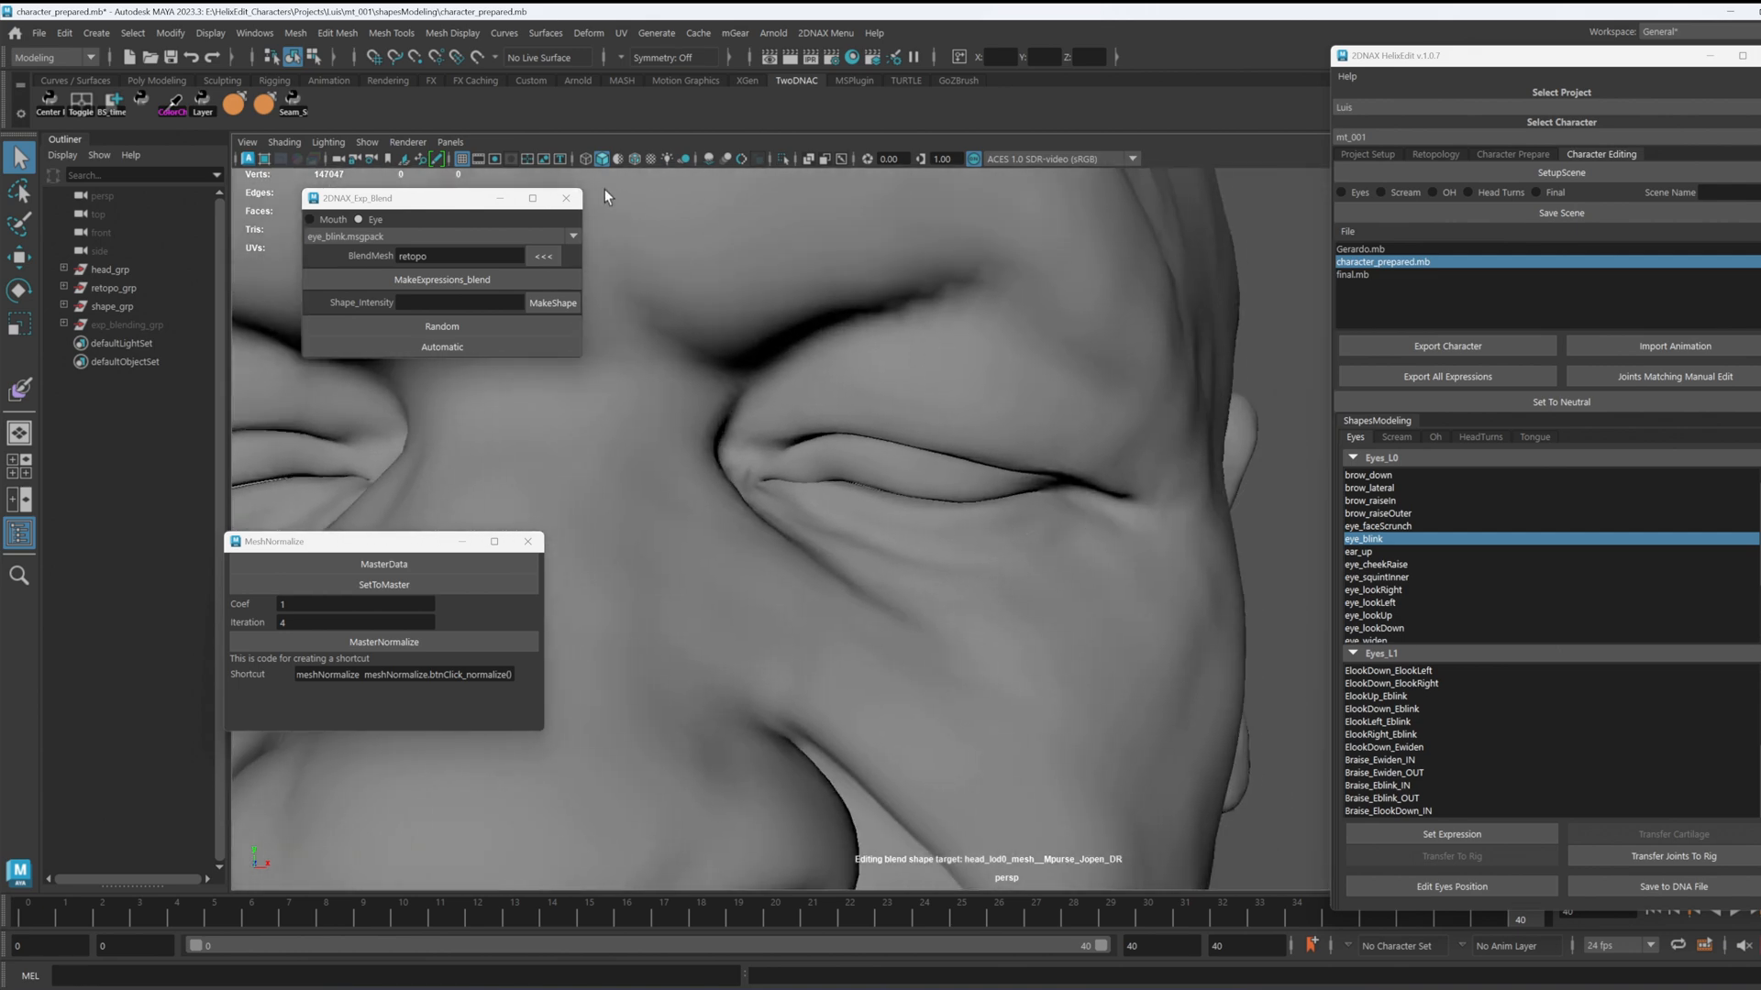
pyautogui.click(922, 439)
pyautogui.keyDown('alt'); pyautogui.moveTo(1001, 466); pyautogui.dragTo(1031, 474); pyautogui.keyUp('alt')
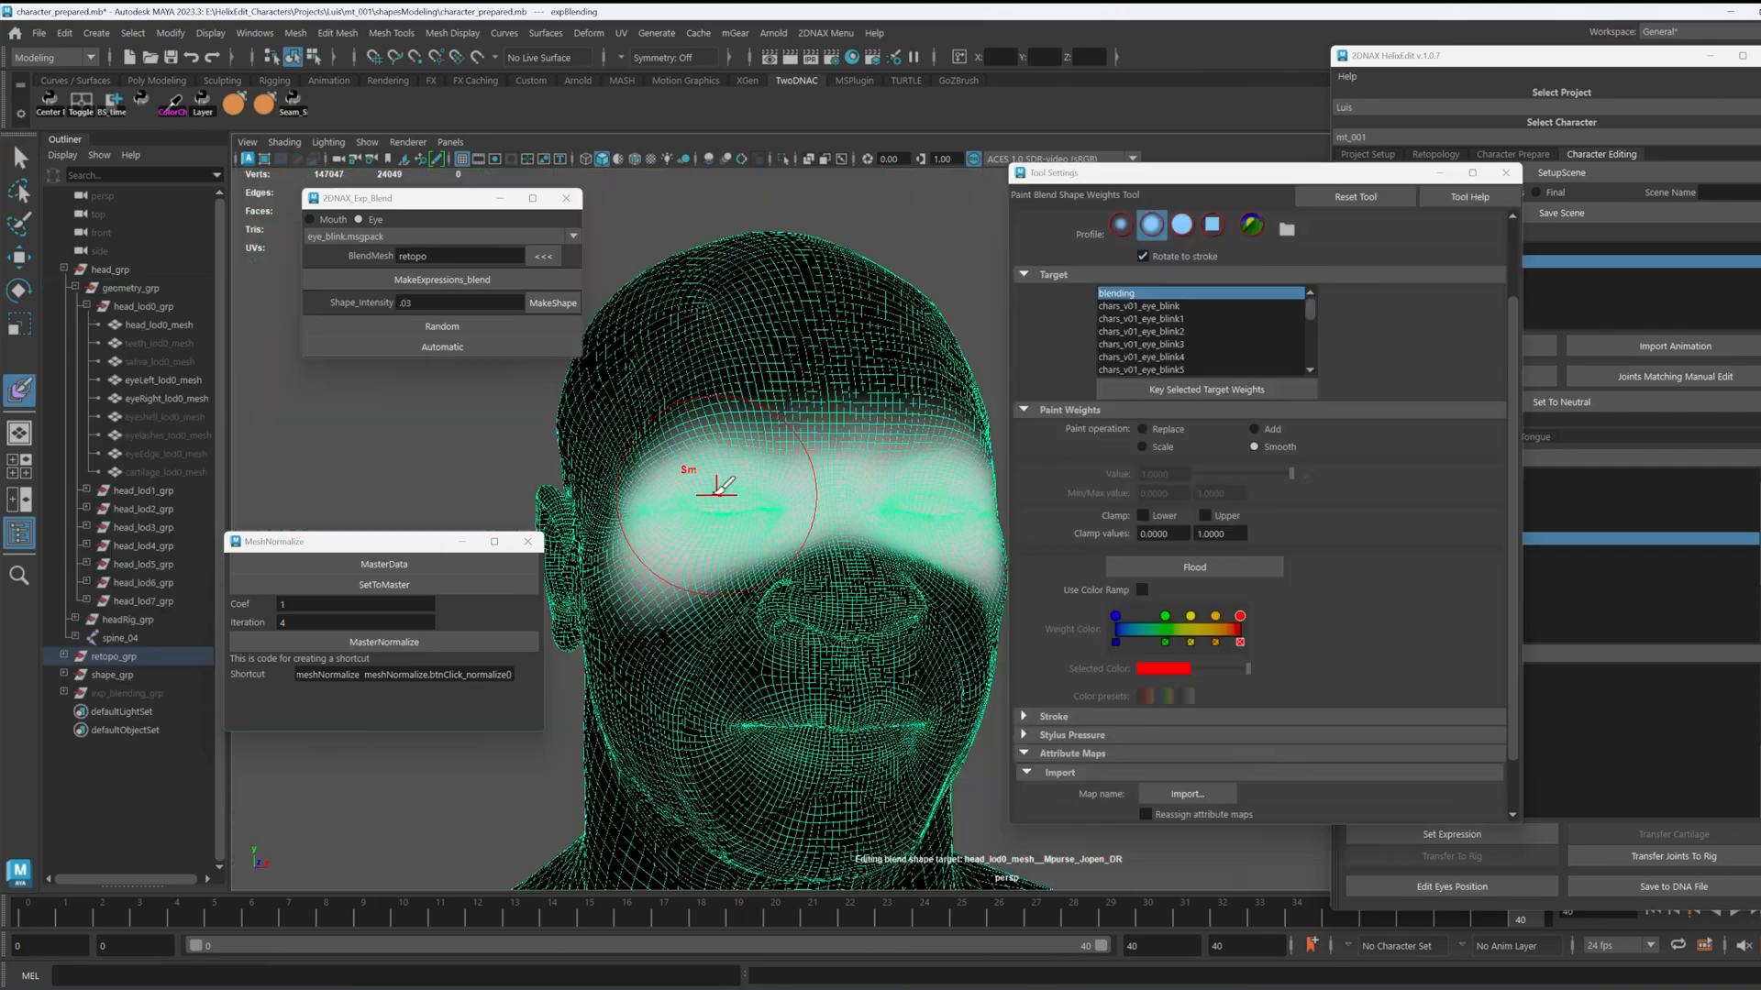
# Step: Set the weight painting of the blending target to Replace with value 0 and erase the weights beneath the head's right eye
pyautogui.scroll(3, 707, 471)
pyautogui.scroll(-2, 767, 550)
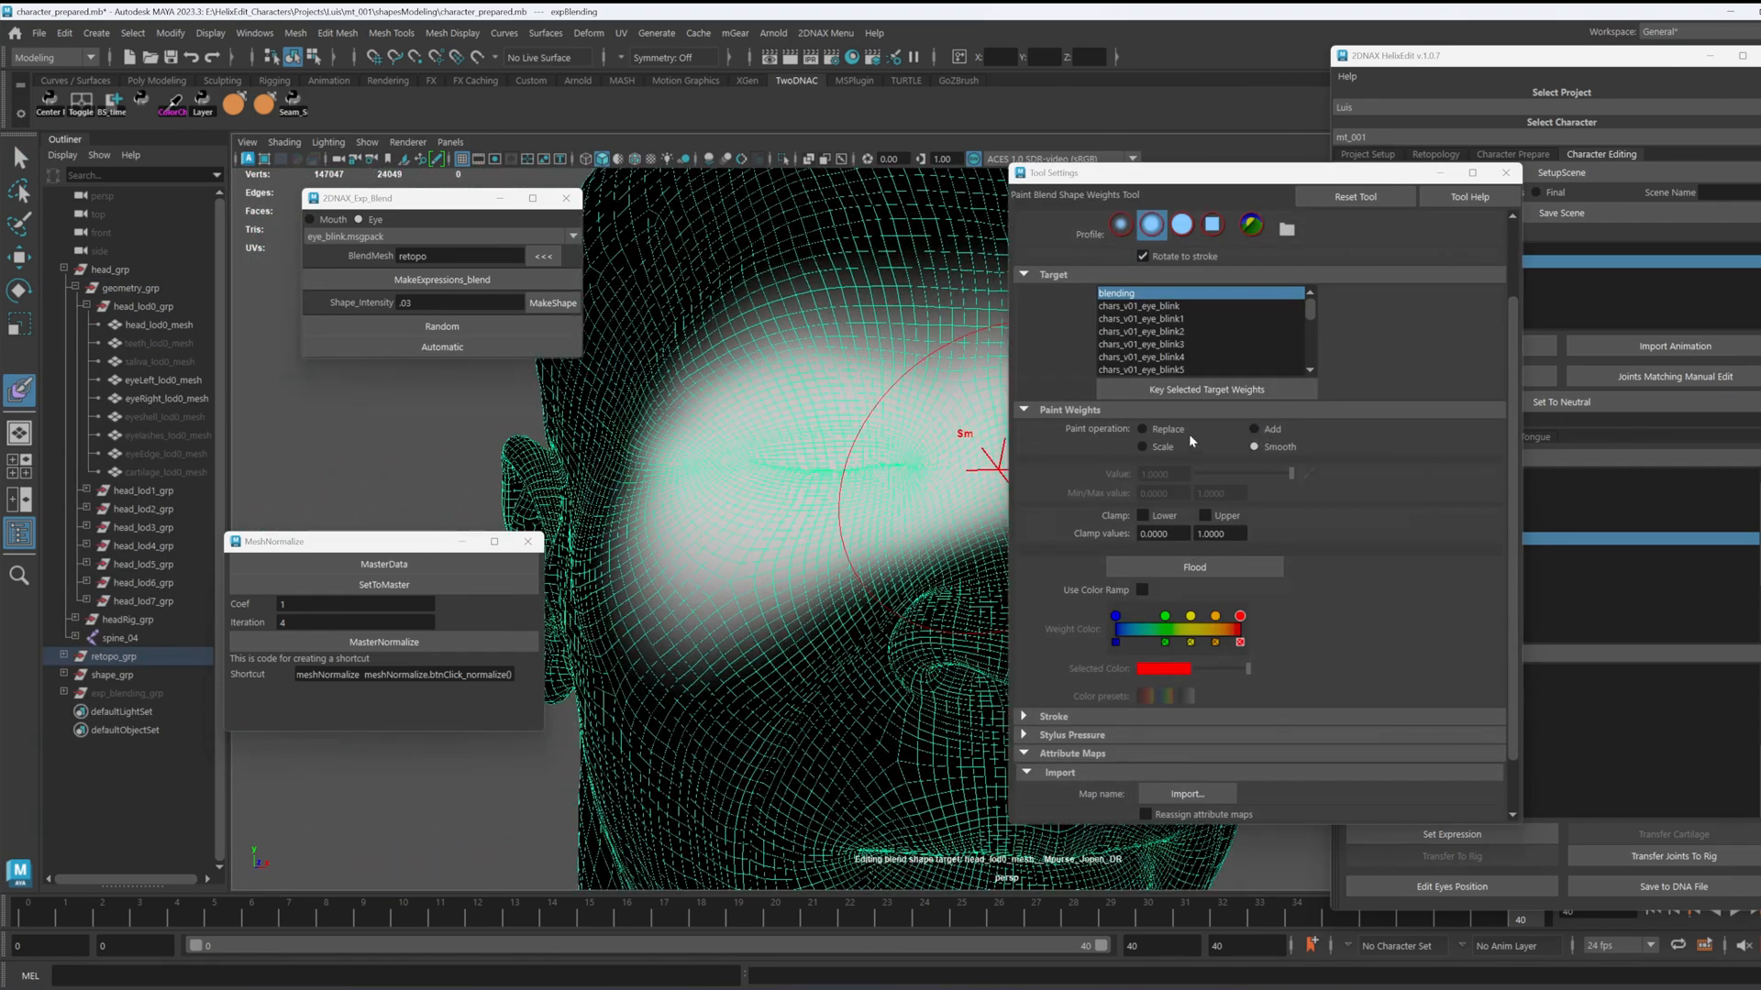
pyautogui.click(1183, 431)
pyautogui.moveTo(1286, 475); pyautogui.dragTo(1195, 475)
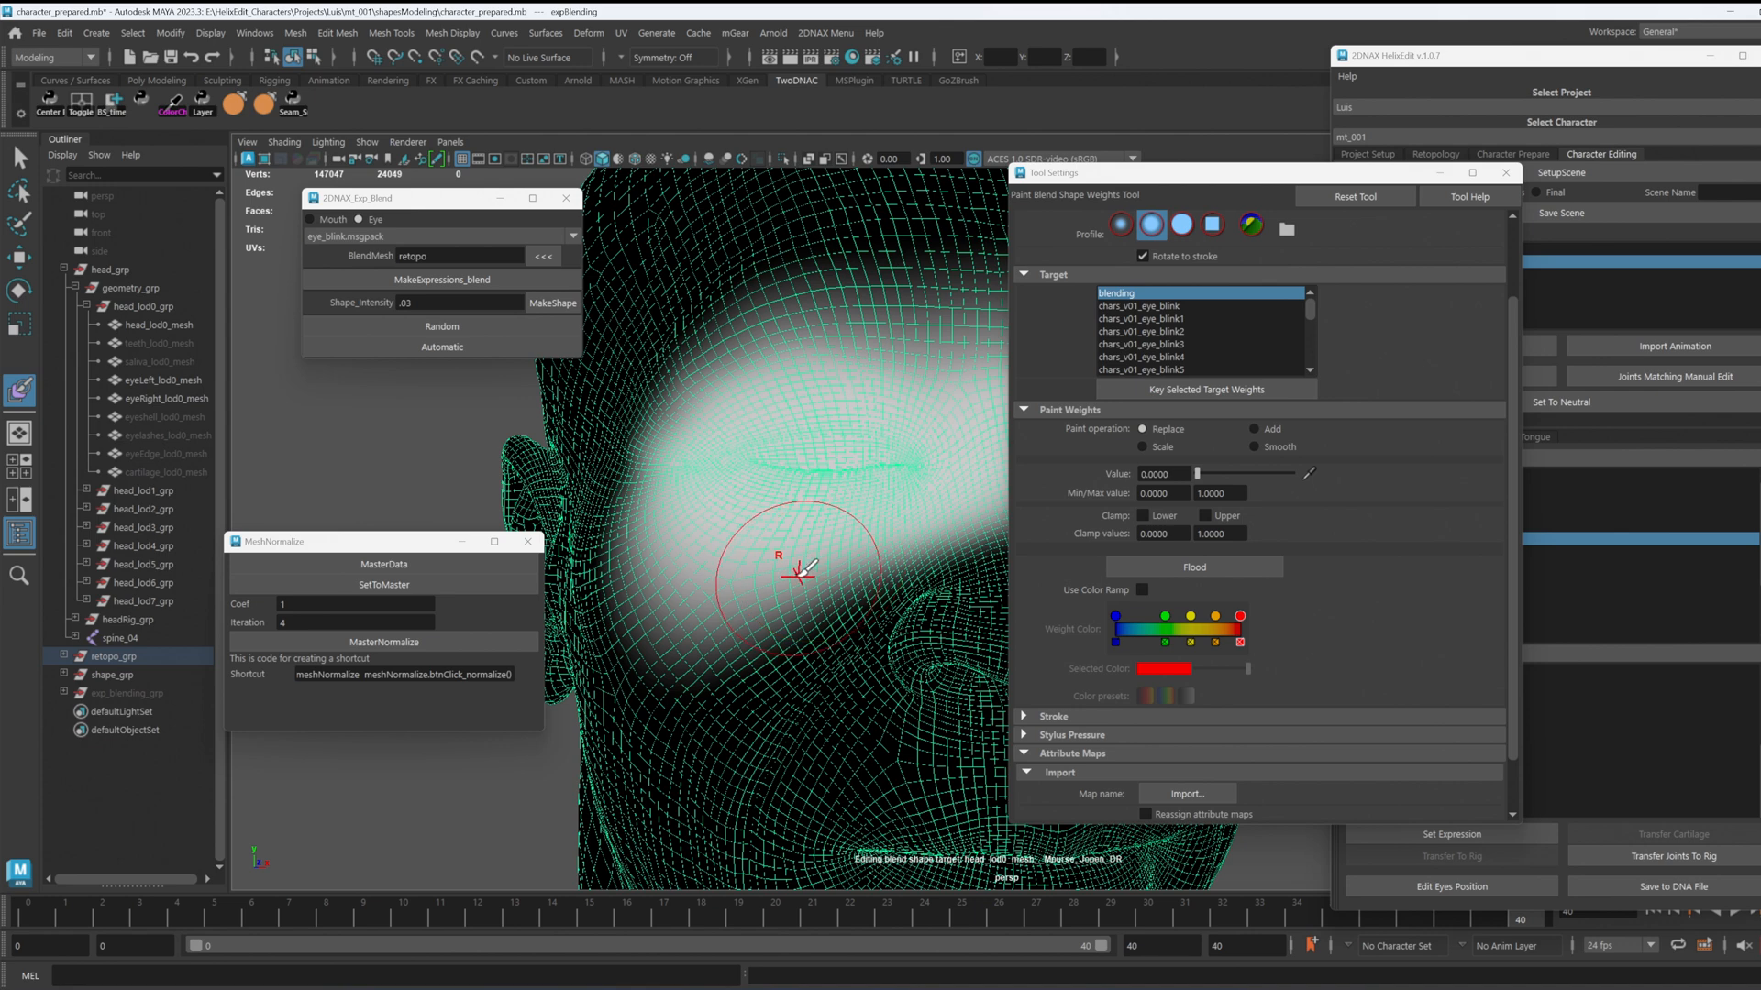
pyautogui.moveTo(800, 573)
pyautogui.mouseDown()
pyautogui.moveTo(807, 590)
pyautogui.moveTo(676, 617)
pyautogui.moveTo(928, 562)
pyautogui.moveTo(701, 555)
pyautogui.moveTo(673, 534)
pyautogui.moveTo(852, 566)
pyautogui.moveTo(919, 548)
pyautogui.mouseUp()
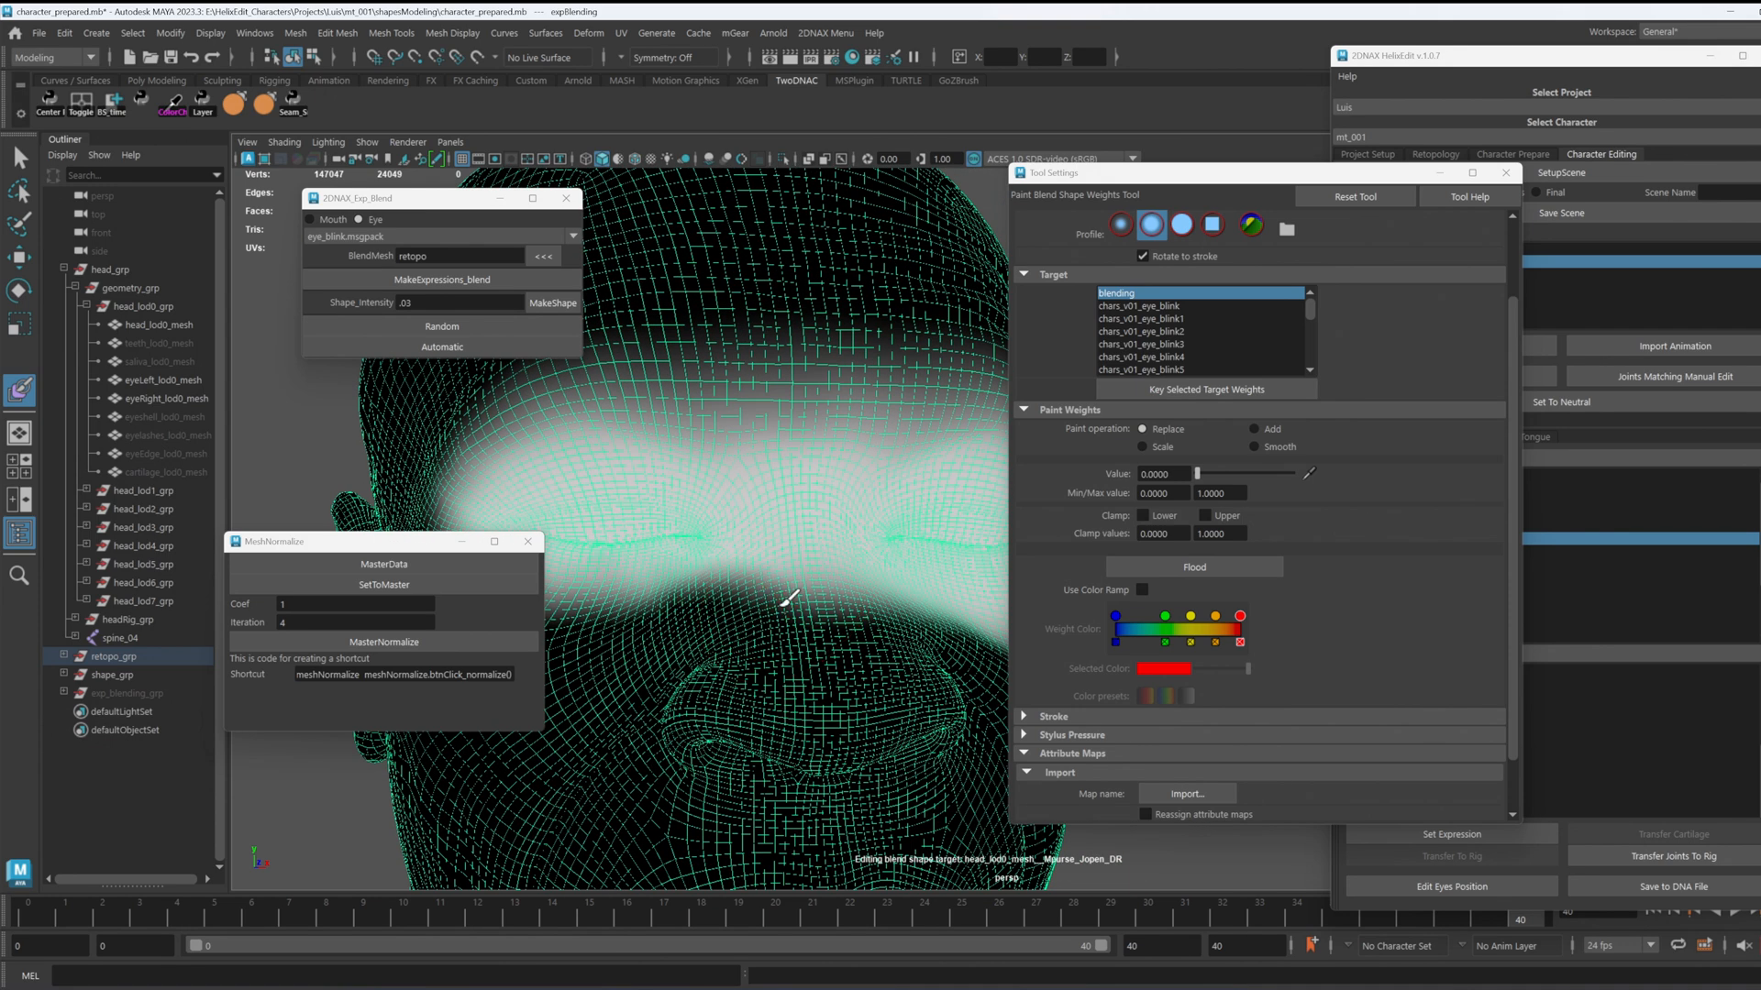
# Step: Erase the blending weights across the nose bridge and the forehead so that only the two eye areas stay weighted
pyautogui.moveTo(786, 597)
pyautogui.mouseDown()
pyautogui.moveTo(784, 513)
pyautogui.moveTo(805, 548)
pyautogui.mouseUp()
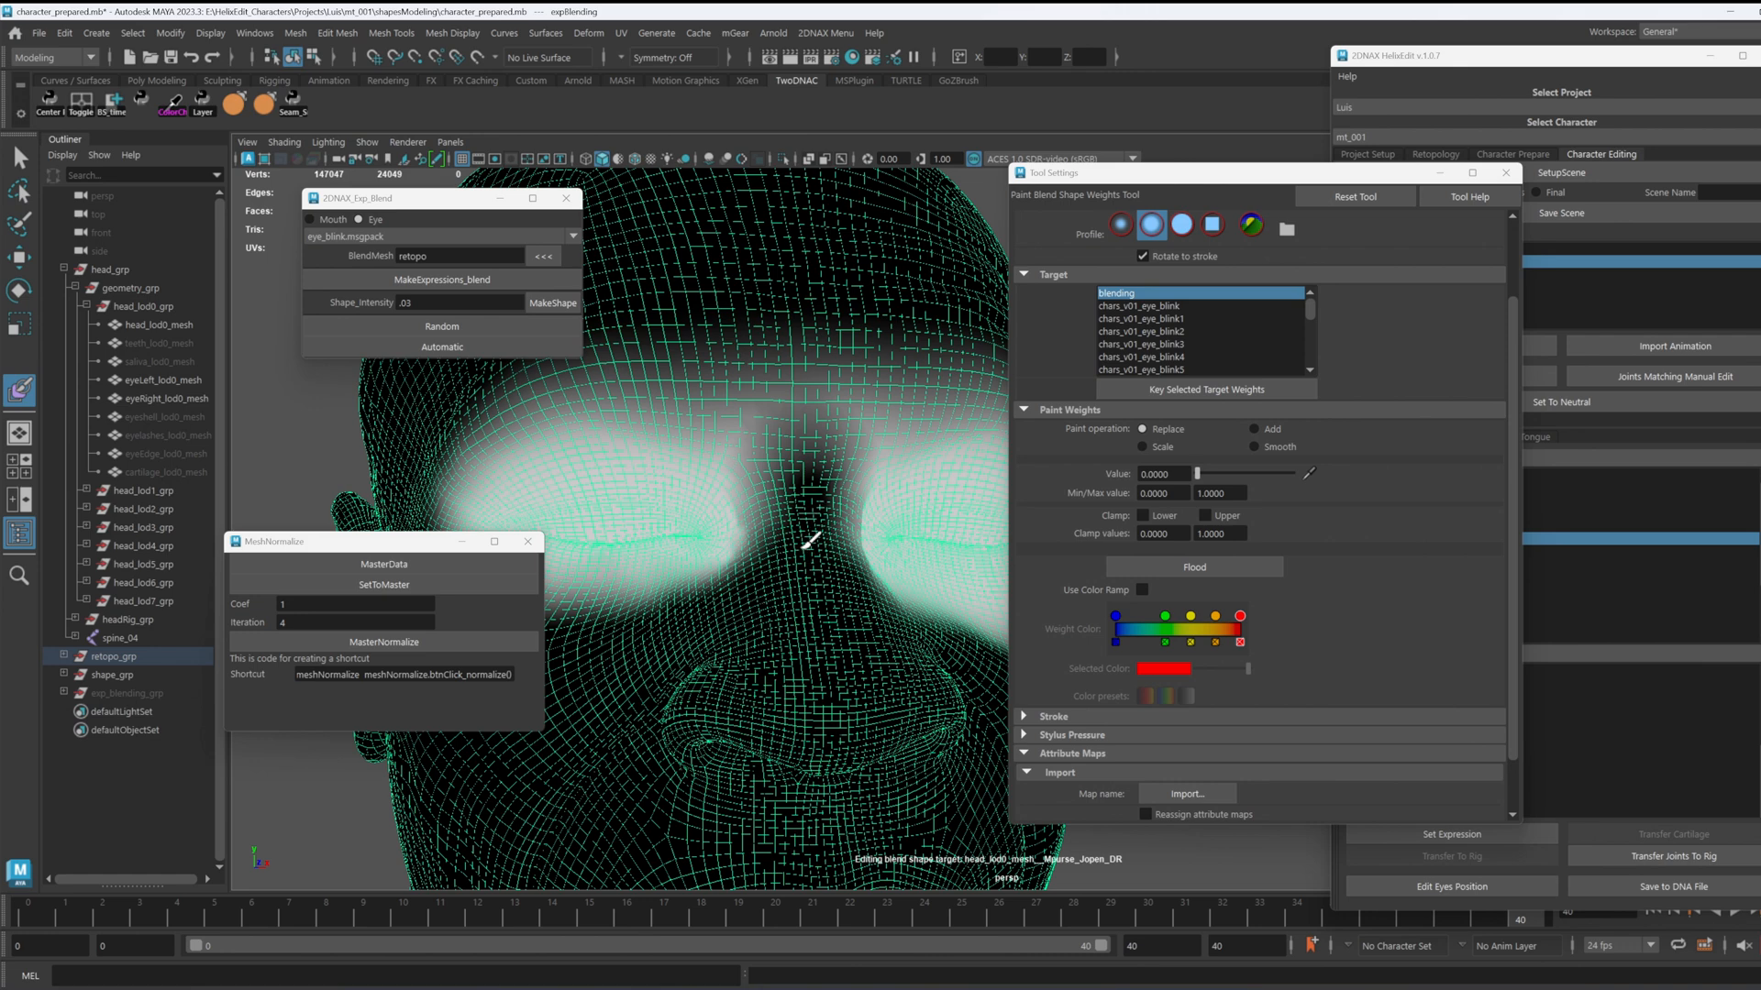
pyautogui.keyDown('alt'); pyautogui.moveTo(794, 468); pyautogui.dragTo(744, 480); pyautogui.keyUp('alt')
pyautogui.moveTo(779, 376)
pyautogui.mouseDown()
pyautogui.moveTo(510, 392)
pyautogui.moveTo(797, 365)
pyautogui.mouseUp()
pyautogui.moveTo(527, 415)
pyautogui.mouseDown()
pyautogui.moveTo(506, 404)
pyautogui.moveTo(688, 377)
pyautogui.moveTo(786, 396)
pyautogui.moveTo(679, 458)
pyautogui.moveTo(728, 492)
pyautogui.moveTo(729, 535)
pyautogui.moveTo(955, 578)
pyautogui.moveTo(893, 610)
pyautogui.moveTo(747, 617)
pyautogui.moveTo(692, 581)
pyautogui.moveTo(641, 487)
pyautogui.moveTo(458, 401)
pyautogui.moveTo(499, 405)
pyautogui.moveTo(377, 416)
pyautogui.moveTo(669, 459)
pyautogui.mouseUp()
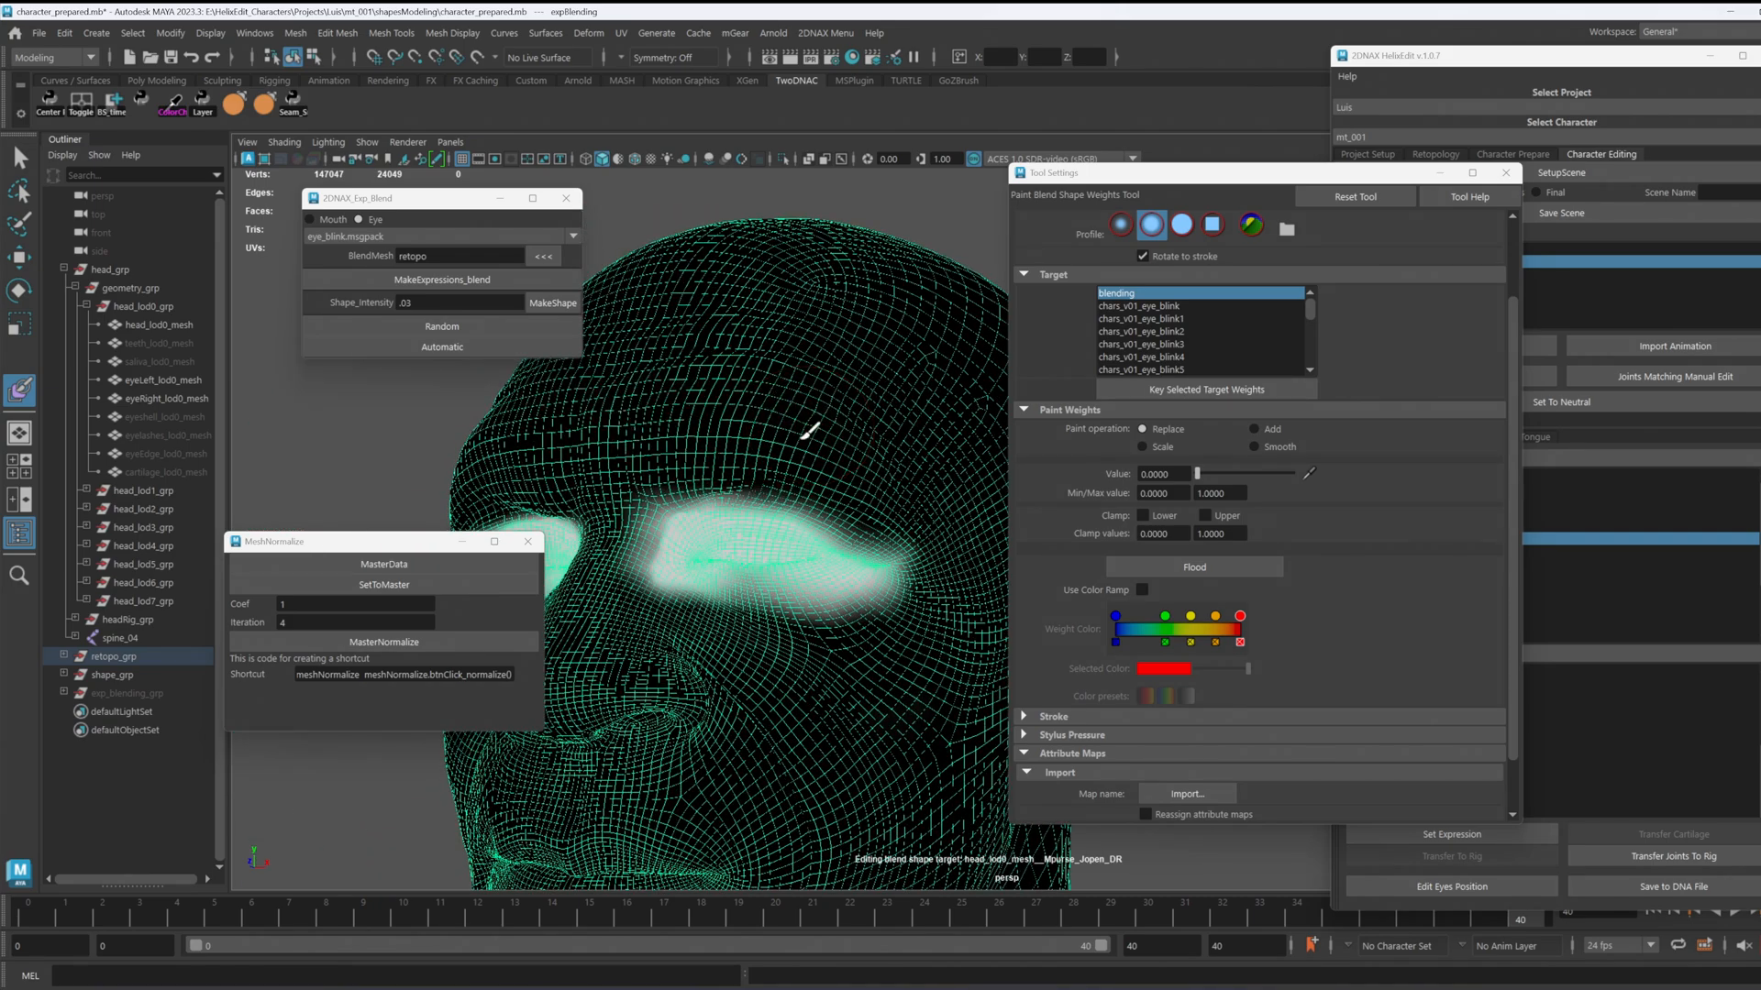
# Step: Trim the blending weights around the eyes, including the outer corner and upper lid of the head's left eye
pyautogui.keyDown('alt'); pyautogui.moveTo(601, 601); pyautogui.dragTo(646, 622); pyautogui.keyUp('alt')
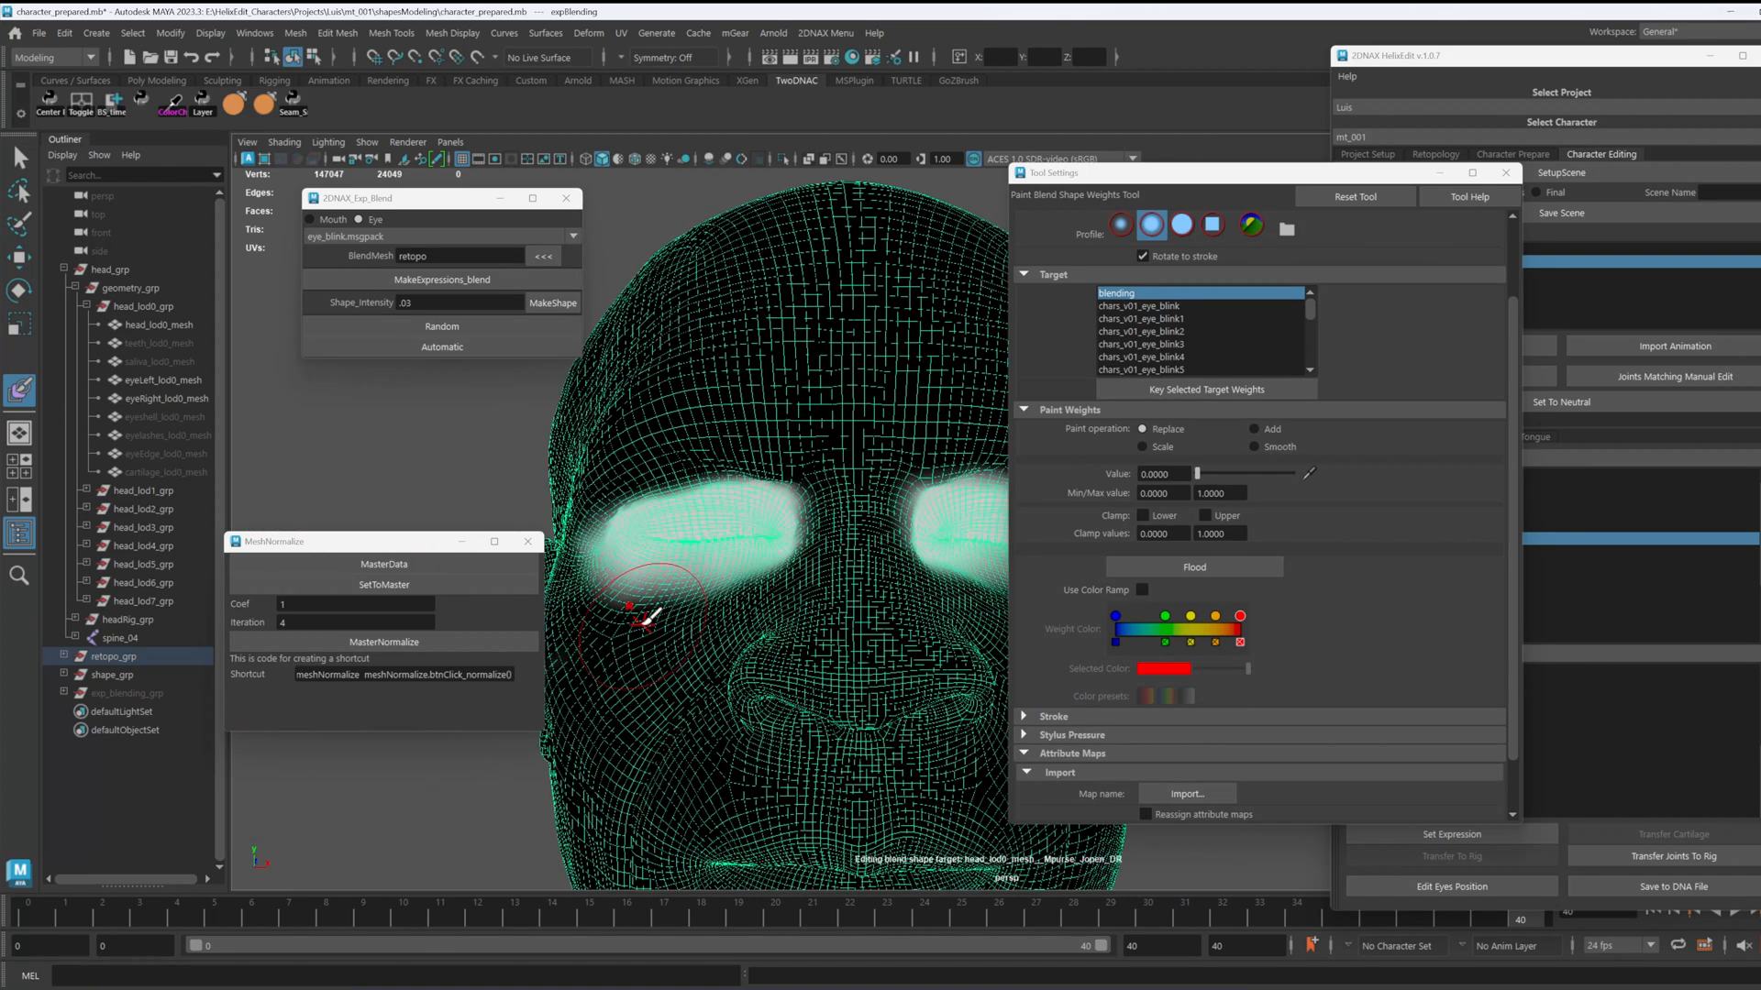
pyautogui.keyDown('alt'); pyautogui.moveTo(784, 625); pyautogui.dragTo(771, 607); pyautogui.keyUp('alt')
pyautogui.keyDown('alt'); pyautogui.moveTo(883, 617); pyautogui.dragTo(830, 620); pyautogui.keyUp('alt')
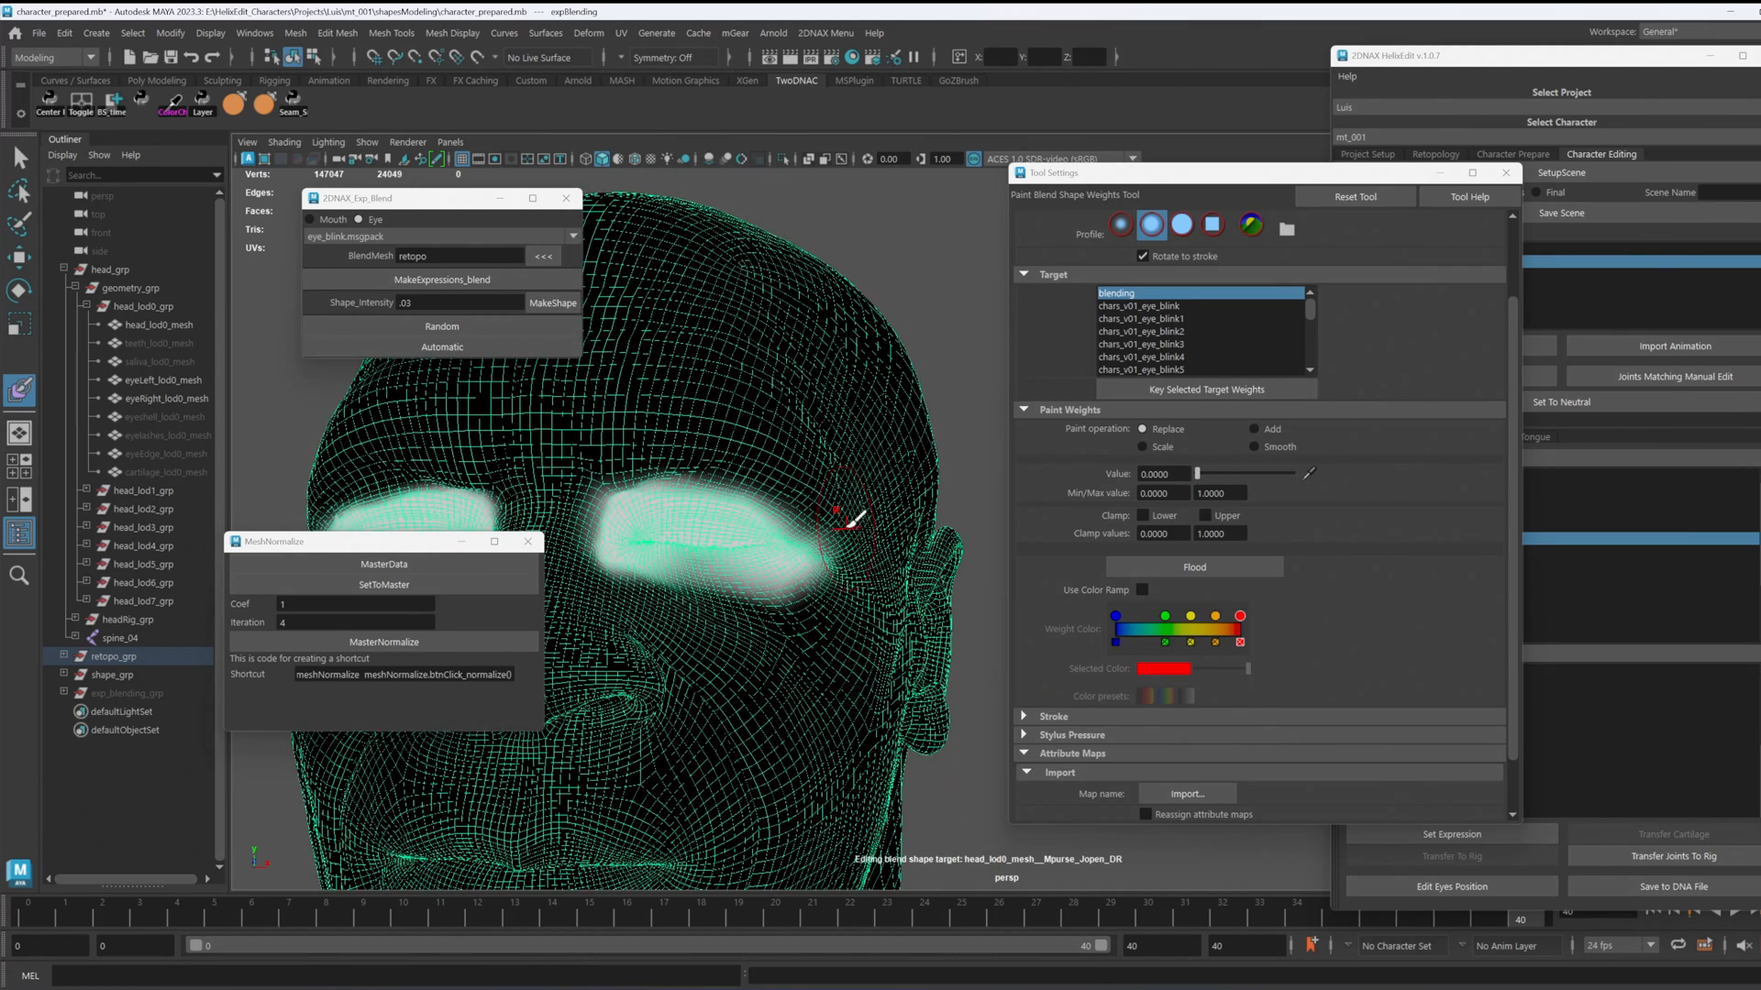
pyautogui.moveTo(848, 527)
pyautogui.mouseDown()
pyautogui.moveTo(819, 487)
pyautogui.moveTo(709, 455)
pyautogui.mouseUp()
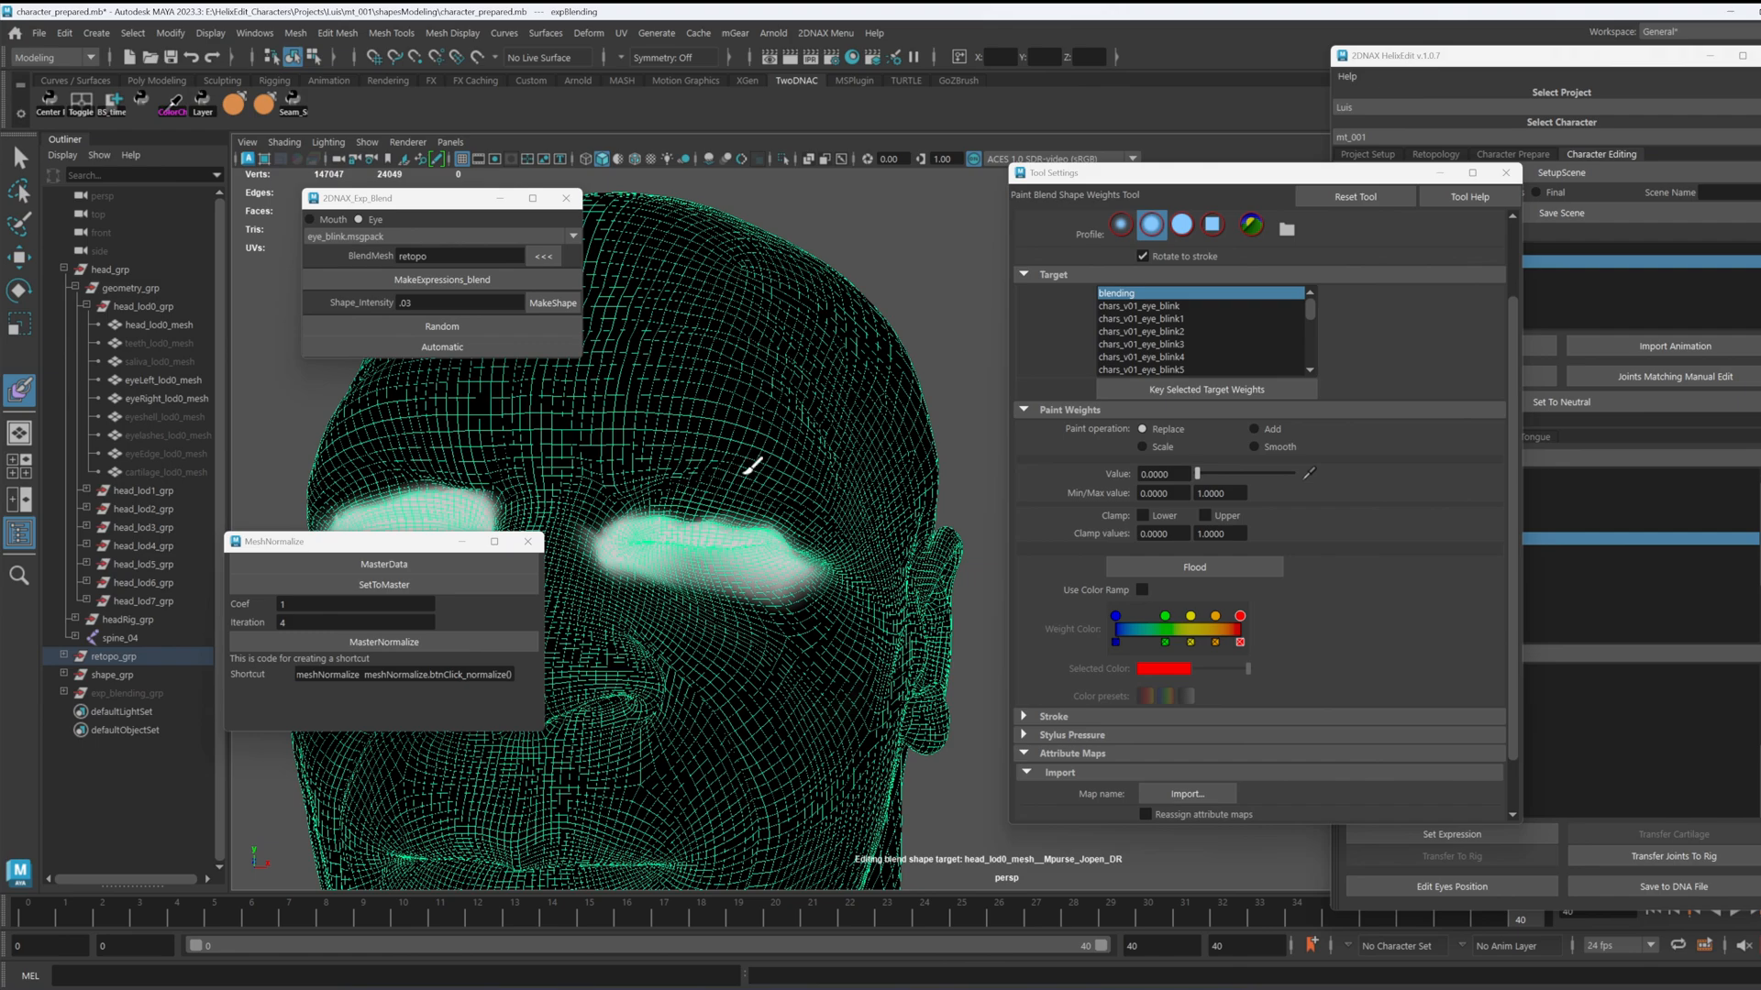
# Step: Switch the weight painting to Smooth and flood the blending target's weights several times to soften their edges around both eyes
pyautogui.moveTo(794, 484)
pyautogui.keyDown('alt'); pyautogui.mouseDown()
pyautogui.moveTo(775, 504)
pyautogui.moveTo(751, 487)
pyautogui.moveTo(617, 503)
pyautogui.moveTo(708, 417)
pyautogui.moveTo(538, 409)
pyautogui.moveTo(587, 486)
pyautogui.mouseUp(); pyautogui.keyUp('alt')
pyautogui.click(1254, 447)
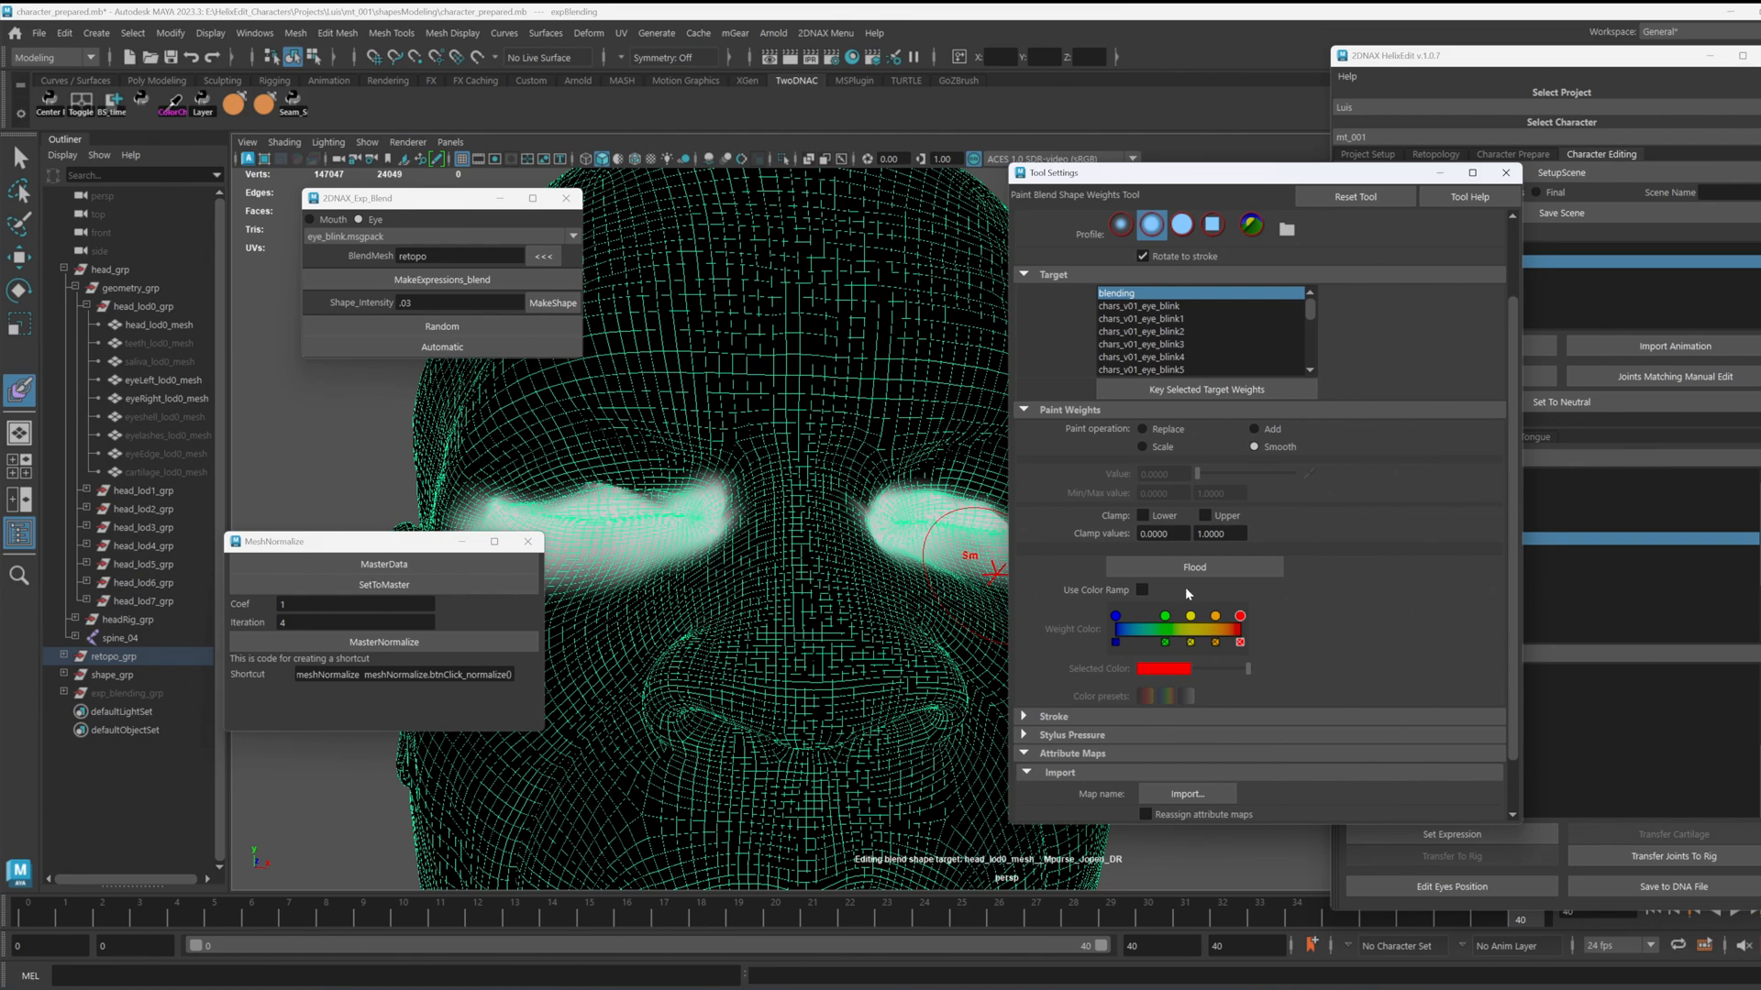
pyautogui.click(1186, 568)
pyautogui.click(1186, 568)
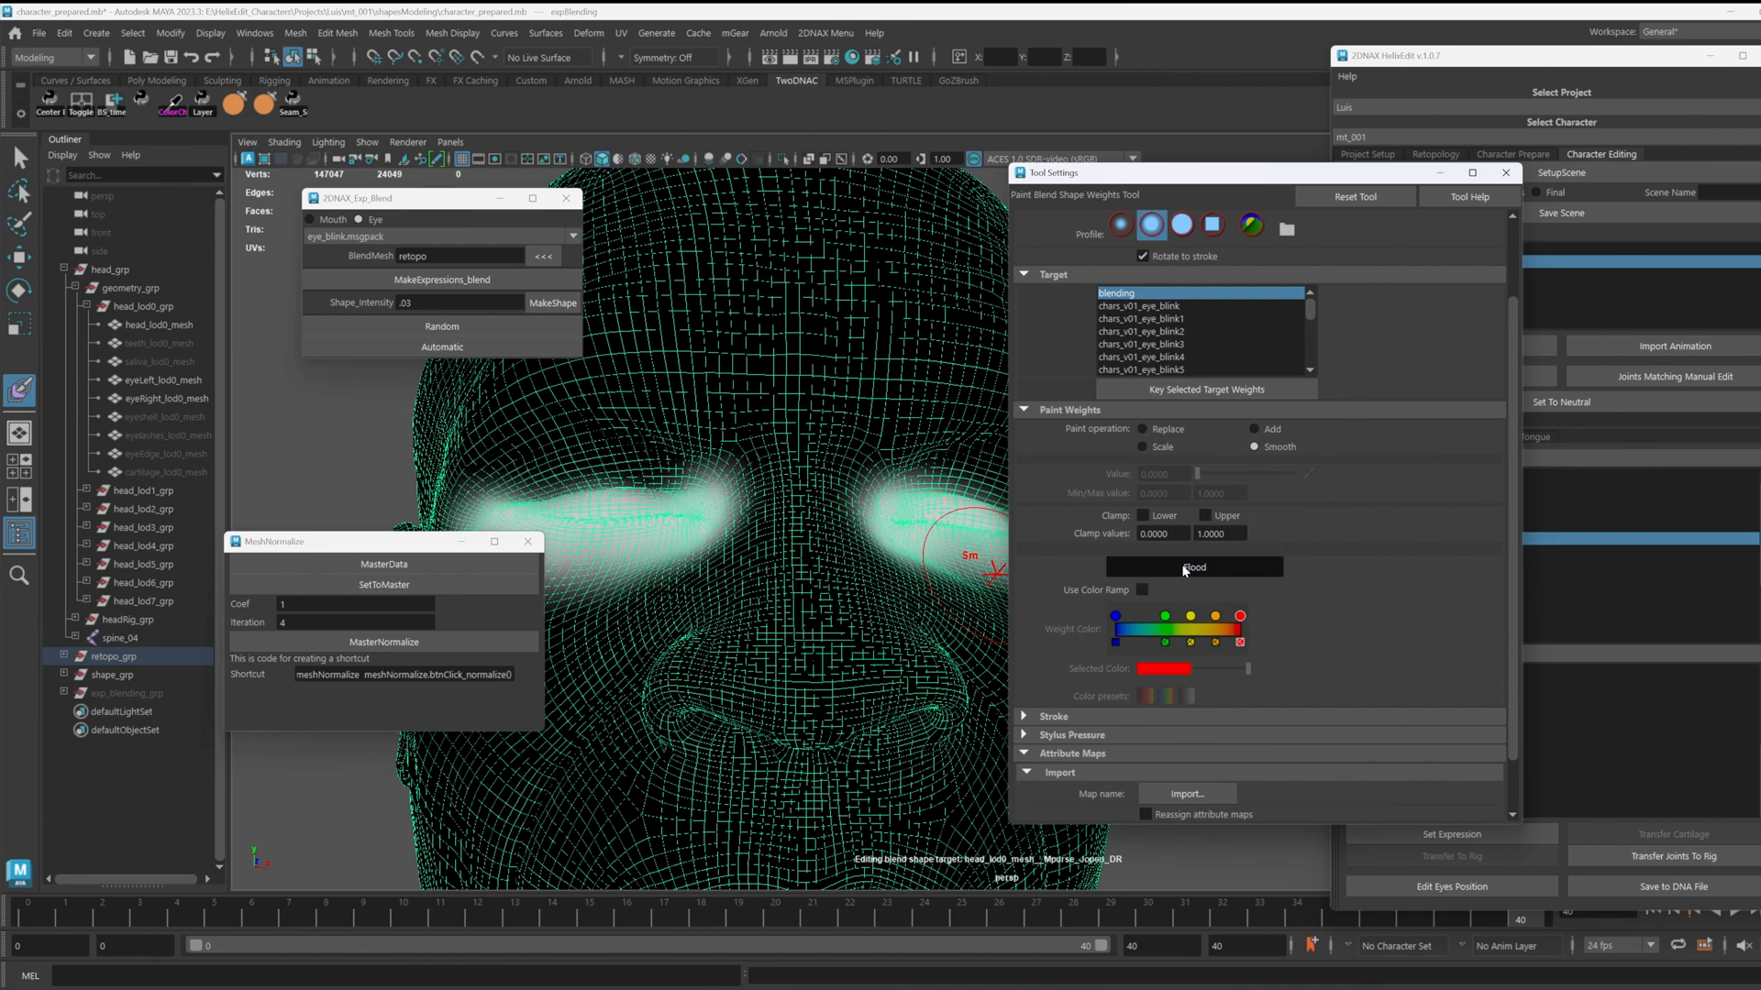
pyautogui.click(1185, 567)
pyautogui.click(1184, 567)
pyautogui.click(1184, 567)
pyautogui.click(1183, 570)
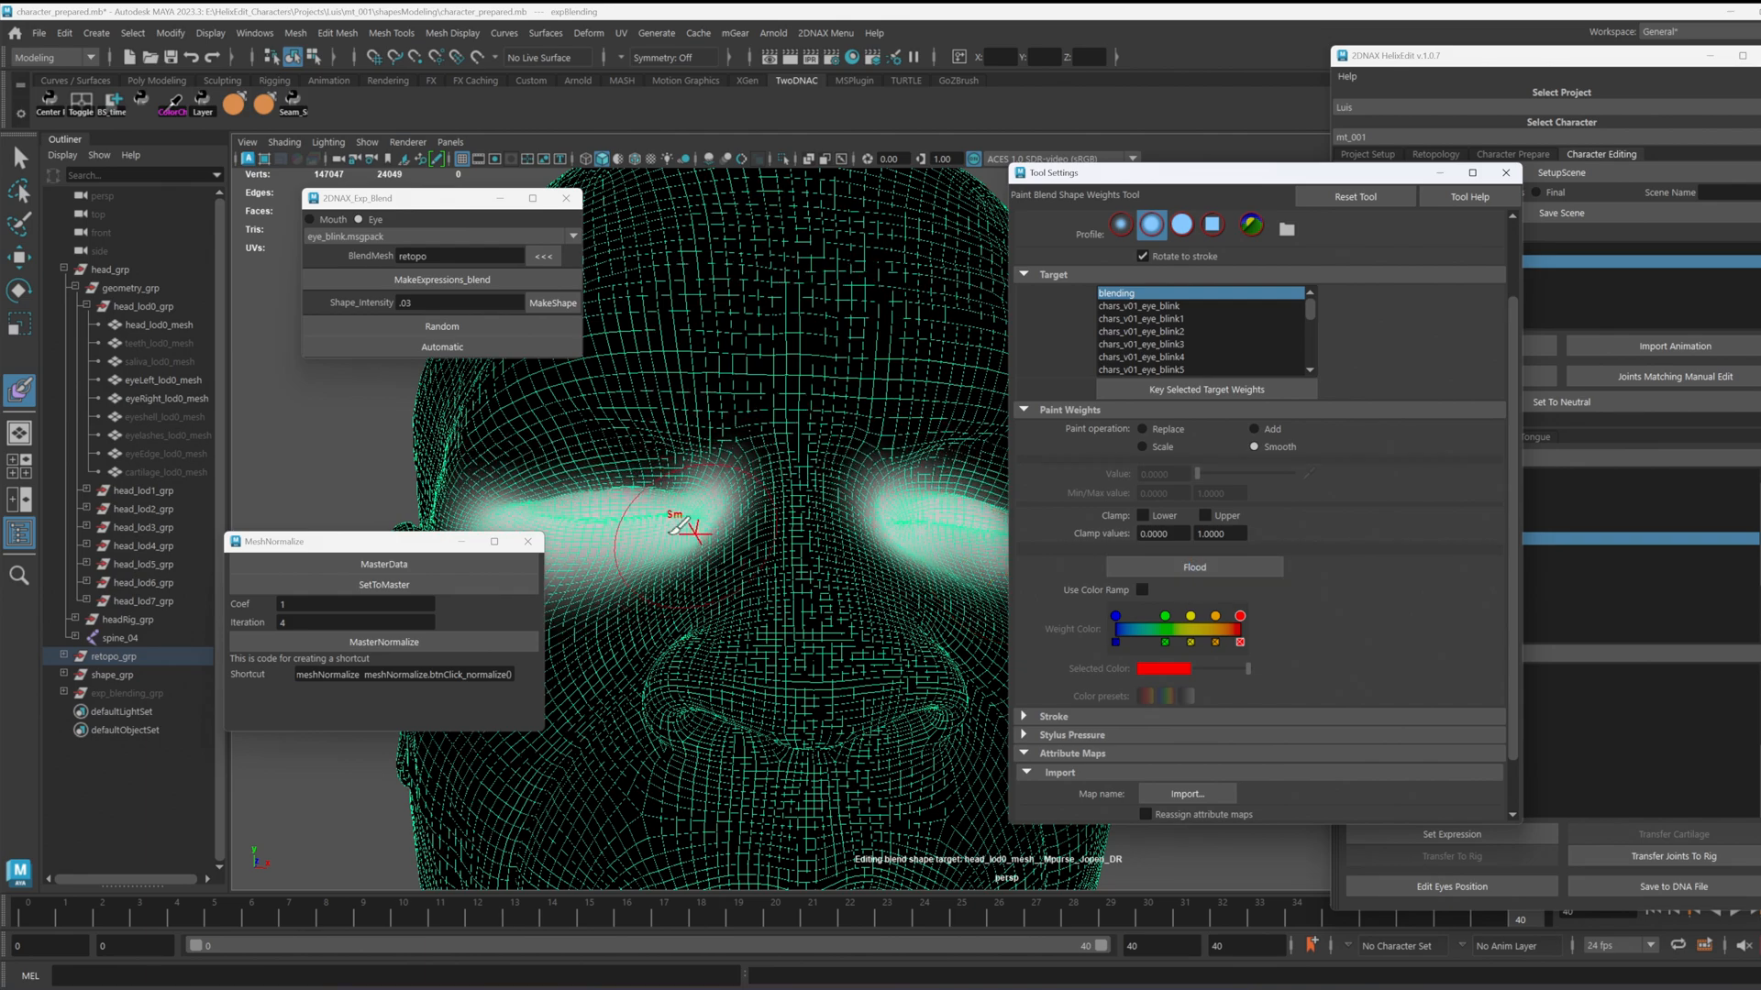
# Step: Create a blend shape on the retopo head, using the generated expBlending head above it as the target
pyautogui.keyDown('alt'); pyautogui.moveTo(680, 526); pyautogui.dragTo(587, 501); pyautogui.keyUp('alt')
pyautogui.keyDown('alt'); pyautogui.moveTo(587, 501); pyautogui.dragTo(779, 581, button='right'); pyautogui.keyUp('alt')
pyautogui.keyDown('alt'); pyautogui.moveTo(733, 563); pyautogui.dragTo(810, 562, button='middle'); pyautogui.keyUp('alt')
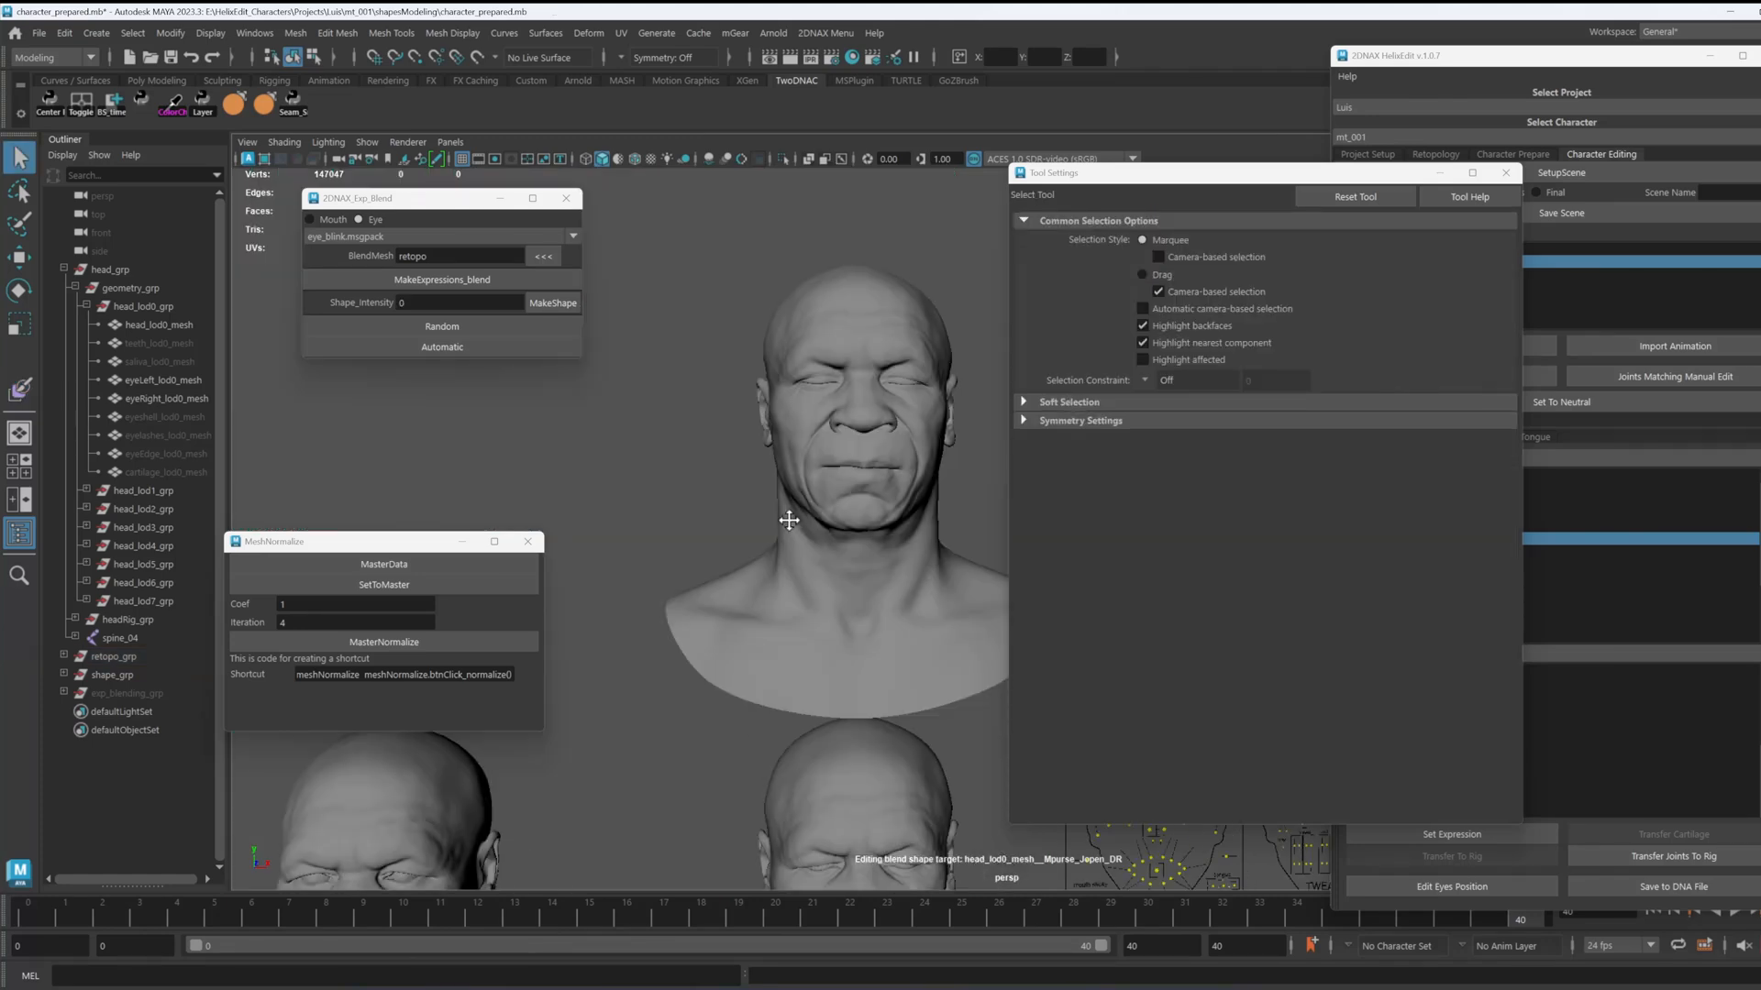
pyautogui.keyDown('alt'); pyautogui.moveTo(786, 519); pyautogui.dragTo(839, 473, button='middle'); pyautogui.keyUp('alt')
pyautogui.keyDown('alt'); pyautogui.moveTo(840, 473); pyautogui.dragTo(790, 503, button='right'); pyautogui.keyUp('alt')
pyautogui.click(849, 456)
pyautogui.keyDown('shift'); pyautogui.click(883, 688); pyautogui.keyUp('shift')
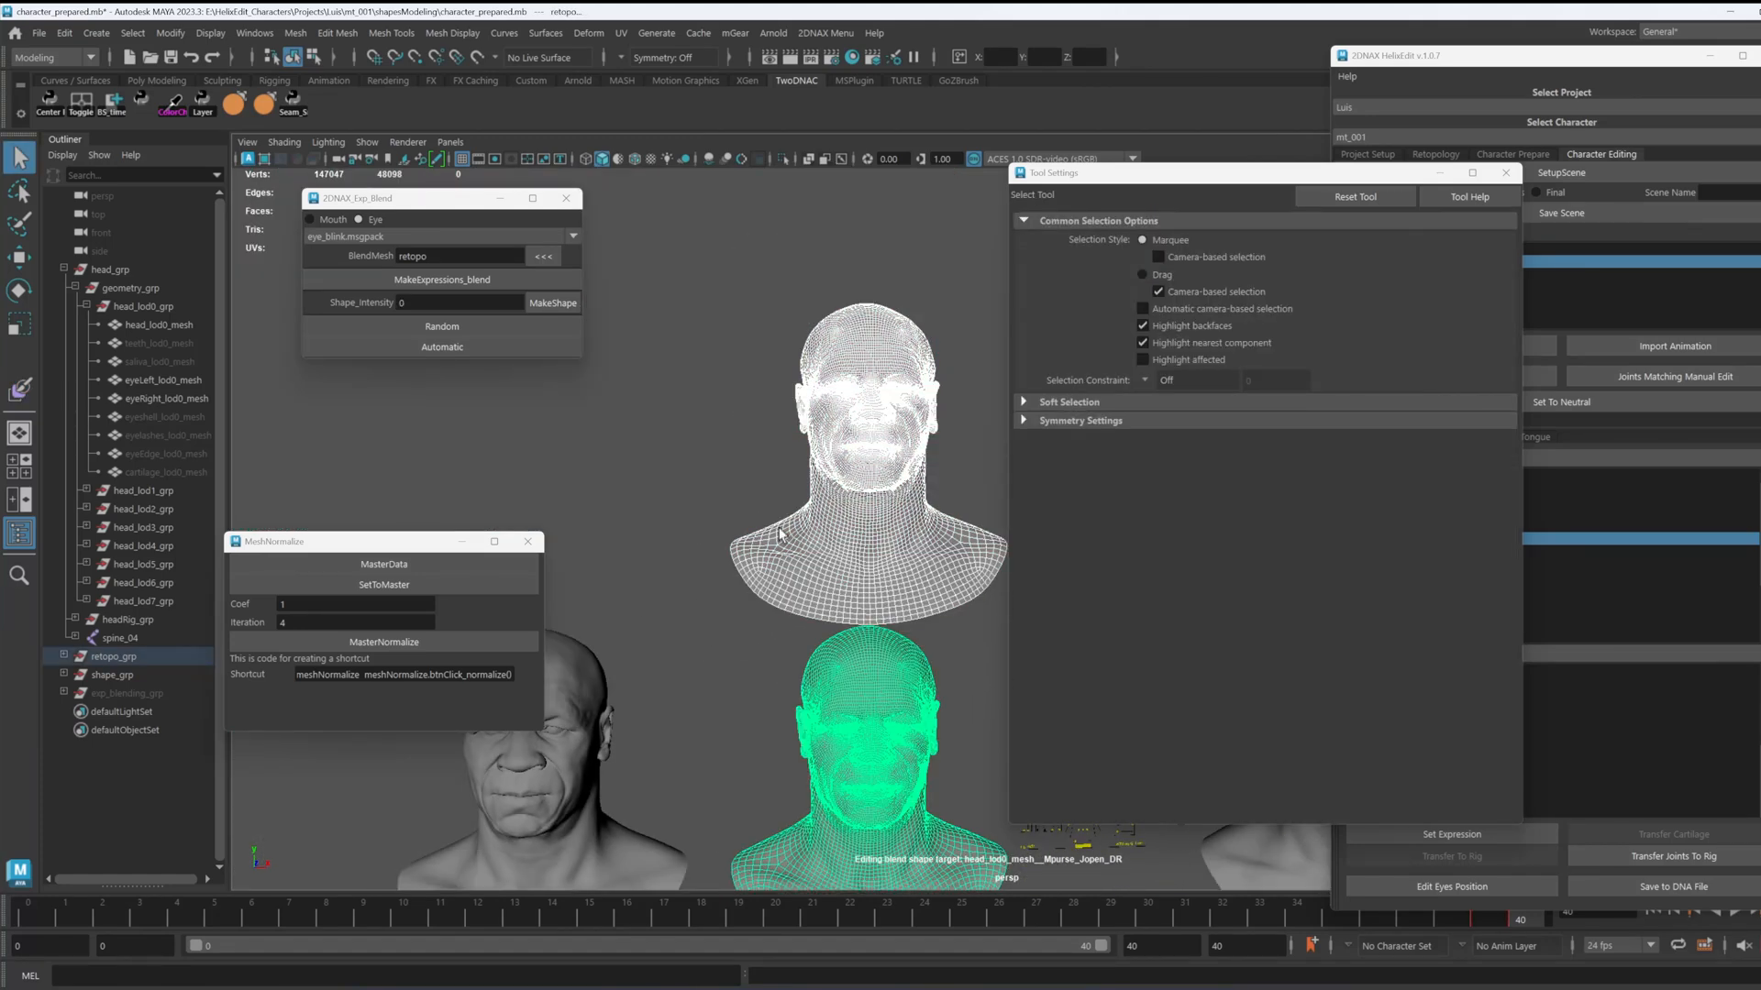
pyautogui.click(587, 33)
pyautogui.click(621, 87)
# Step: Test the expBlending weight of the retopo head's blendShape1 and compare the shape of the closed eyelids up close
pyautogui.moveTo(1672, 49); pyautogui.dragTo(1377, 57)
pyautogui.click(1758, 56)
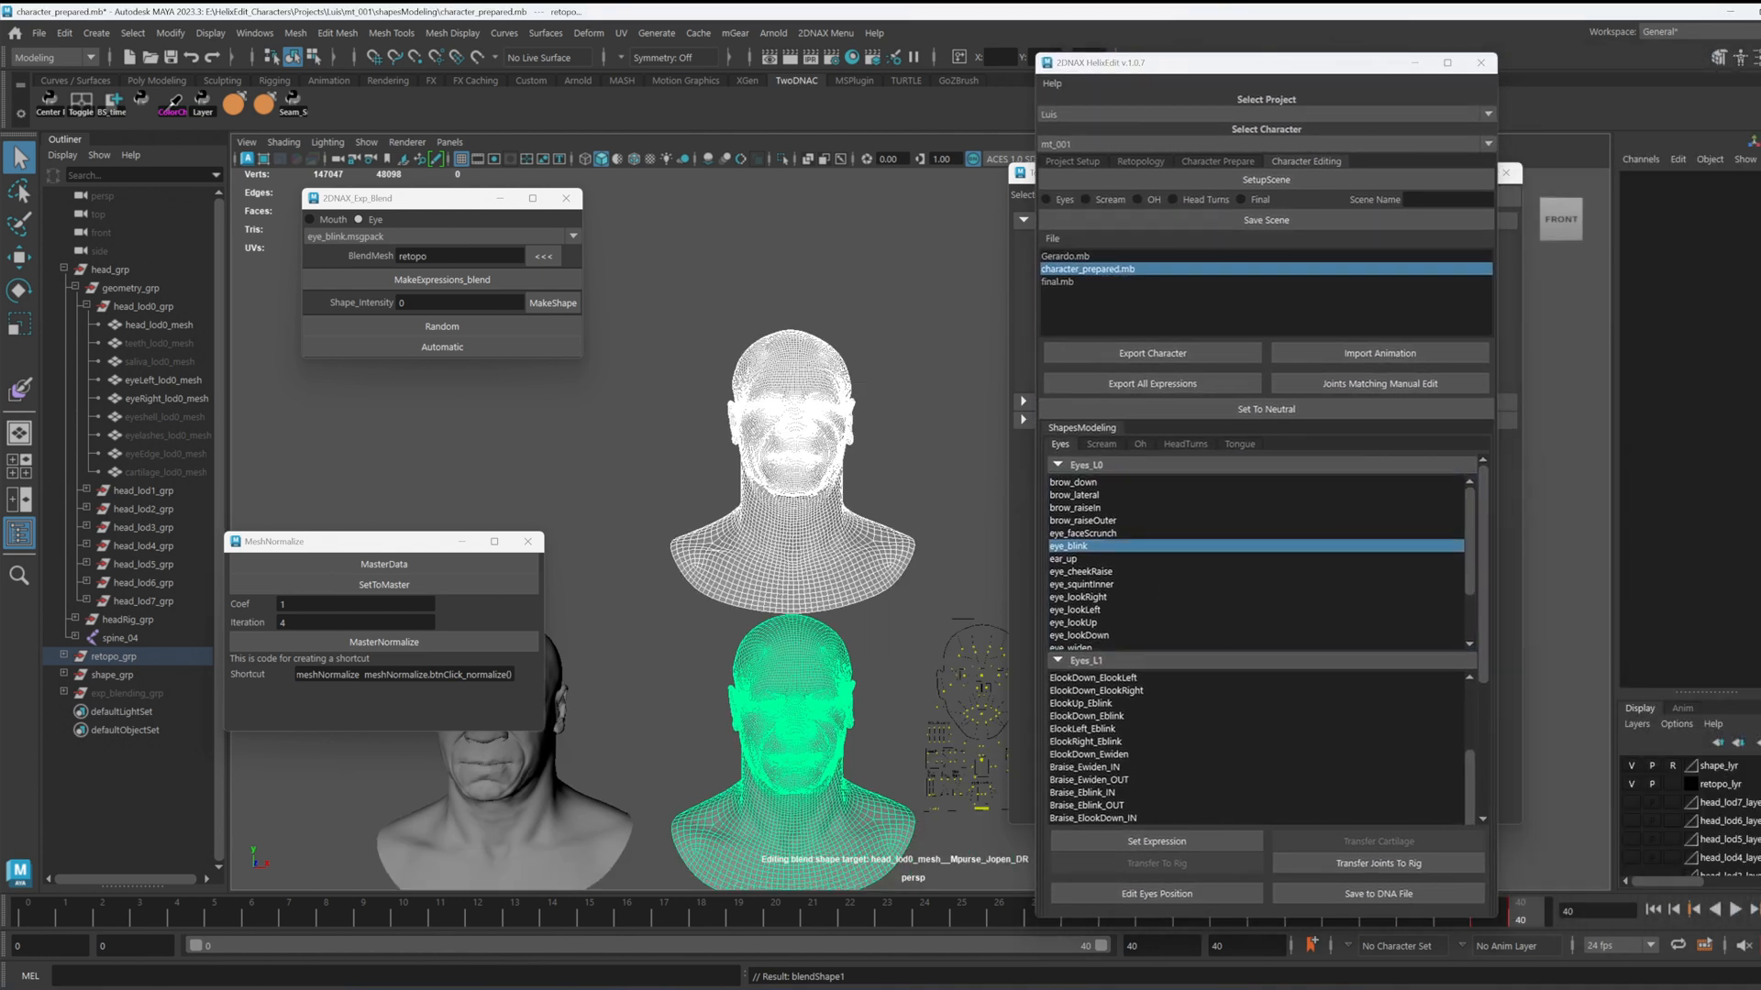
pyautogui.click(1656, 392)
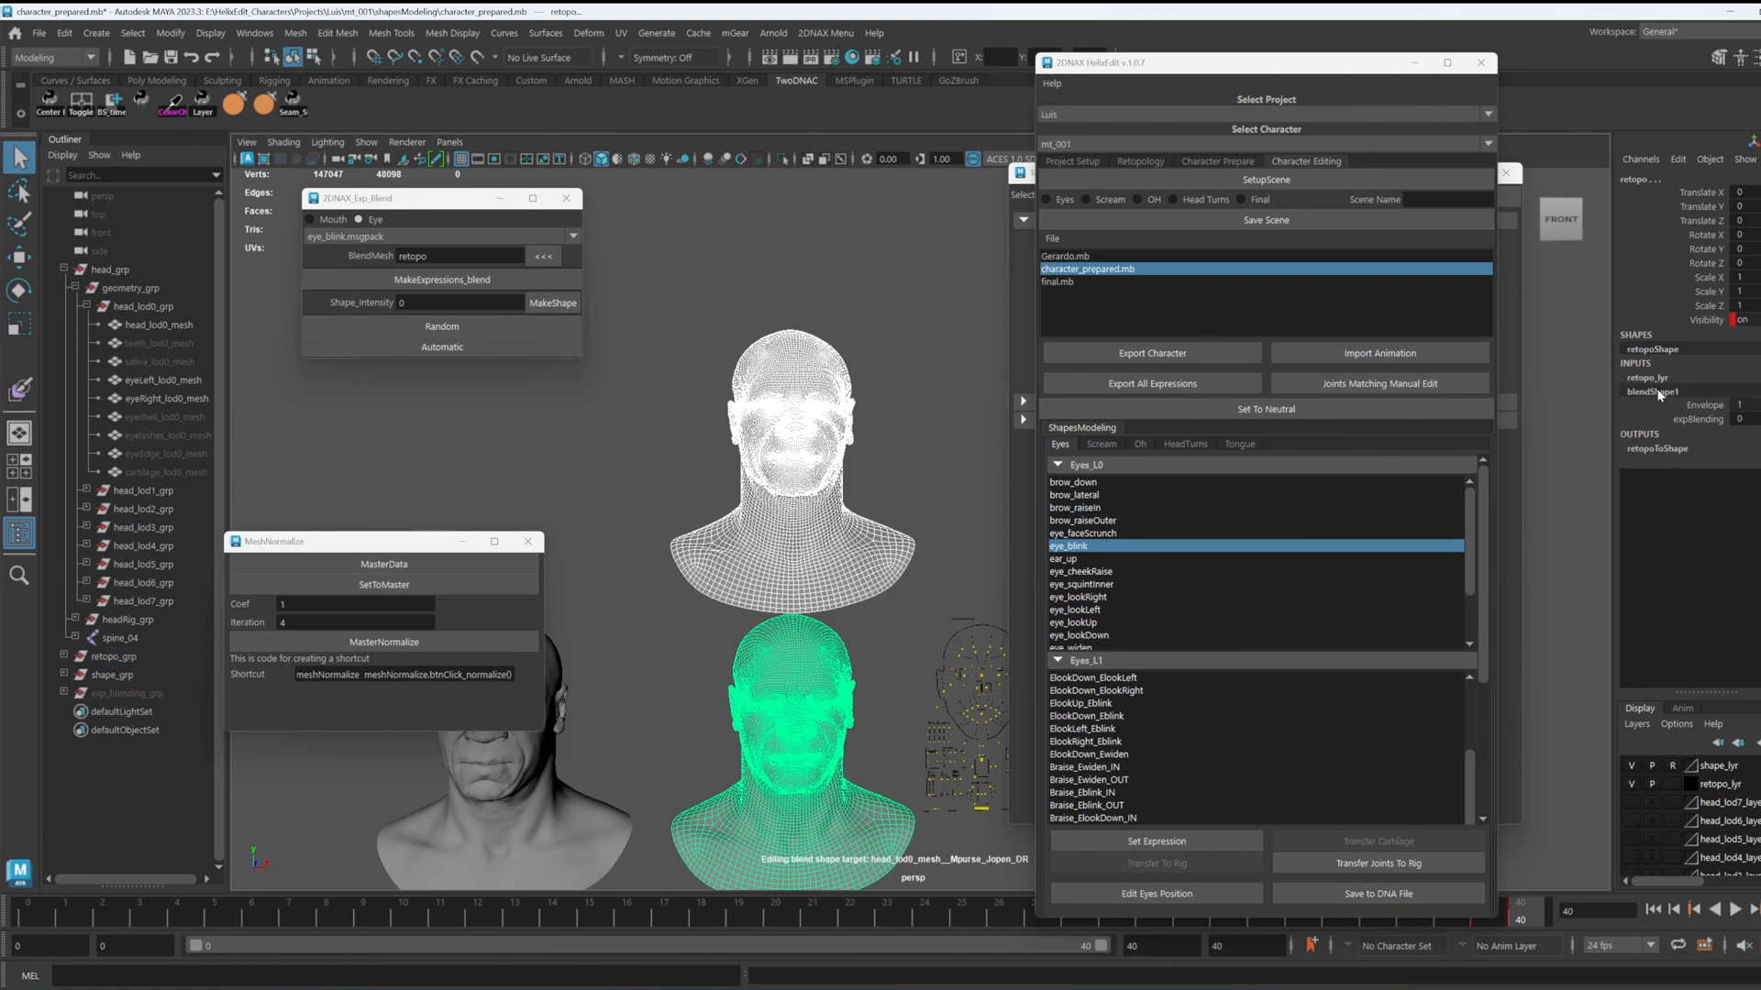
pyautogui.press('f')
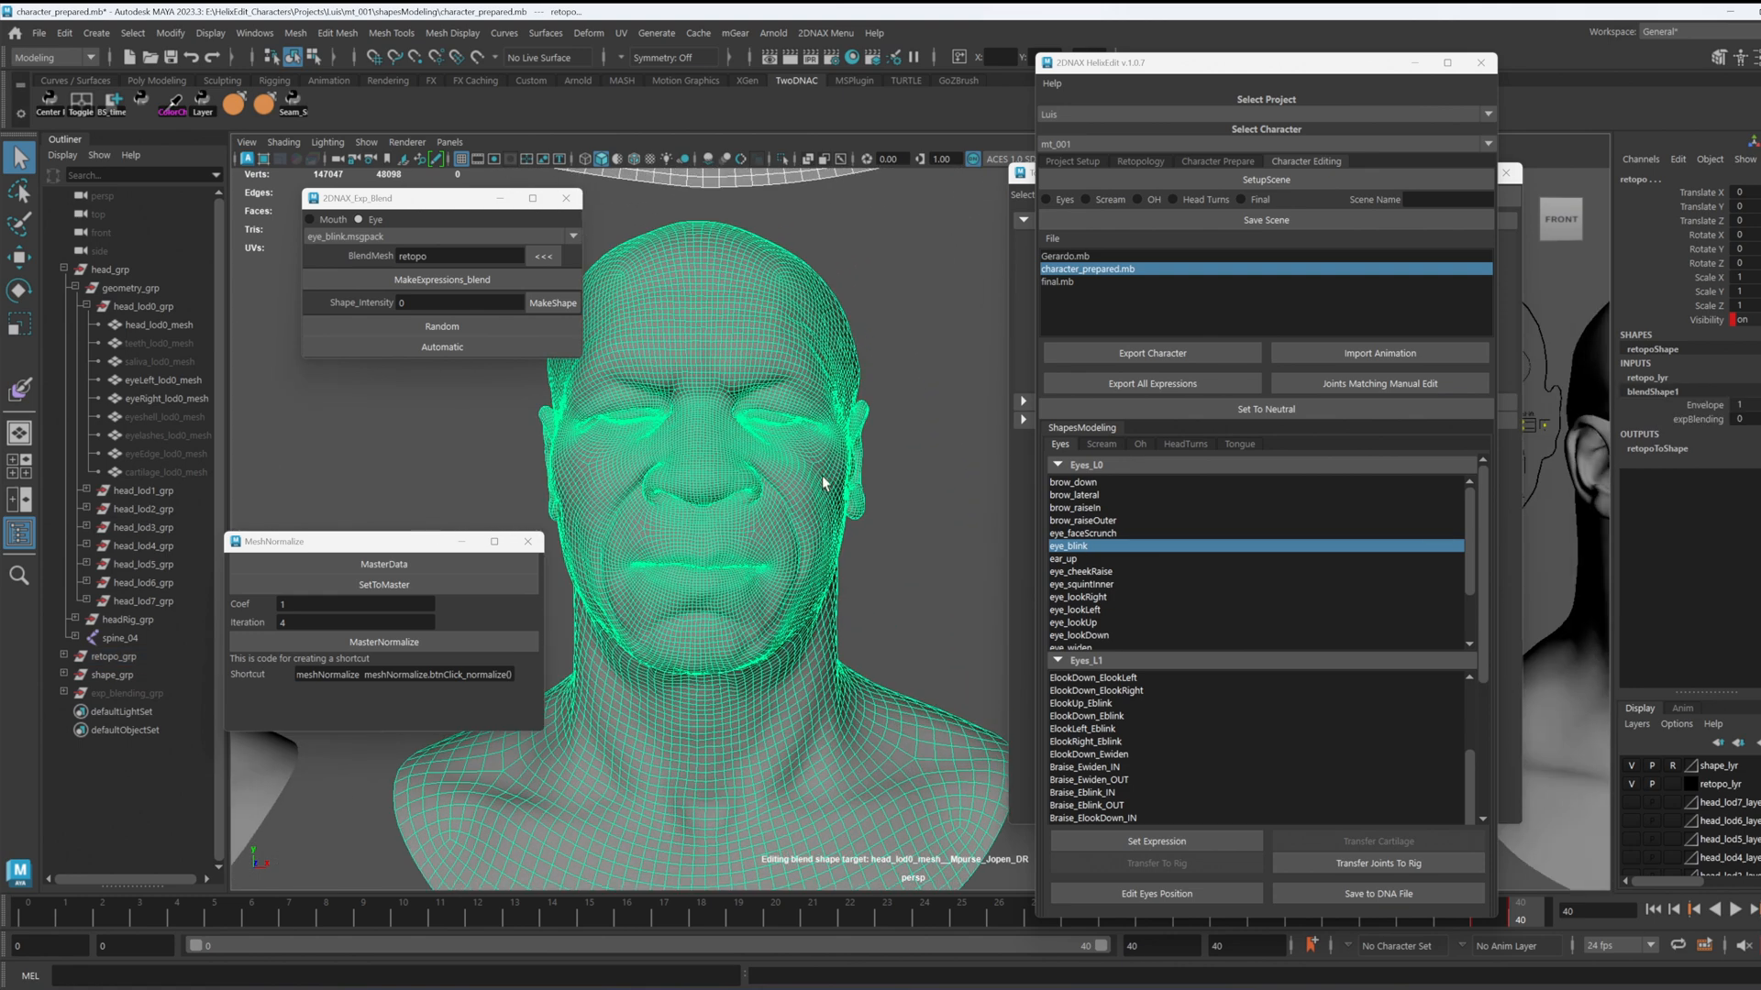
pyautogui.click(939, 568)
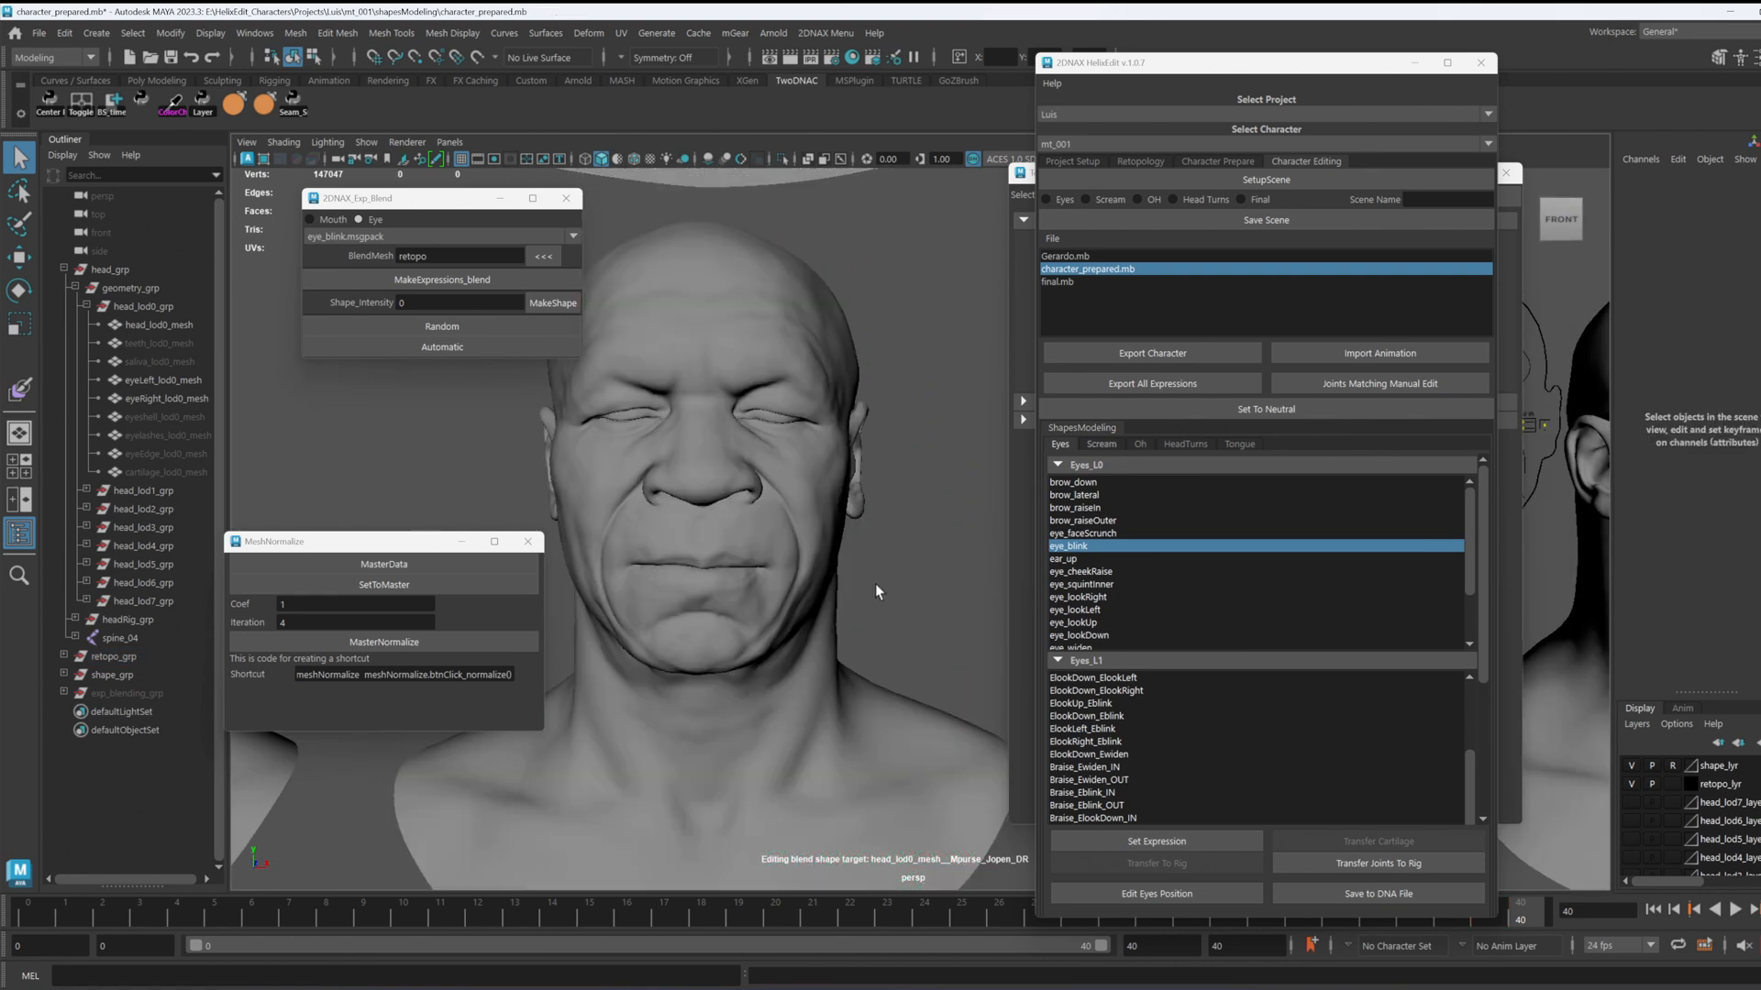
pyautogui.scroll(10, 845, 487)
pyautogui.scroll(8, 846, 487)
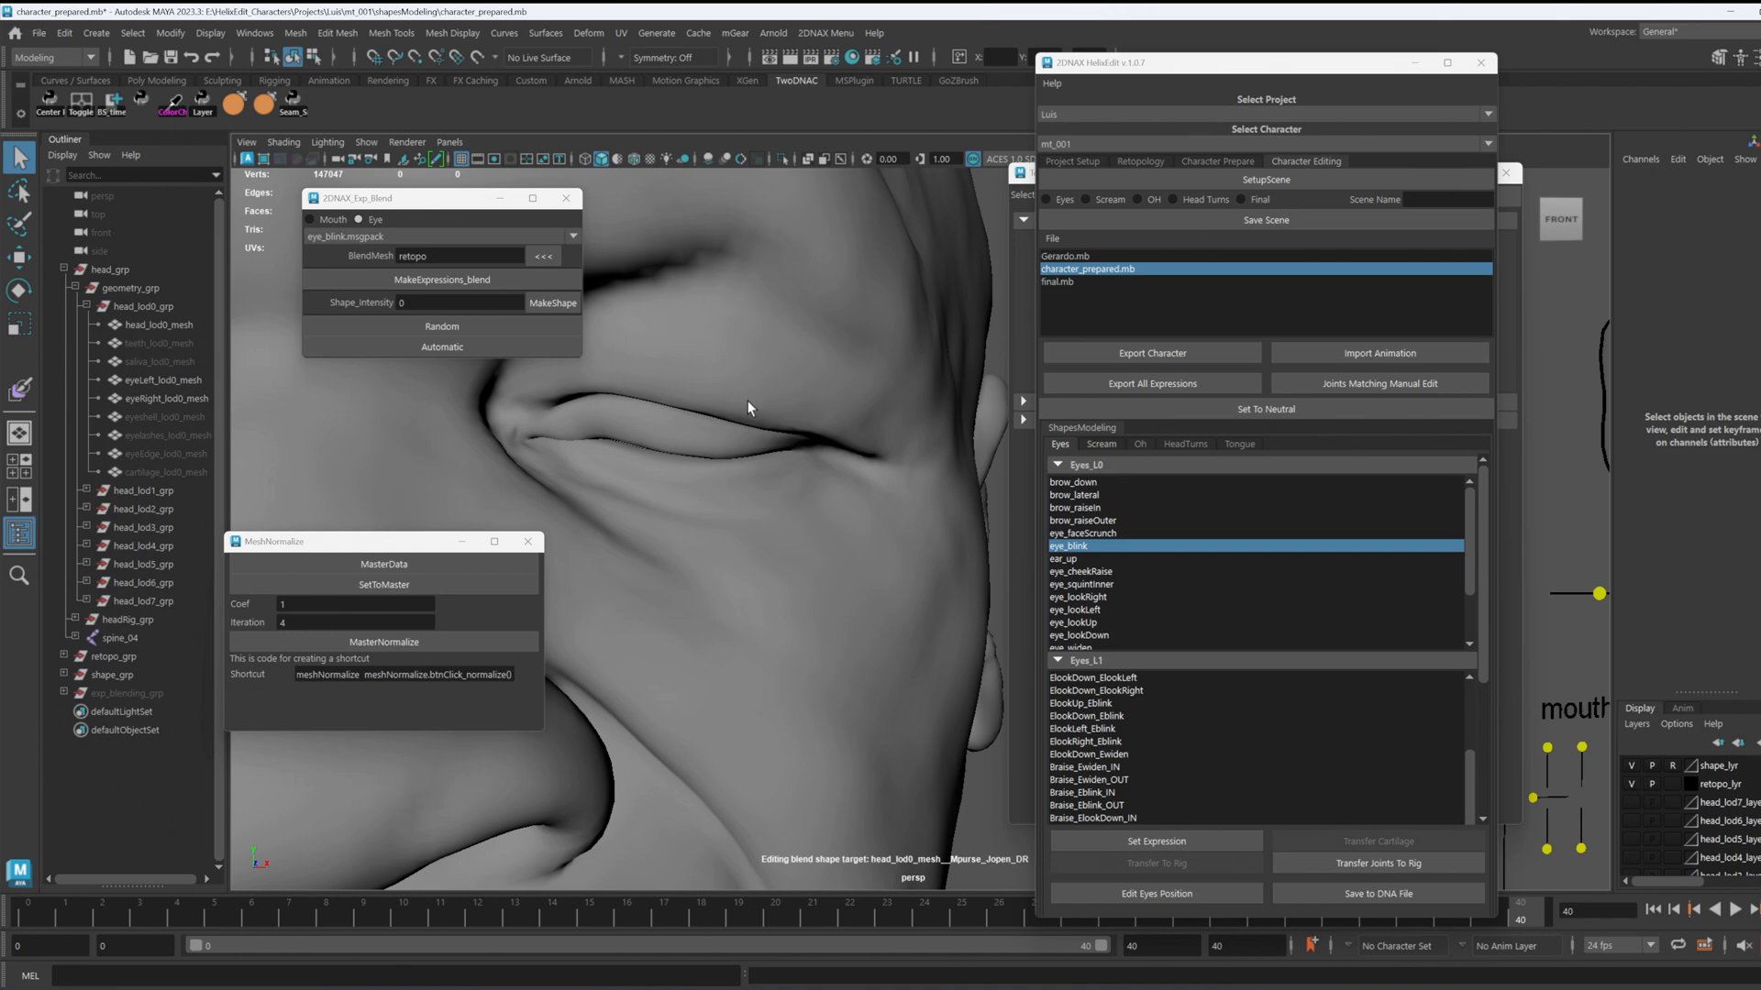
pyautogui.click(754, 486)
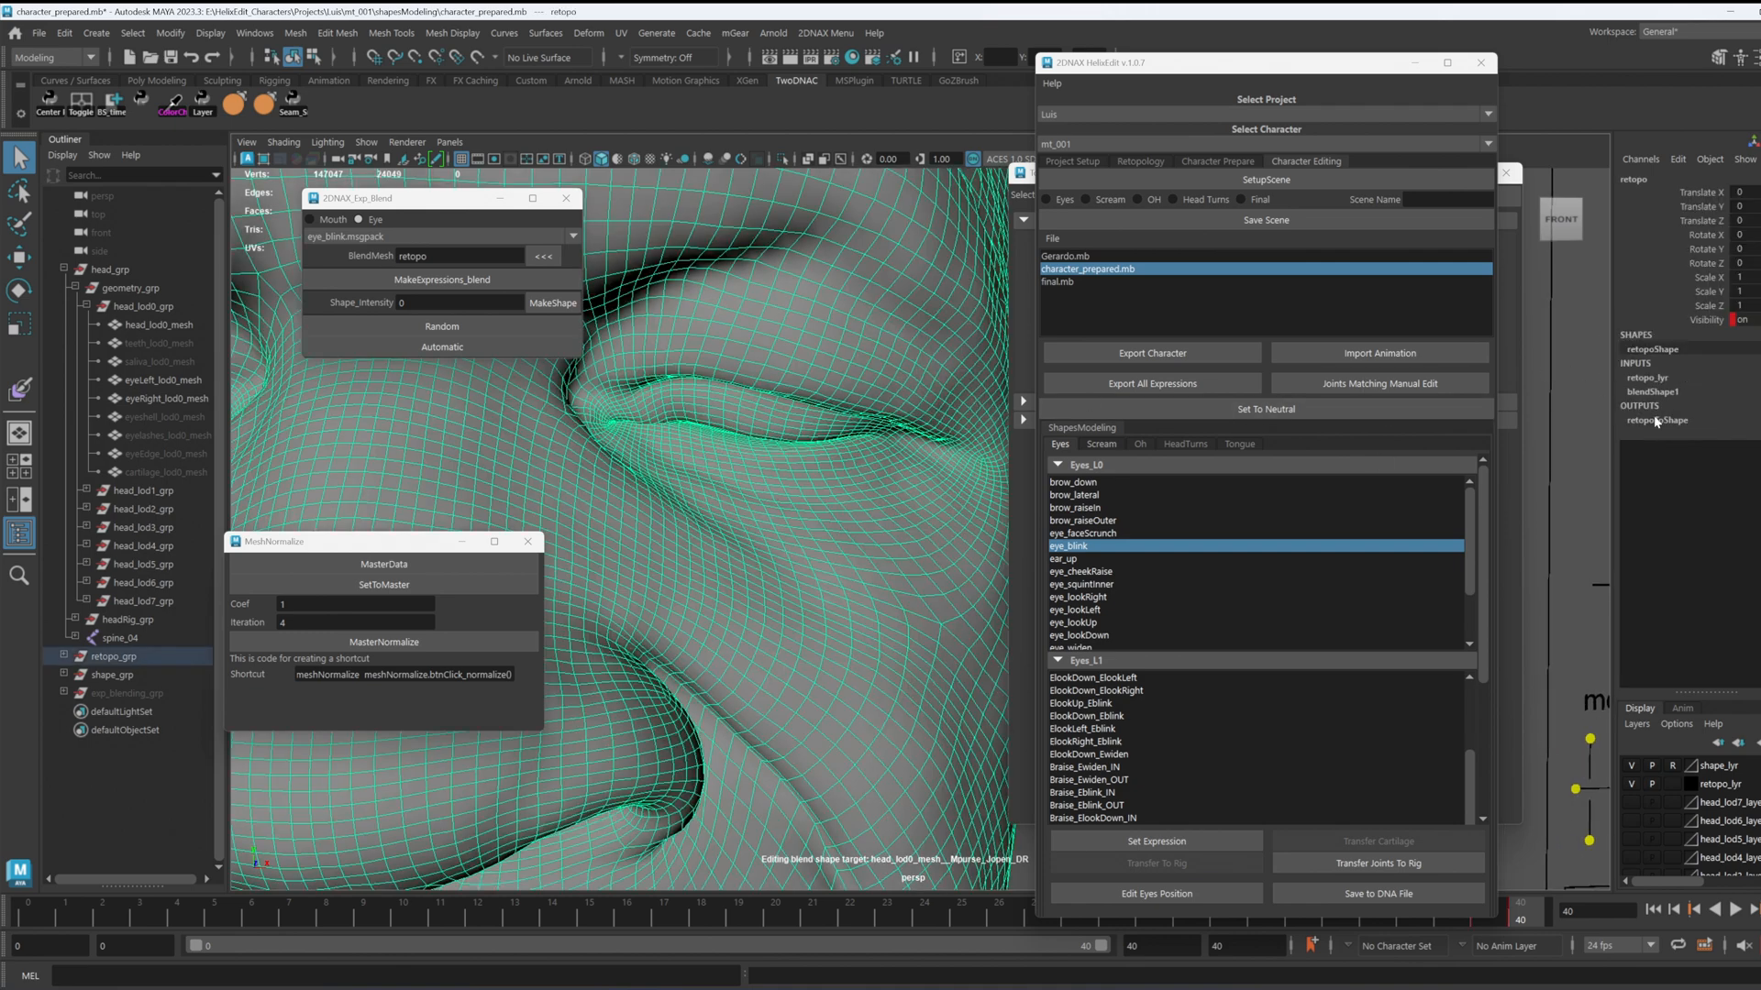
pyautogui.moveTo(1746, 420); pyautogui.dragTo(1760, 420)
pyautogui.scroll(-10, 819, 470)
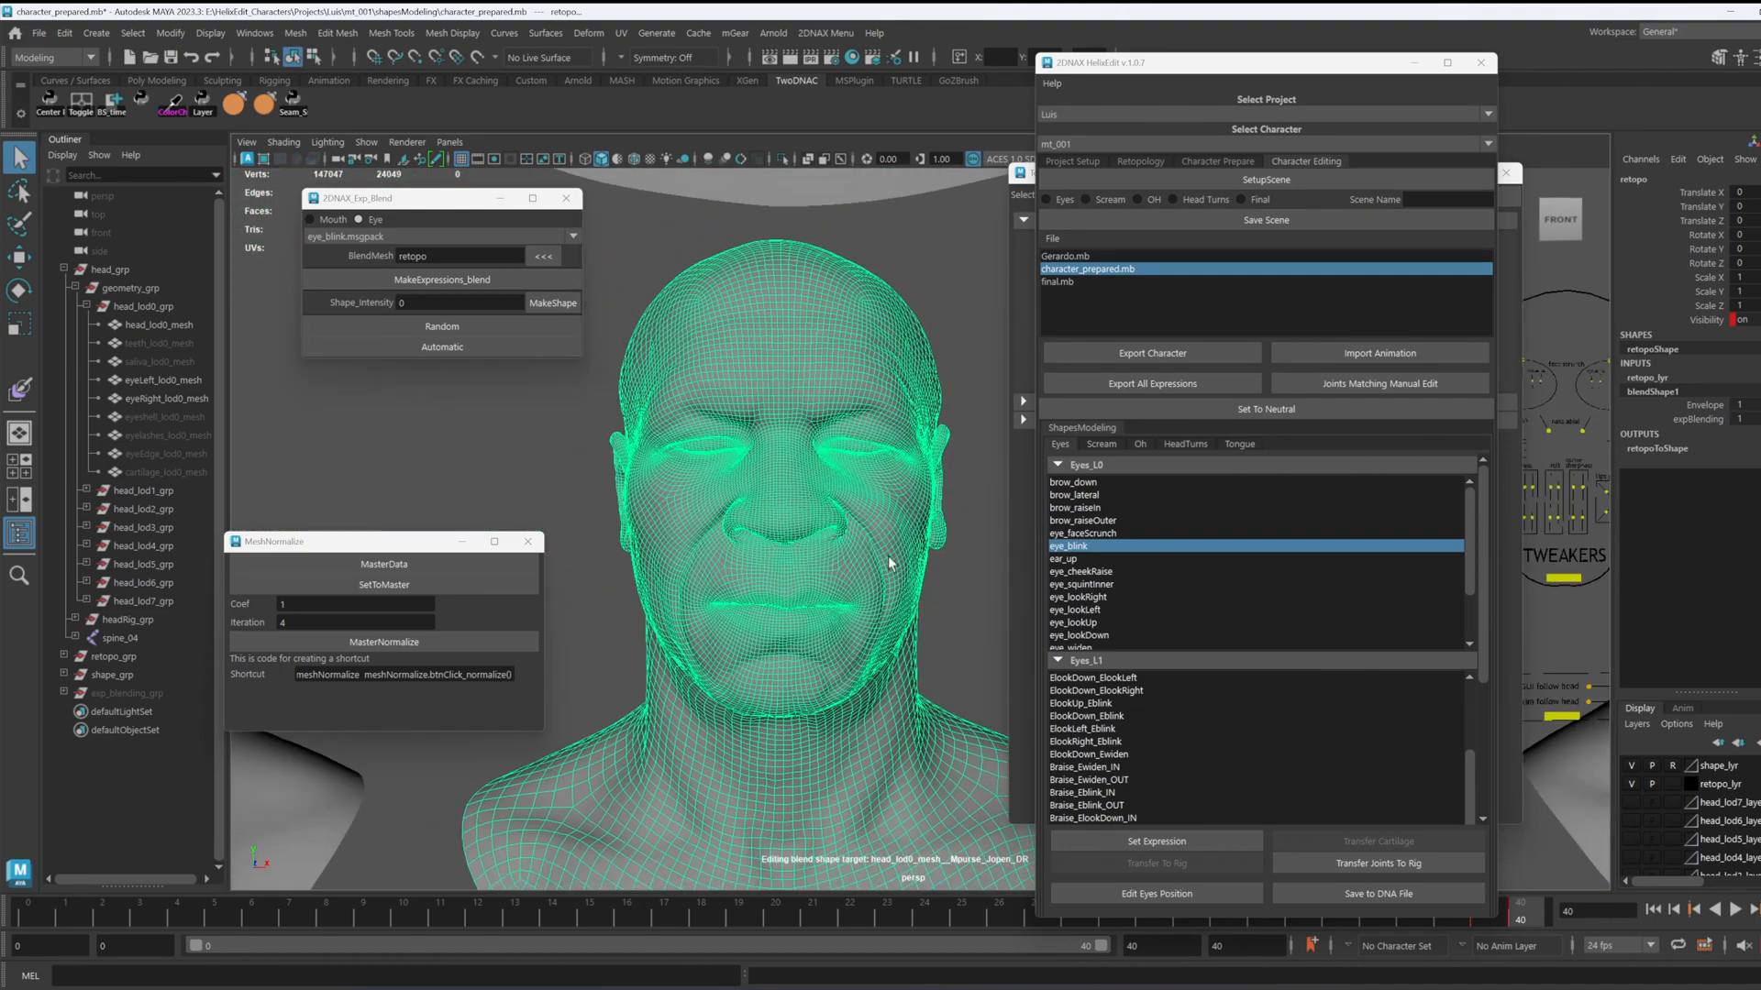
pyautogui.scroll(-1, 699, 484)
pyautogui.keyDown('alt'); pyautogui.moveTo(699, 484); pyautogui.dragTo(656, 449, button='middle'); pyautogui.keyUp('alt')
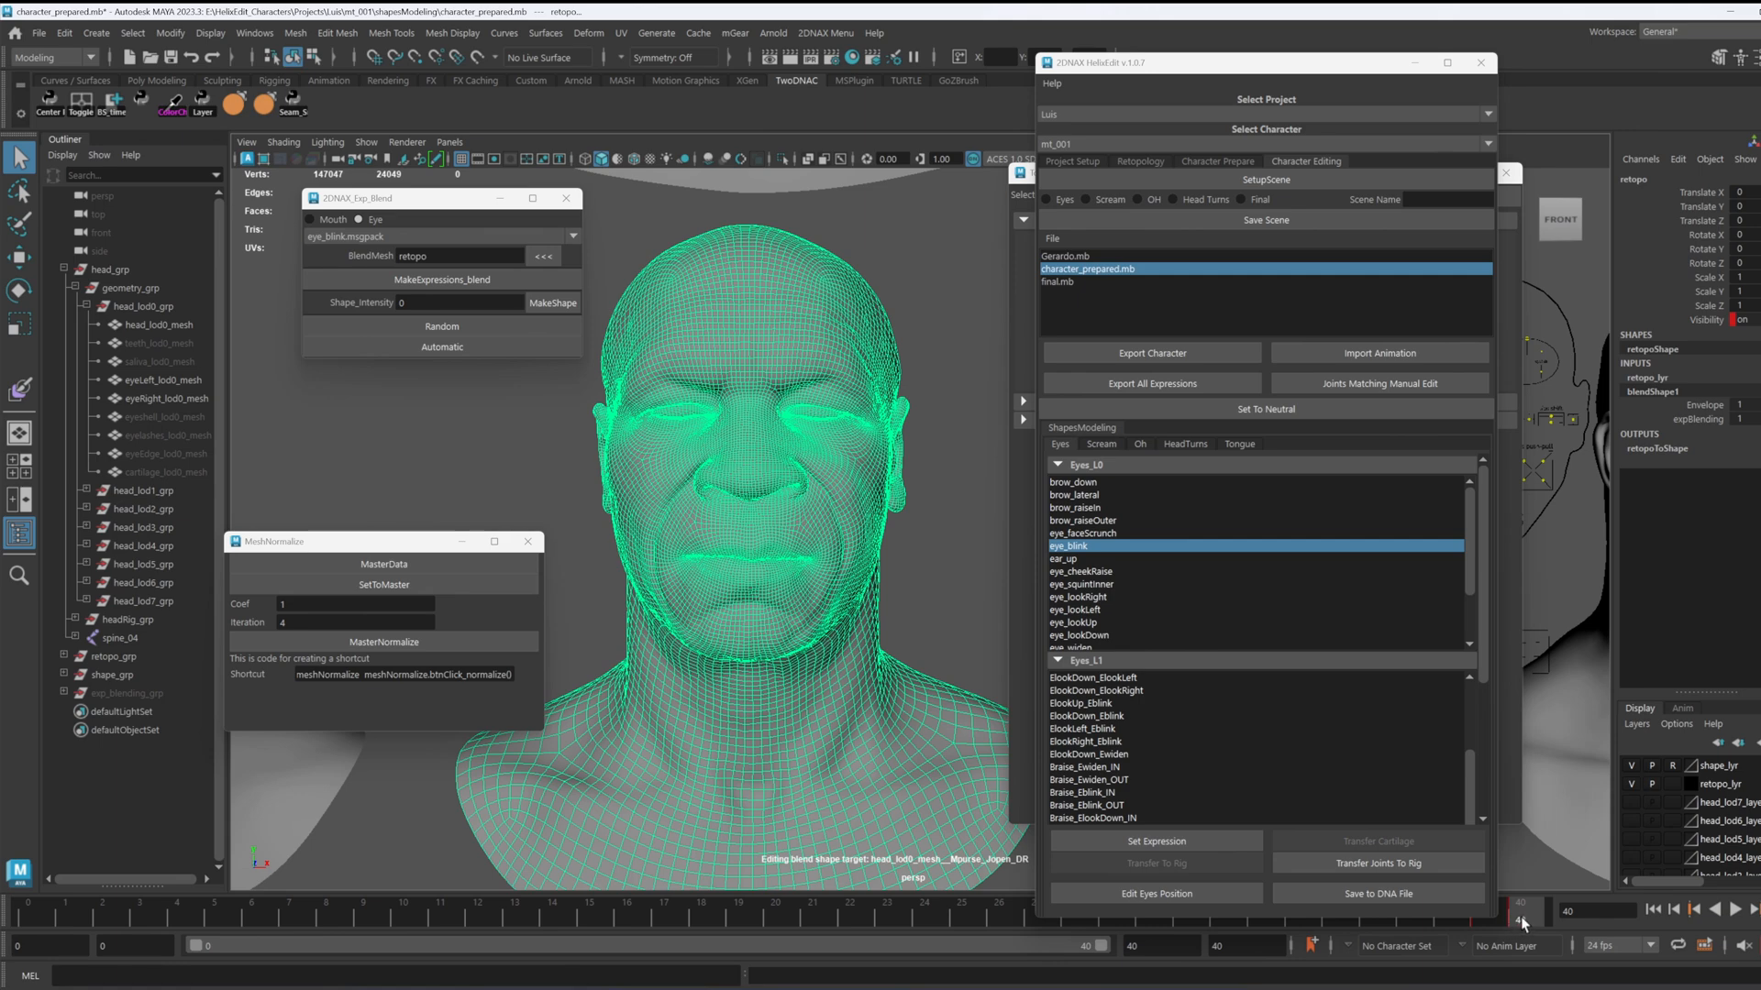
# Step: Check the eye_blink expression on the retopo head by scrubbing the timeline around frame 40
pyautogui.moveTo(1521, 922)
pyautogui.mouseDown()
pyautogui.moveTo(1303, 921)
pyautogui.moveTo(1540, 917)
pyautogui.mouseUp()
pyautogui.scroll(4, 951, 578)
pyautogui.keyDown('alt'); pyautogui.moveTo(951, 578); pyautogui.dragTo(966, 631, button='middle'); pyautogui.keyUp('alt')
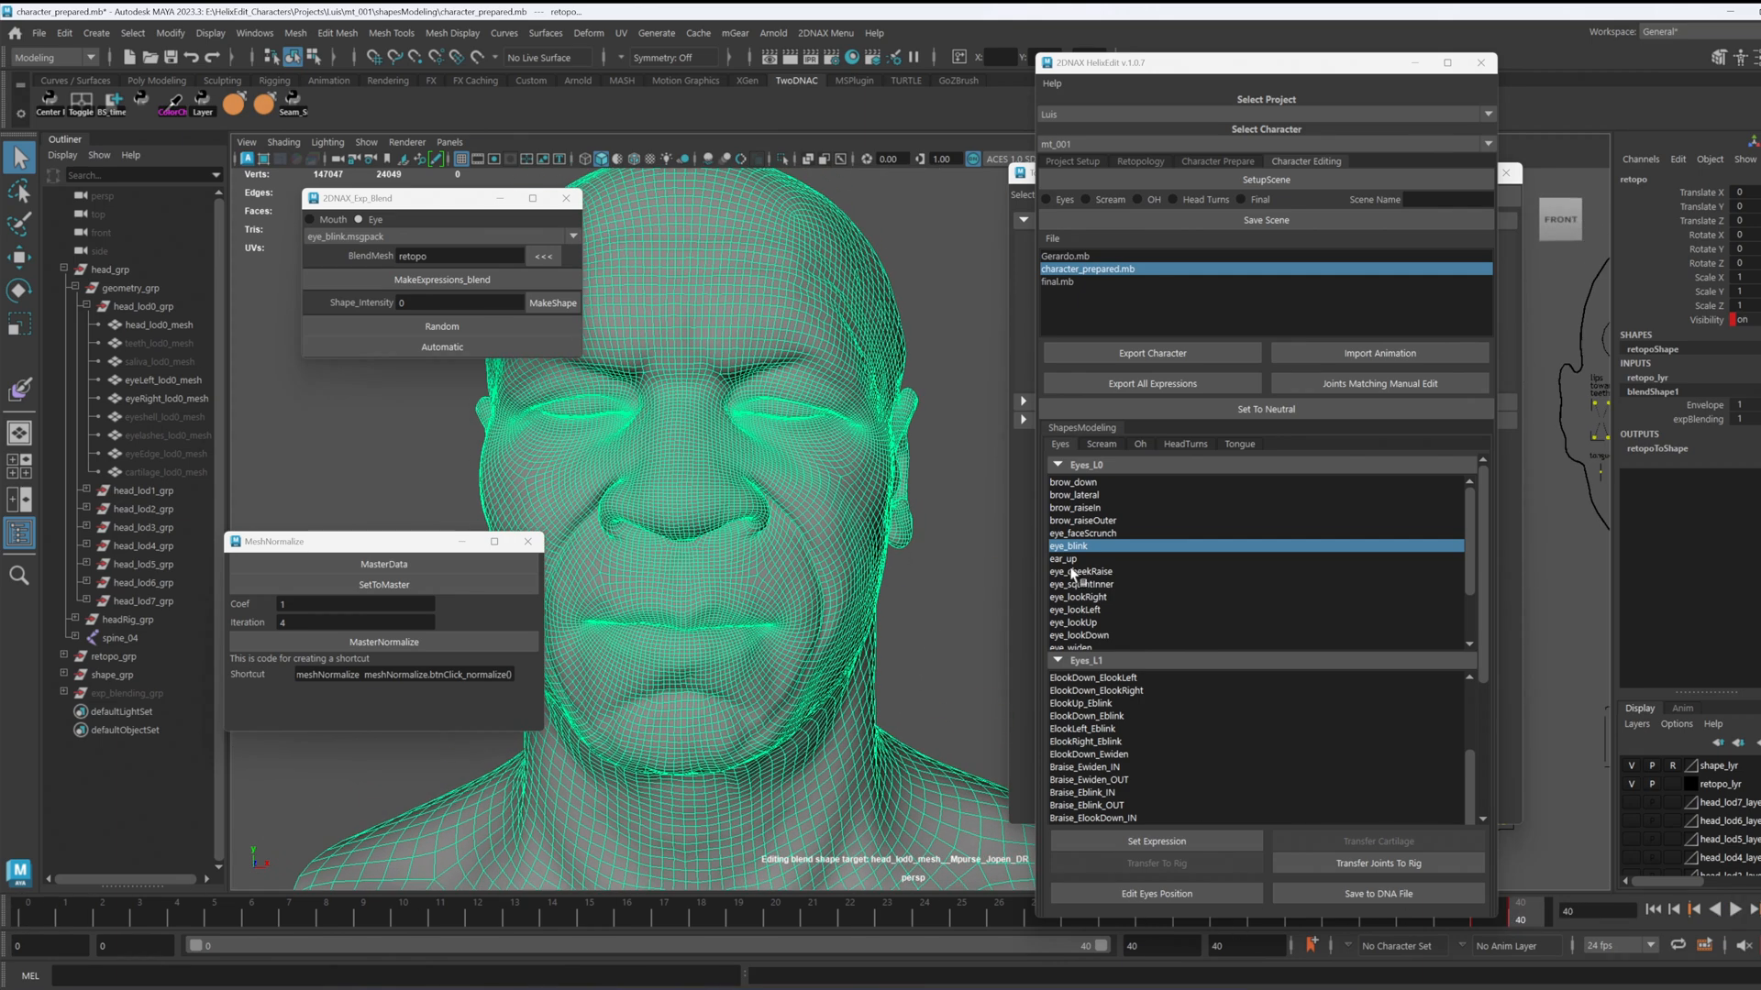
pyautogui.click(1080, 549)
pyautogui.moveTo(1522, 909); pyautogui.dragTo(1527, 849)
pyautogui.click(519, 330)
pyautogui.scroll(4, 762, 476)
pyautogui.keyDown('alt'); pyautogui.moveTo(762, 476); pyautogui.dragTo(957, 601, button='middle'); pyautogui.keyUp('alt')
pyautogui.moveTo(1524, 920)
pyautogui.mouseDown()
pyautogui.moveTo(1376, 917)
pyautogui.moveTo(1530, 917)
pyautogui.mouseUp()
# Step: Run Transfer Joints To Rig for the eye_blink expression with the retopo head selected
pyautogui.keyDown('alt'); pyautogui.moveTo(963, 499); pyautogui.dragTo(832, 476, button='middle'); pyautogui.keyUp('alt')
pyautogui.scroll(-5, 833, 476)
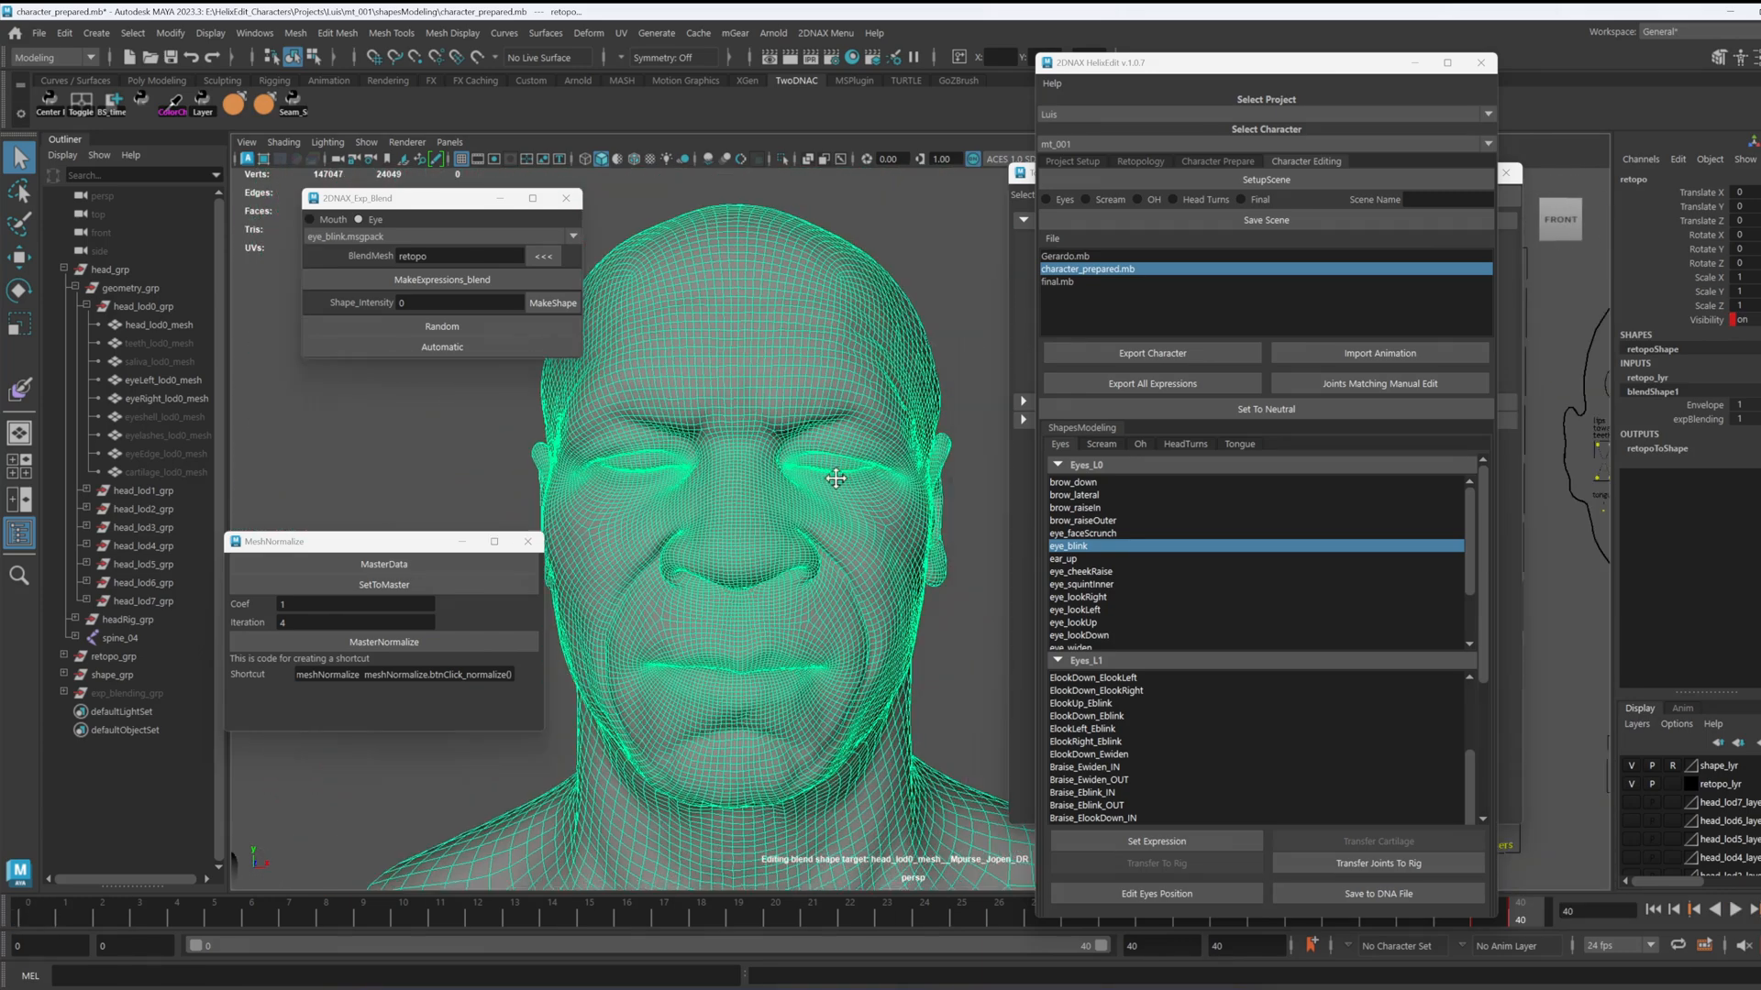
pyautogui.click(1374, 867)
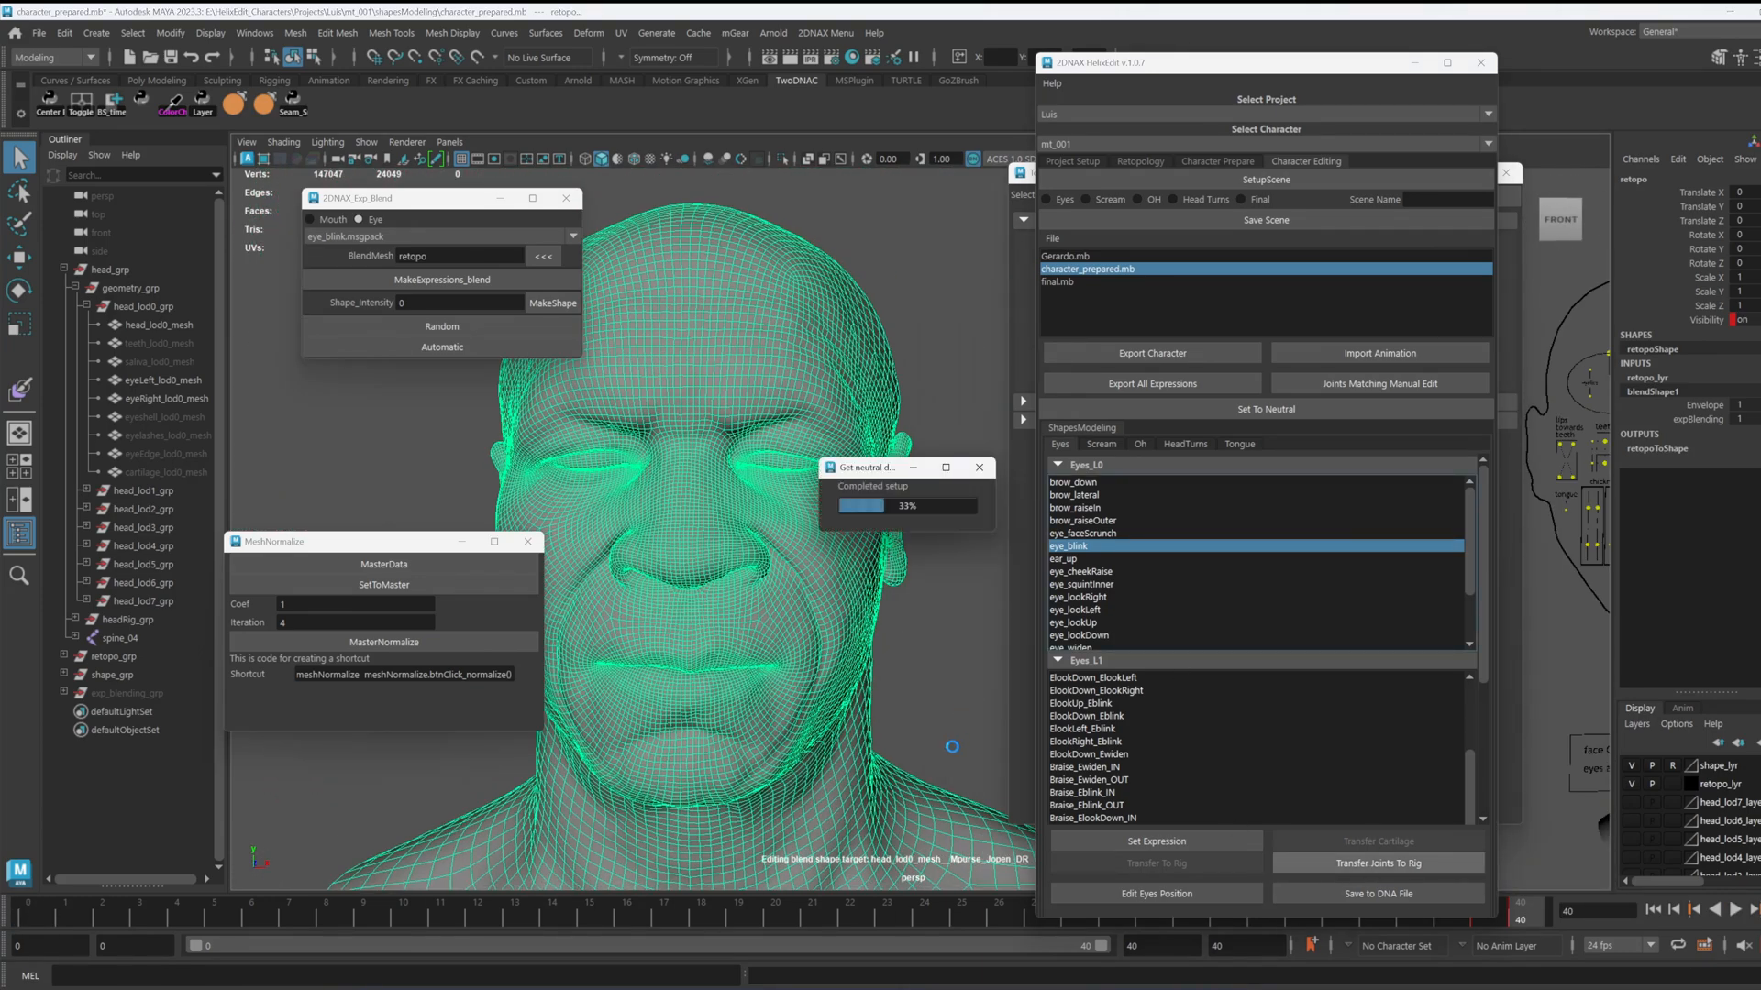